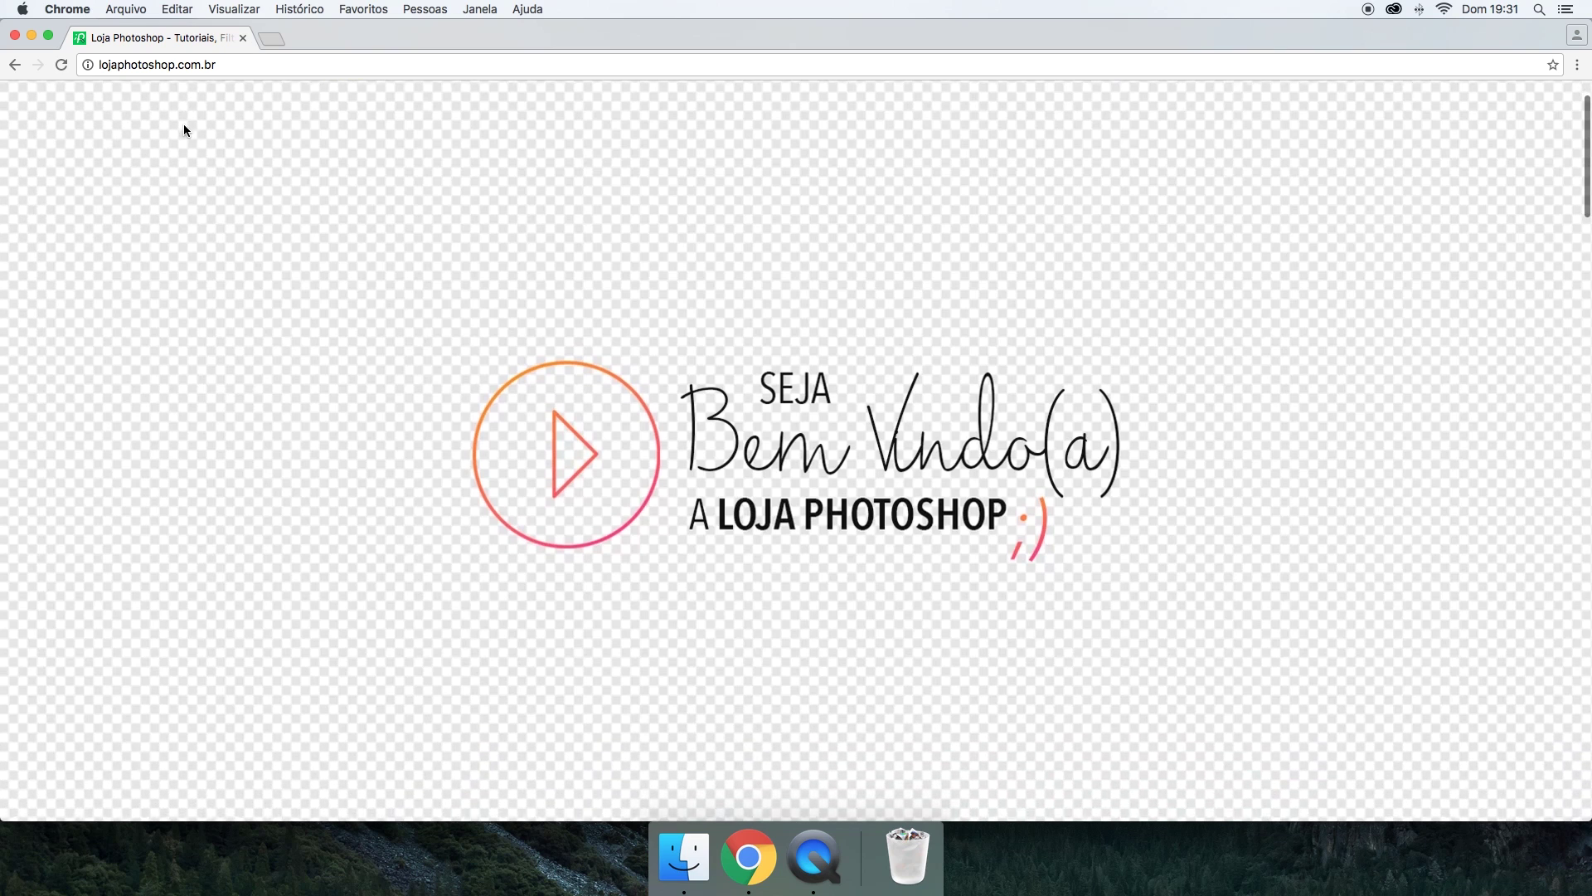
Scroll the Loja Photoshop homepage to Cursos de Photoshop and open the Curso Profissão Photoshop page.
scroll(184, 131, "down", 3)
scroll(184, 130, "down", 3)
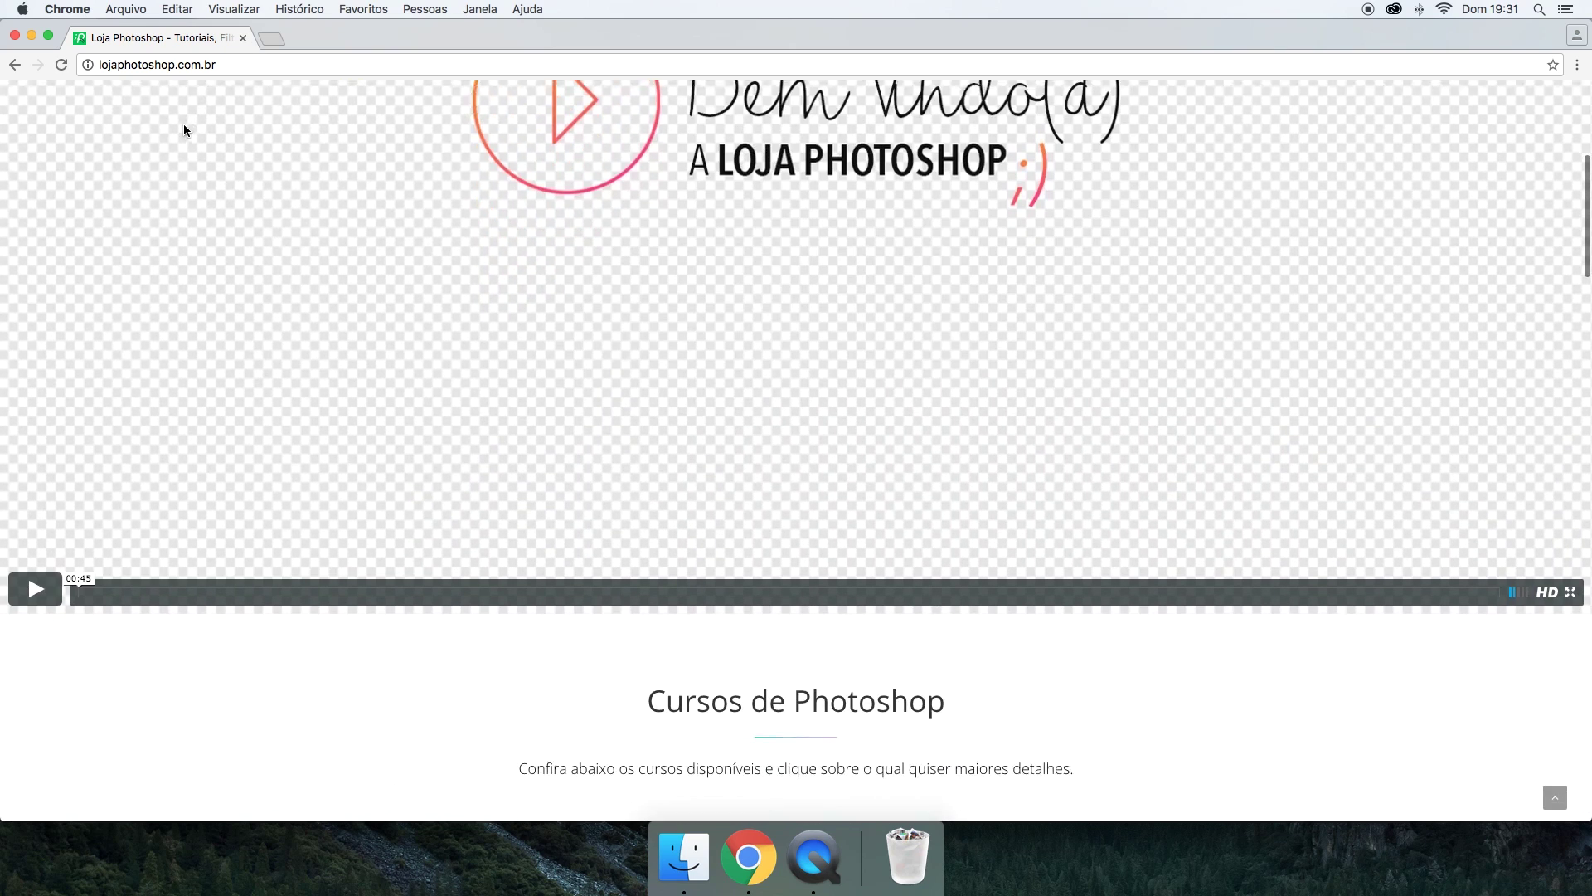
scroll(184, 130, "down", 3)
scroll(196, 160, "down", 3)
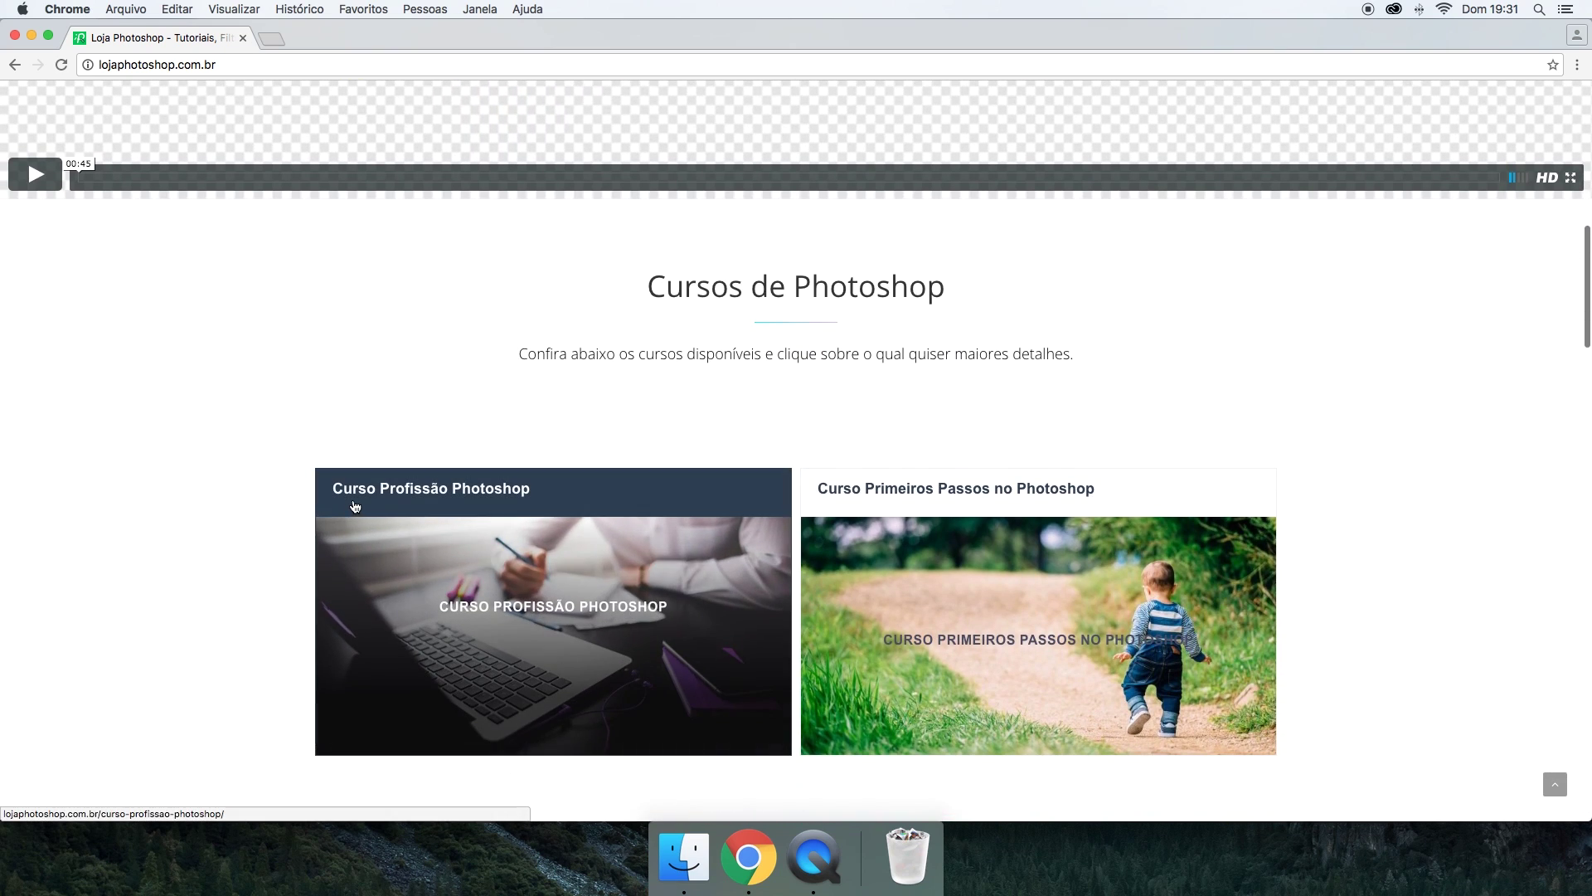
scroll(354, 506, "down", 2)
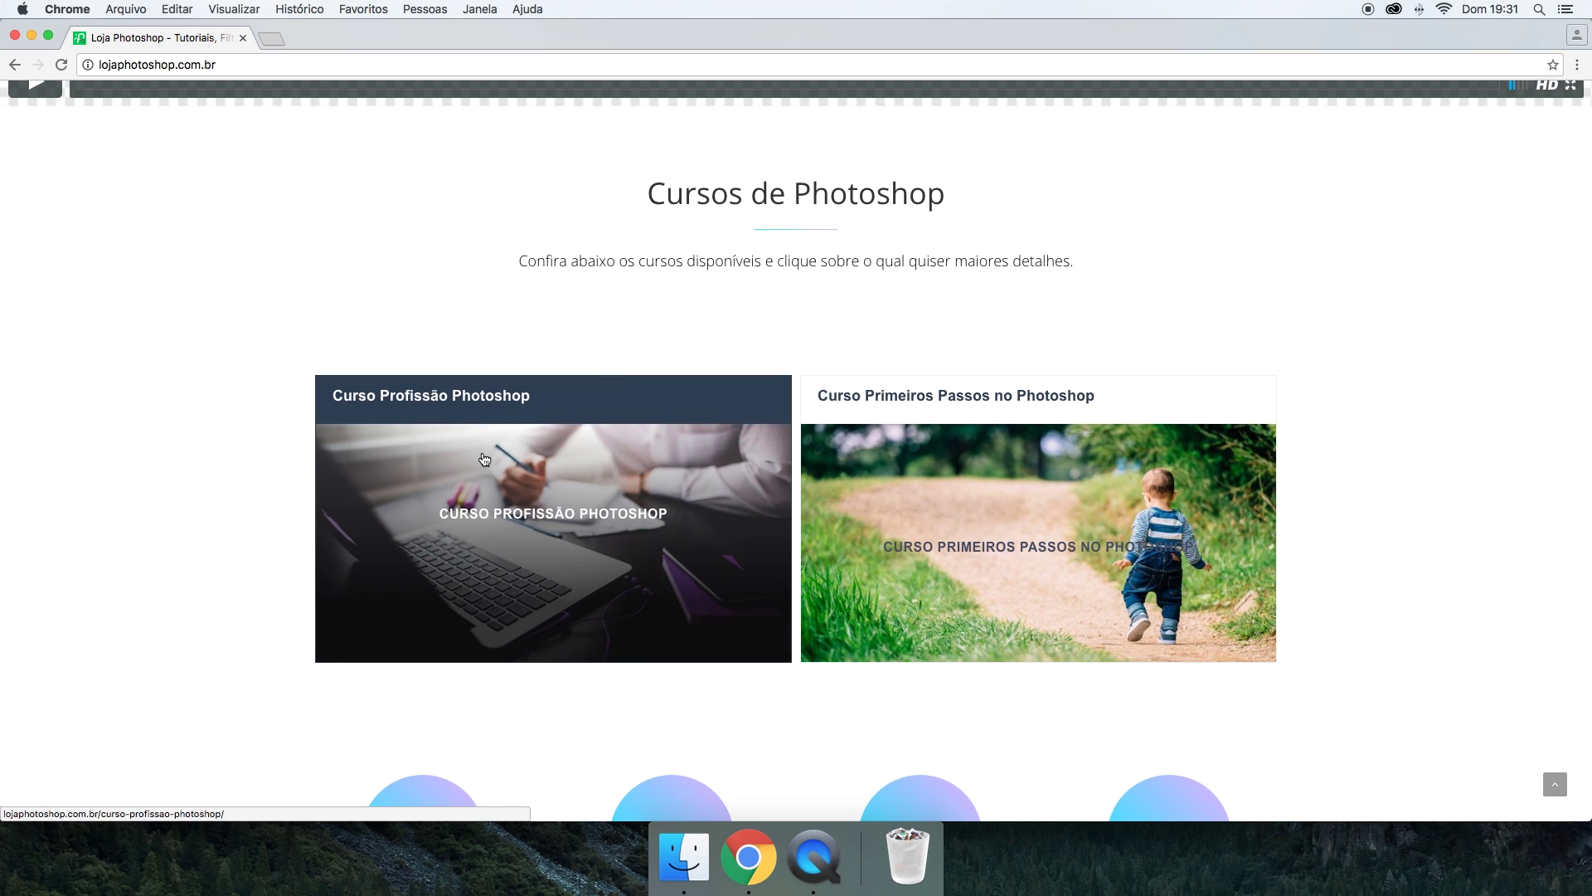
scroll(394, 445, "down", 3)
left_click(791, 447)
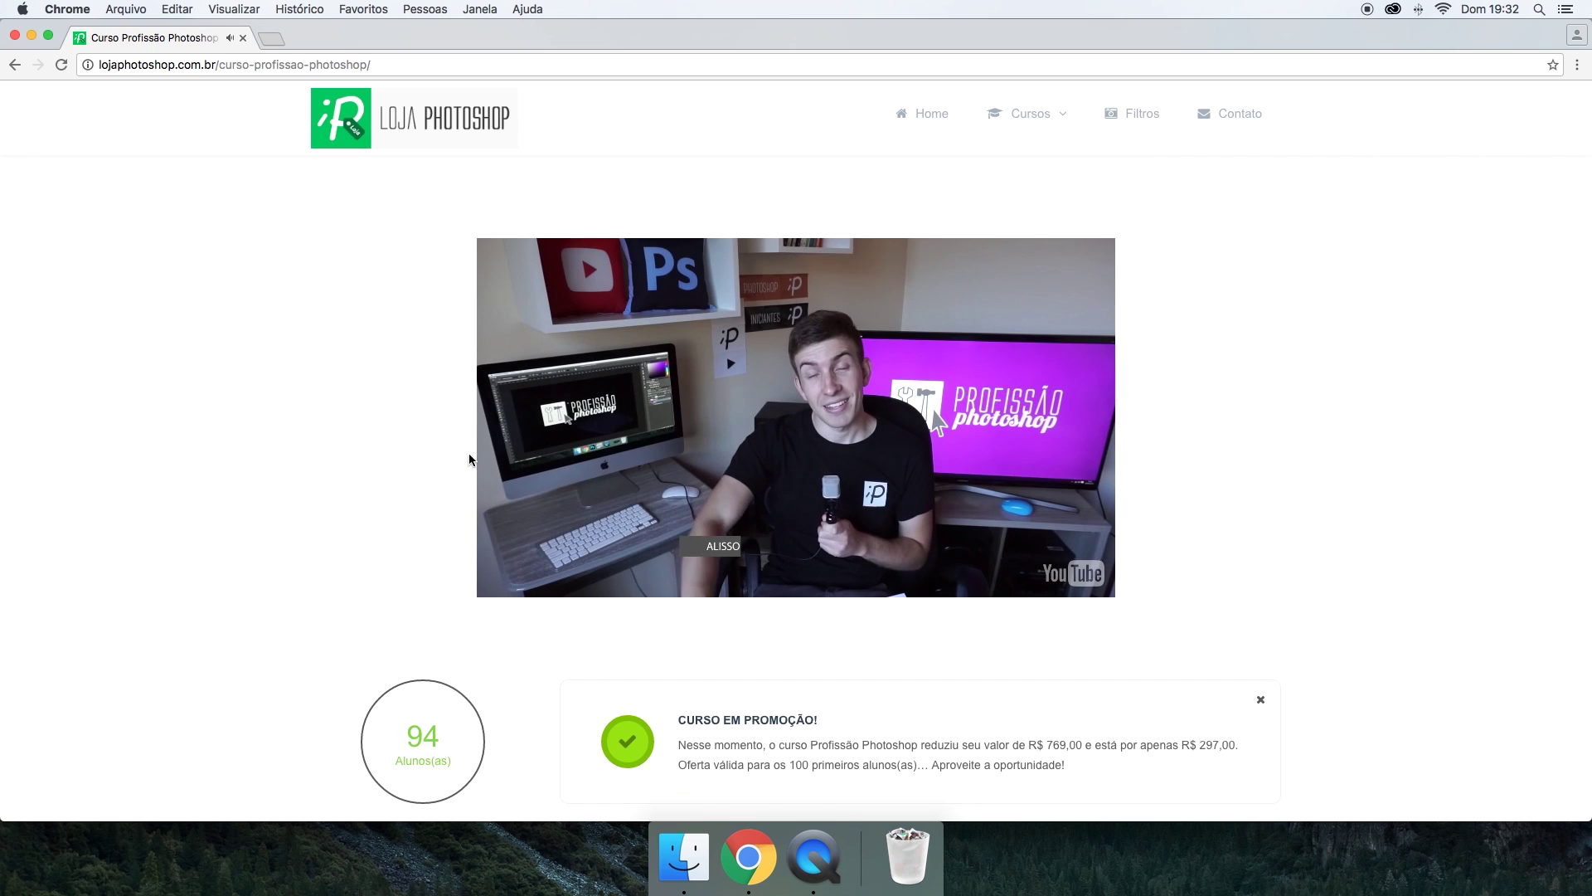
scroll(428, 449, "down", 3)
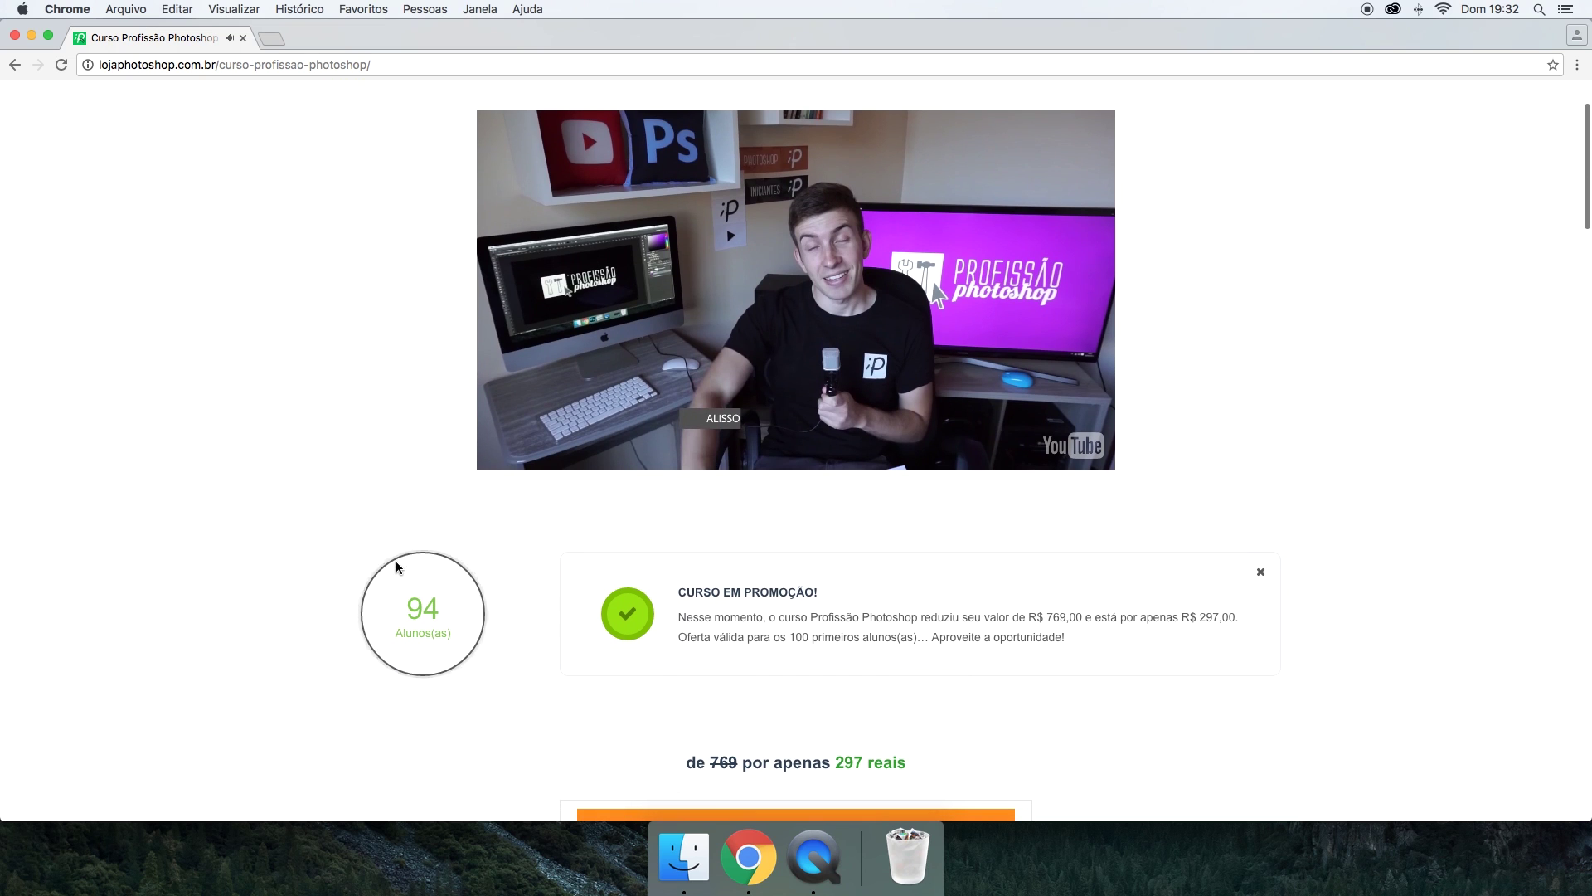
scroll(414, 585, "down", 3)
scroll(350, 565, "down", 3)
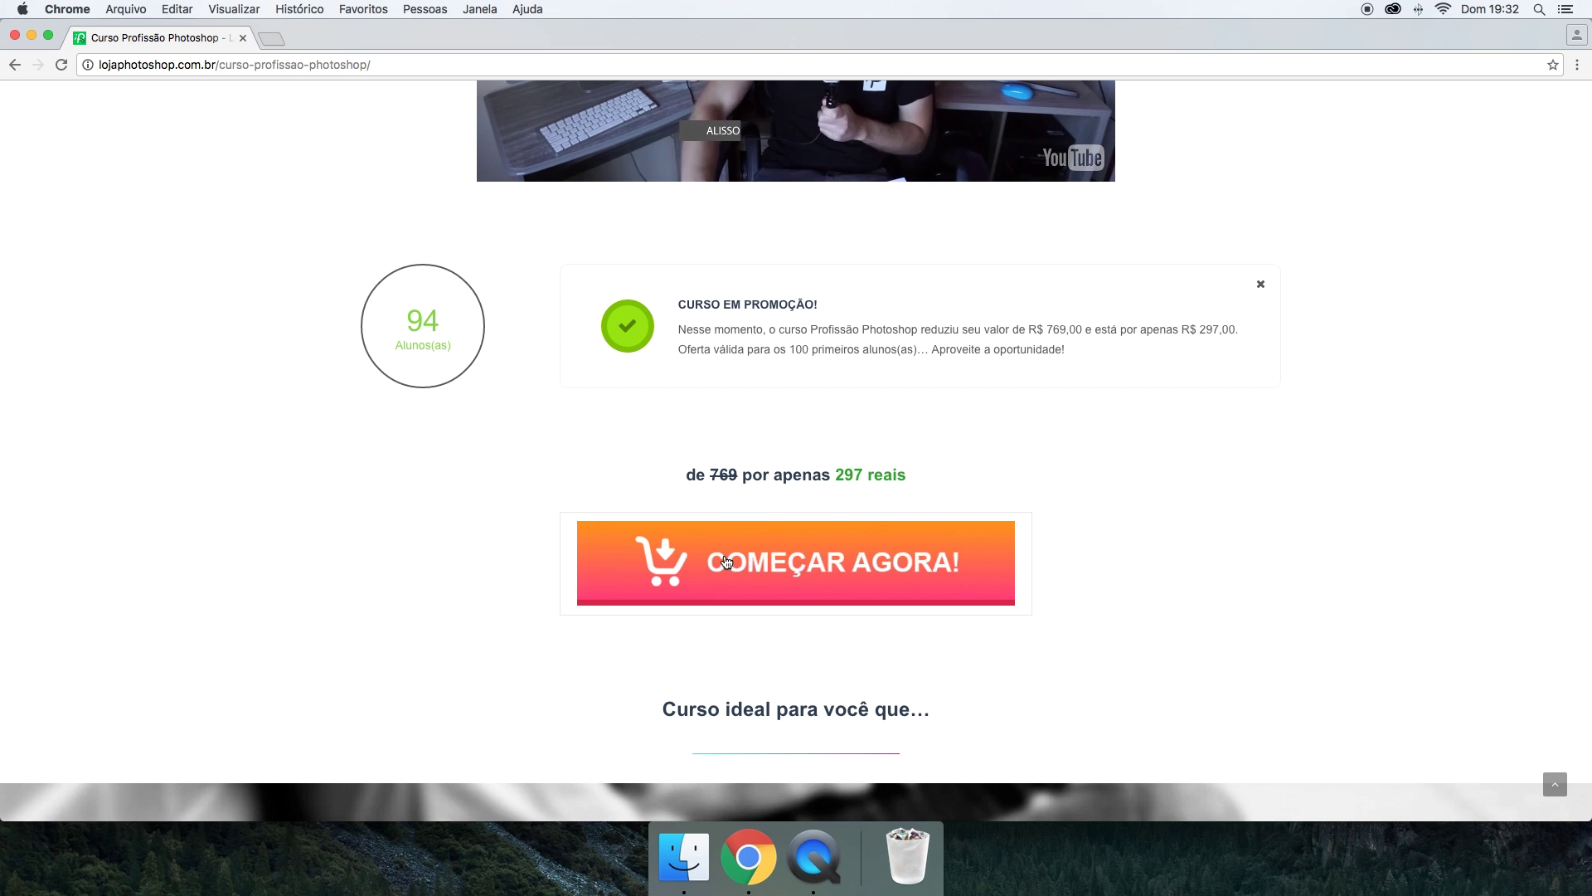
scroll(693, 540, "down", 2)
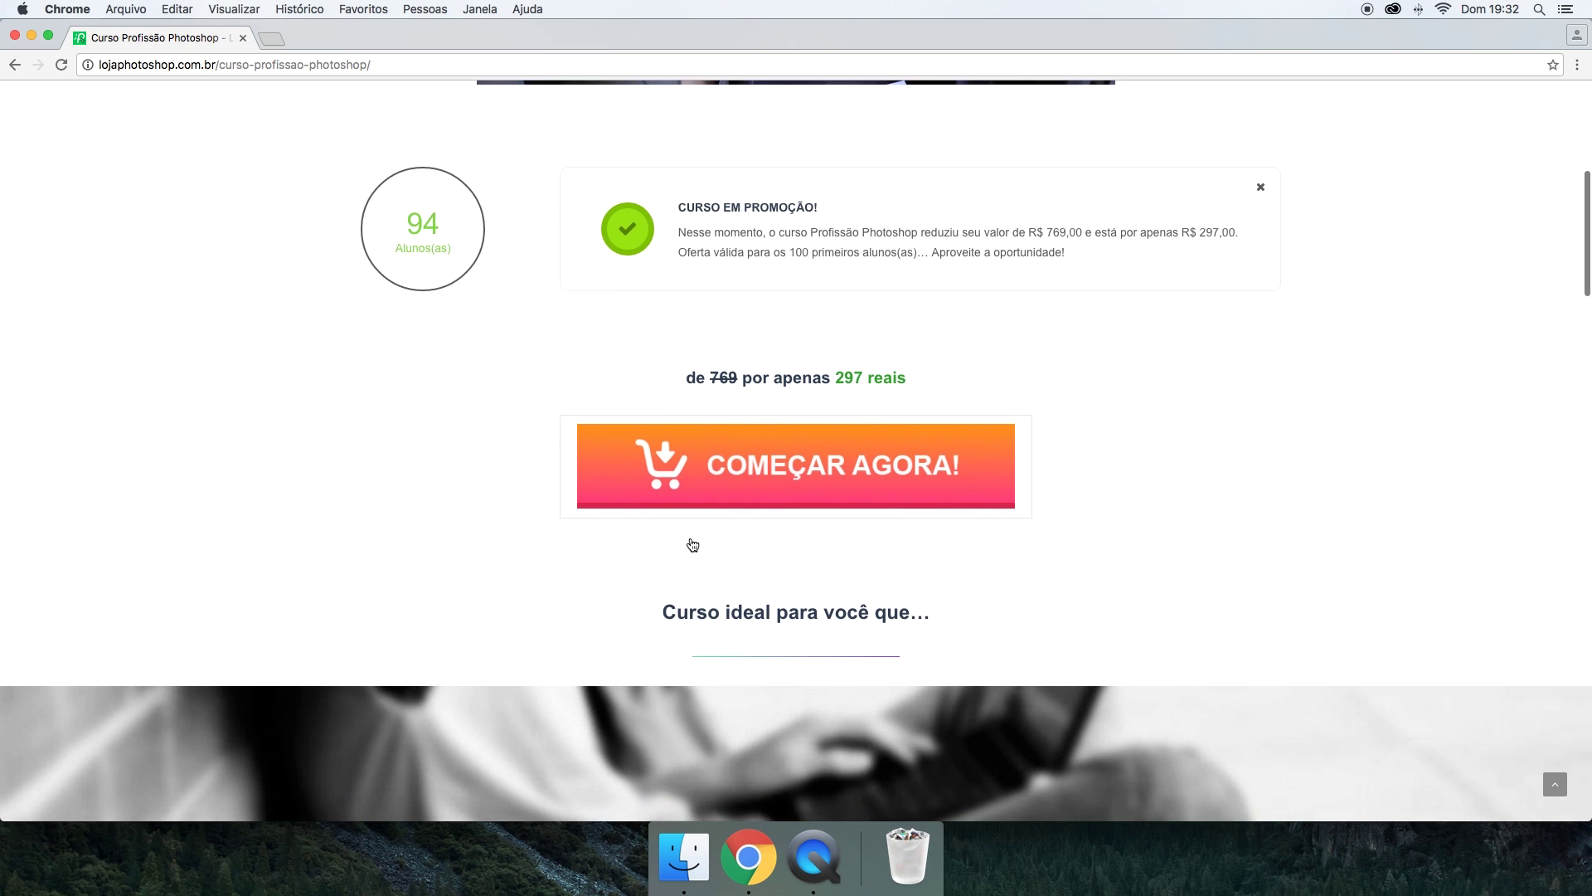
scroll(693, 542, "down", 1)
scroll(692, 545, "down", 2)
scroll(571, 559, "down", 1)
scroll(497, 554, "down", 2)
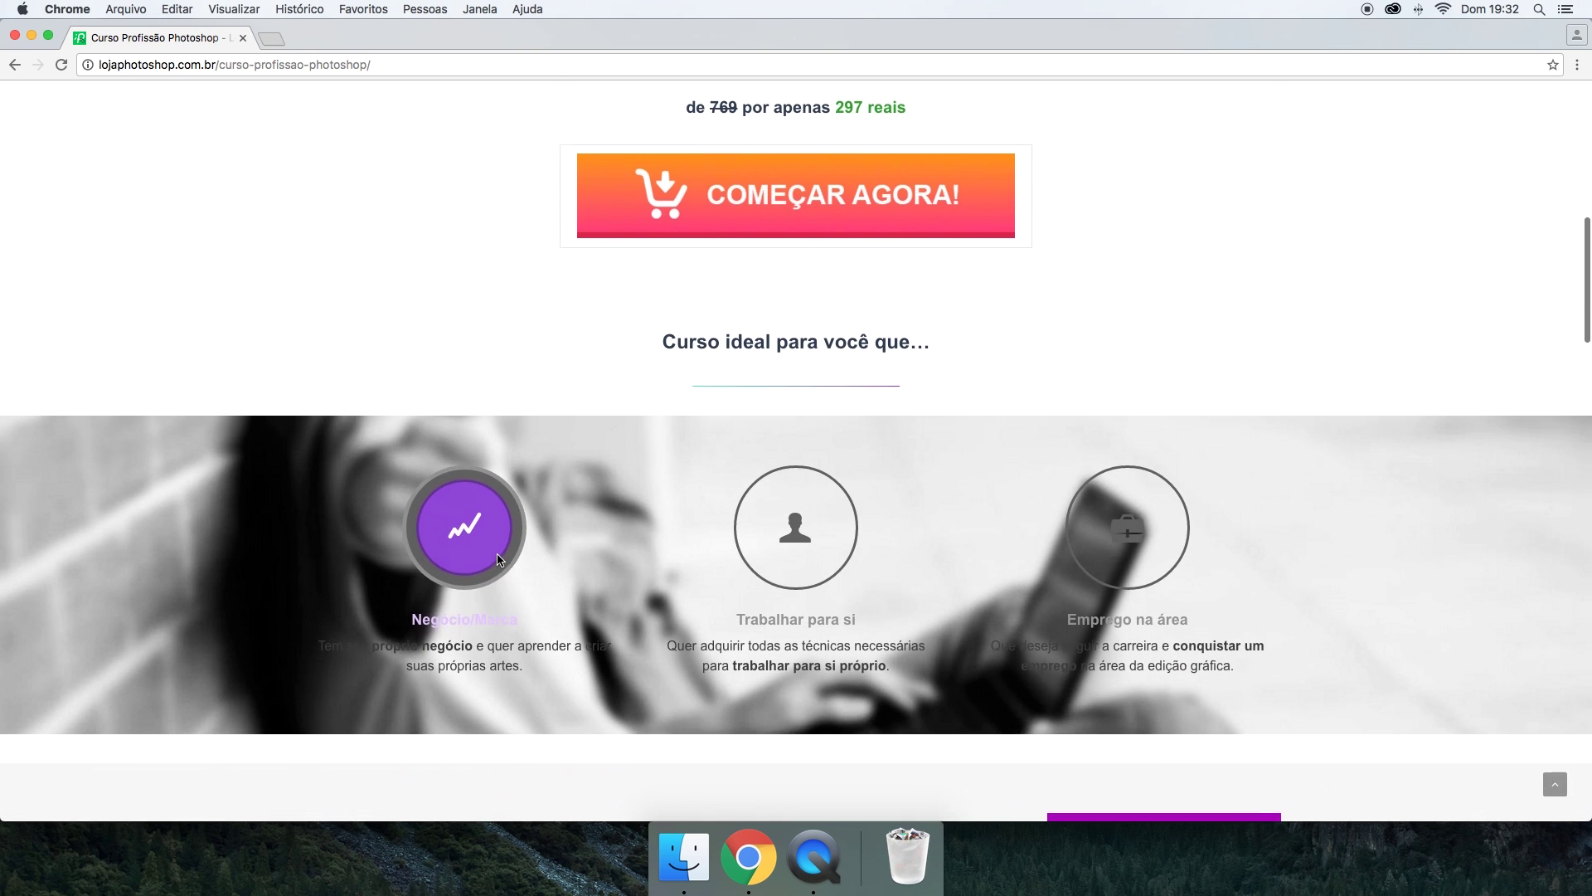
scroll(496, 554, "down", 2)
scroll(485, 496, "down", 2)
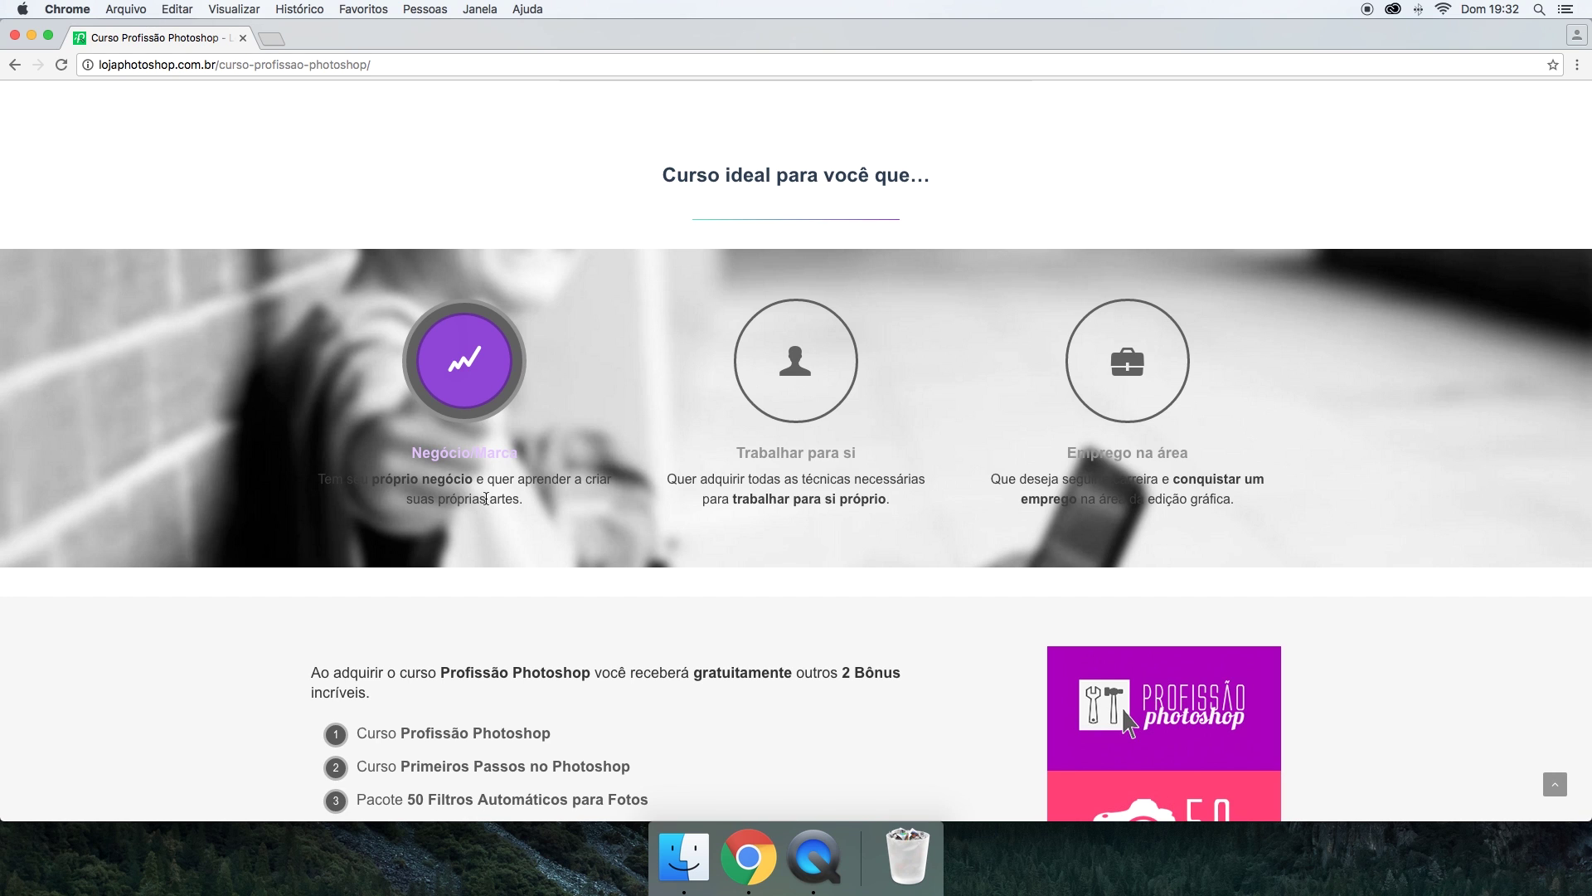
scroll(486, 499, "down", 2)
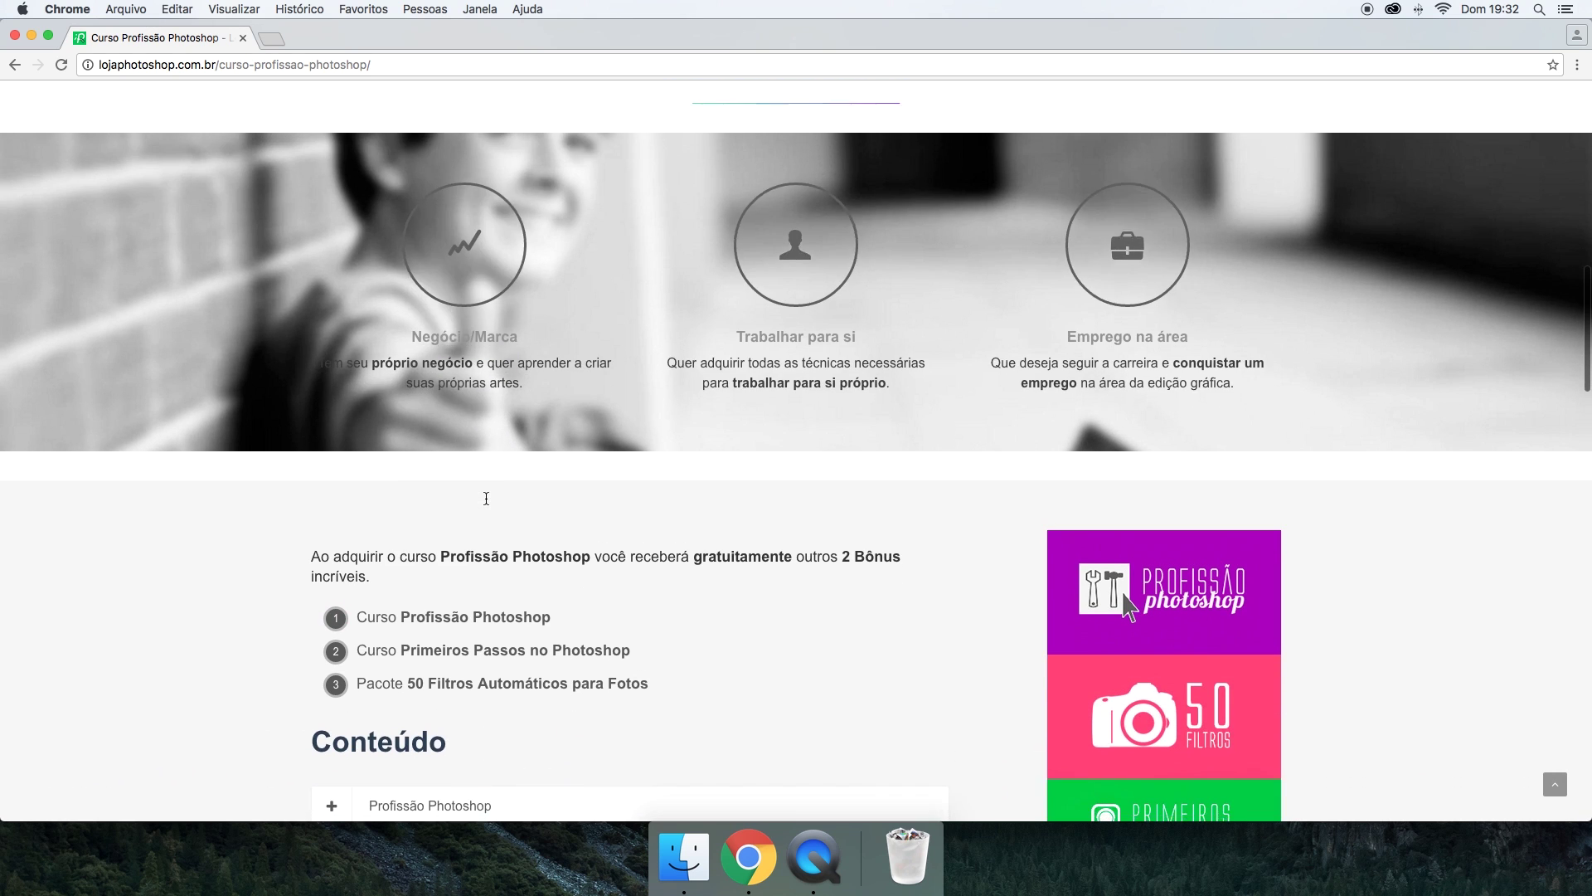
scroll(486, 499, "down", 2)
scroll(485, 498, "down", 1)
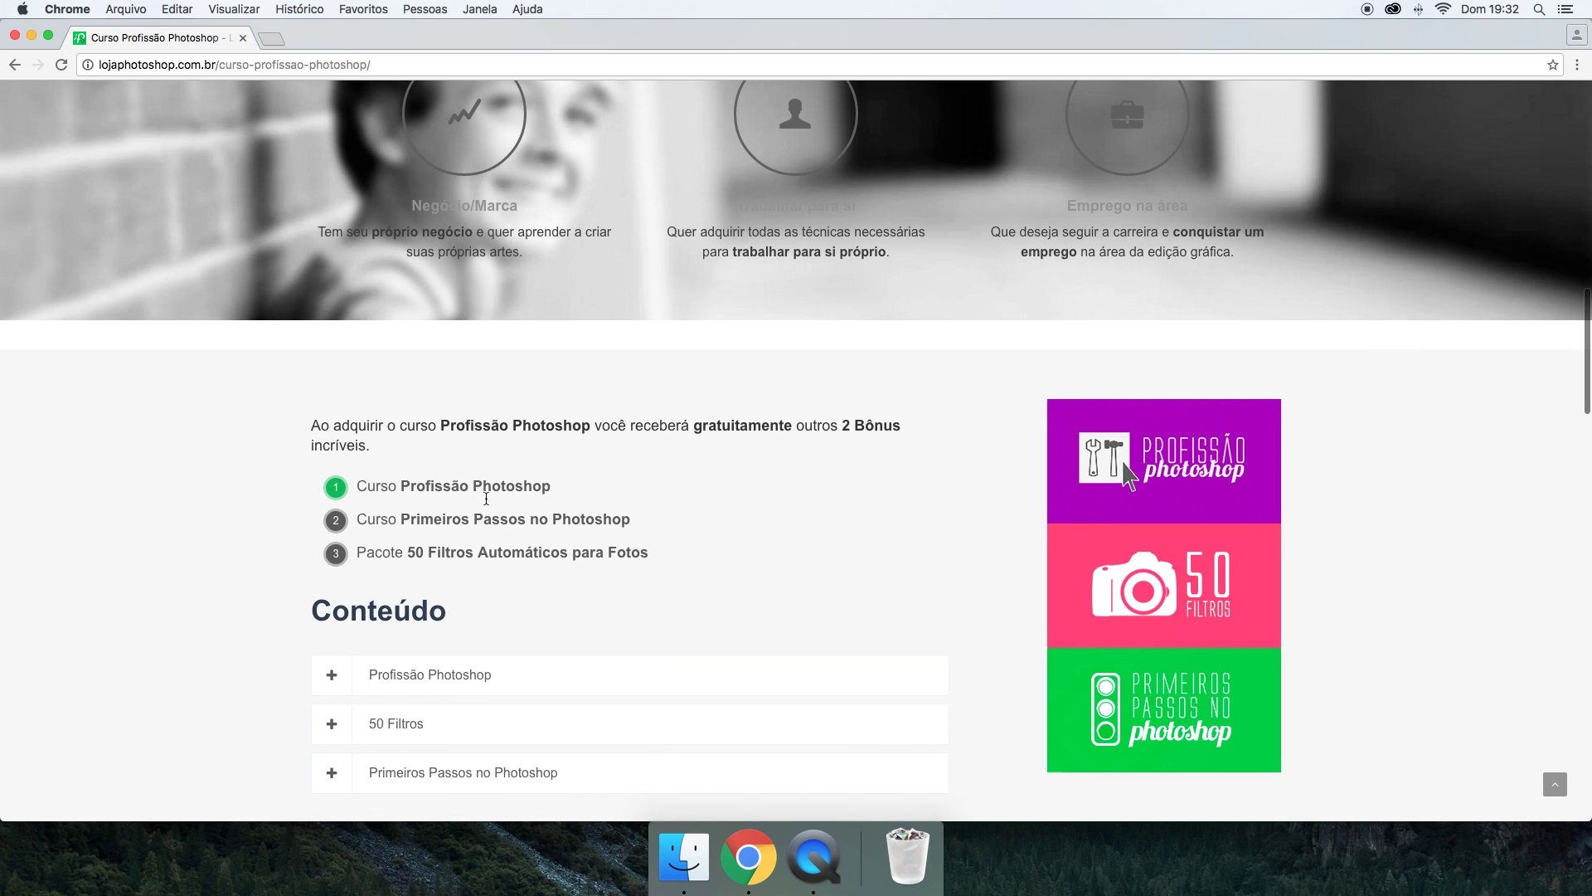
scroll(485, 499, "down", 1)
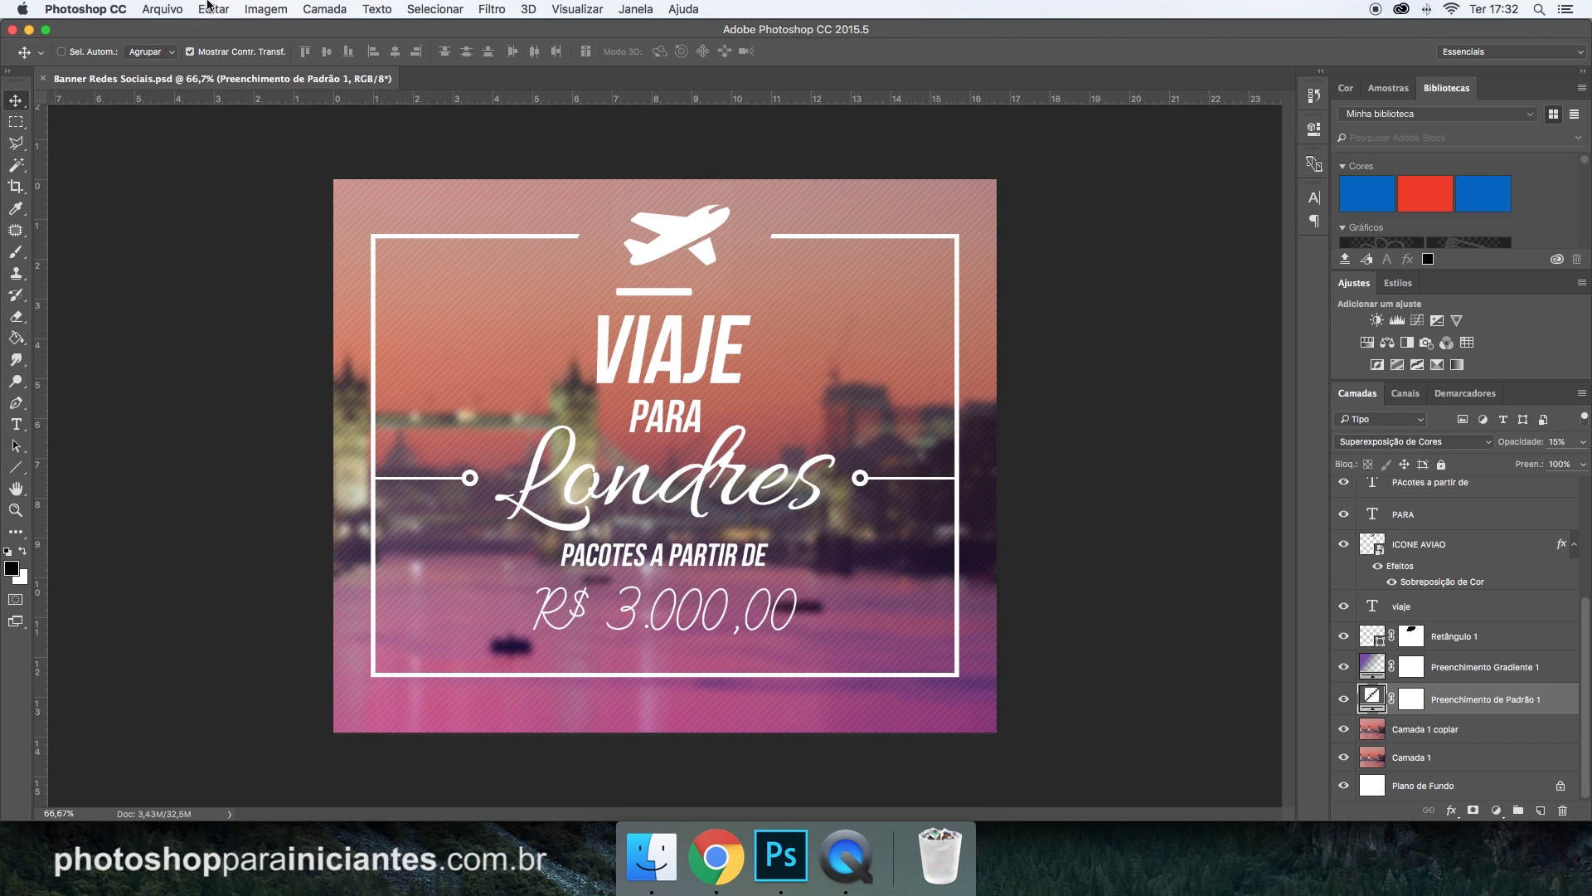
Create a new blank document of 1200 × 1000 pixels at 72 resolution.
left_click(170, 11)
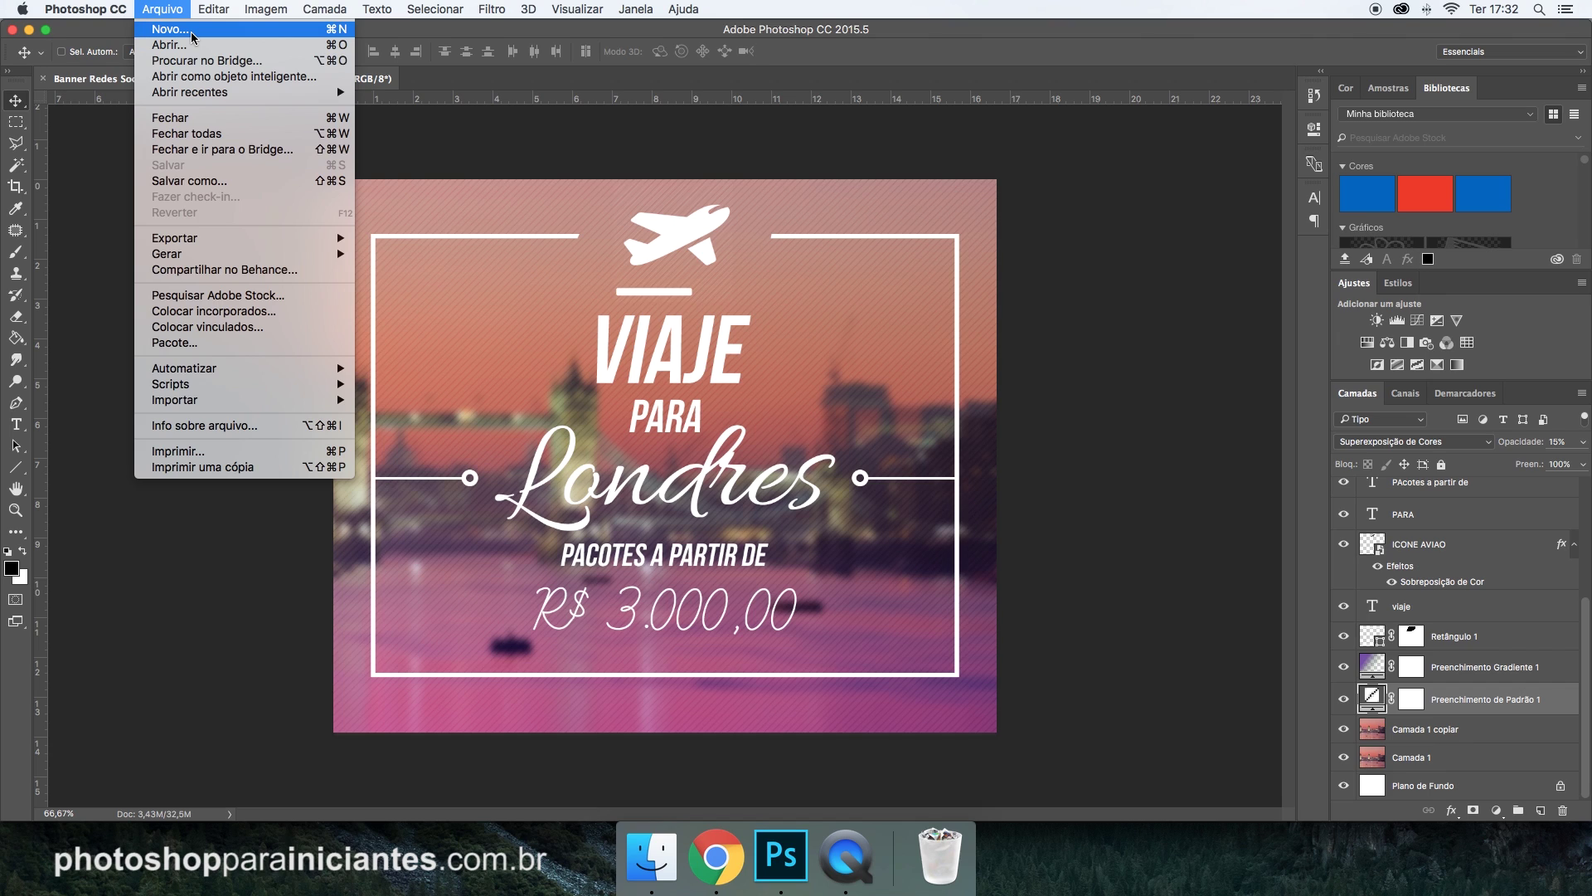
left_click(192, 36)
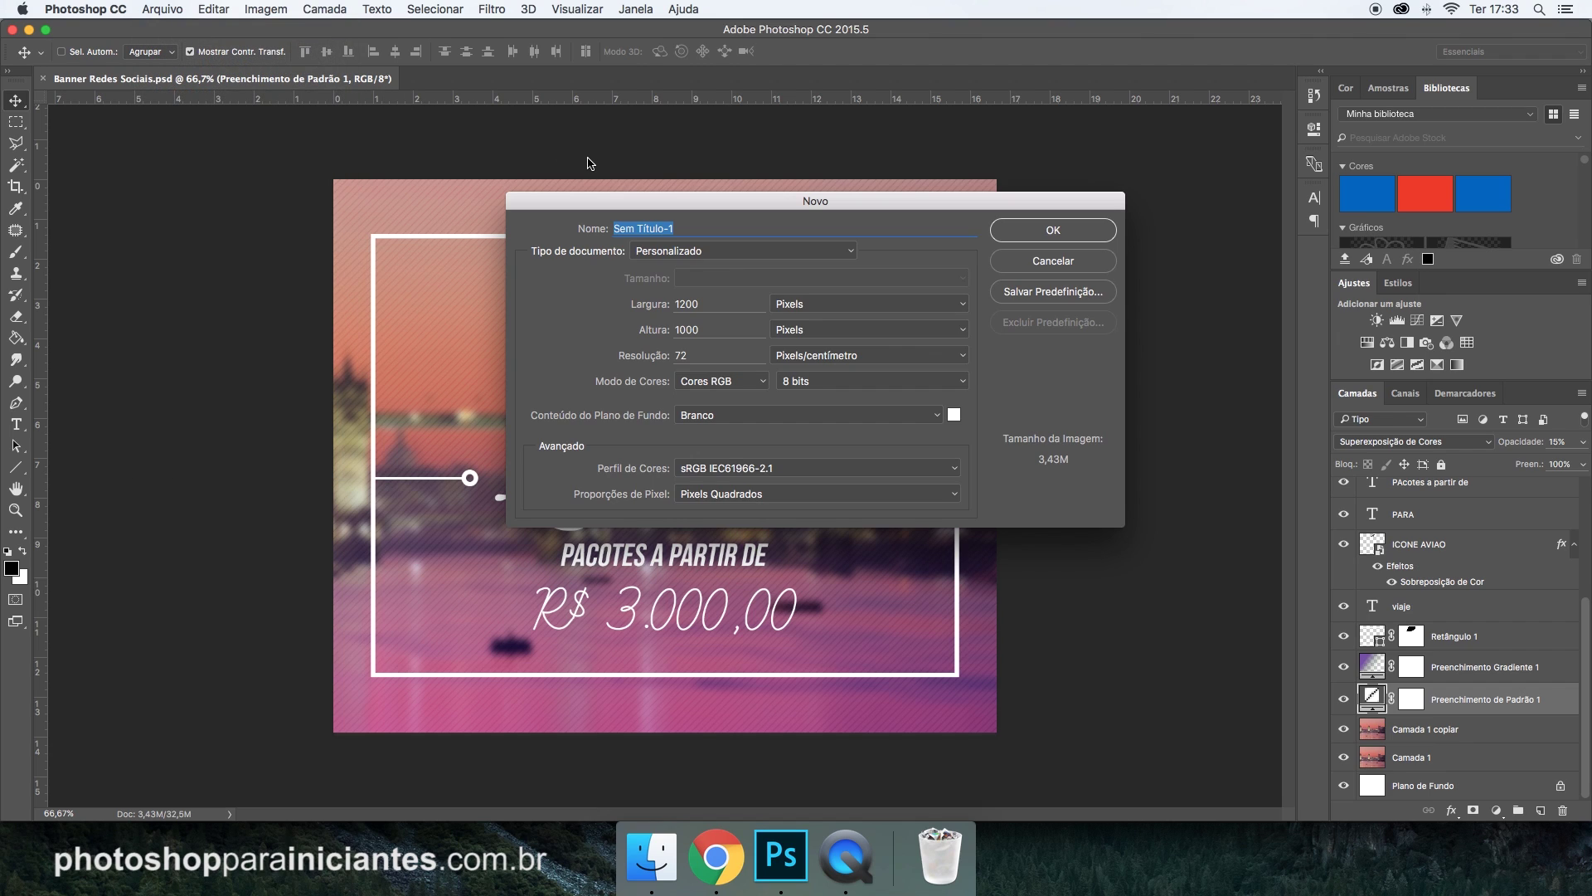
double_click(718, 307)
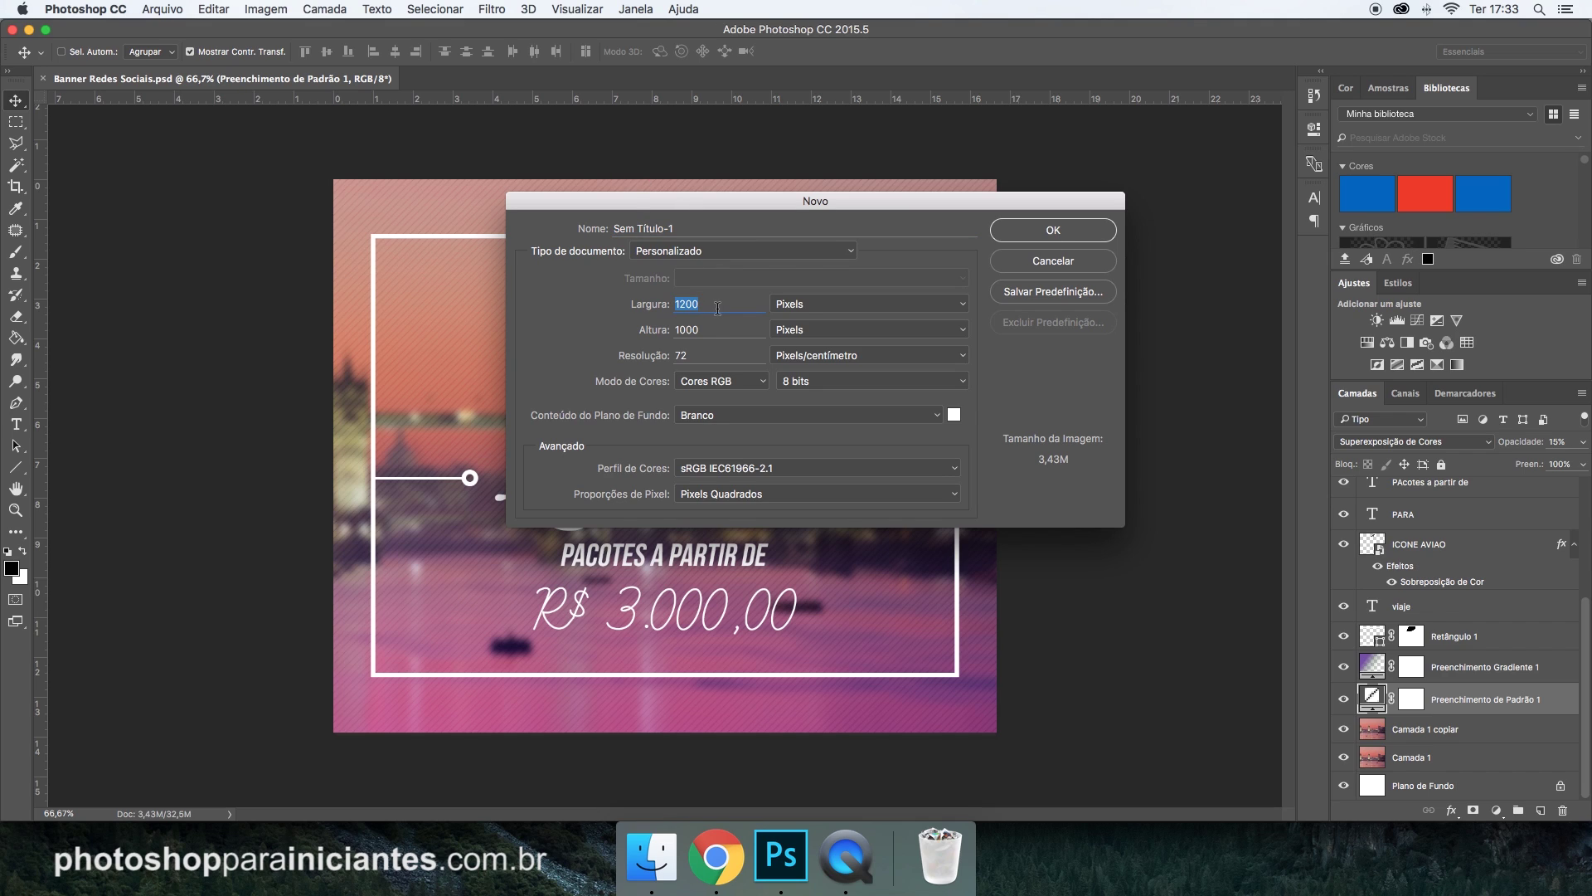
double_click(722, 332)
double_click(722, 358)
left_click(1078, 231)
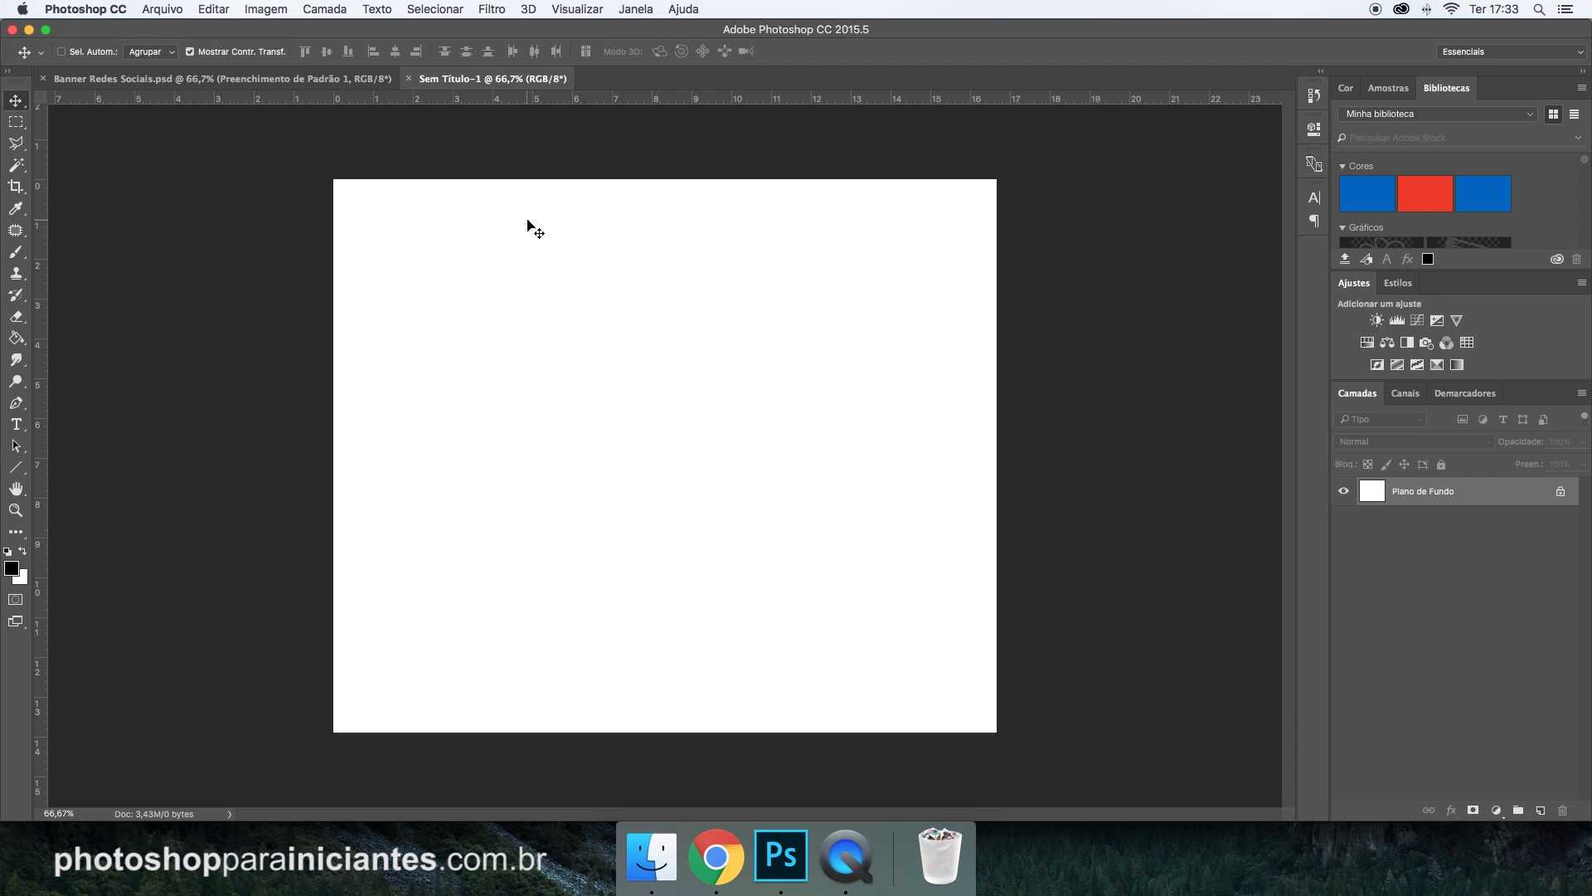
Embed LONDRES.jpg into the new blank document with Colocar incorporados.
left_click(332, 79)
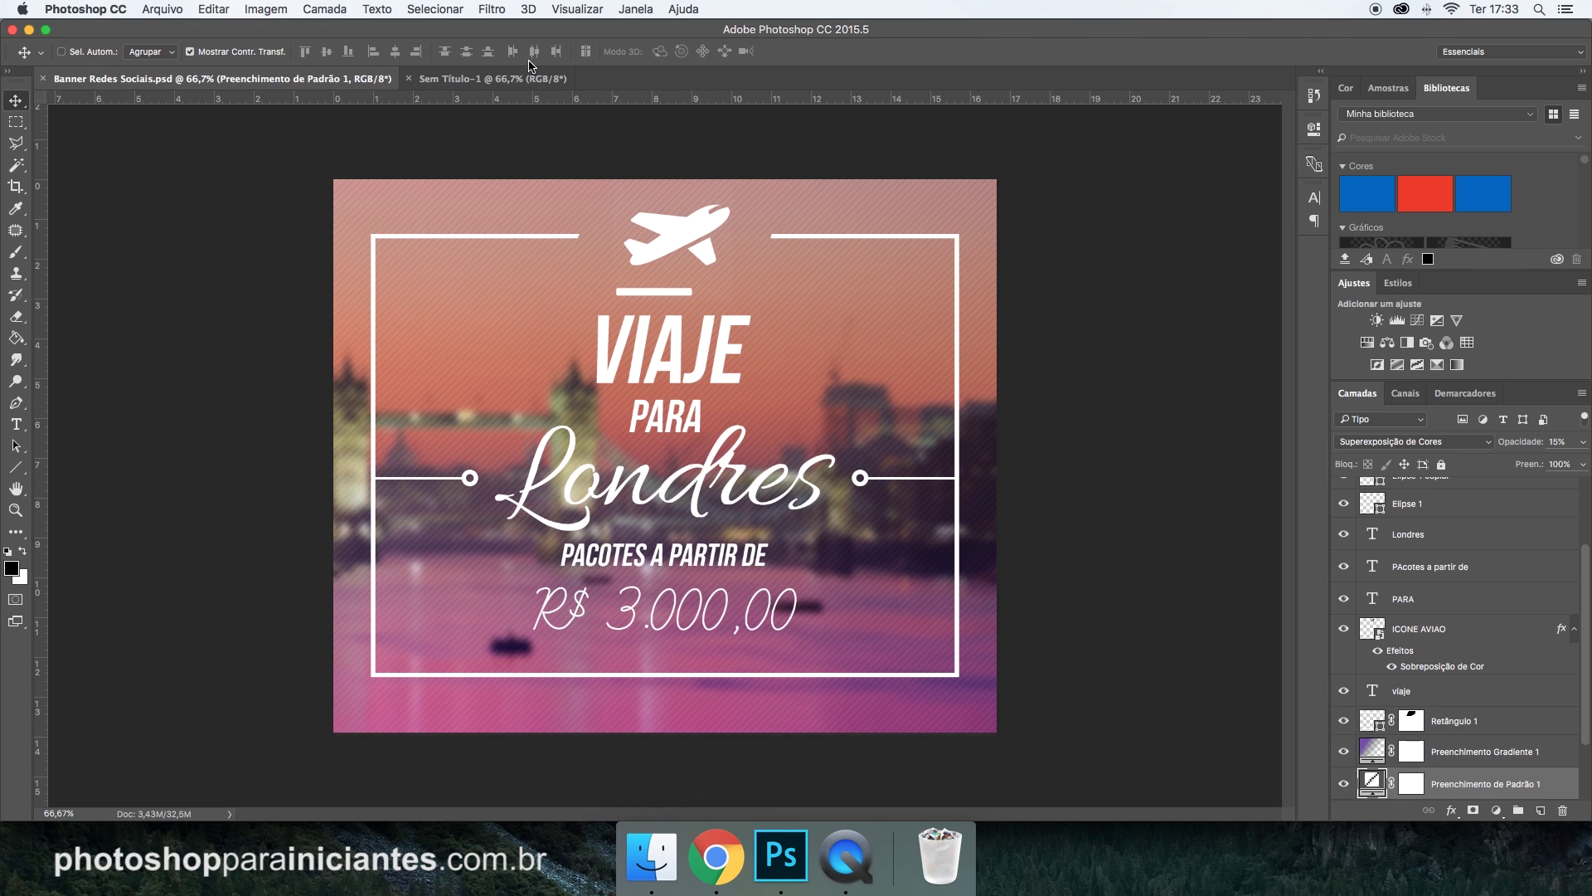
left_click(493, 78)
left_click(166, 10)
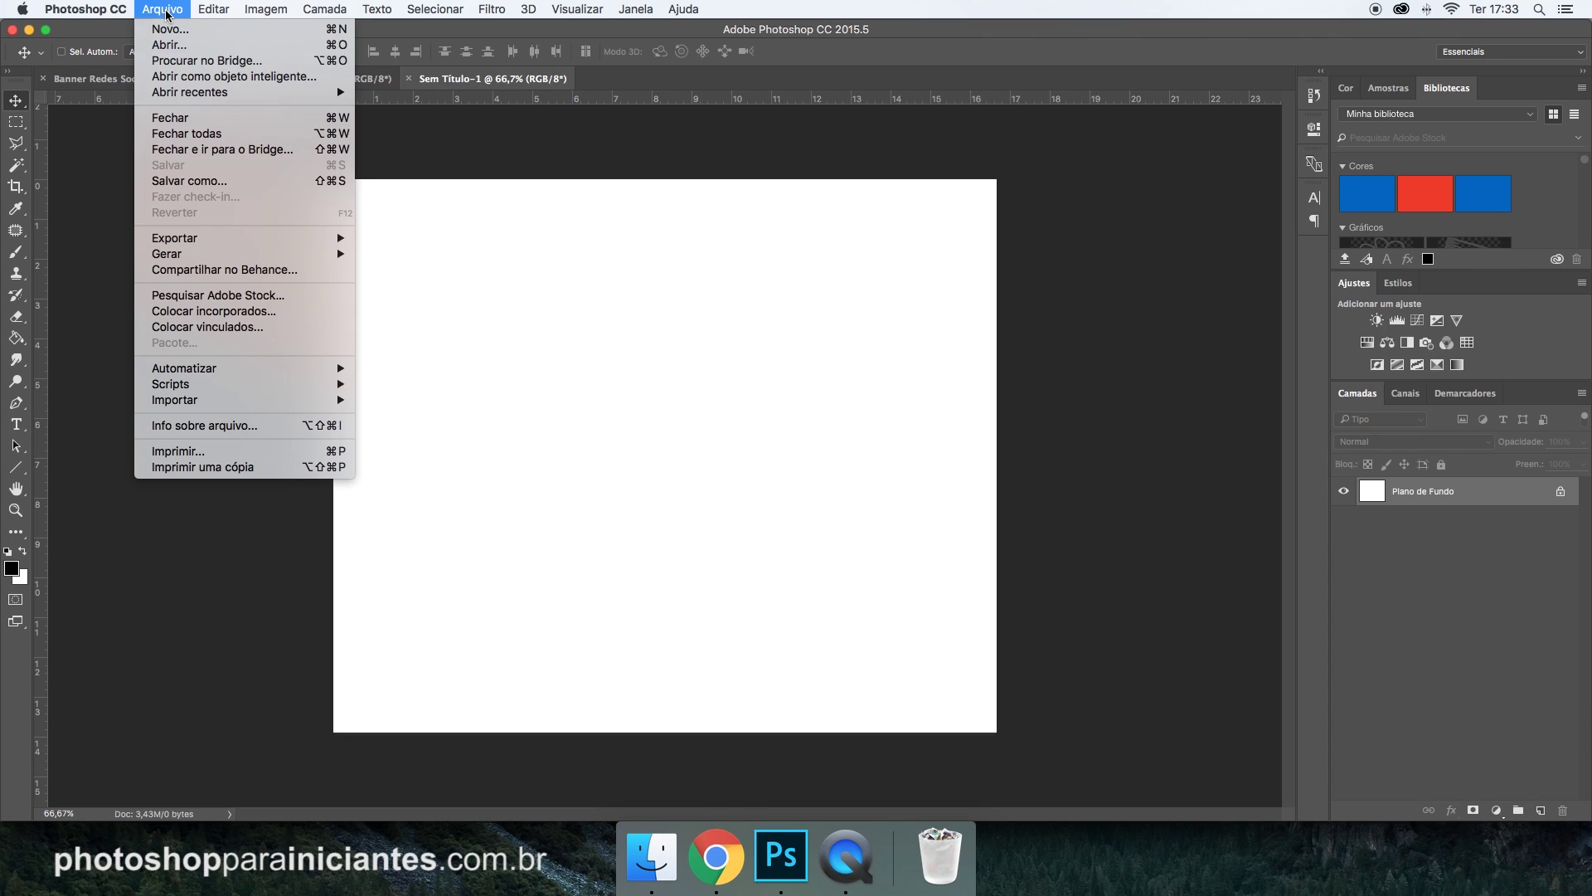
left_click(262, 312)
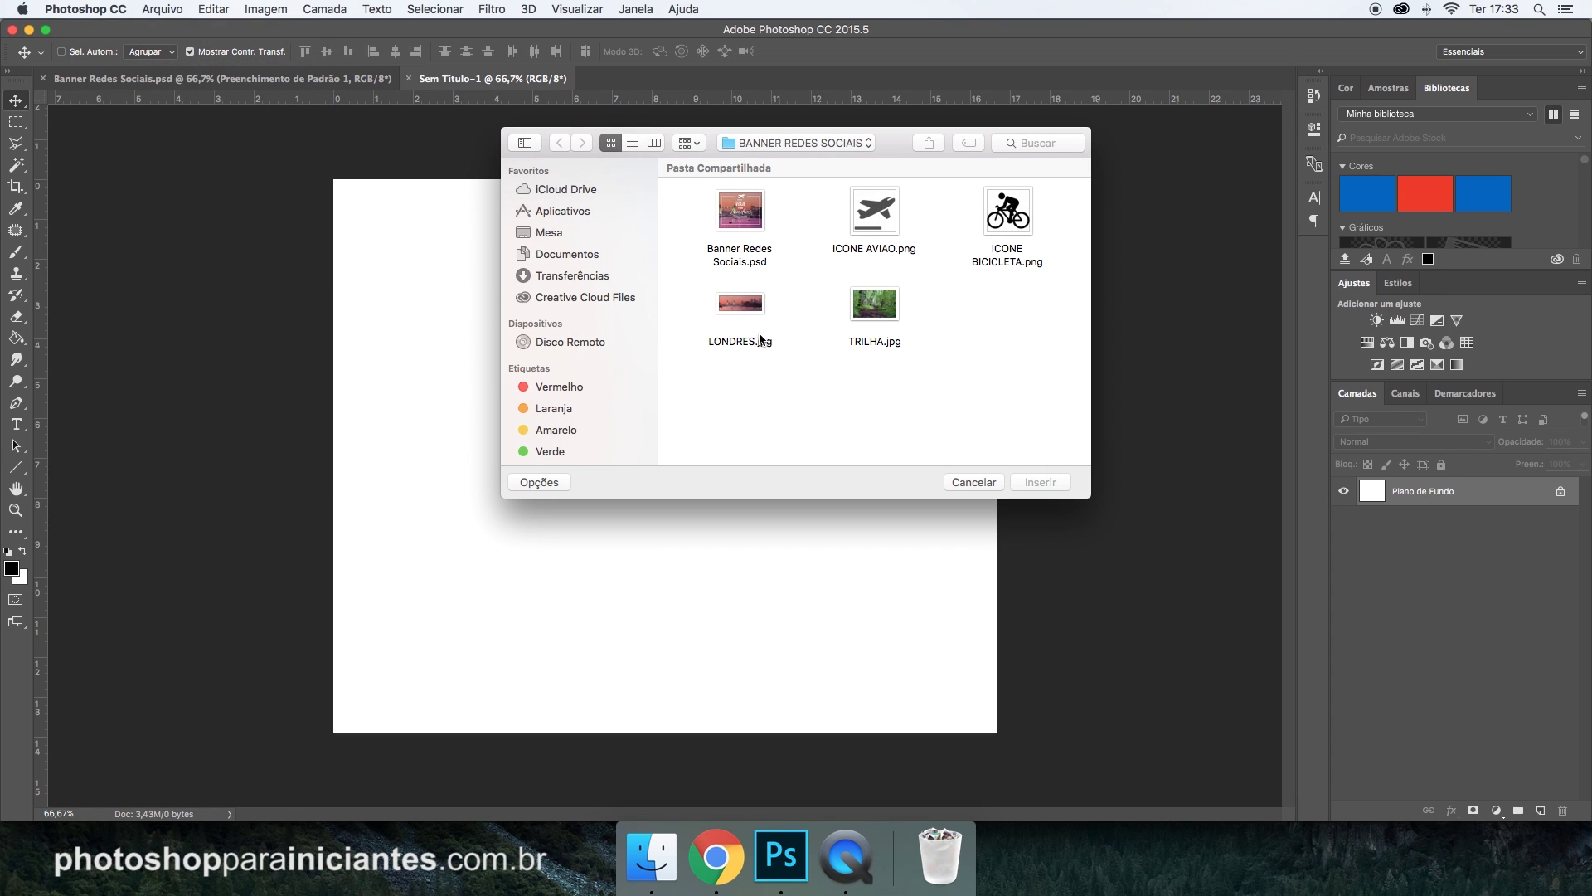
left_click(759, 338)
left_click(1021, 476)
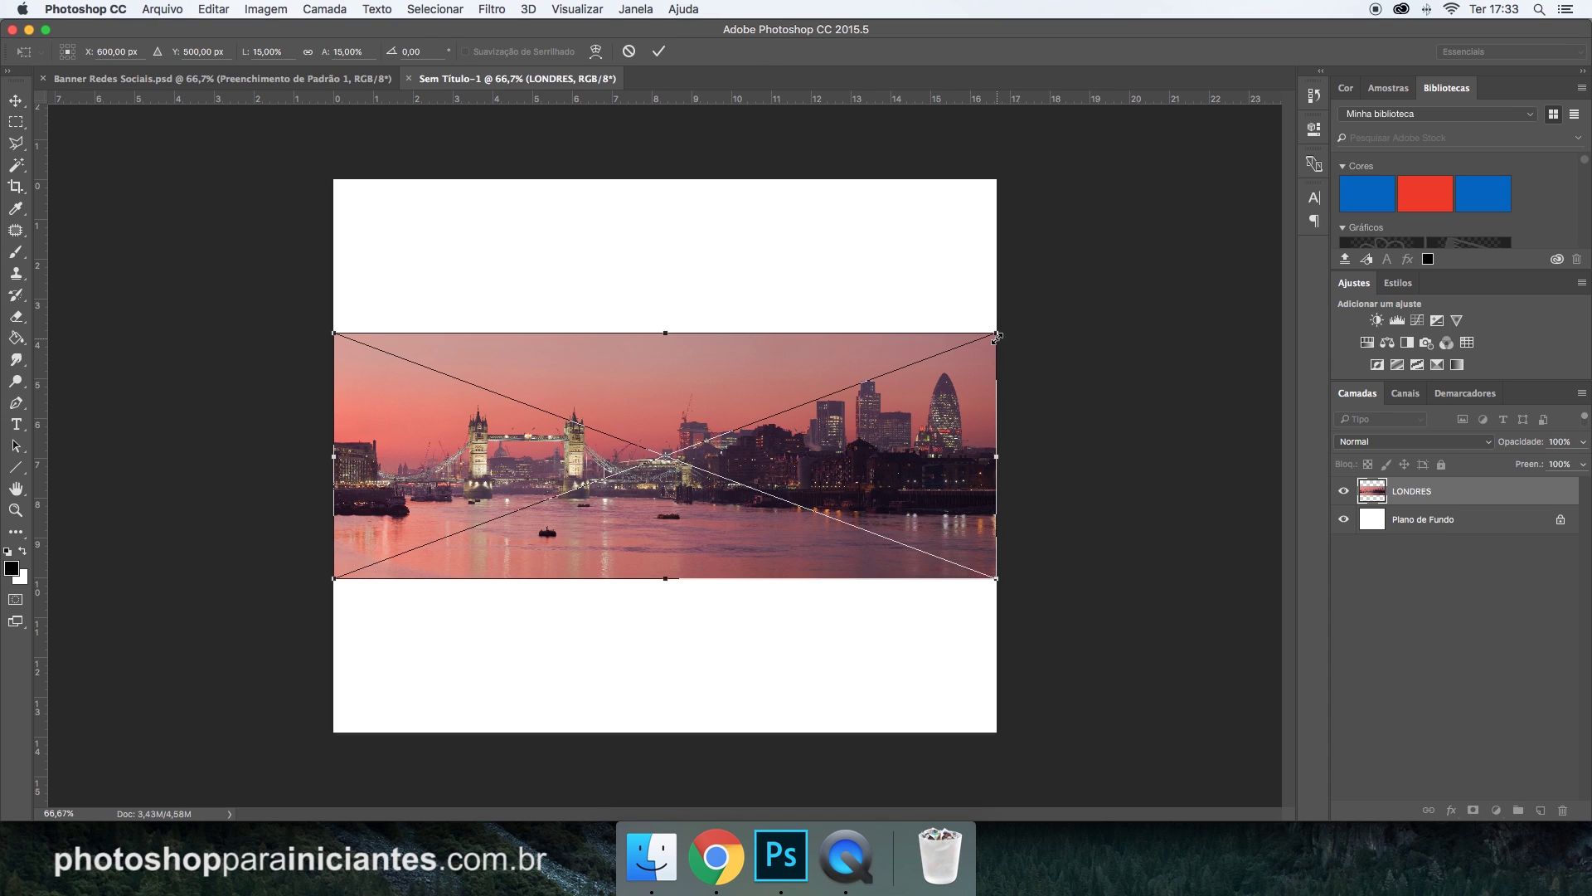
Scale the London photo to cover the canvas, commit it, and nudge it right.
mouse_move(996, 333)
left_mouse_down()
mouse_move(1187, 191)
mouse_move(1418, 137)
left_mouse_up()
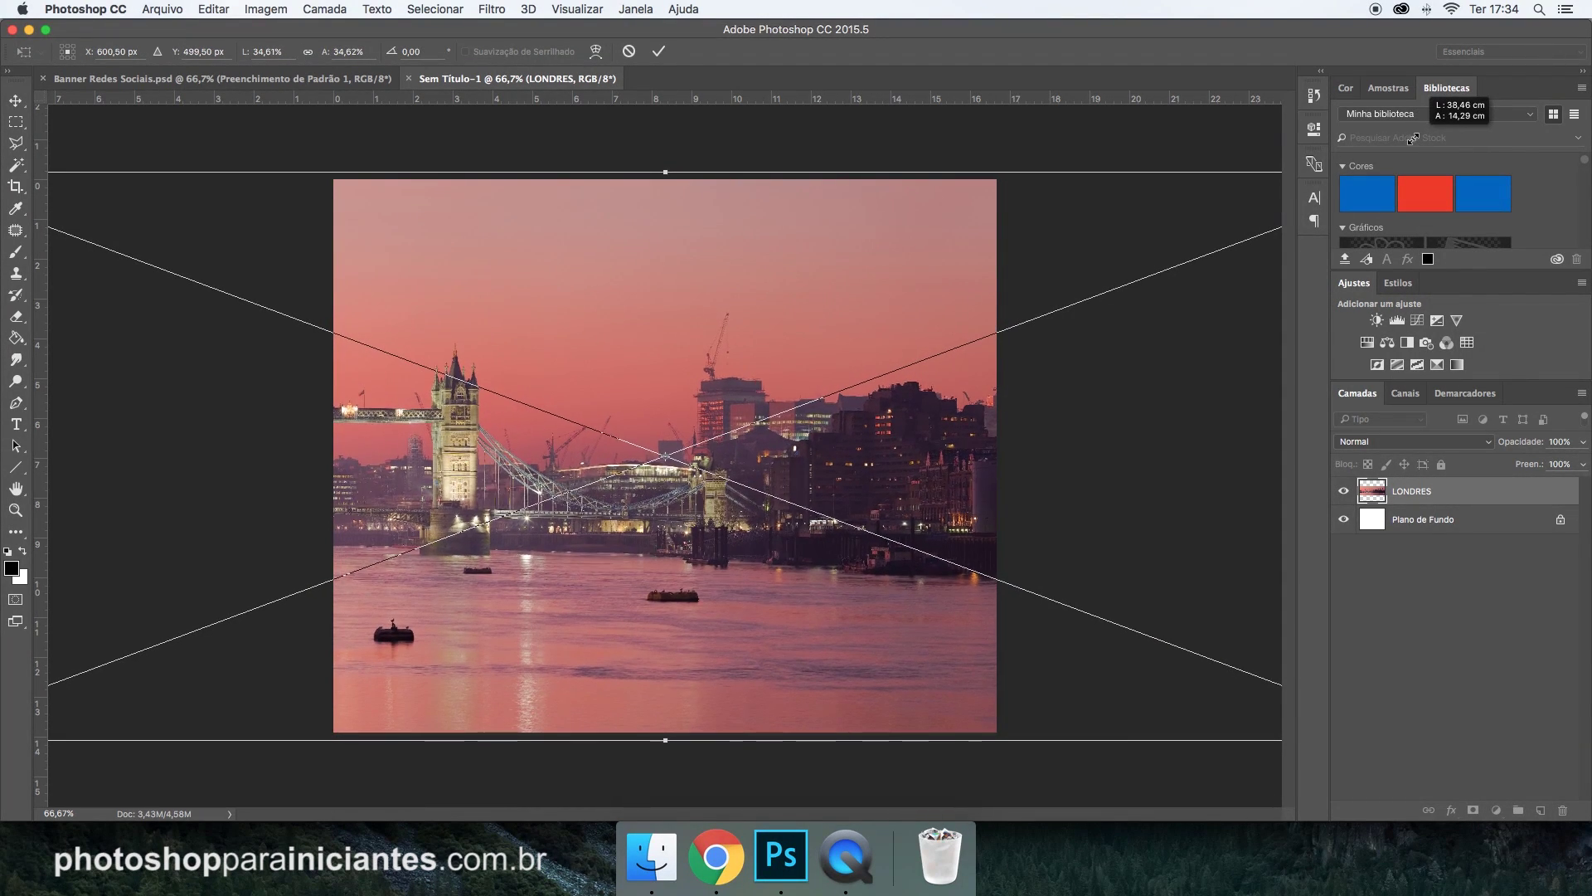
left_click_drag(1418, 137, 1415, 139)
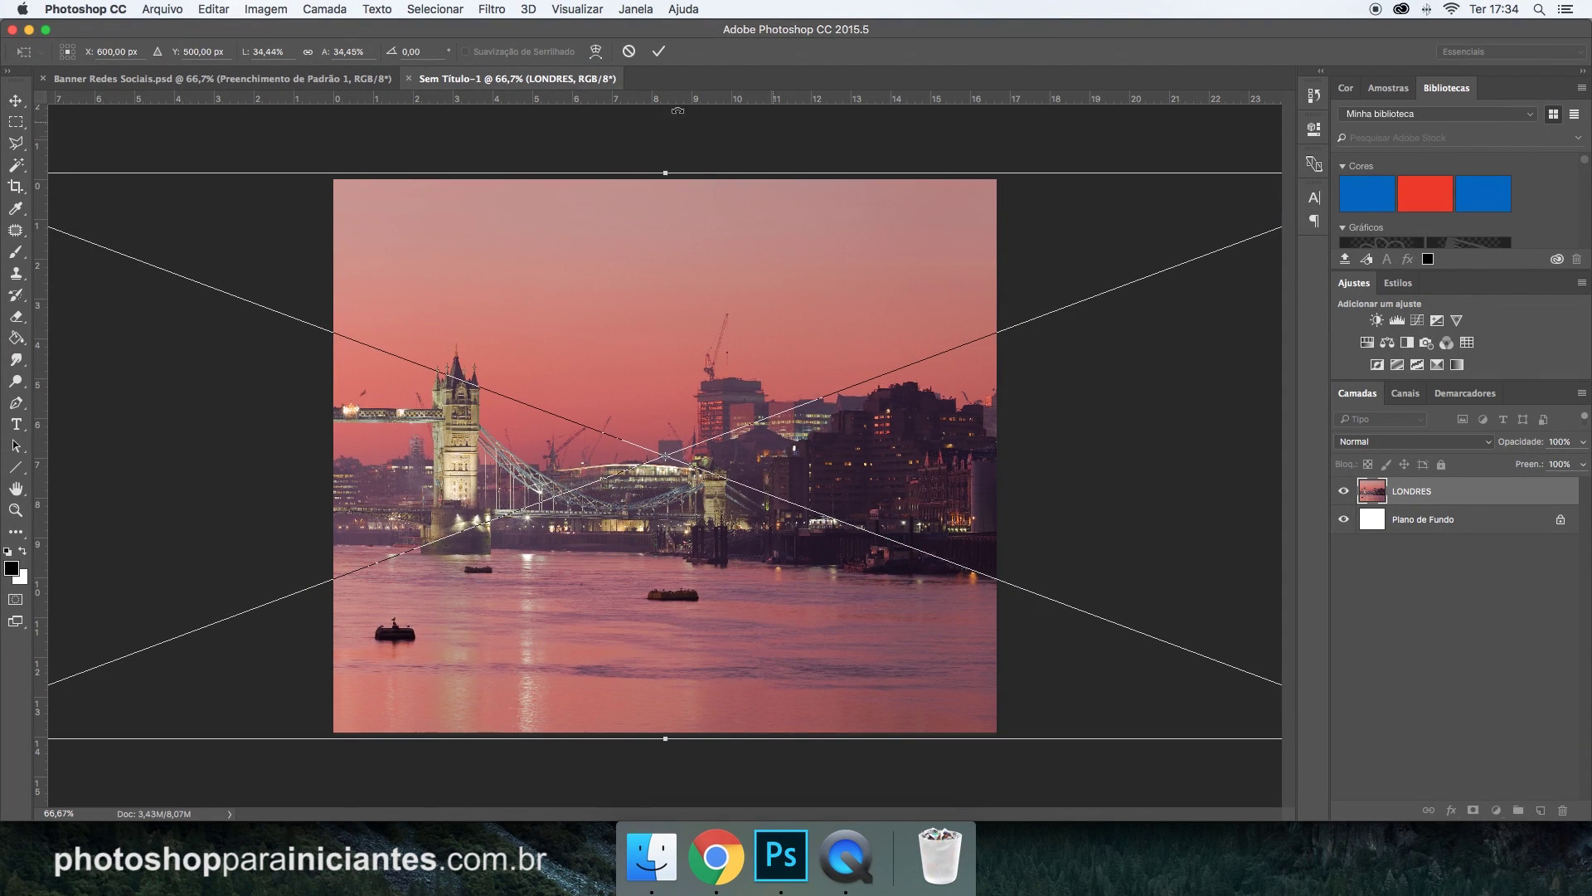
left_click(659, 51)
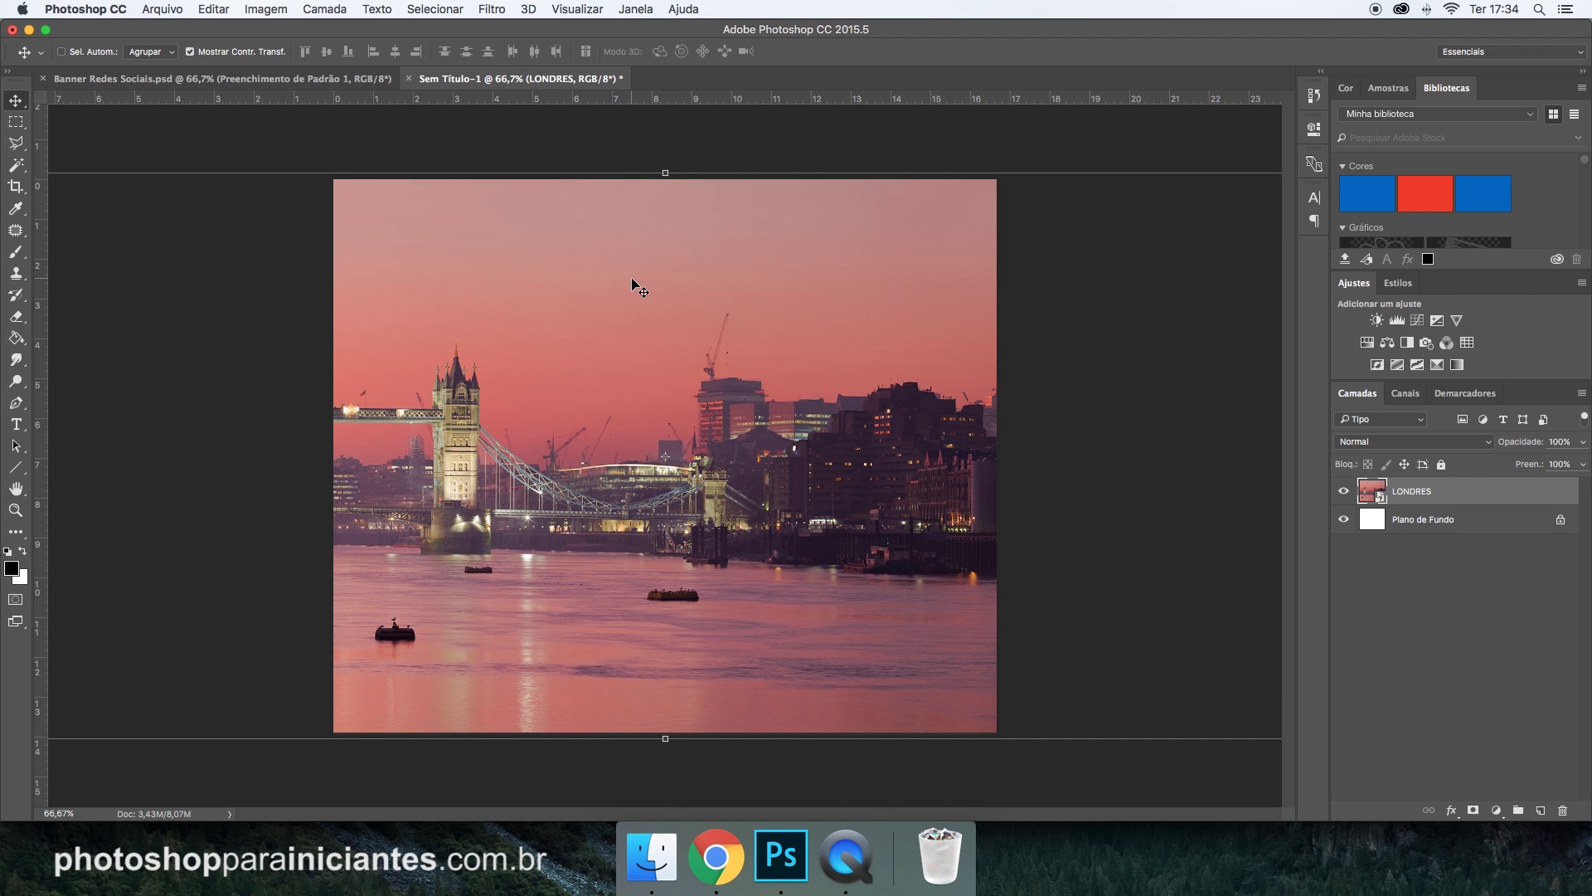
mouse_move(633, 281)
left_mouse_down()
mouse_move(657, 352)
mouse_move(918, 337)
mouse_move(625, 332)
left_mouse_up()
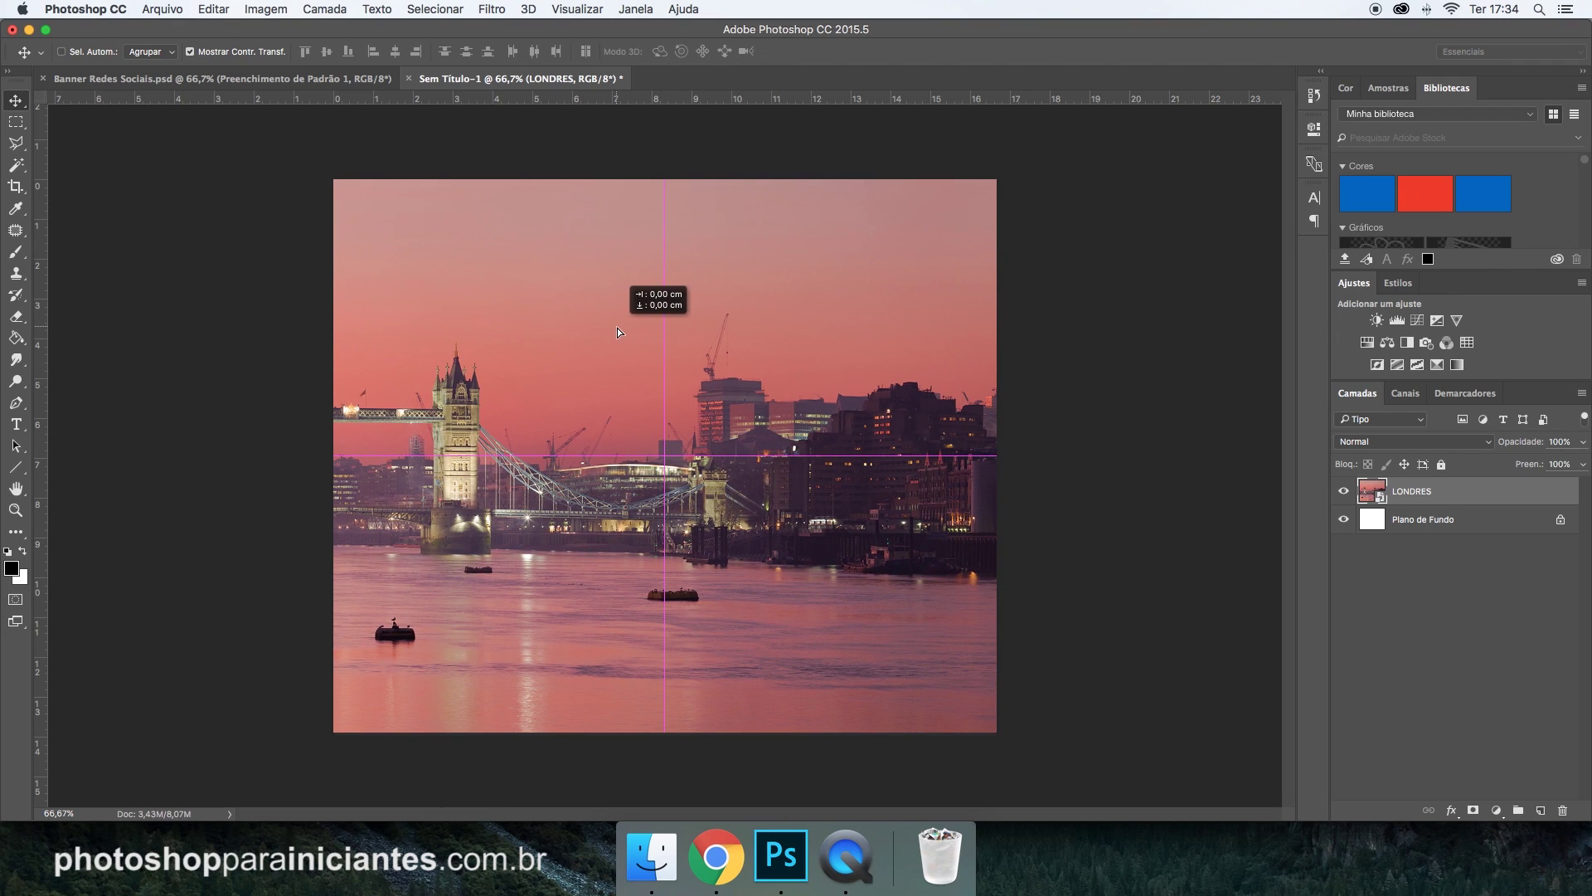
left_click_drag(625, 331, 698, 334)
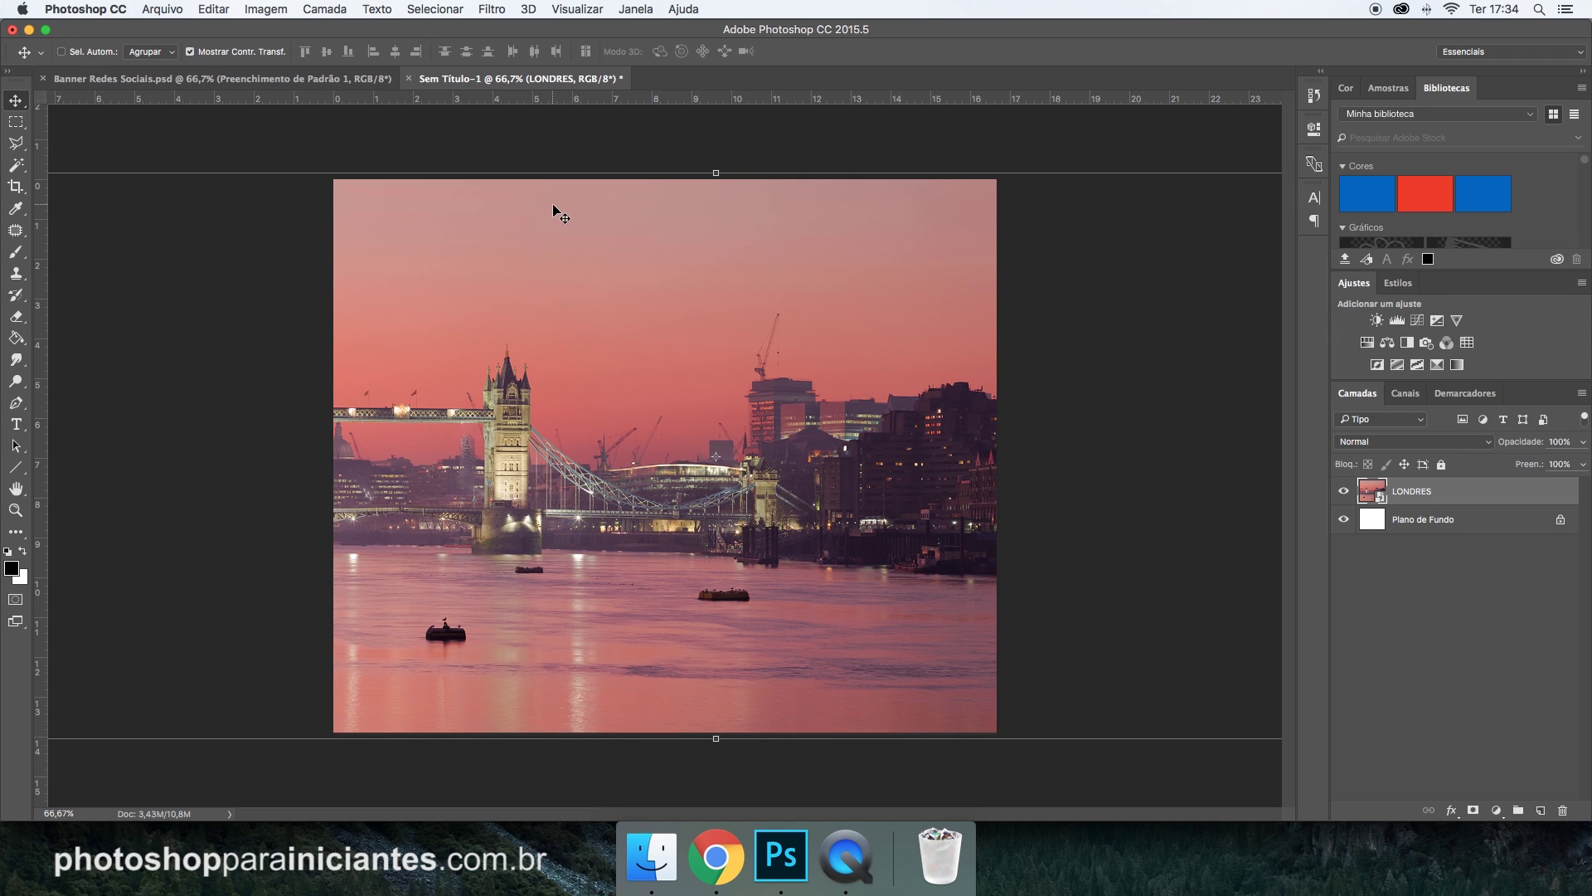
Cancel a first Gaussian Blur attempt and convert the LONDRES layer to a smart object.
left_click(502, 15)
mouse_move(515, 207)
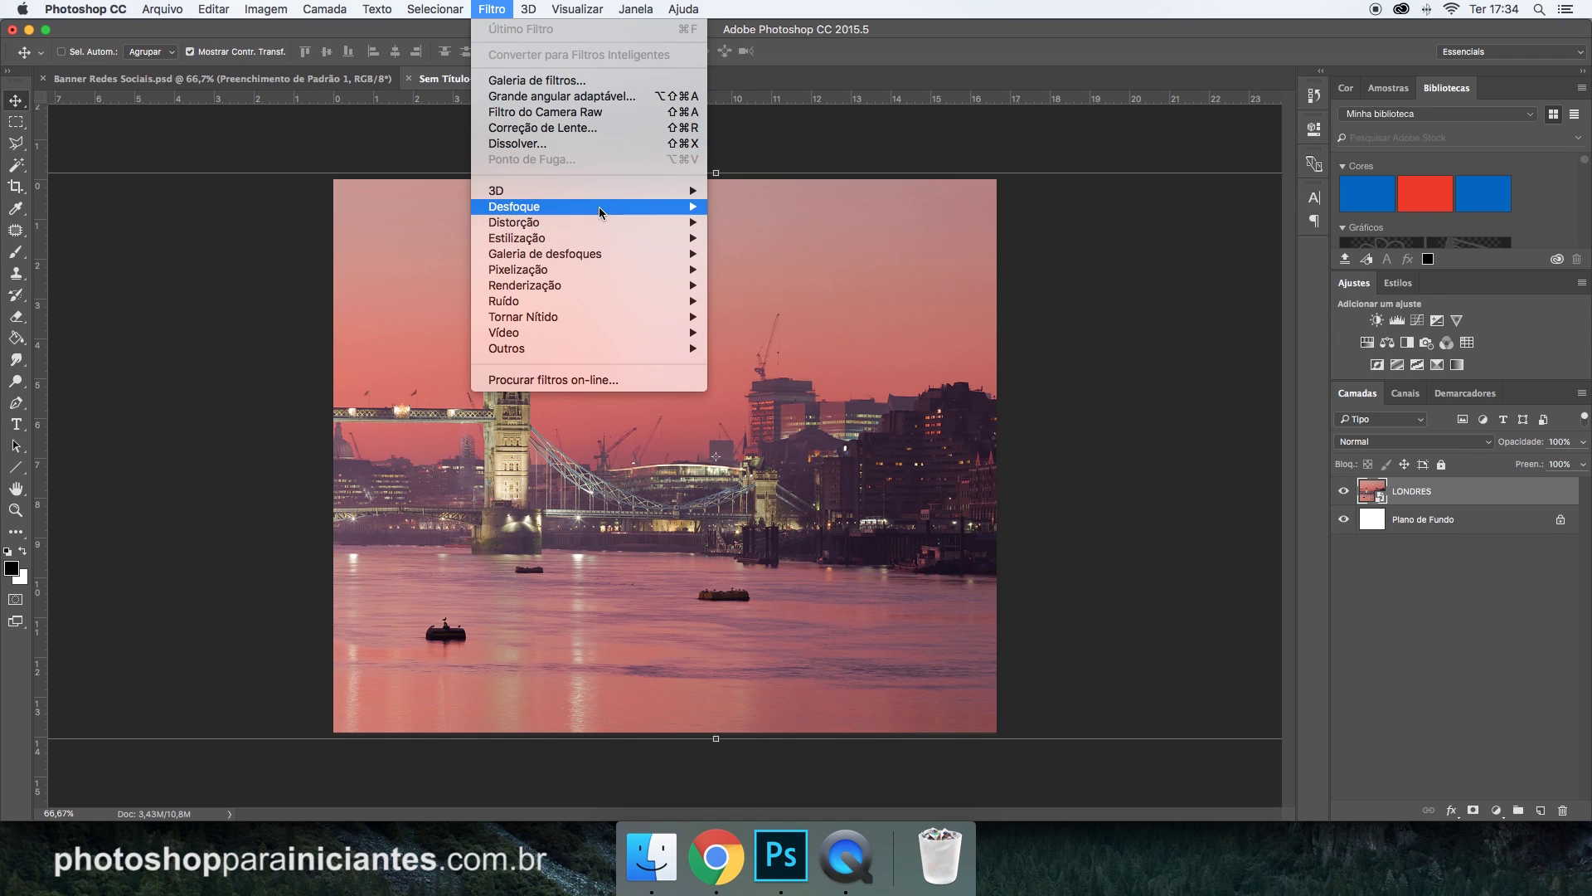
left_click(767, 301)
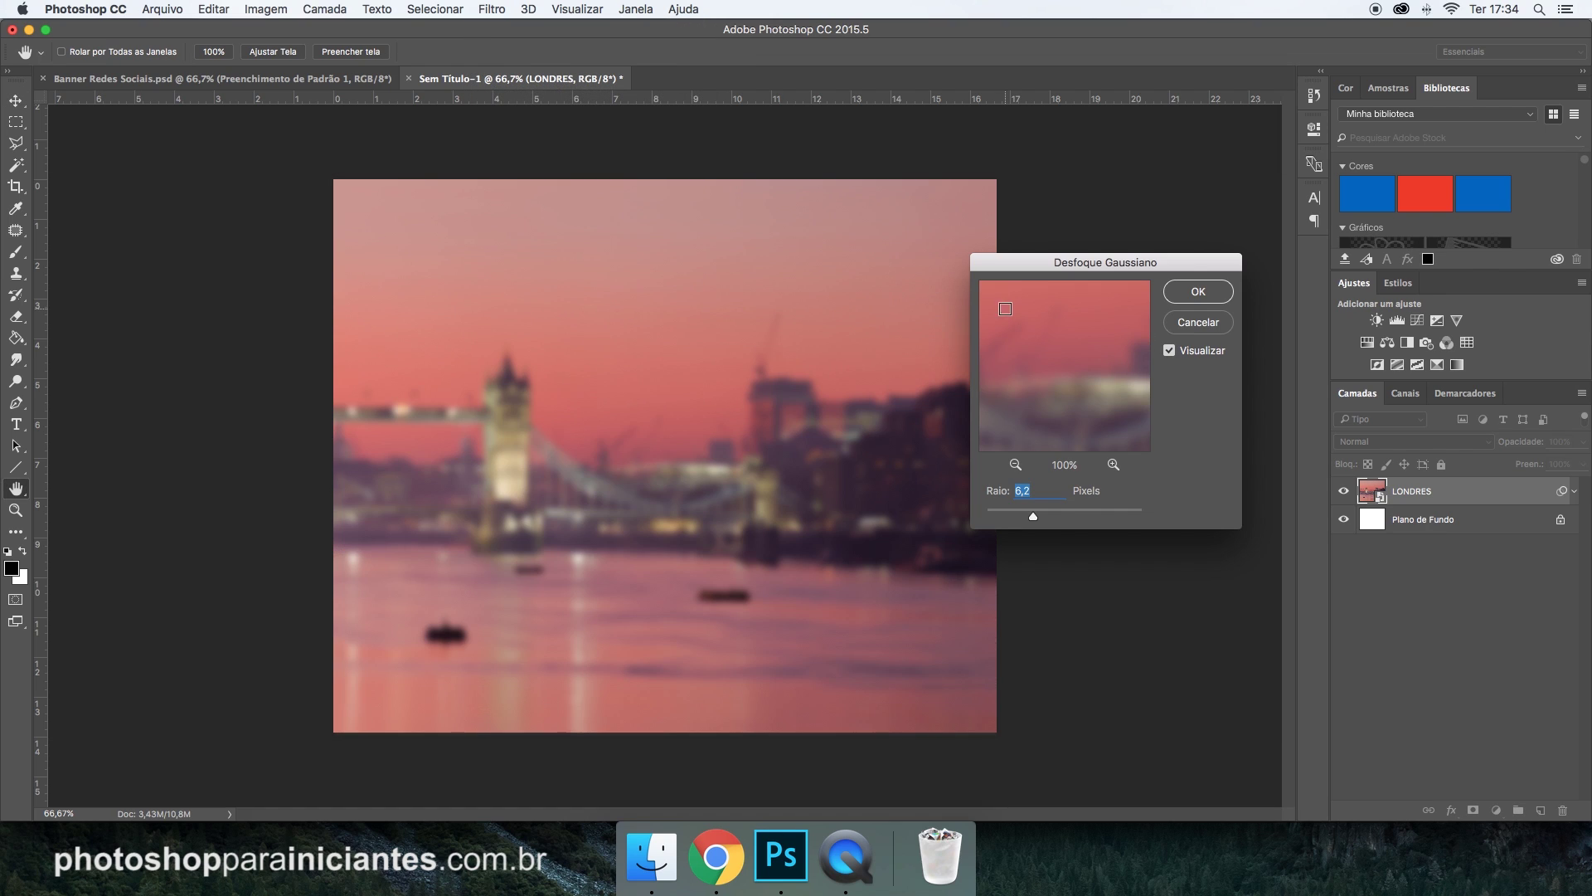
left_click(1198, 321)
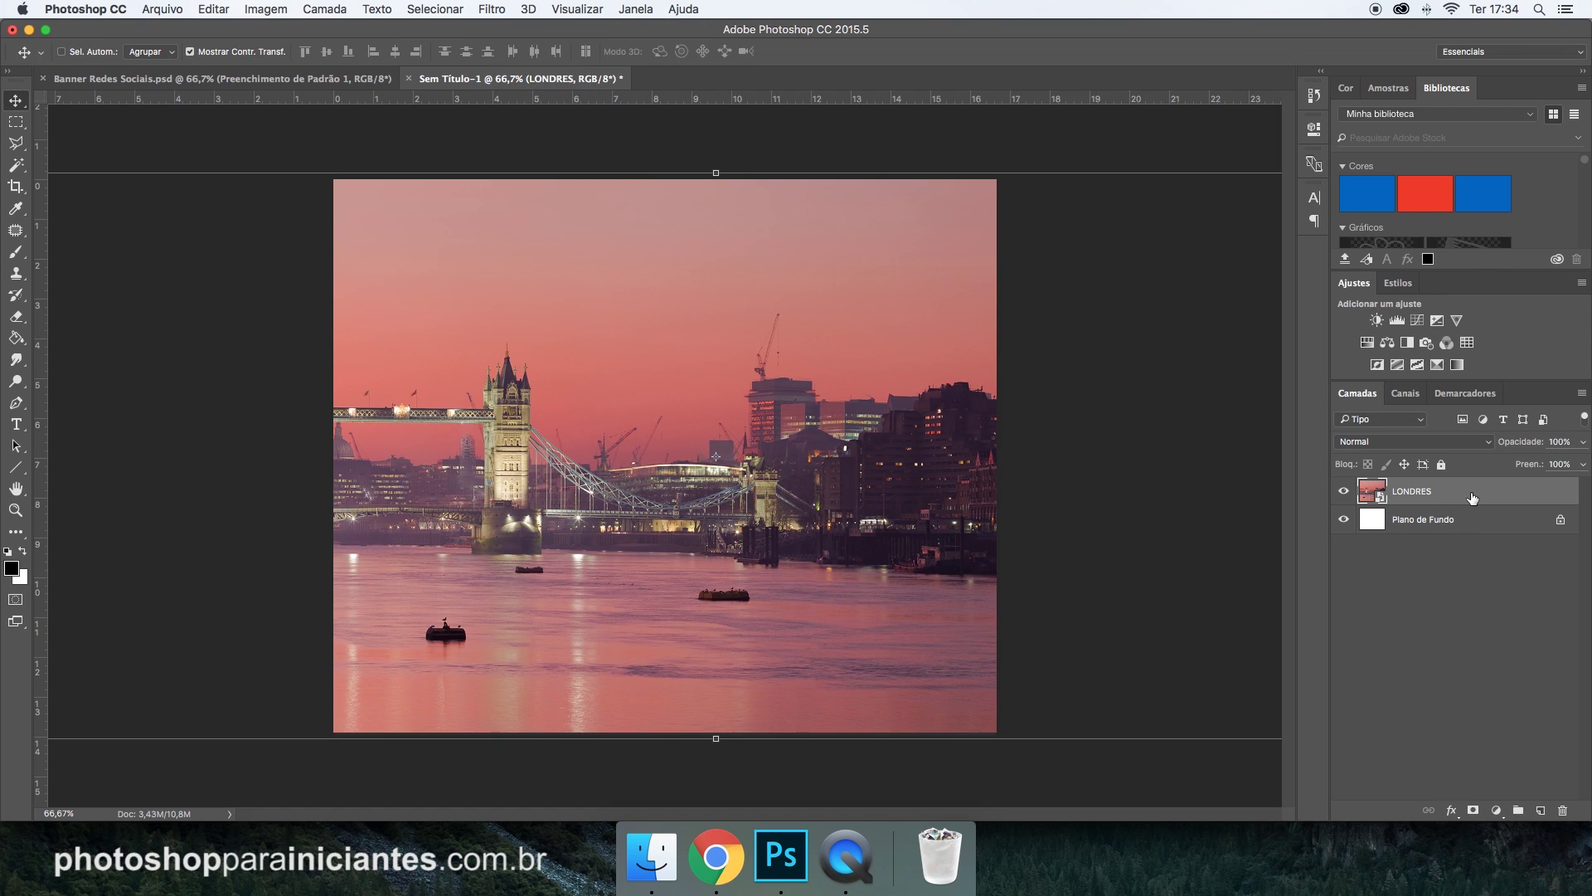
right_click(1472, 497)
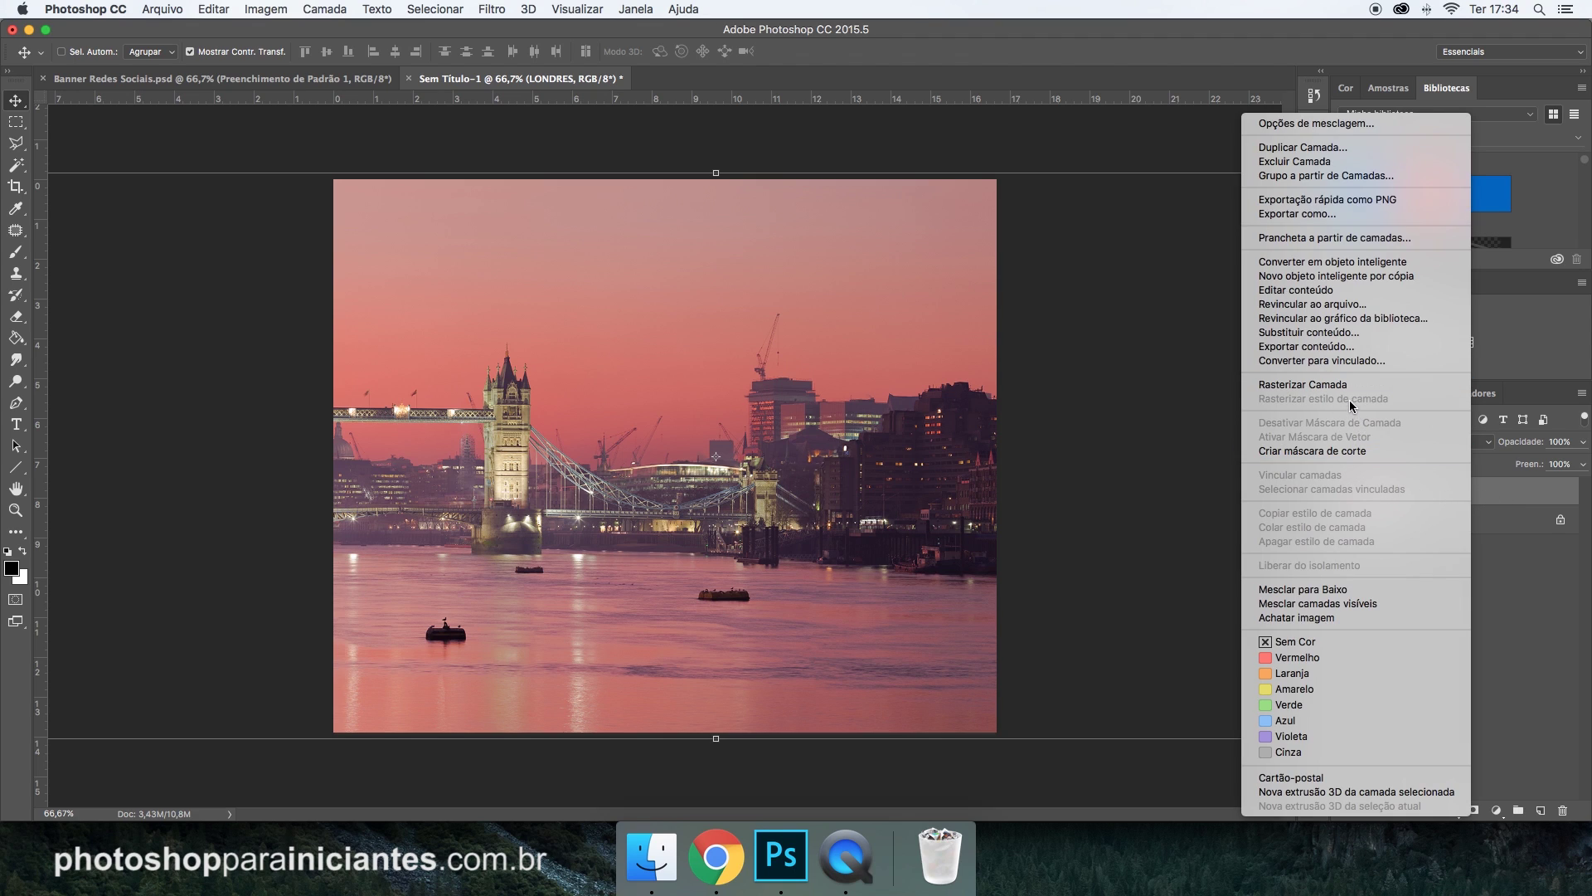
left_click(1361, 262)
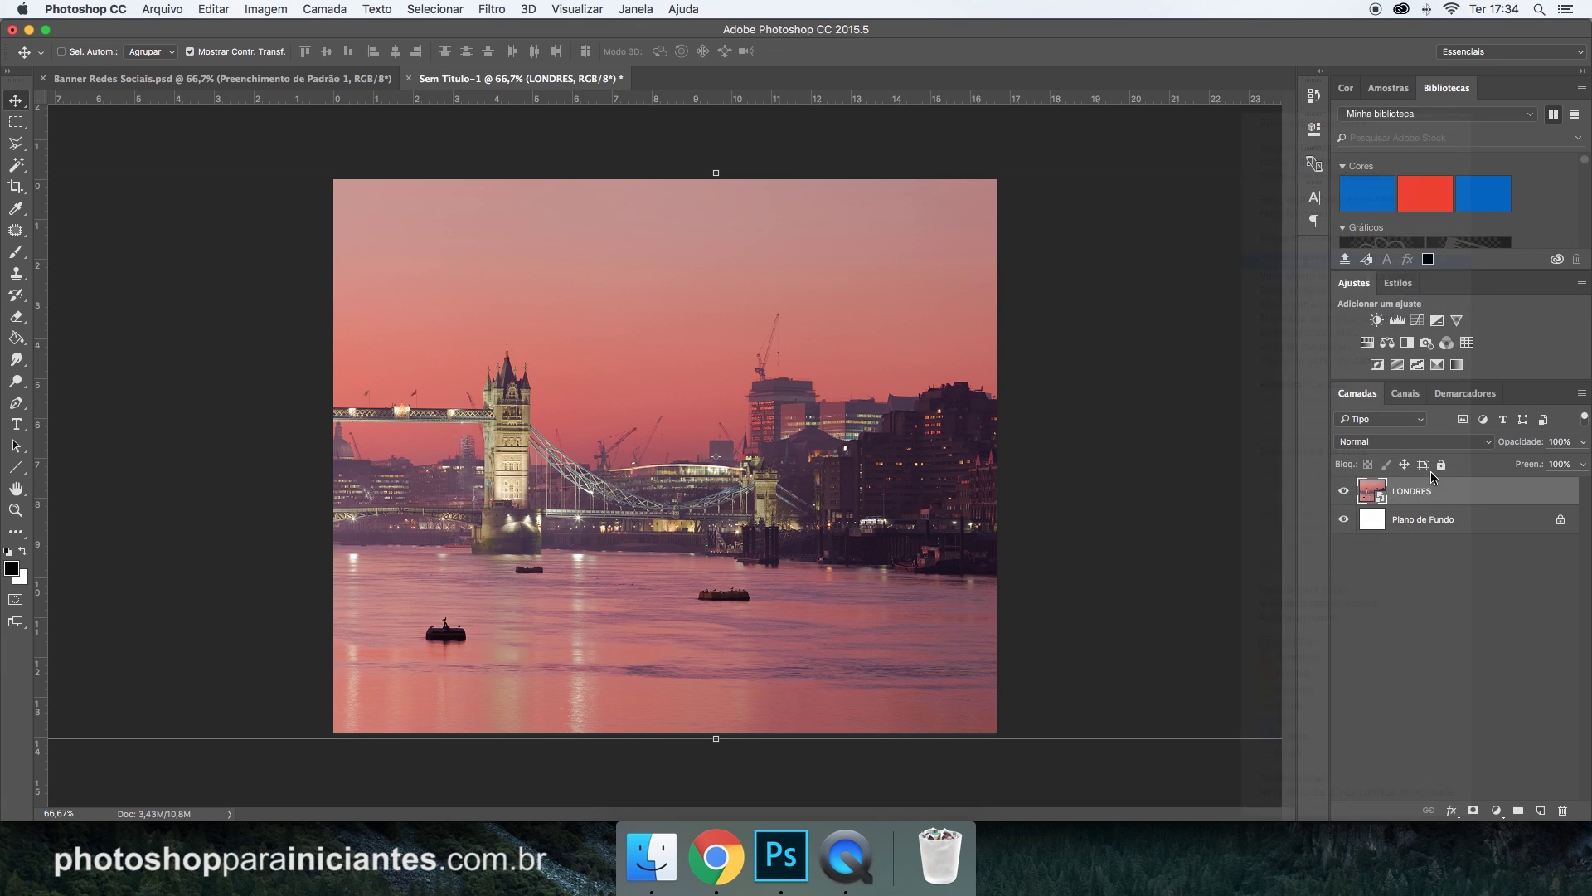
Apply a Gaussian Blur smart filter with a 10-pixel radius to the photo.
left_click(490, 12)
mouse_move(515, 207)
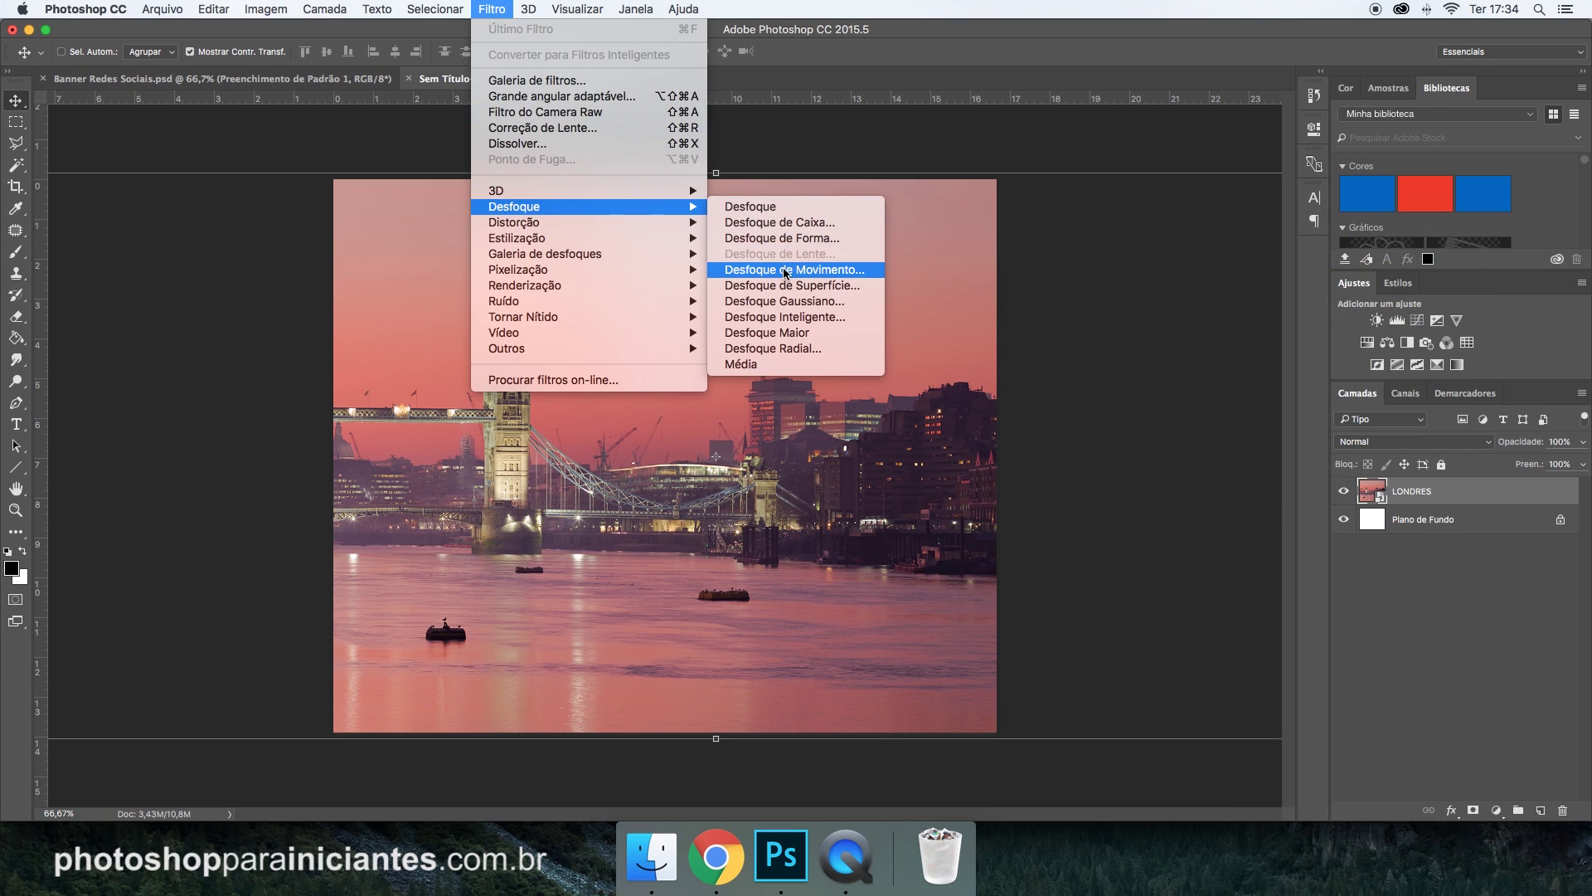
left_click(785, 301)
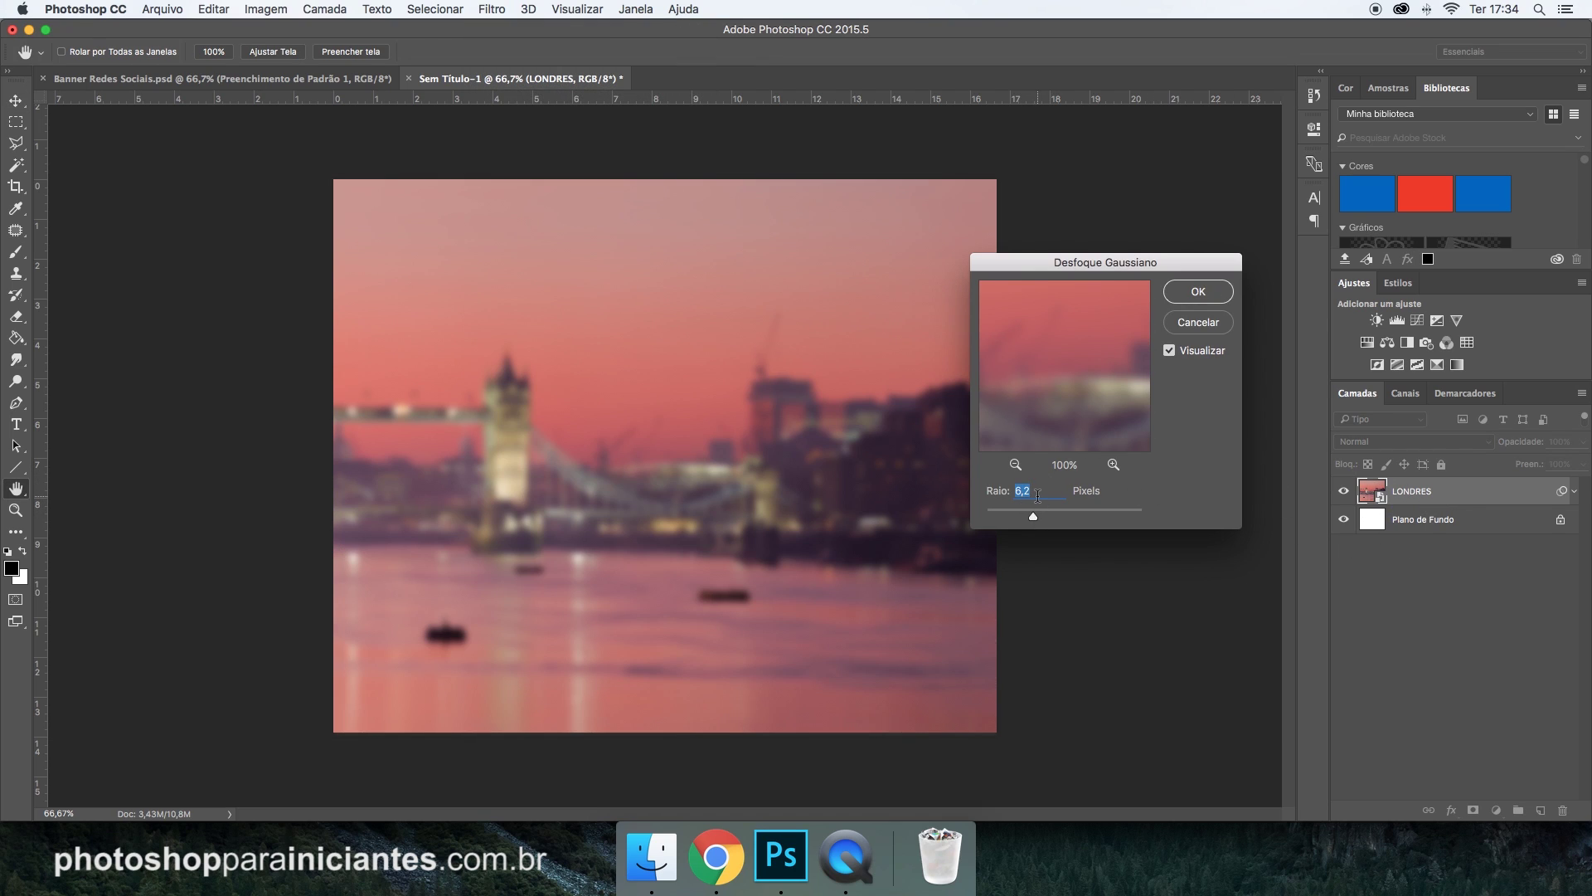
type("7")
left_click_drag(1037, 490, 987, 489)
type("10")
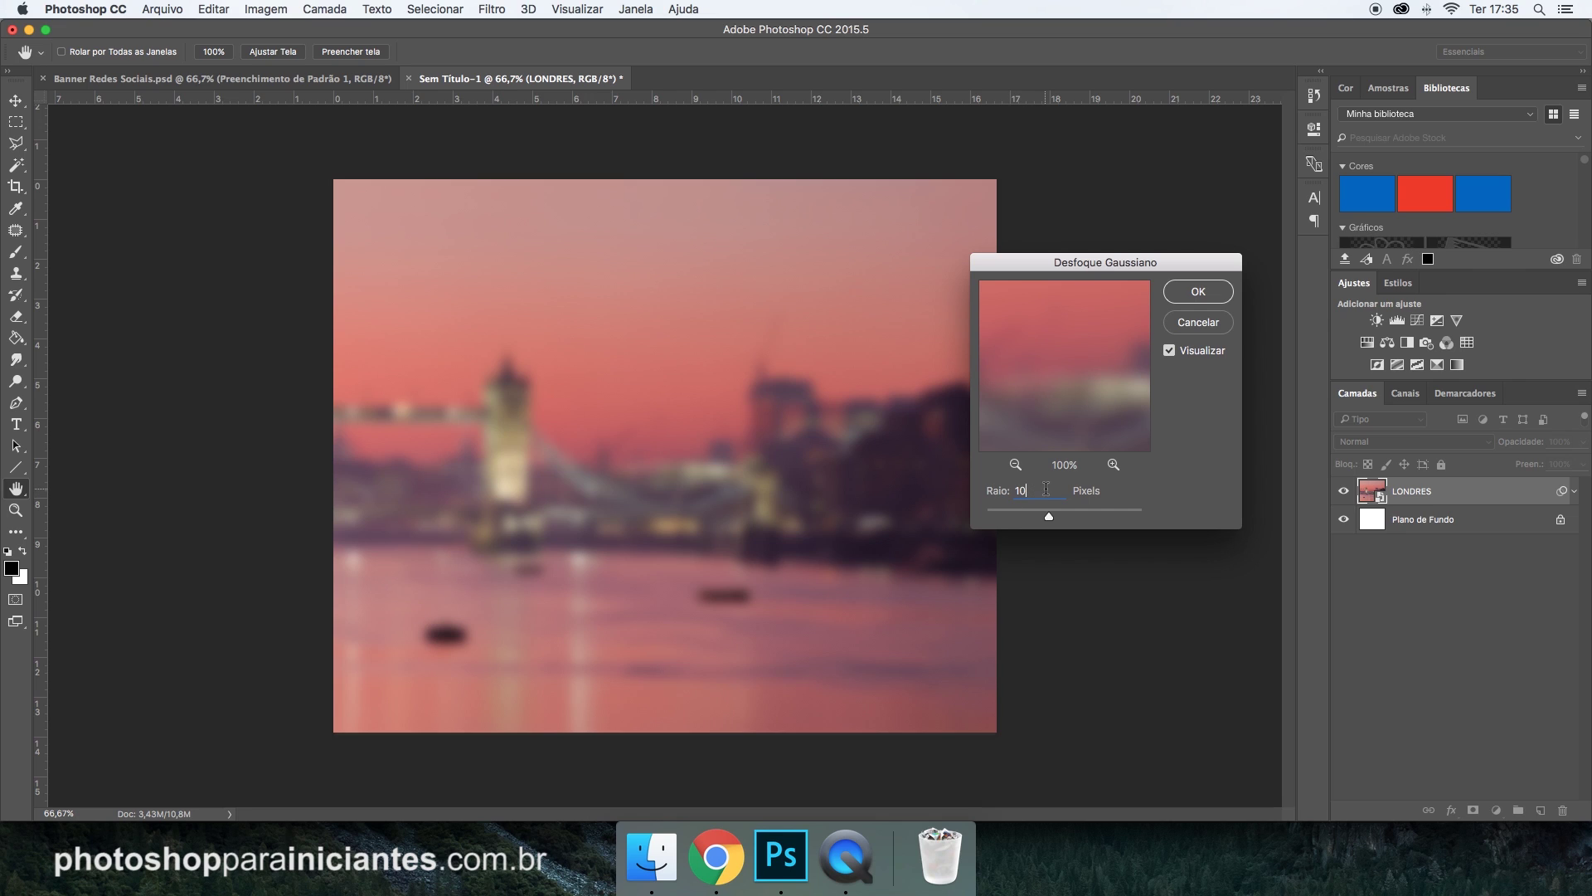
left_click(1202, 293)
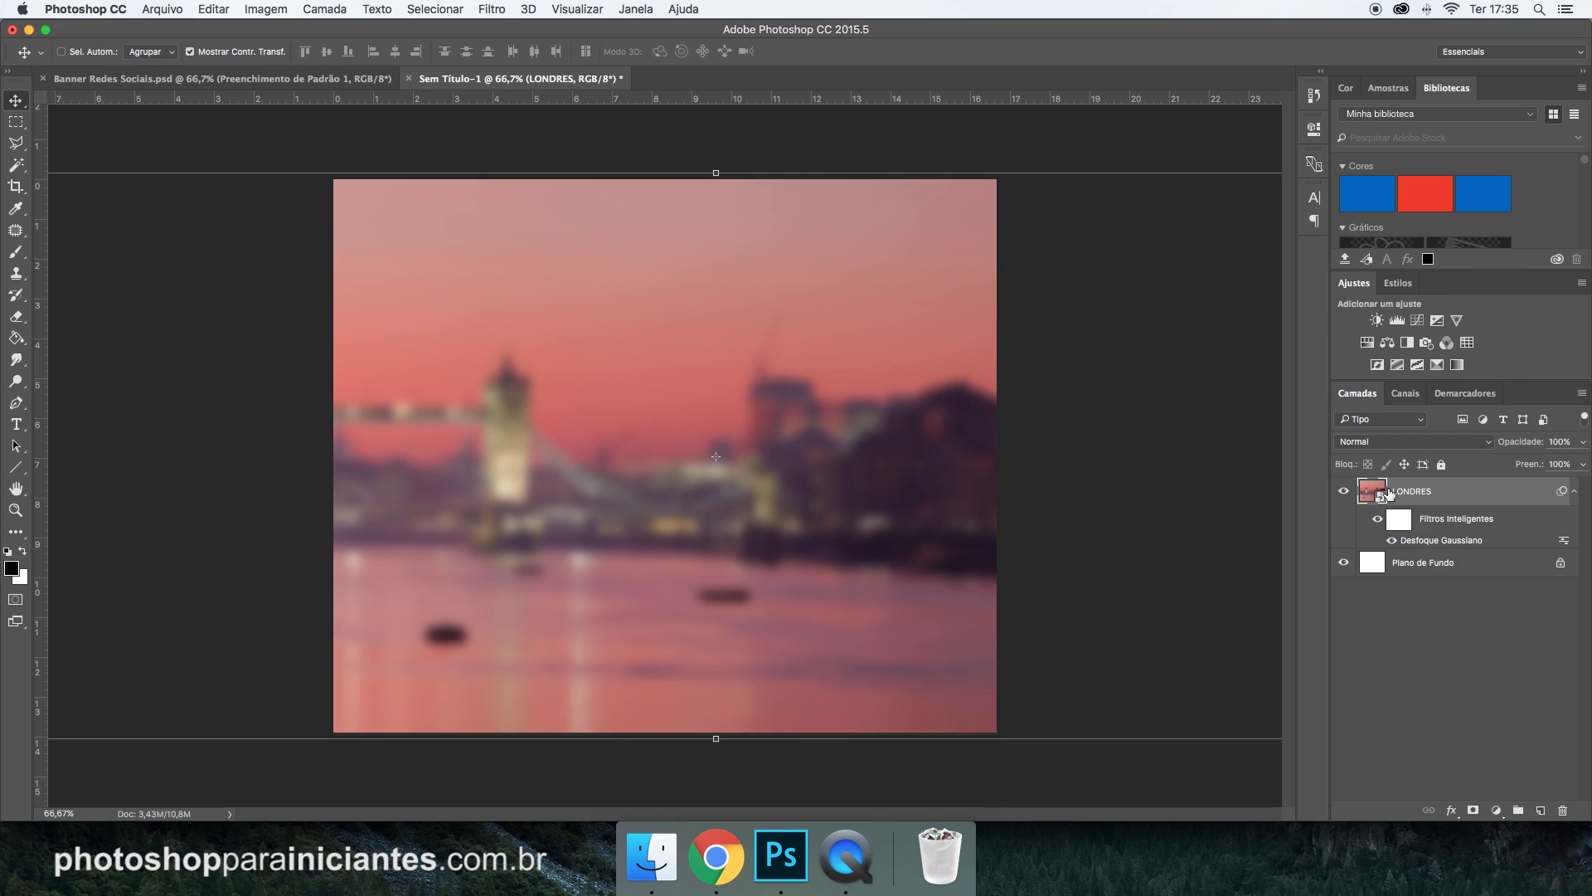
Toggle the smart filter's visibility to compare the sharp and blurred skyline, leaving it on.
left_click(1376, 520)
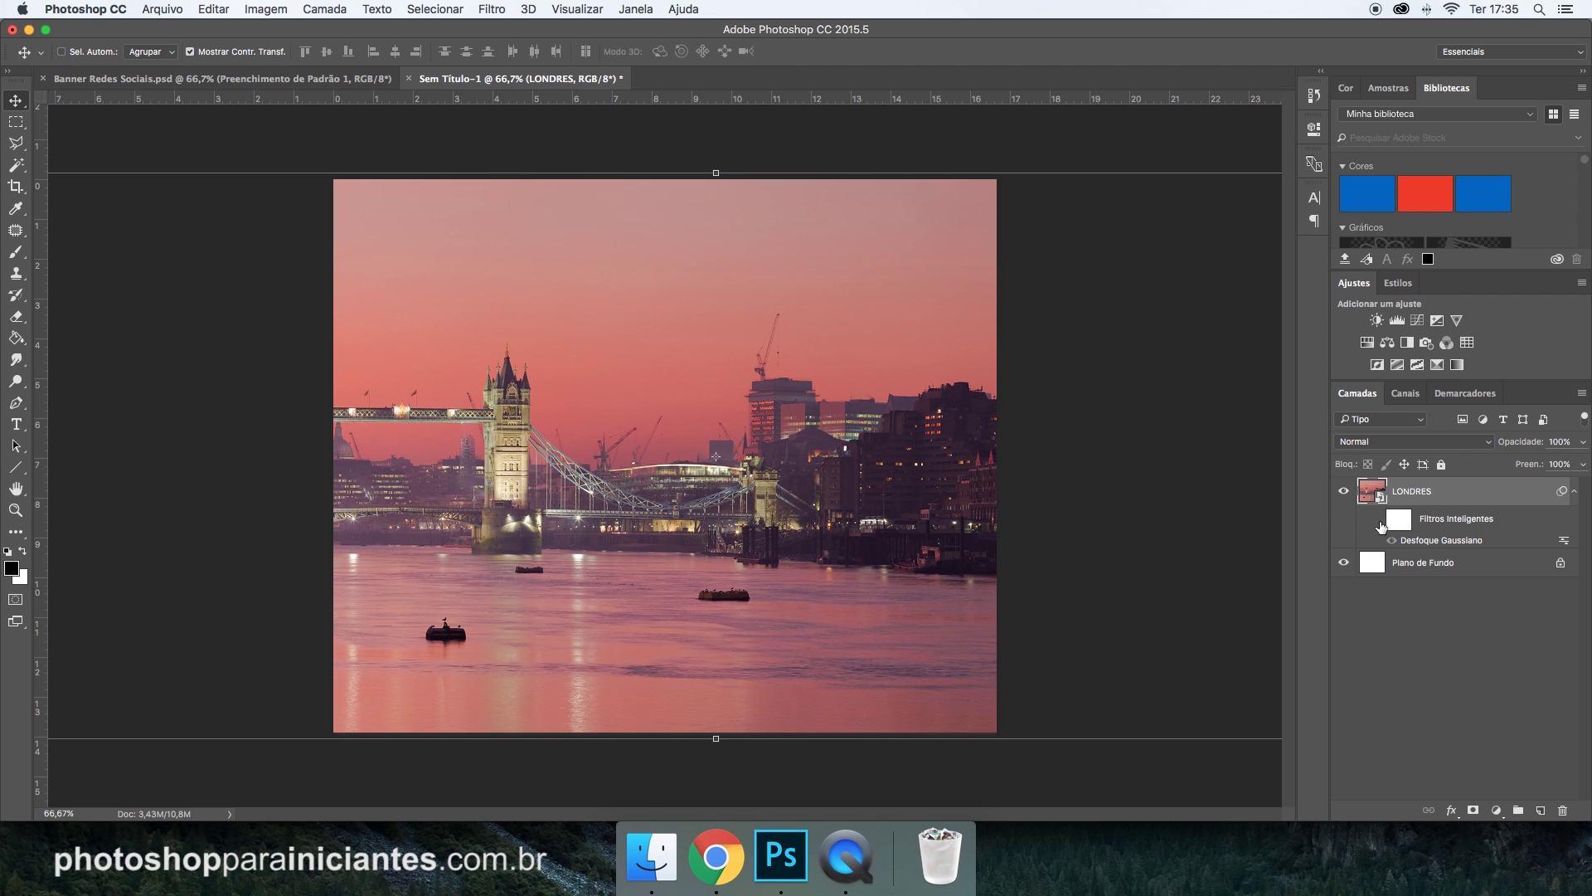
left_click(1377, 521)
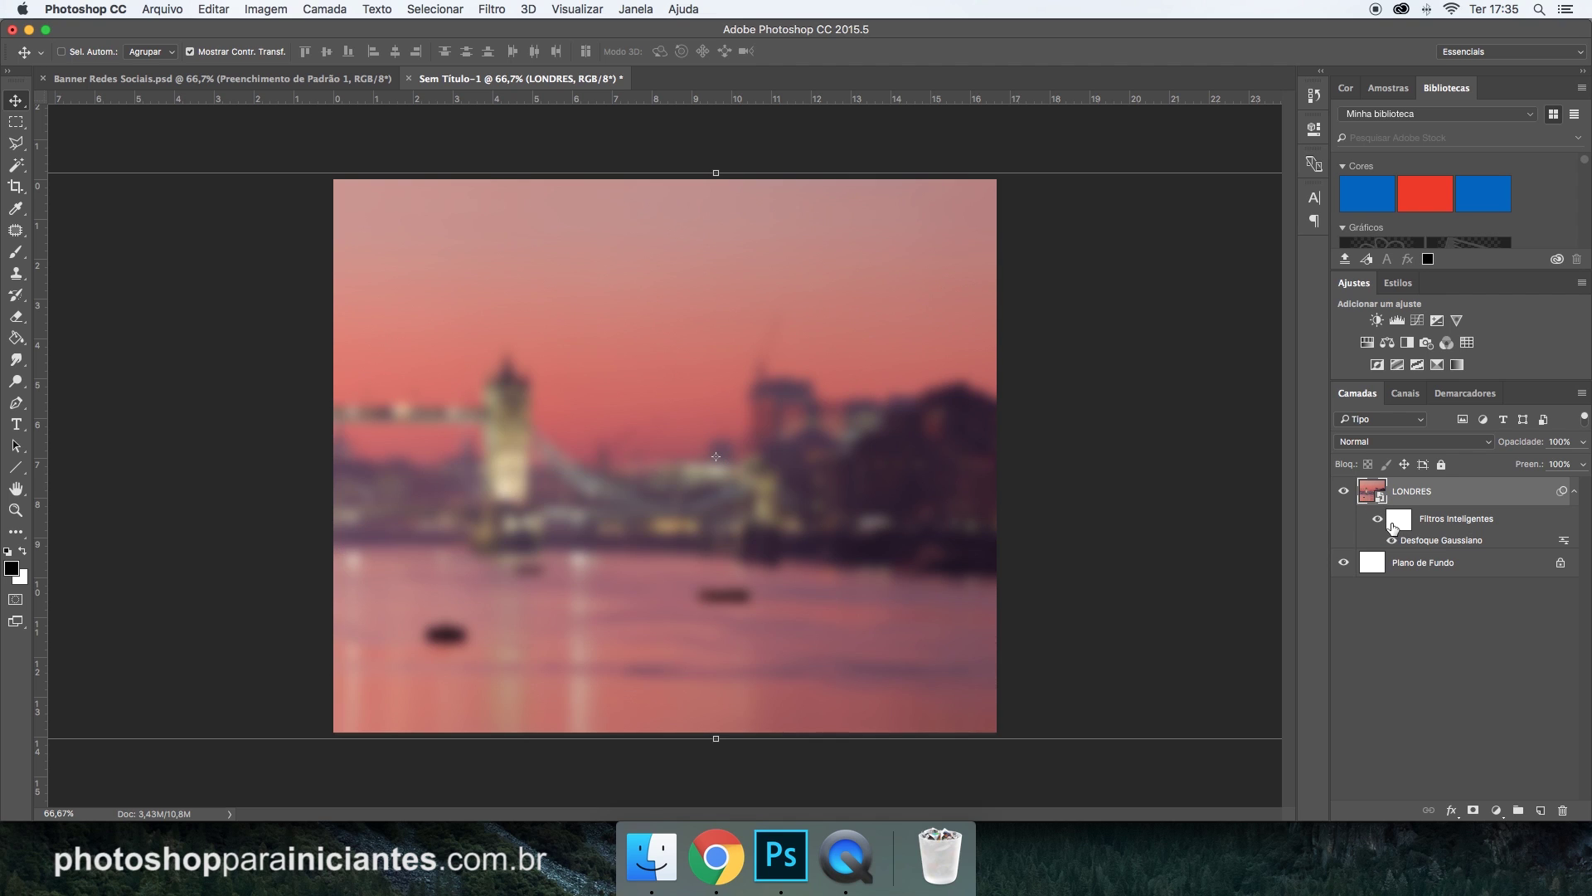
left_click(1378, 520)
left_click(1378, 521)
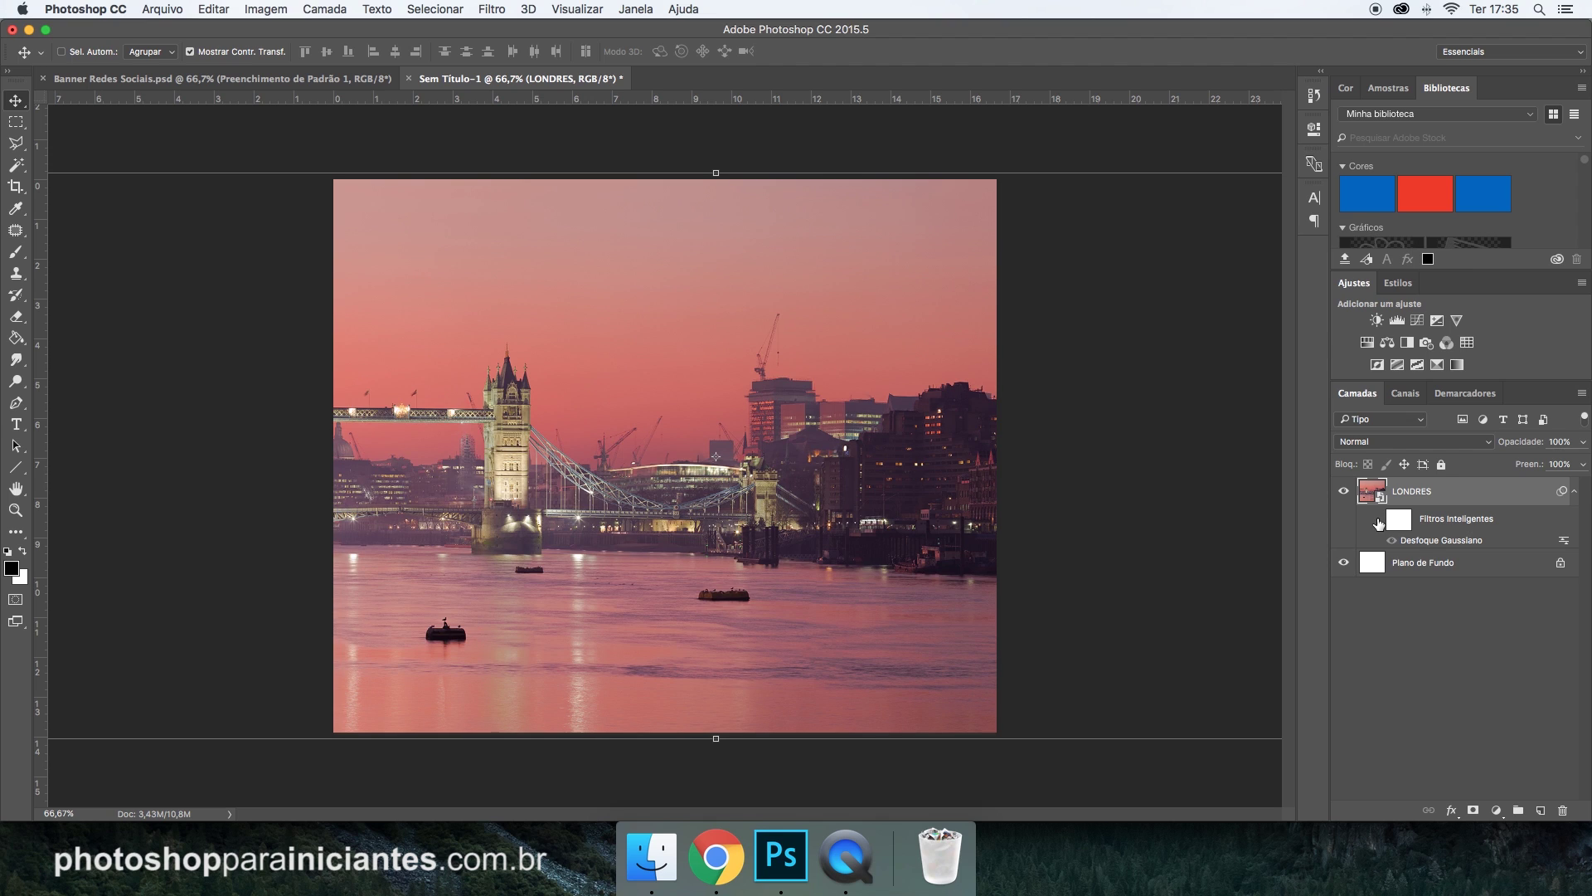
left_click(1379, 521)
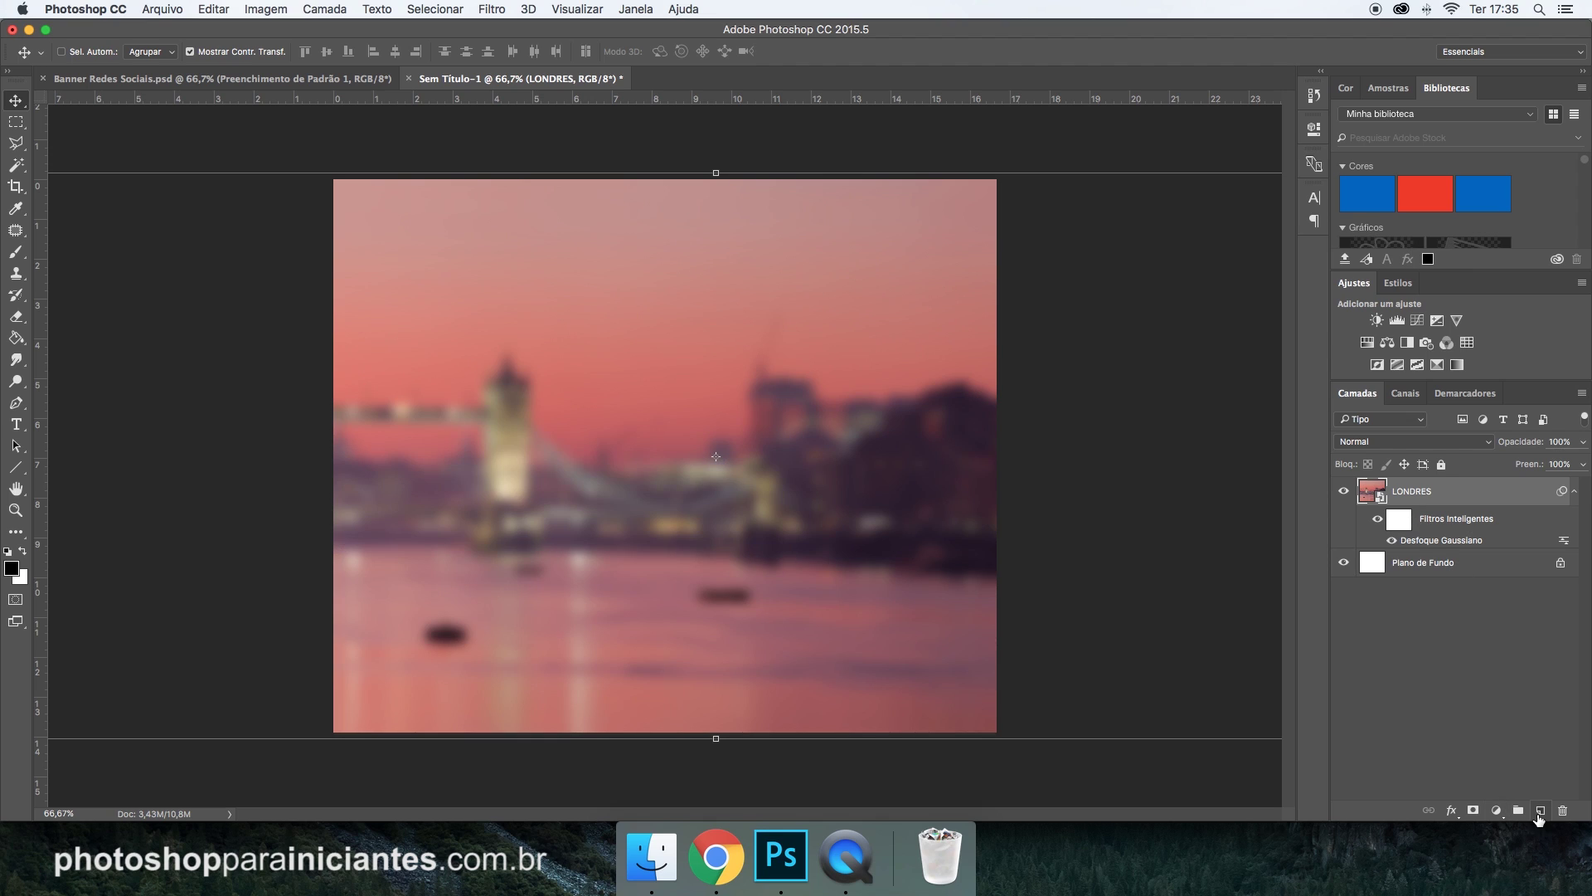
Add a Padrão fill layer and load the Padrões da Web pattern library.
left_click(1496, 810)
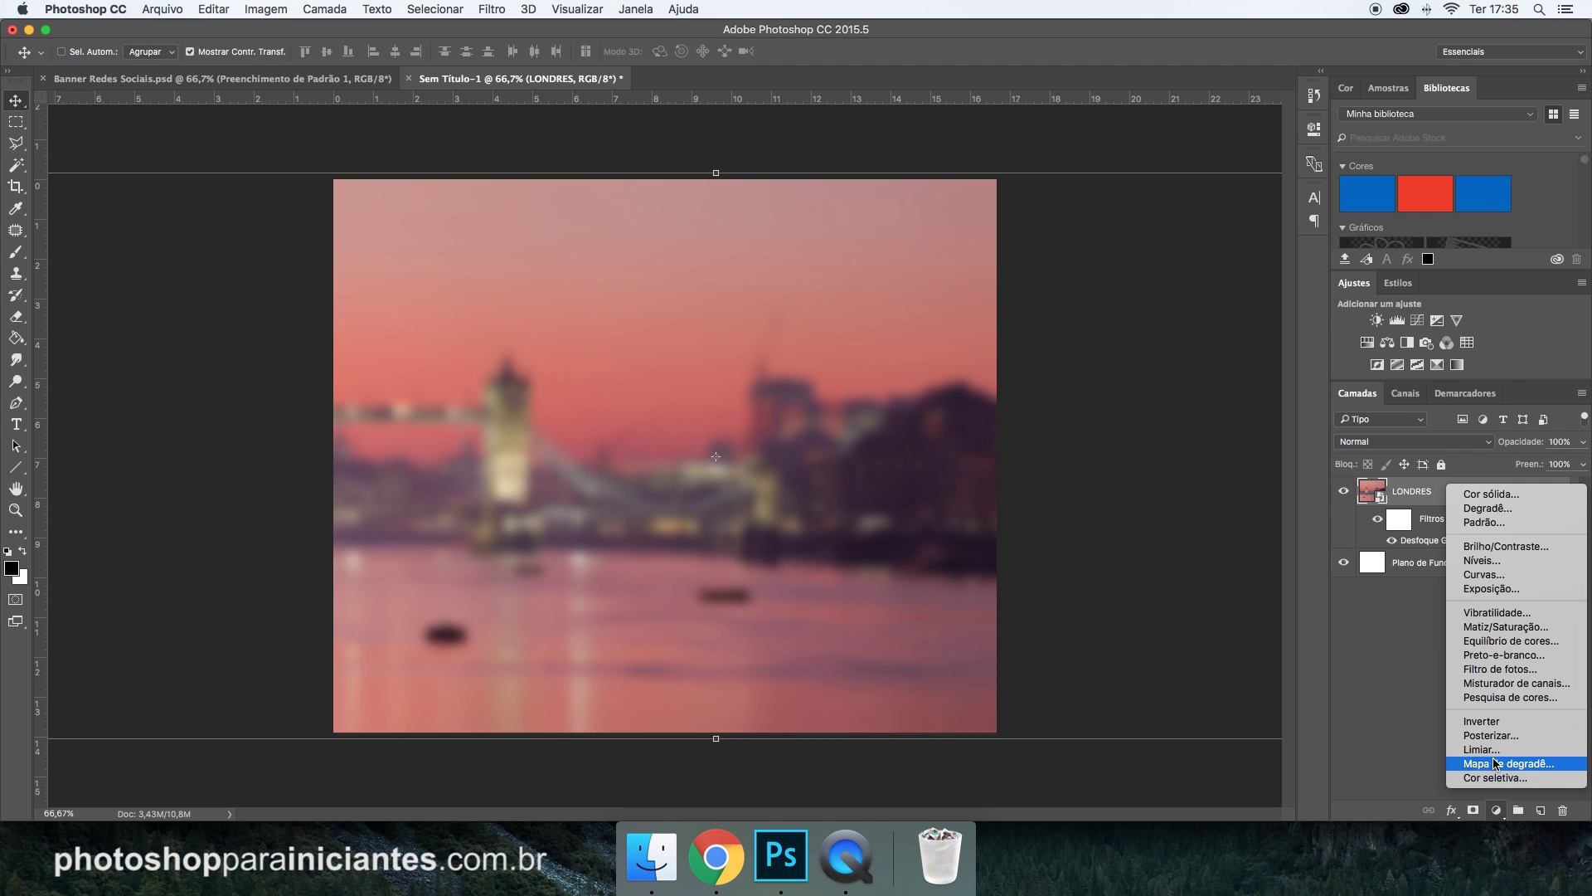
left_click(1485, 522)
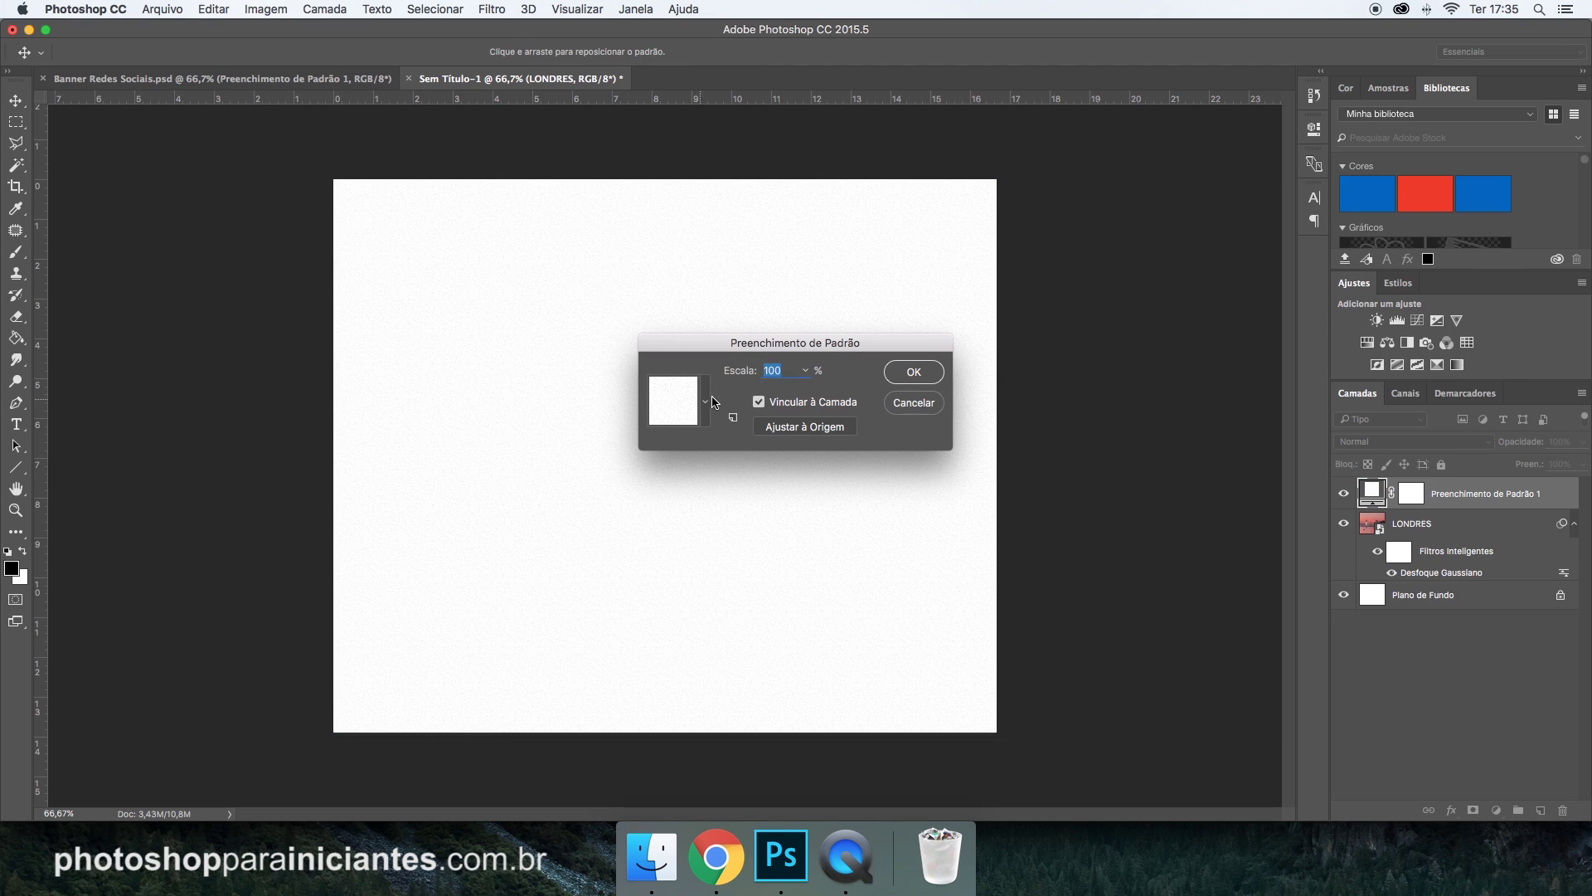
left_click(706, 406)
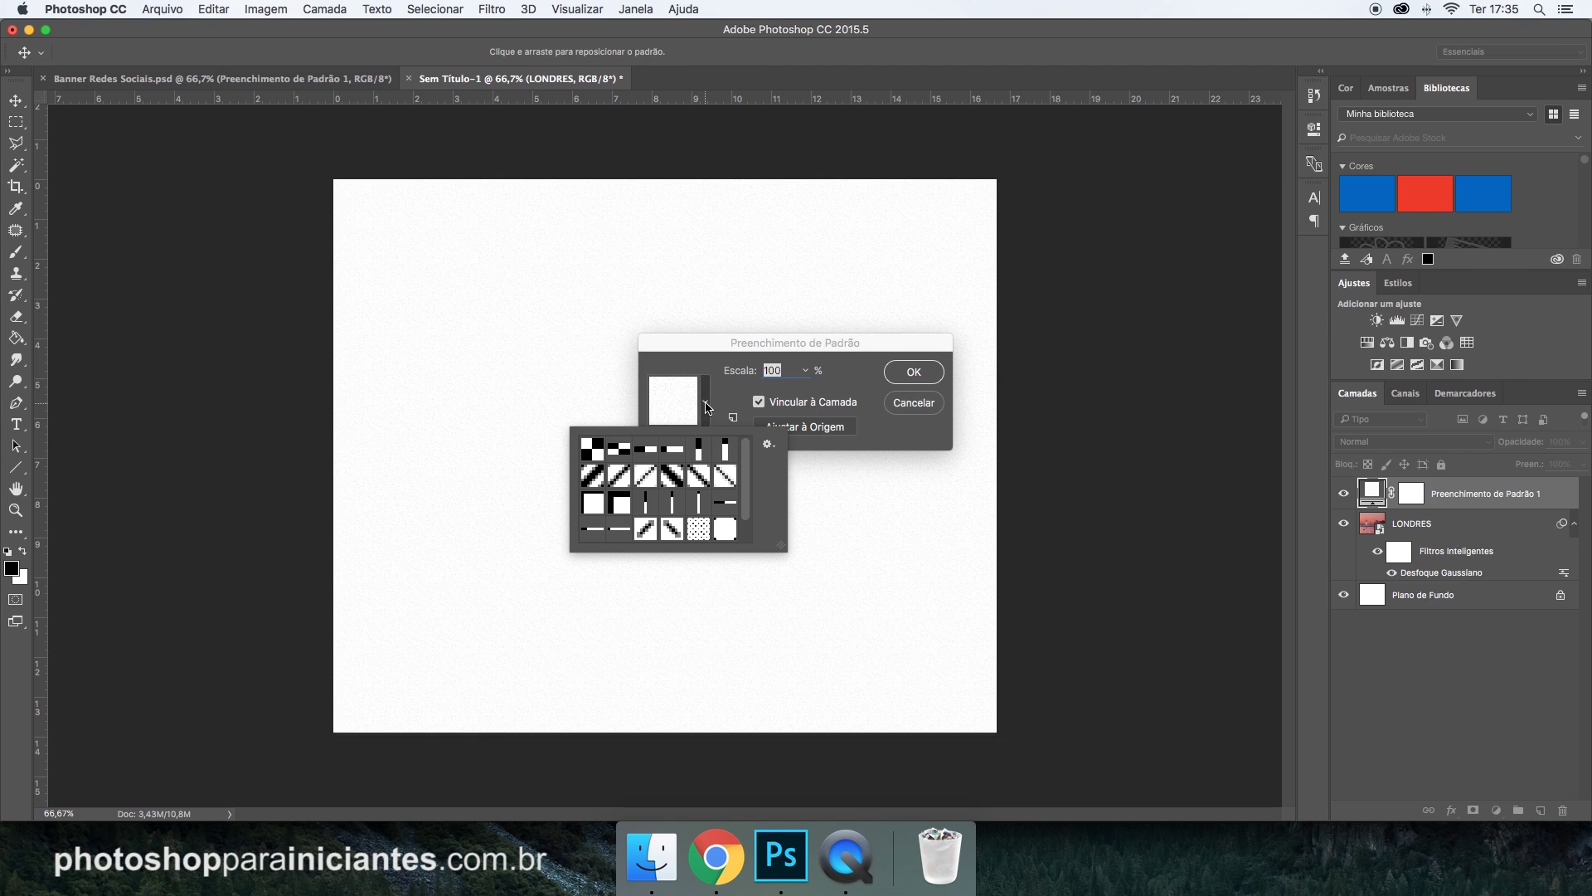
left_click(676, 475)
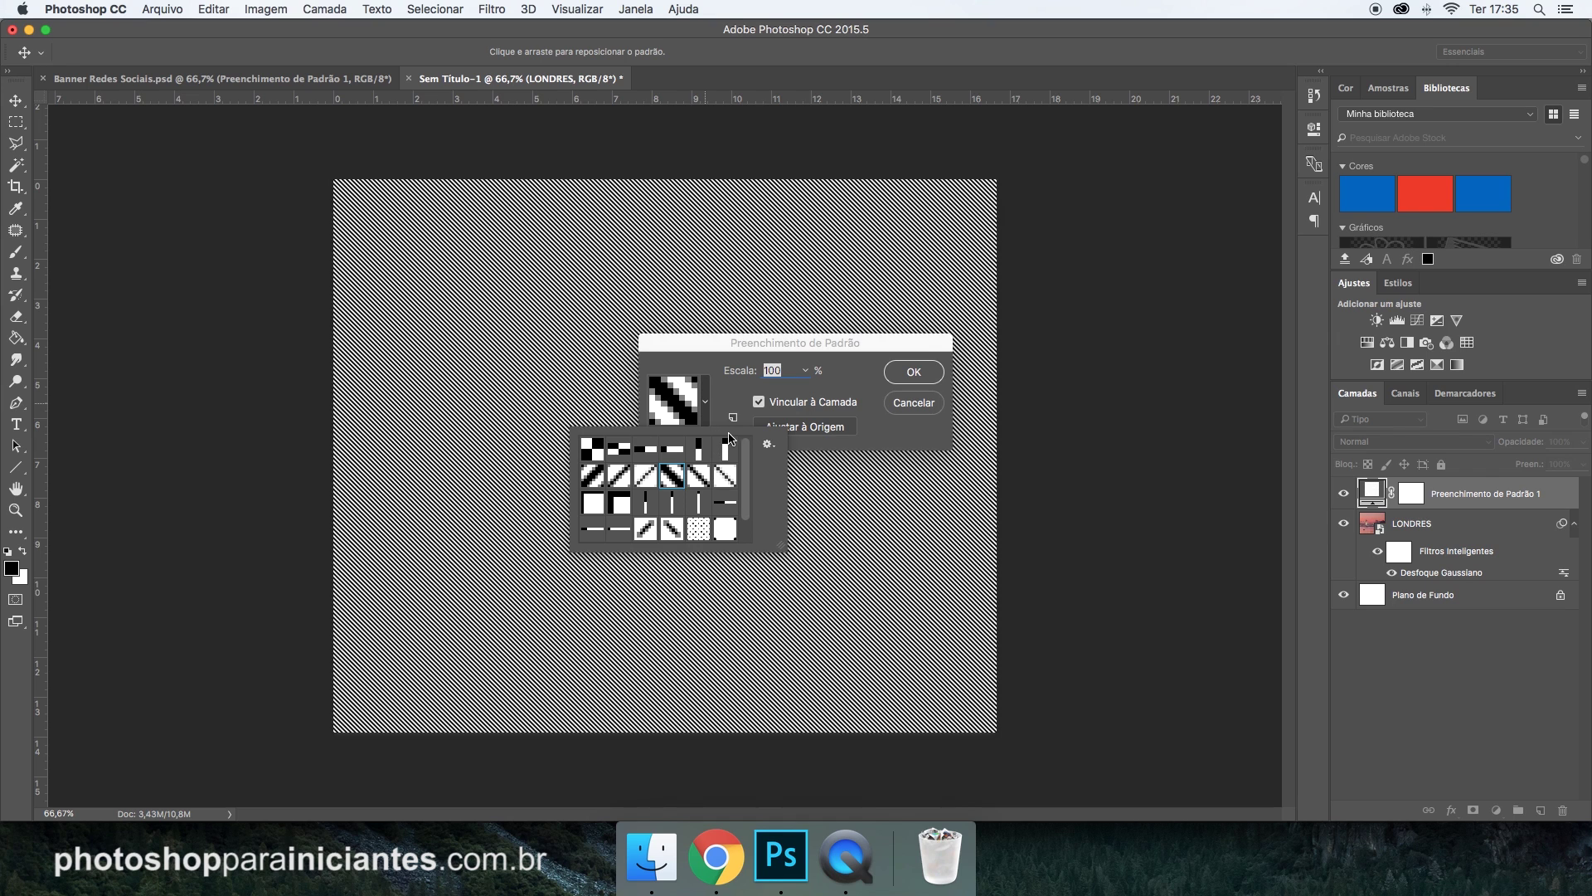
left_click(765, 446)
left_click(764, 448)
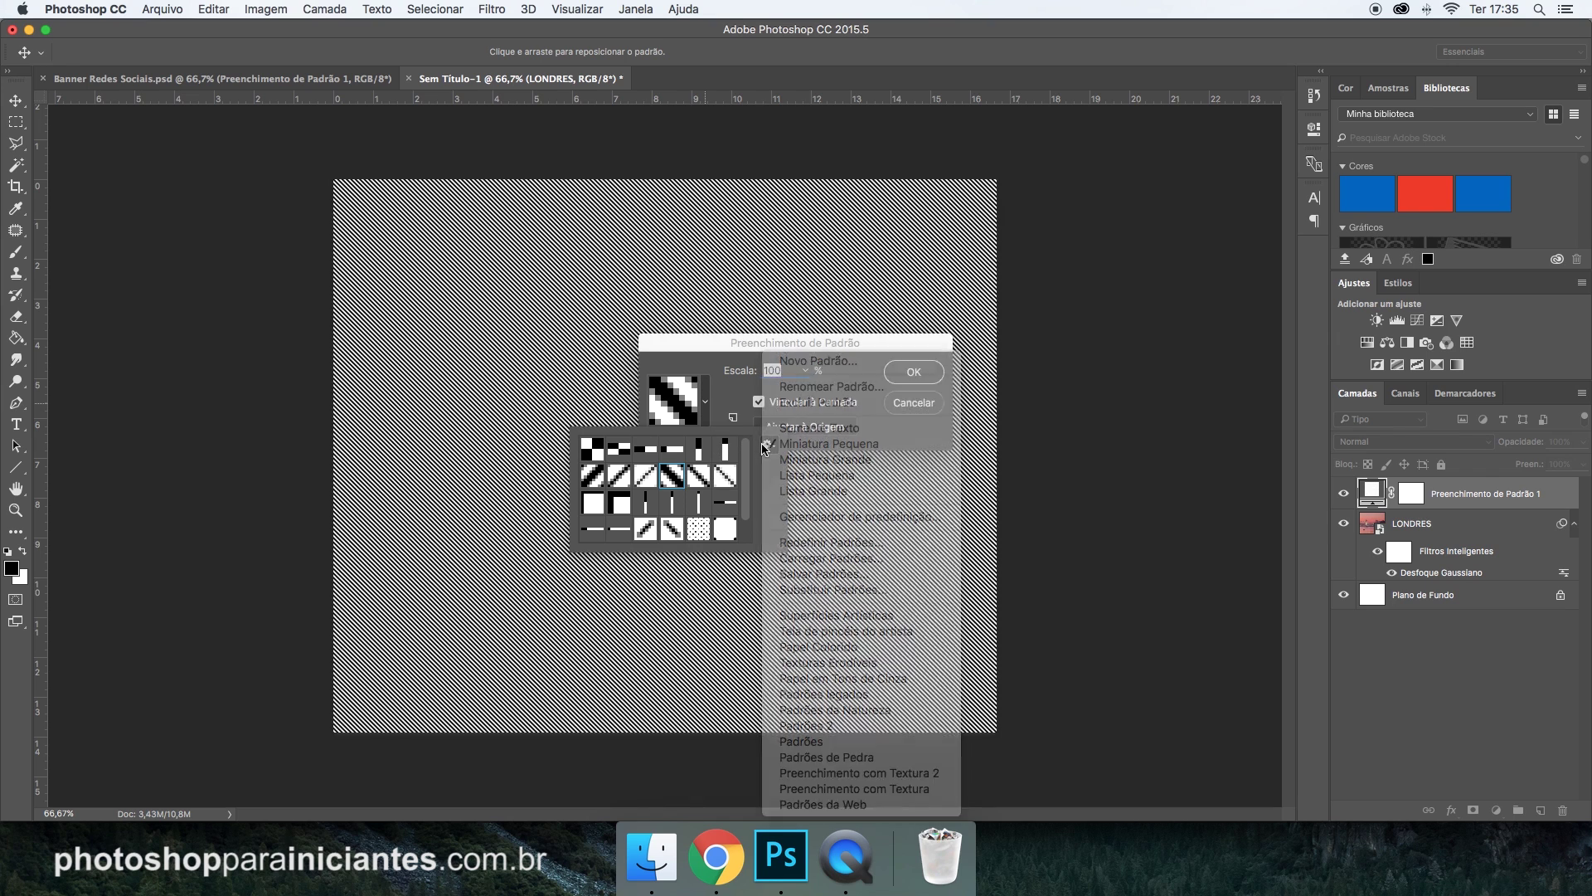
left_click(765, 446)
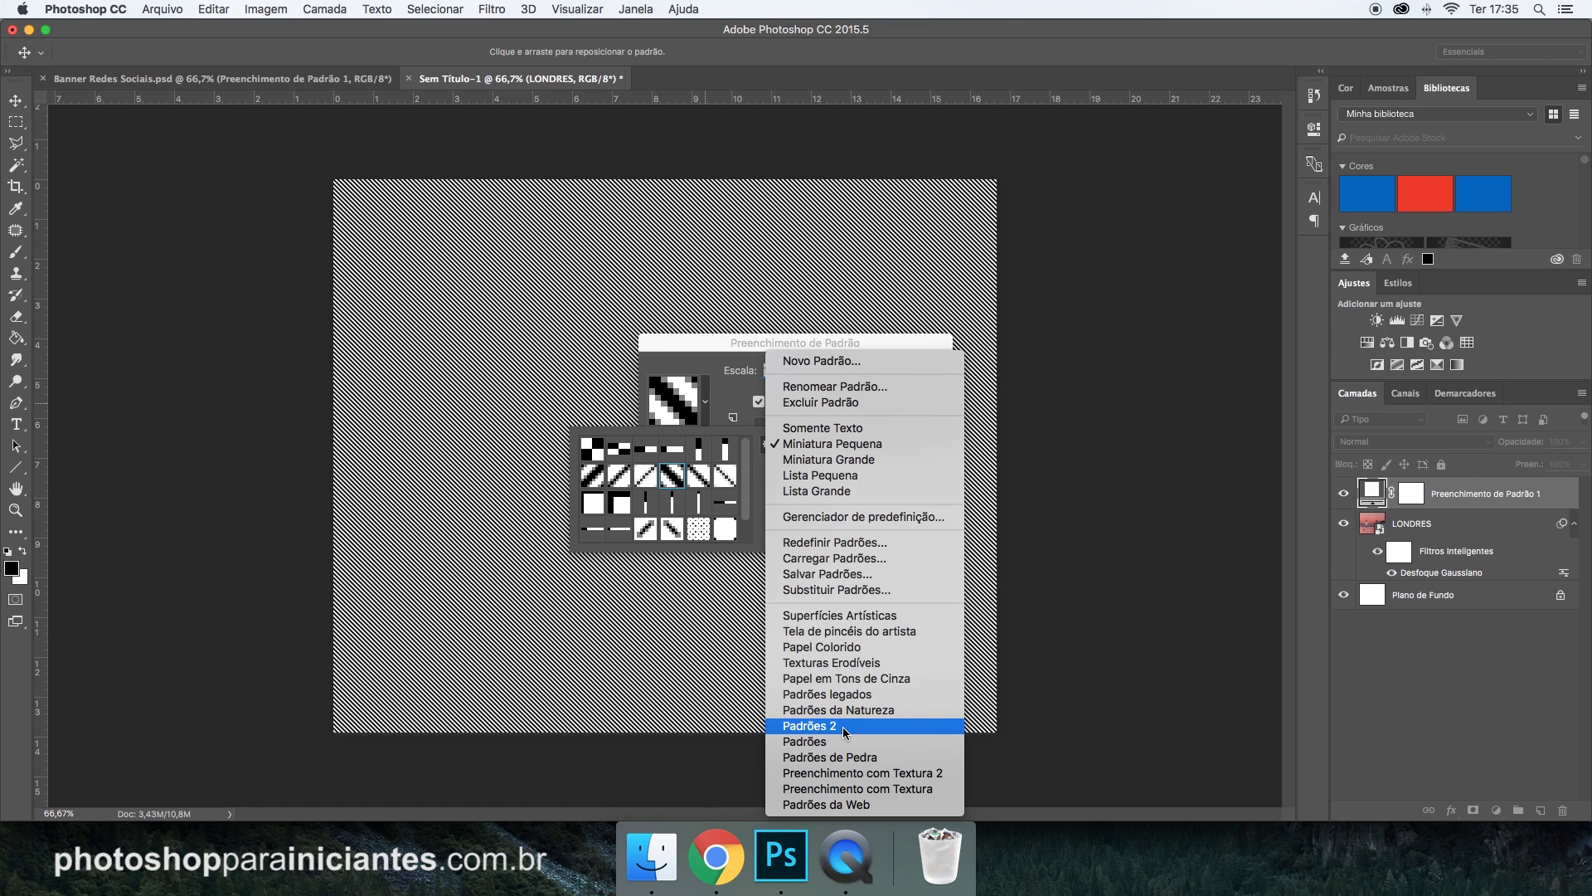
left_click(841, 805)
left_click(915, 287)
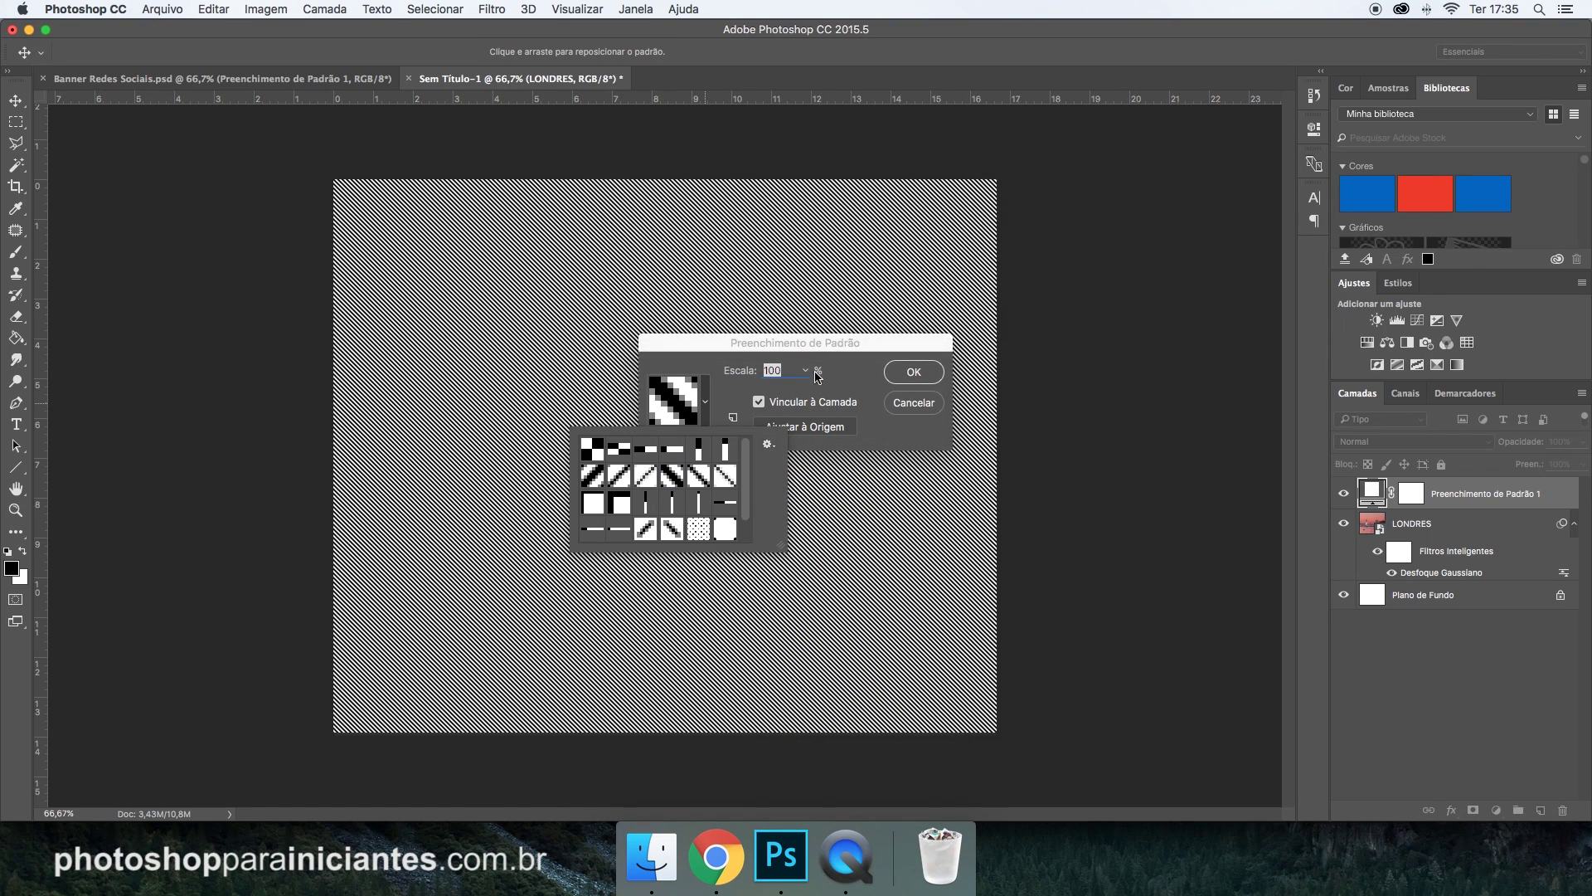
Choose the thin diagonal-stripe pattern at 155% scale and confirm the fill.
left_click(652, 478)
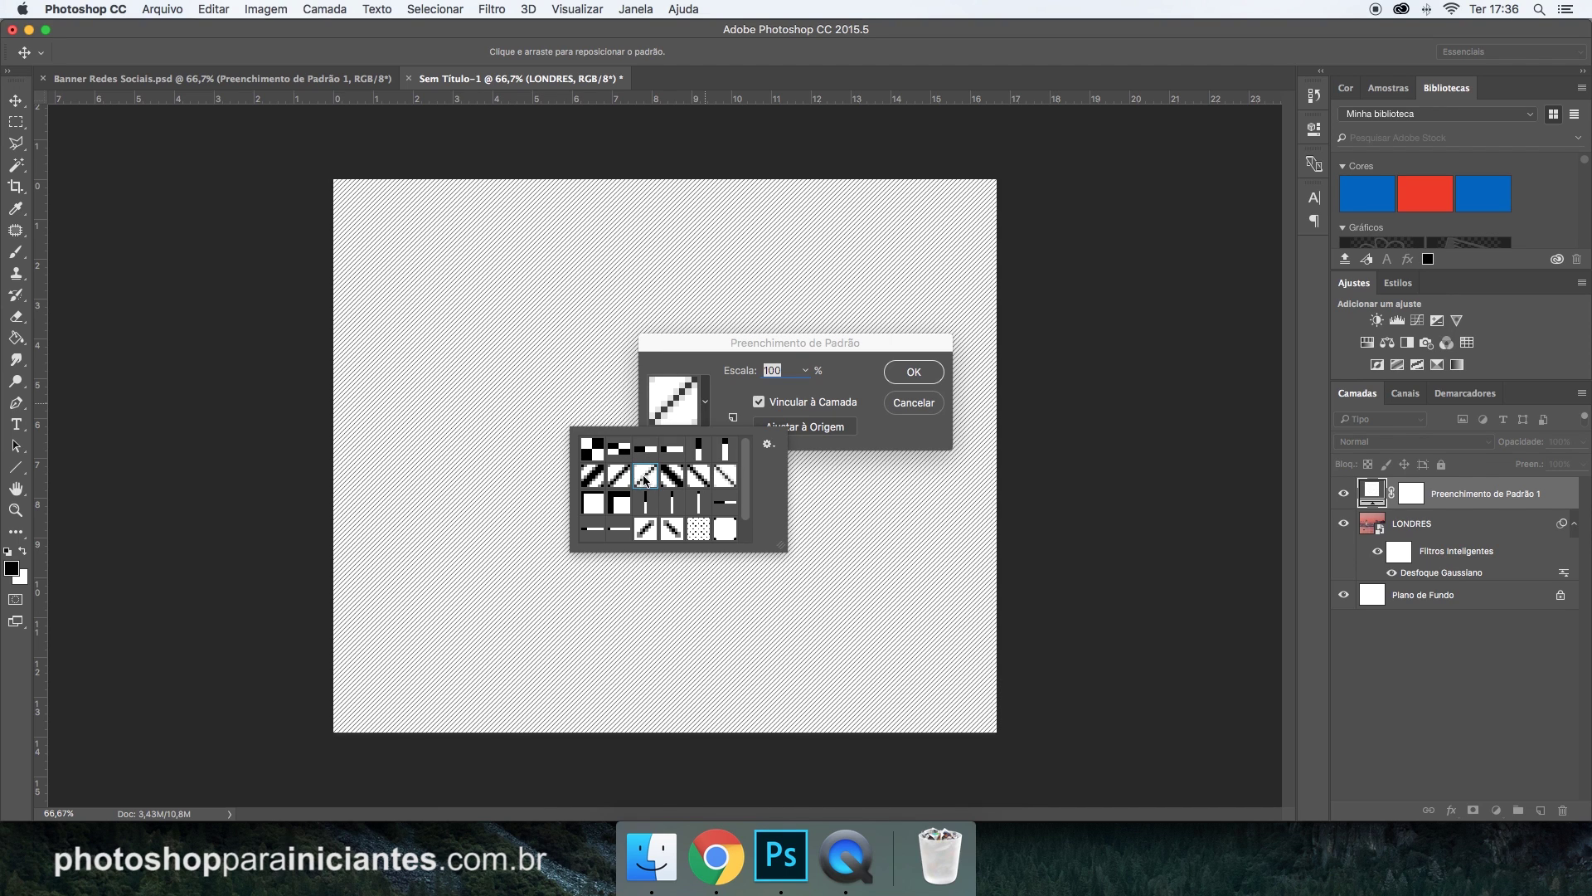
right_click(644, 477)
left_click(732, 478)
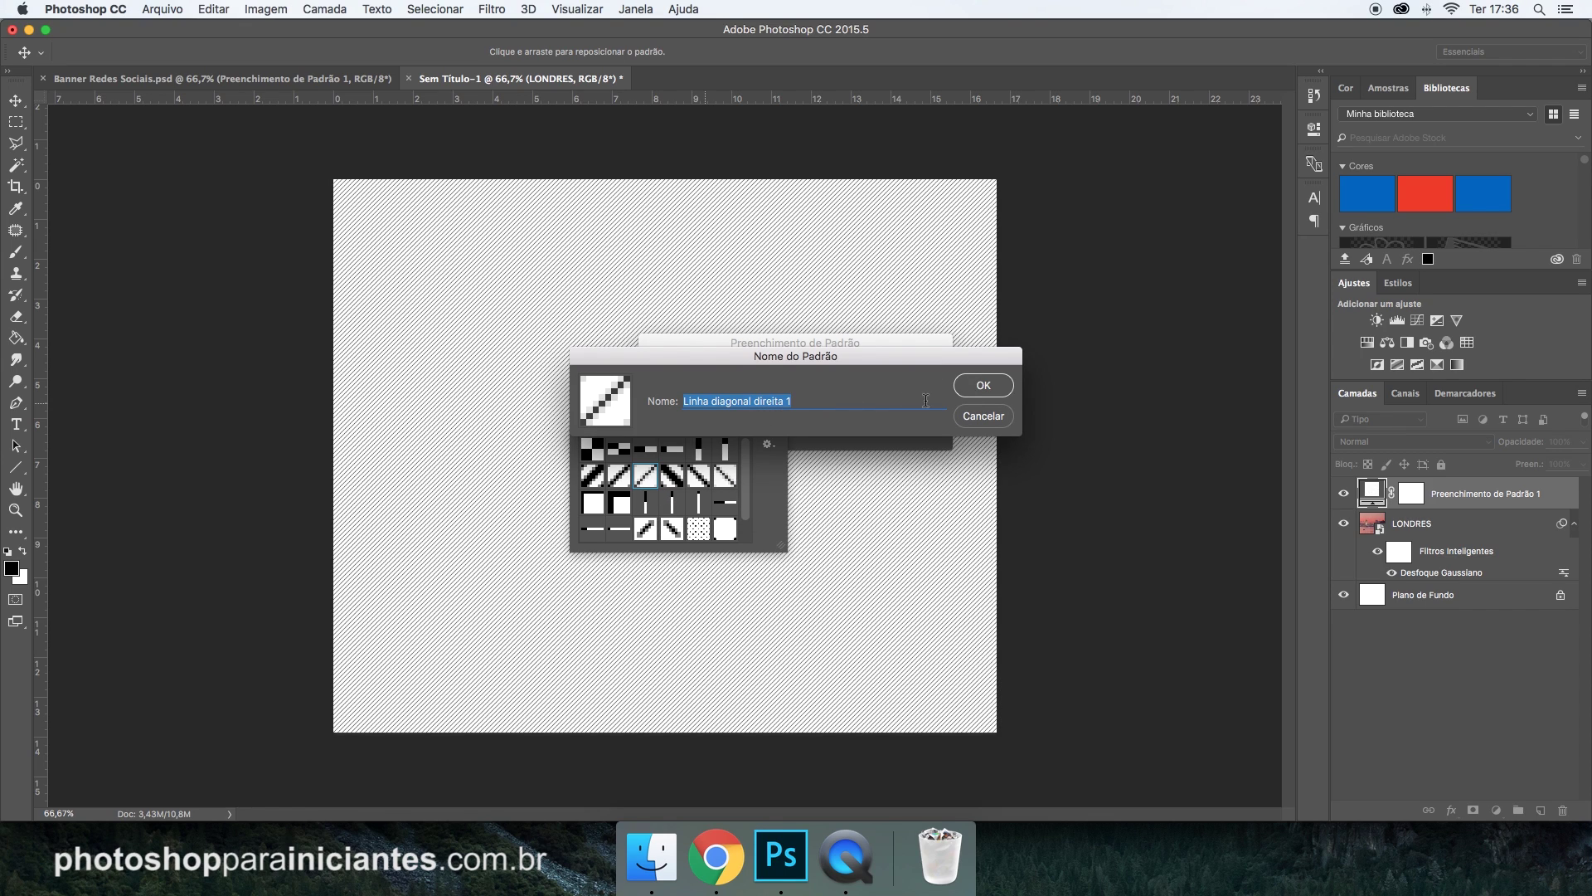
left_click(974, 413)
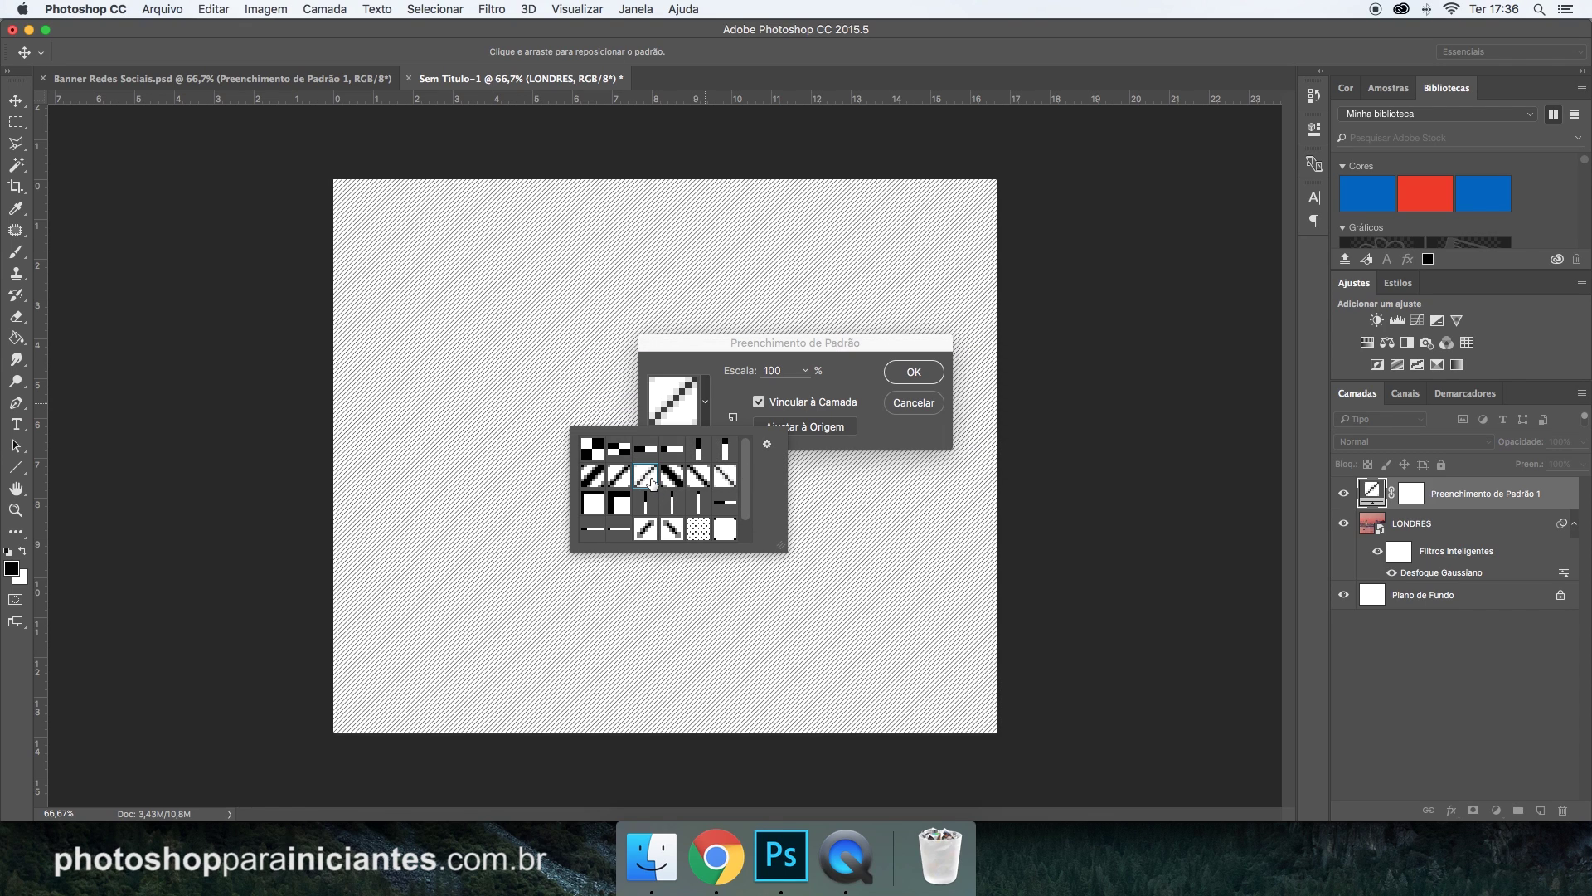
left_click(825, 383)
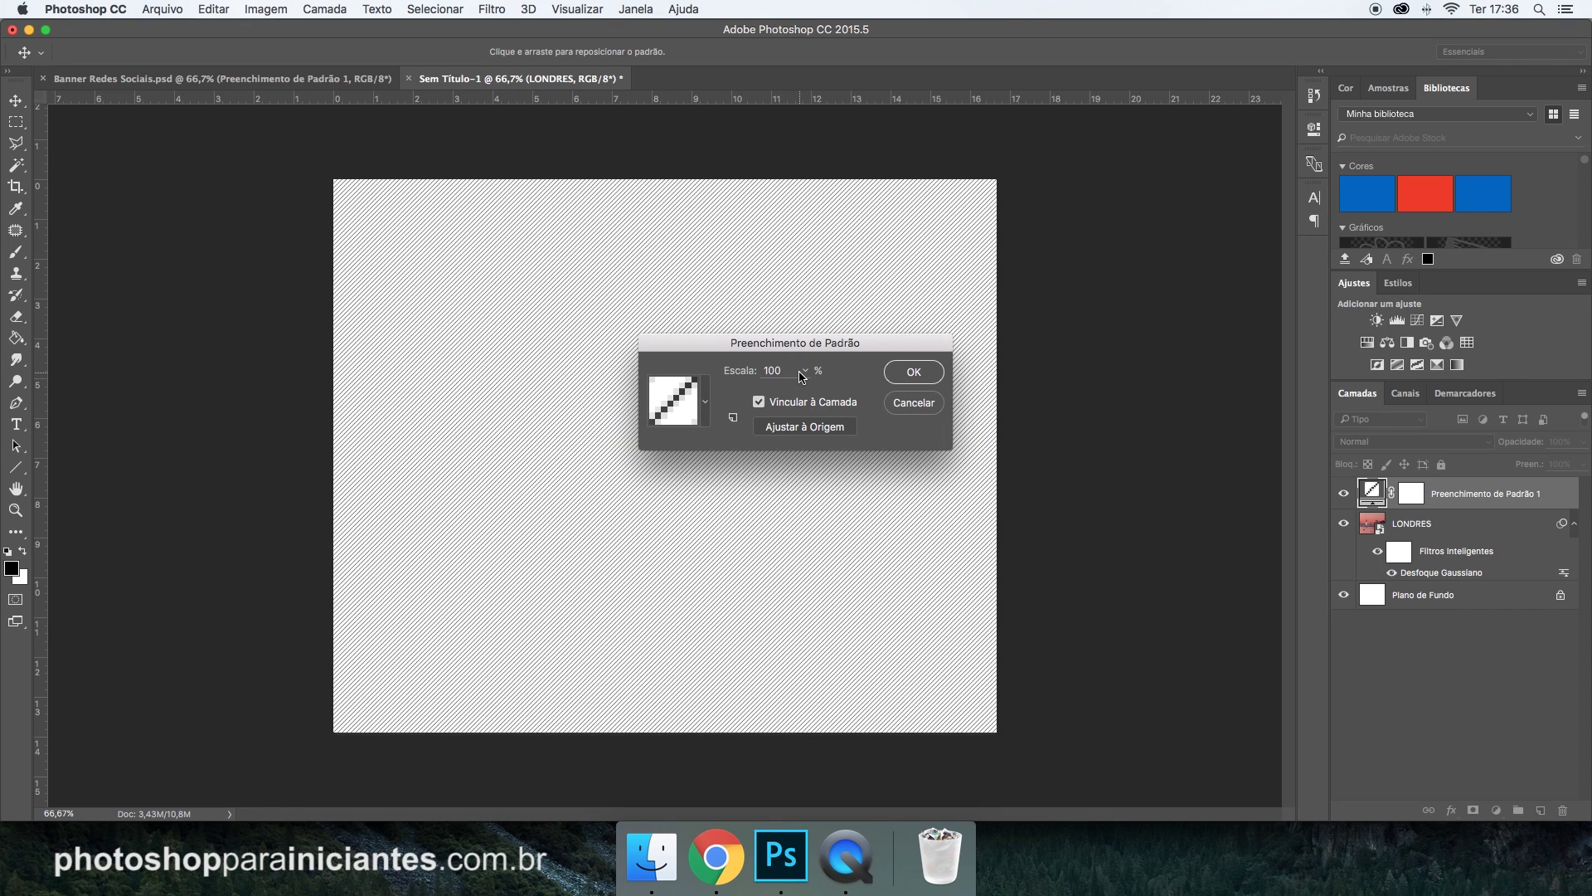
left_click(802, 373)
left_click_drag(803, 394, 807, 394)
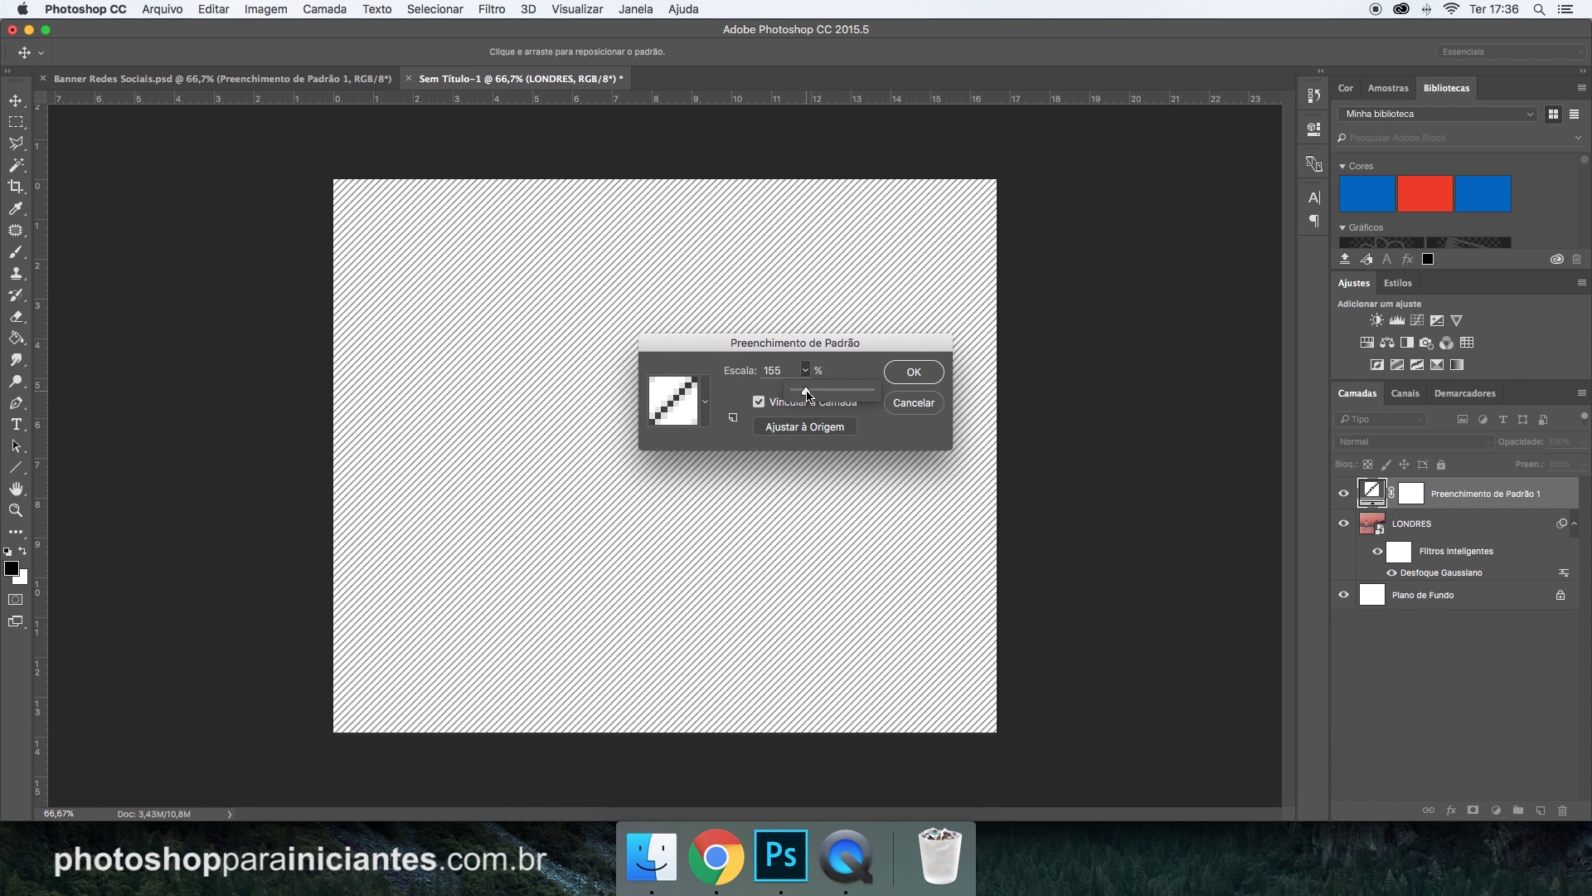
left_click(854, 371)
left_click(914, 372)
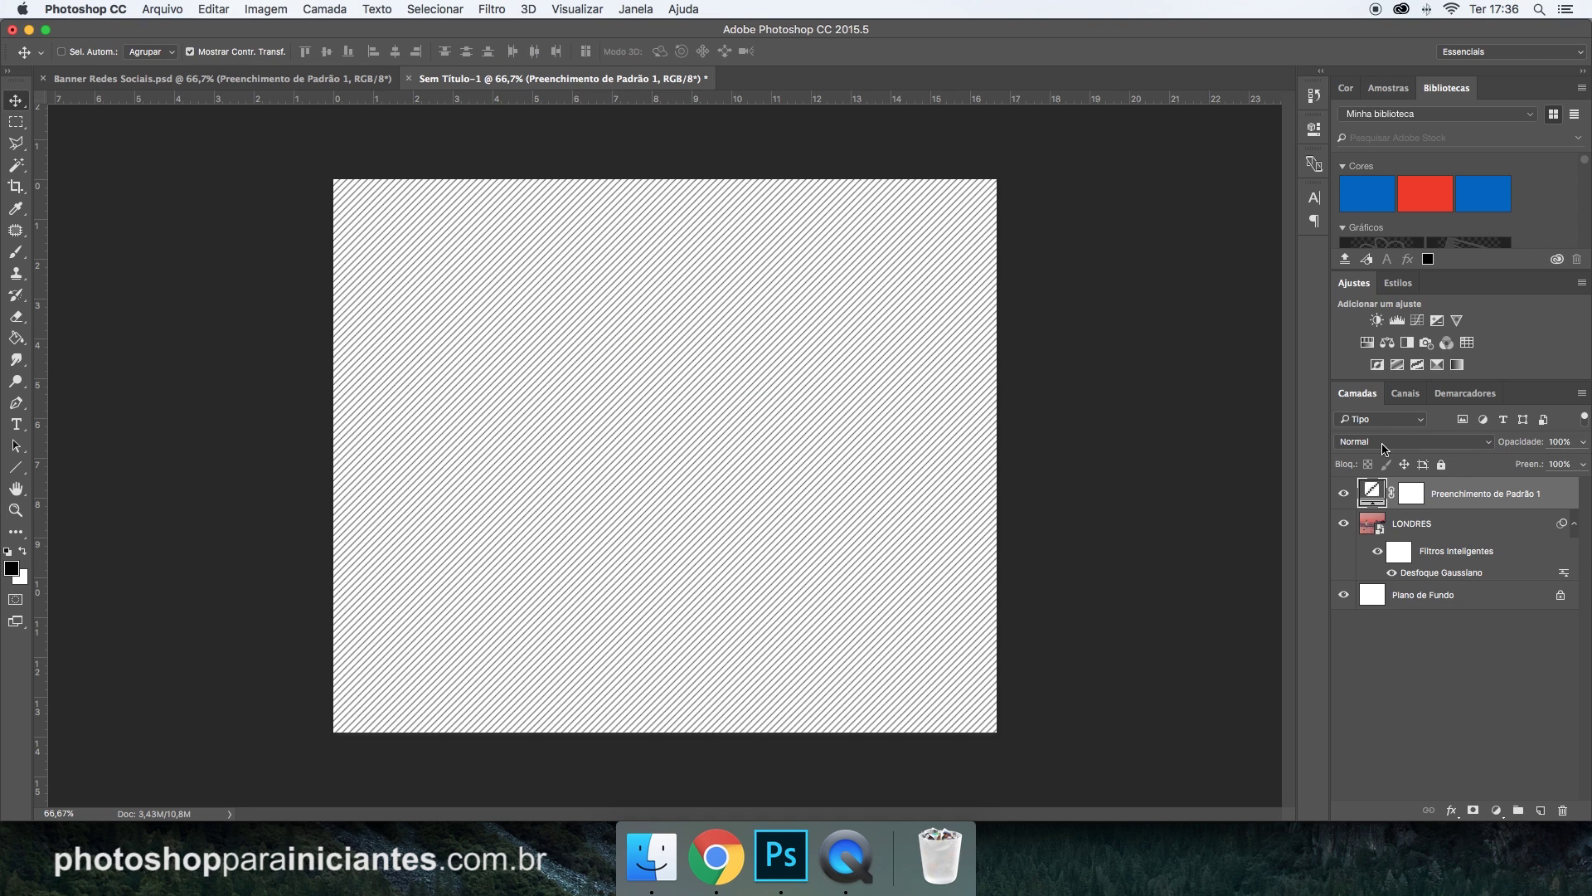
Try several blend modes and settle on Superexposição de Cores for the stripe layer.
left_click(1382, 442)
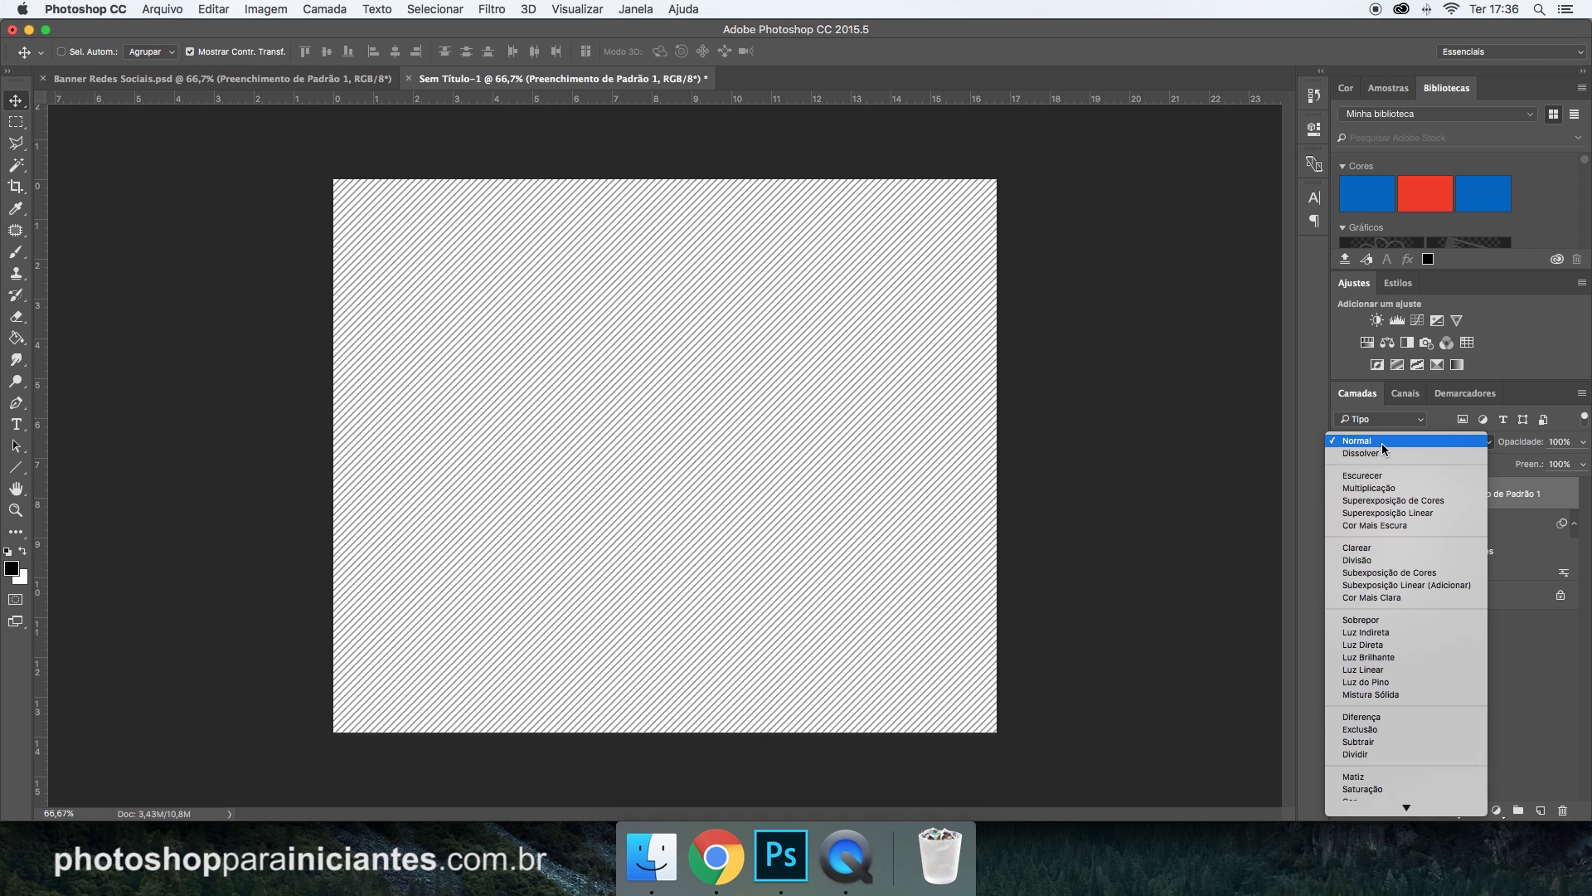
left_click(1398, 559)
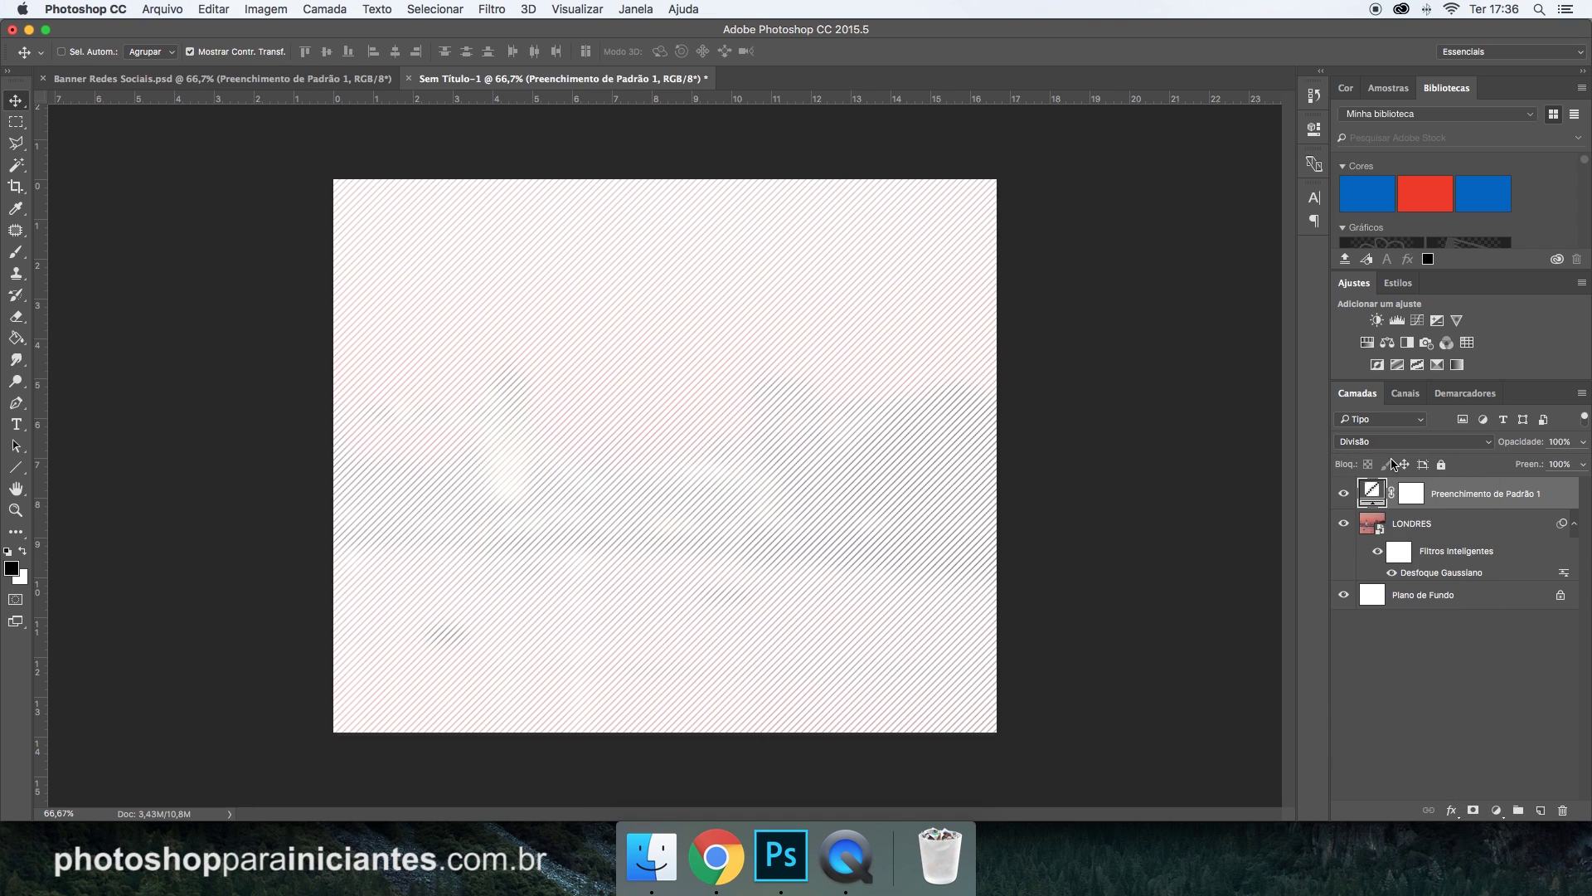
left_click(1402, 448)
left_click(1377, 369)
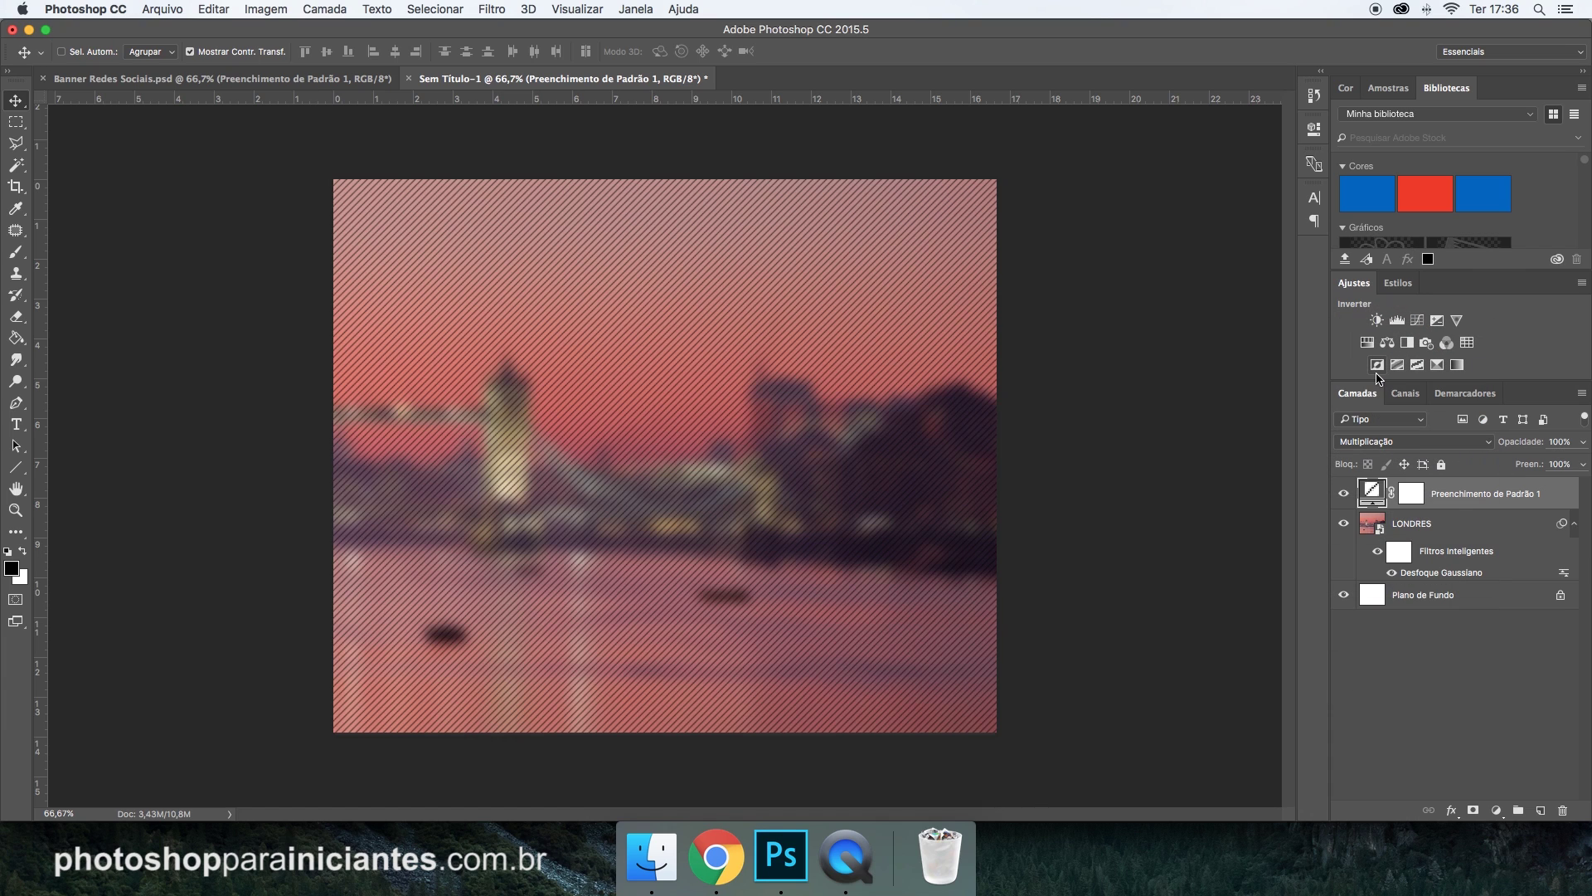
left_click(1377, 444)
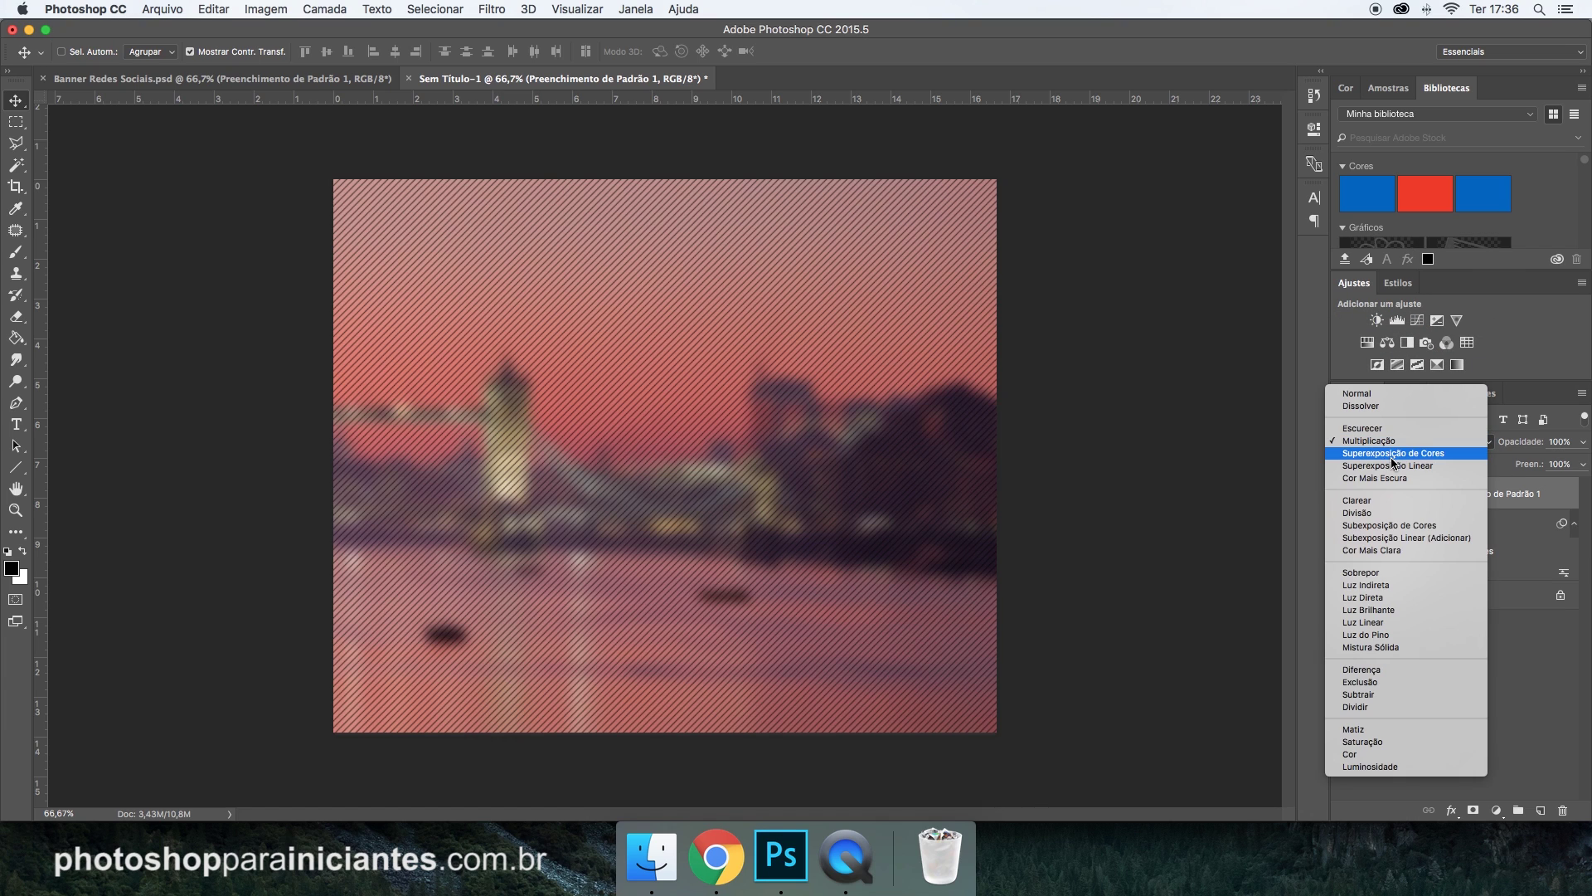
left_click(1390, 465)
left_click(1401, 428)
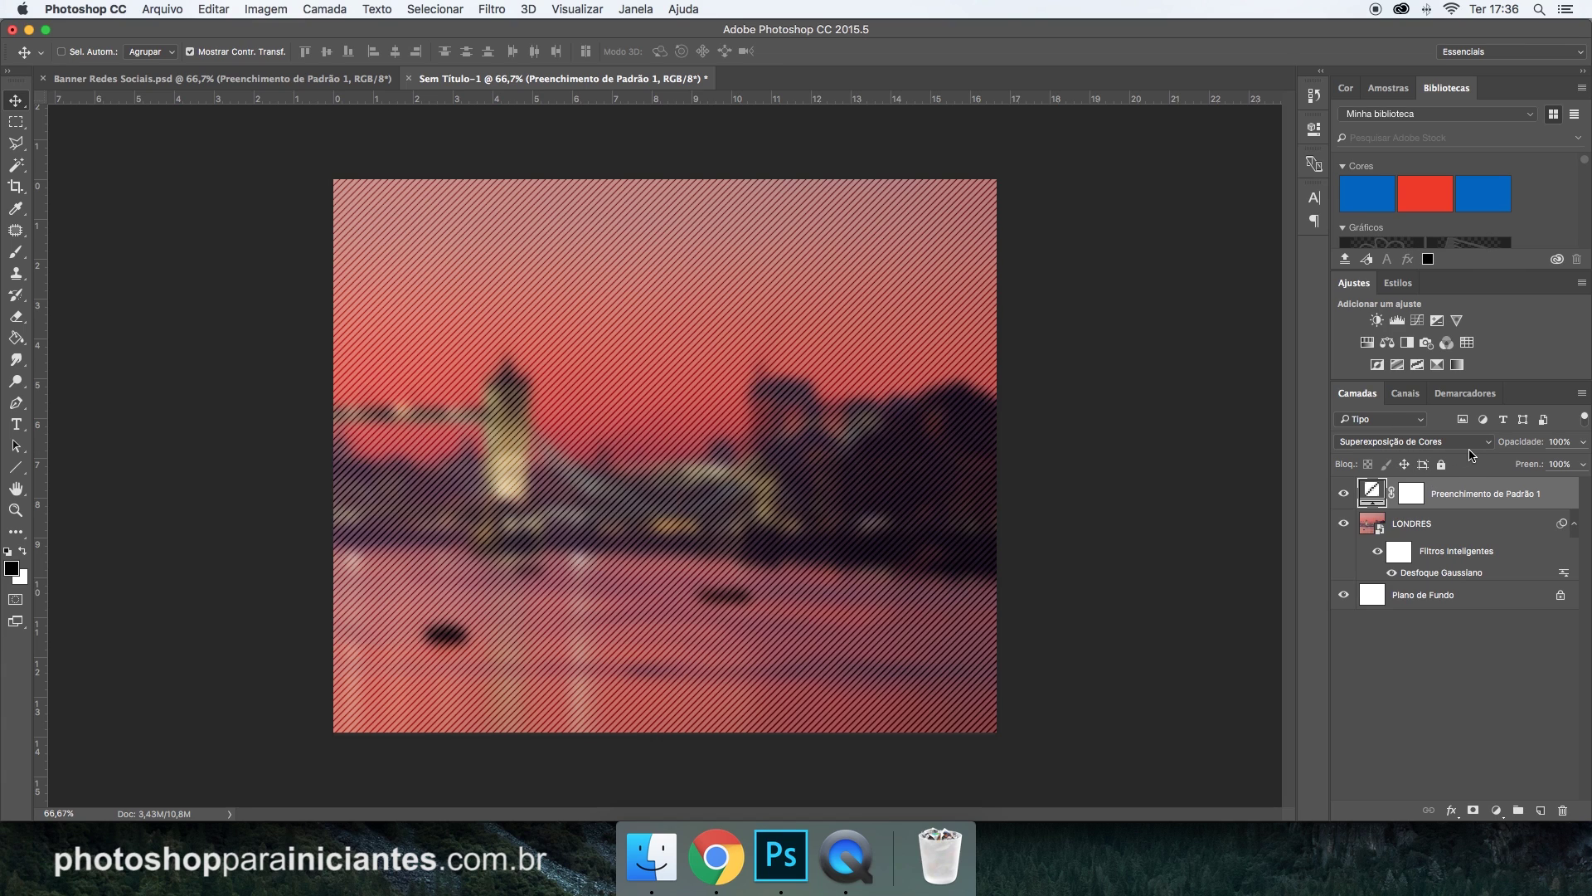
Set the stripe layer's opacity to 15%.
left_click_drag(1581, 446, 1513, 466)
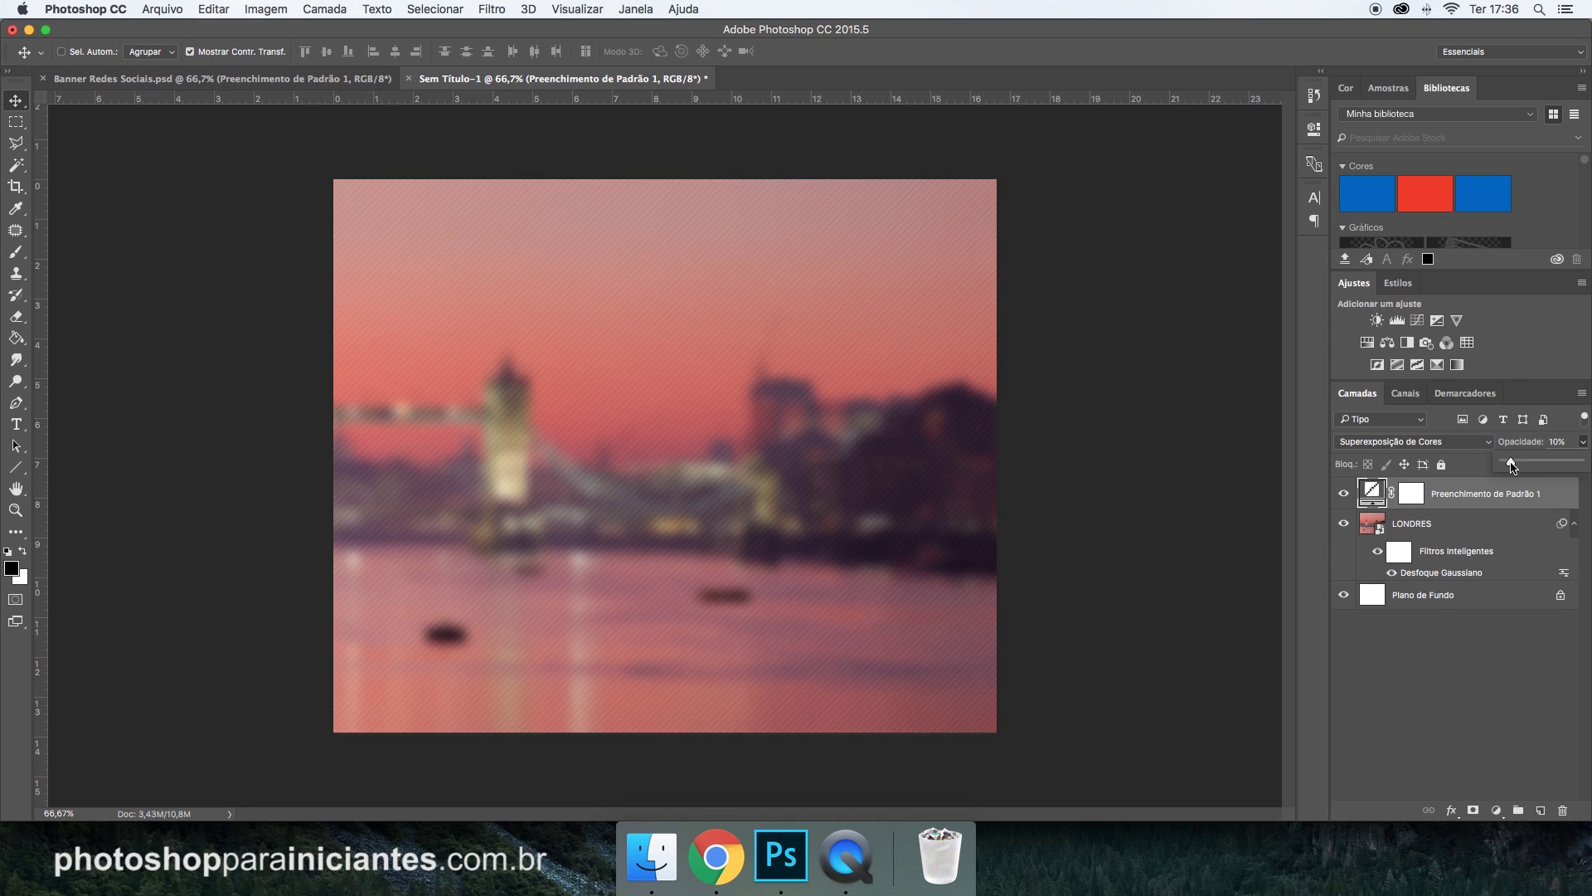
left_click(1553, 444)
type("15")
key("Return")
Lower the photo's Gaussian Blur radius to 7 and add an empty Camada 1 on top.
double_click(1449, 573)
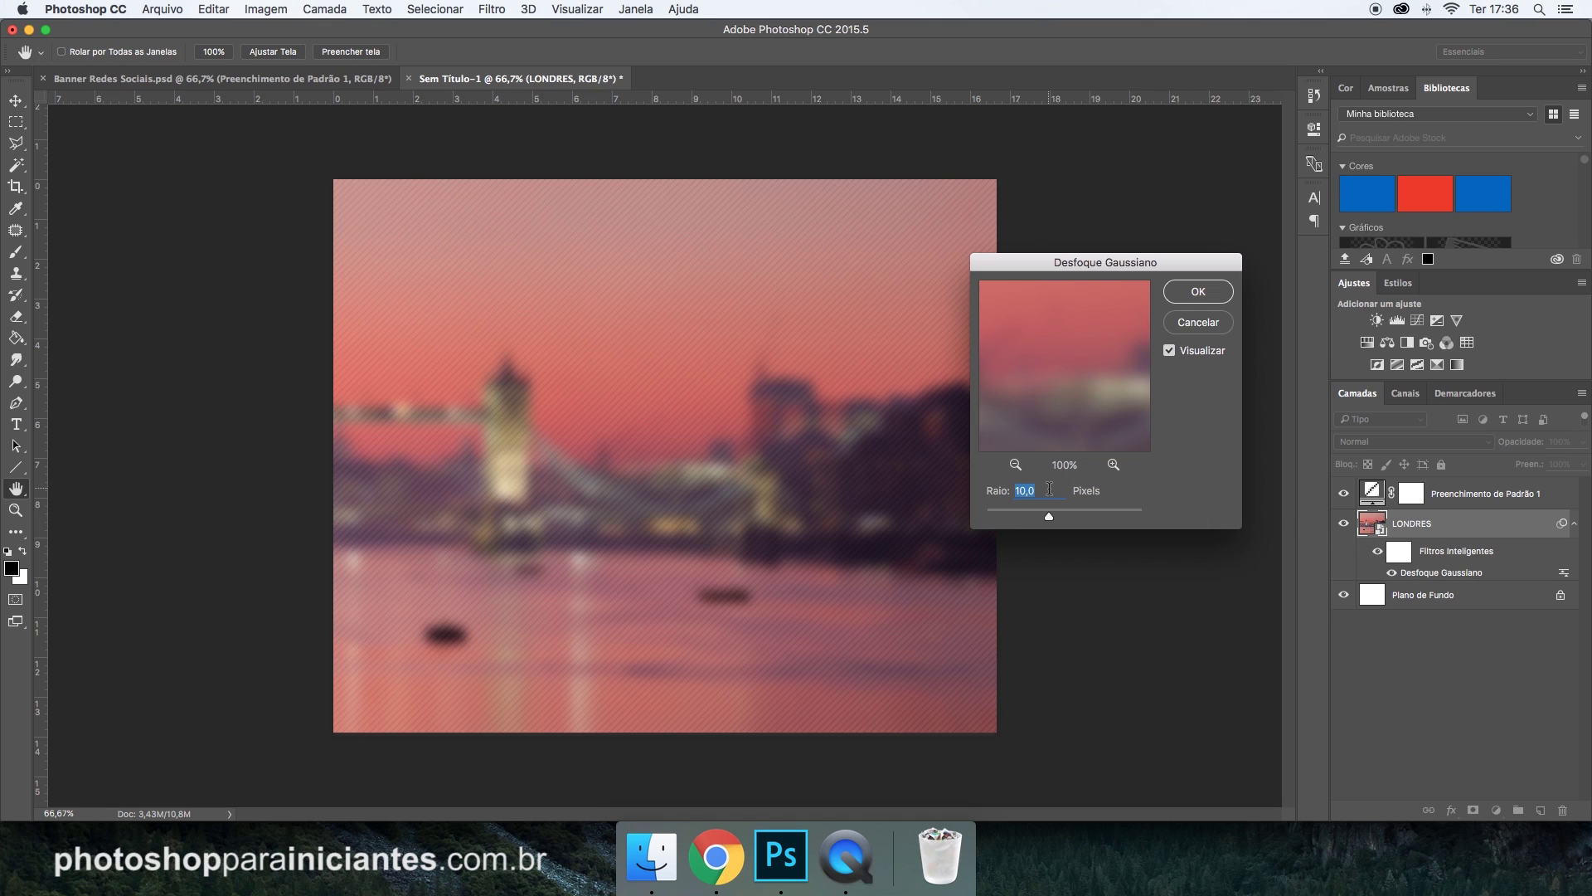
type("7")
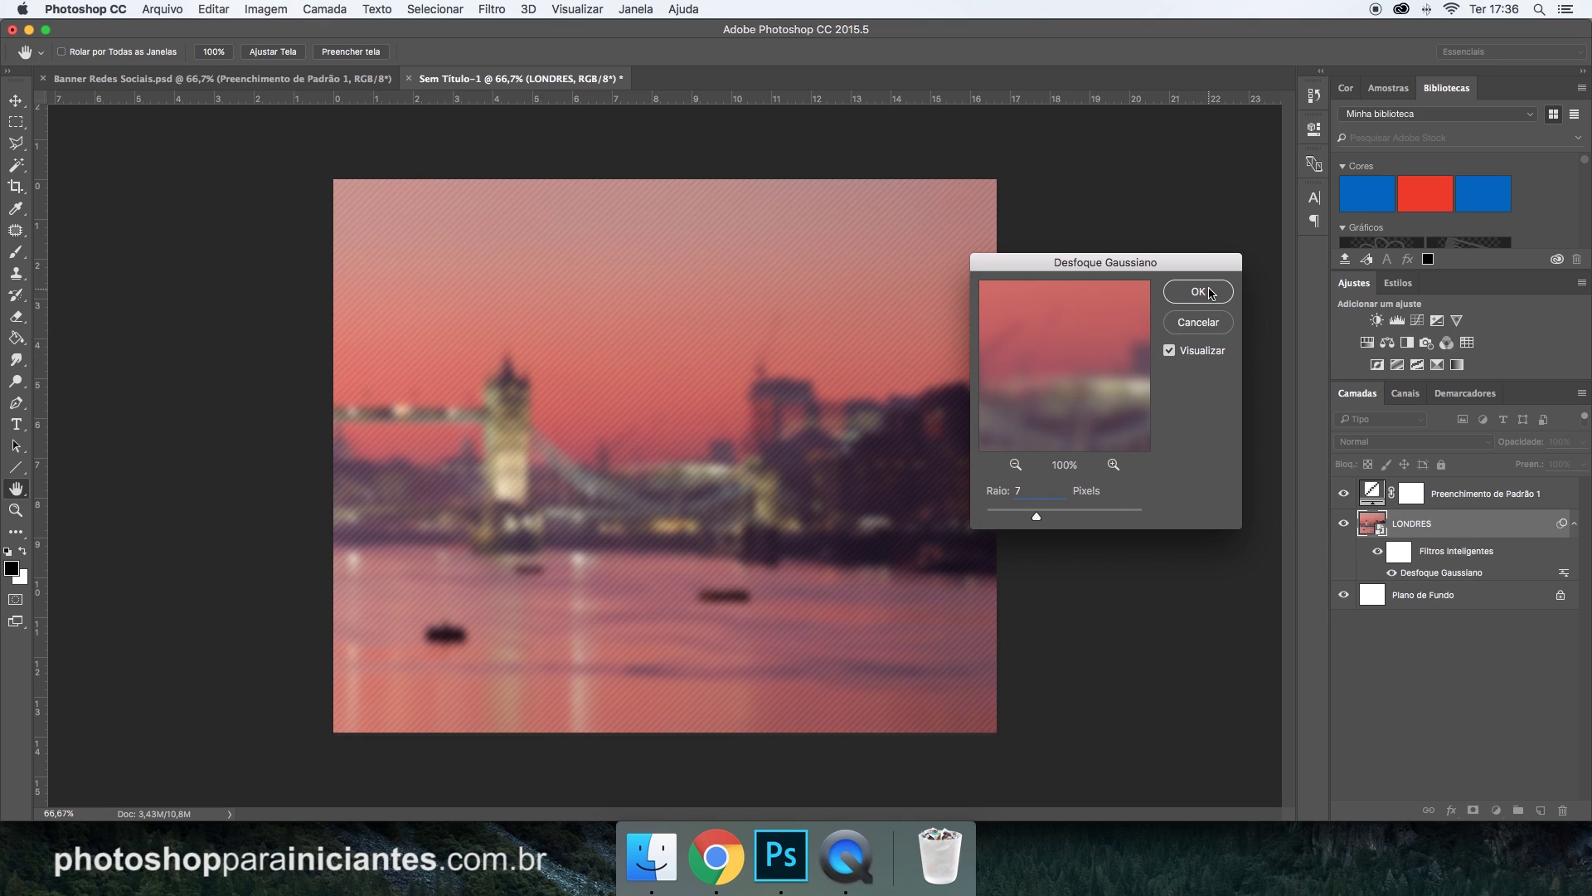
left_click(1198, 291)
left_click(1484, 494)
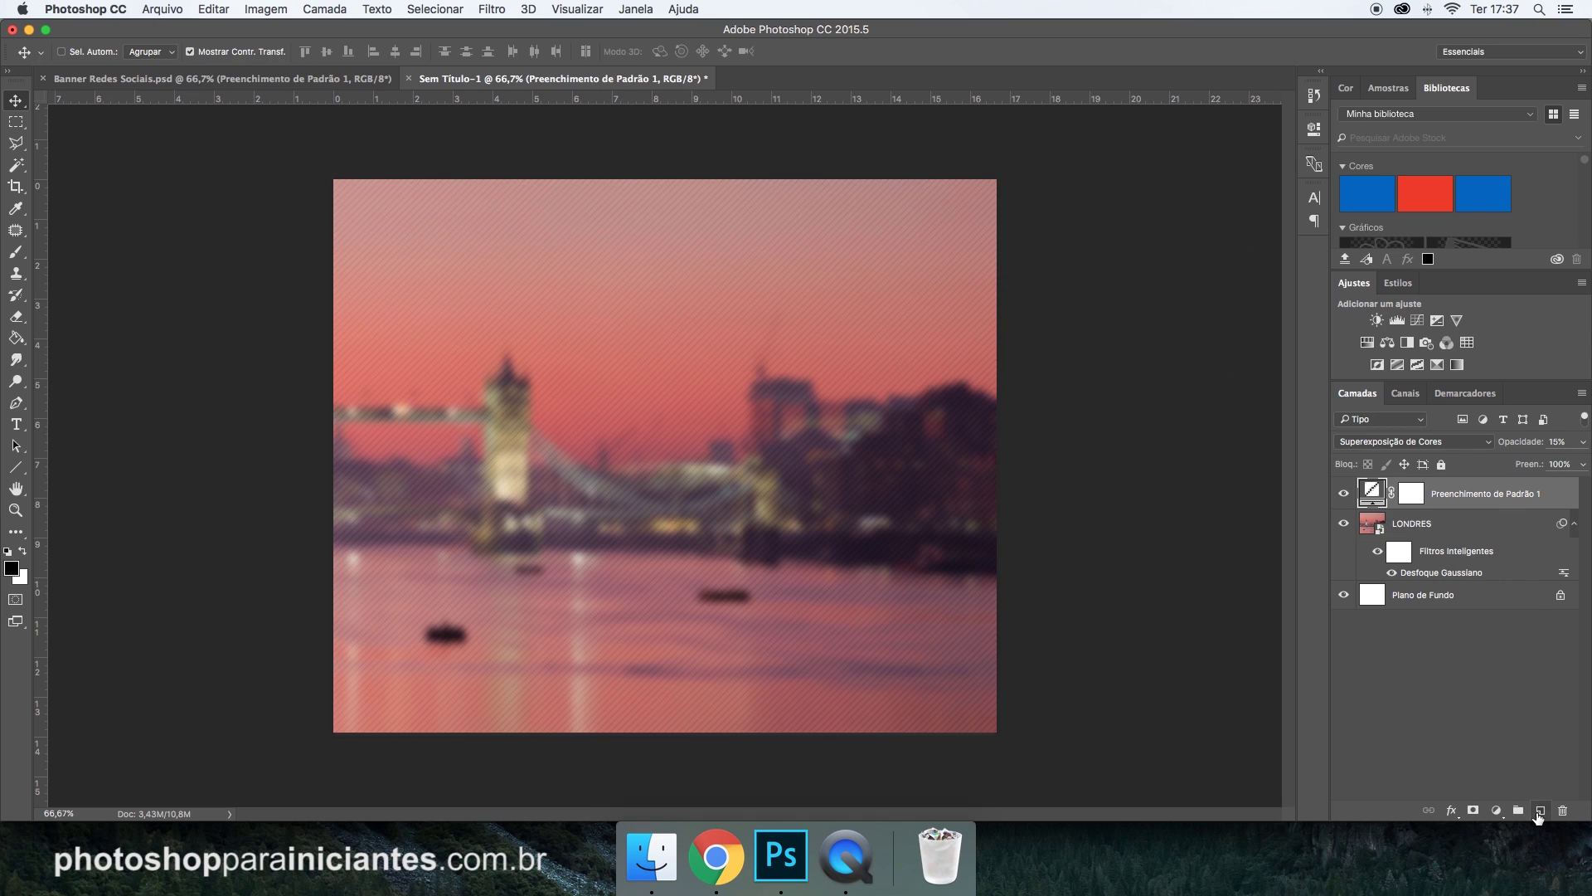
left_click(1538, 813)
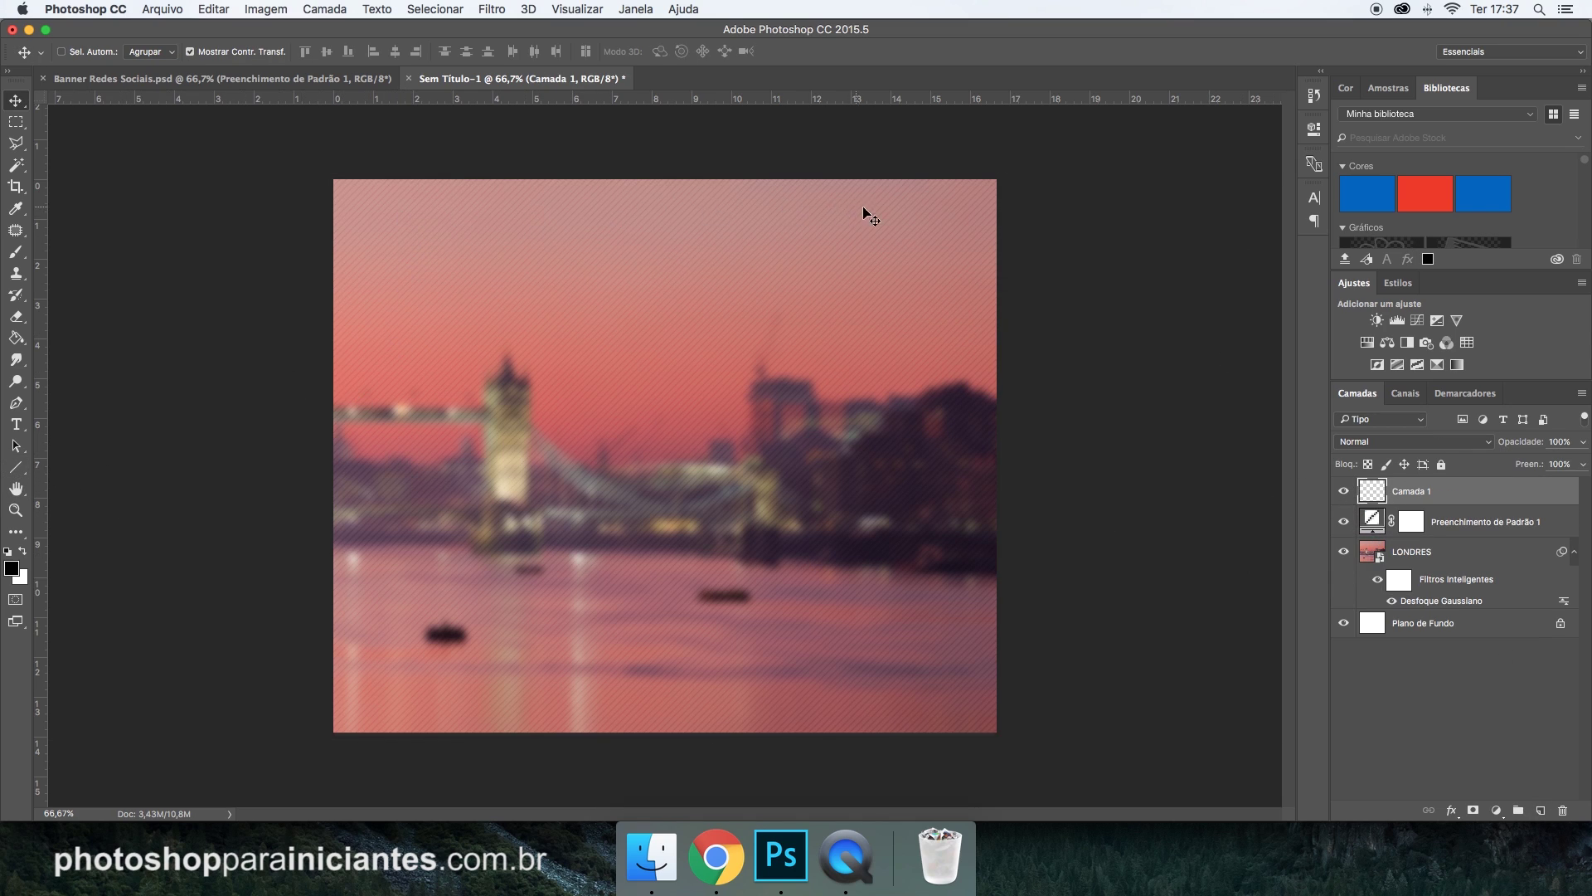
Select the Rectangle tool with no fill, a white outline, and begin entering the stroke width.
left_click(25, 469)
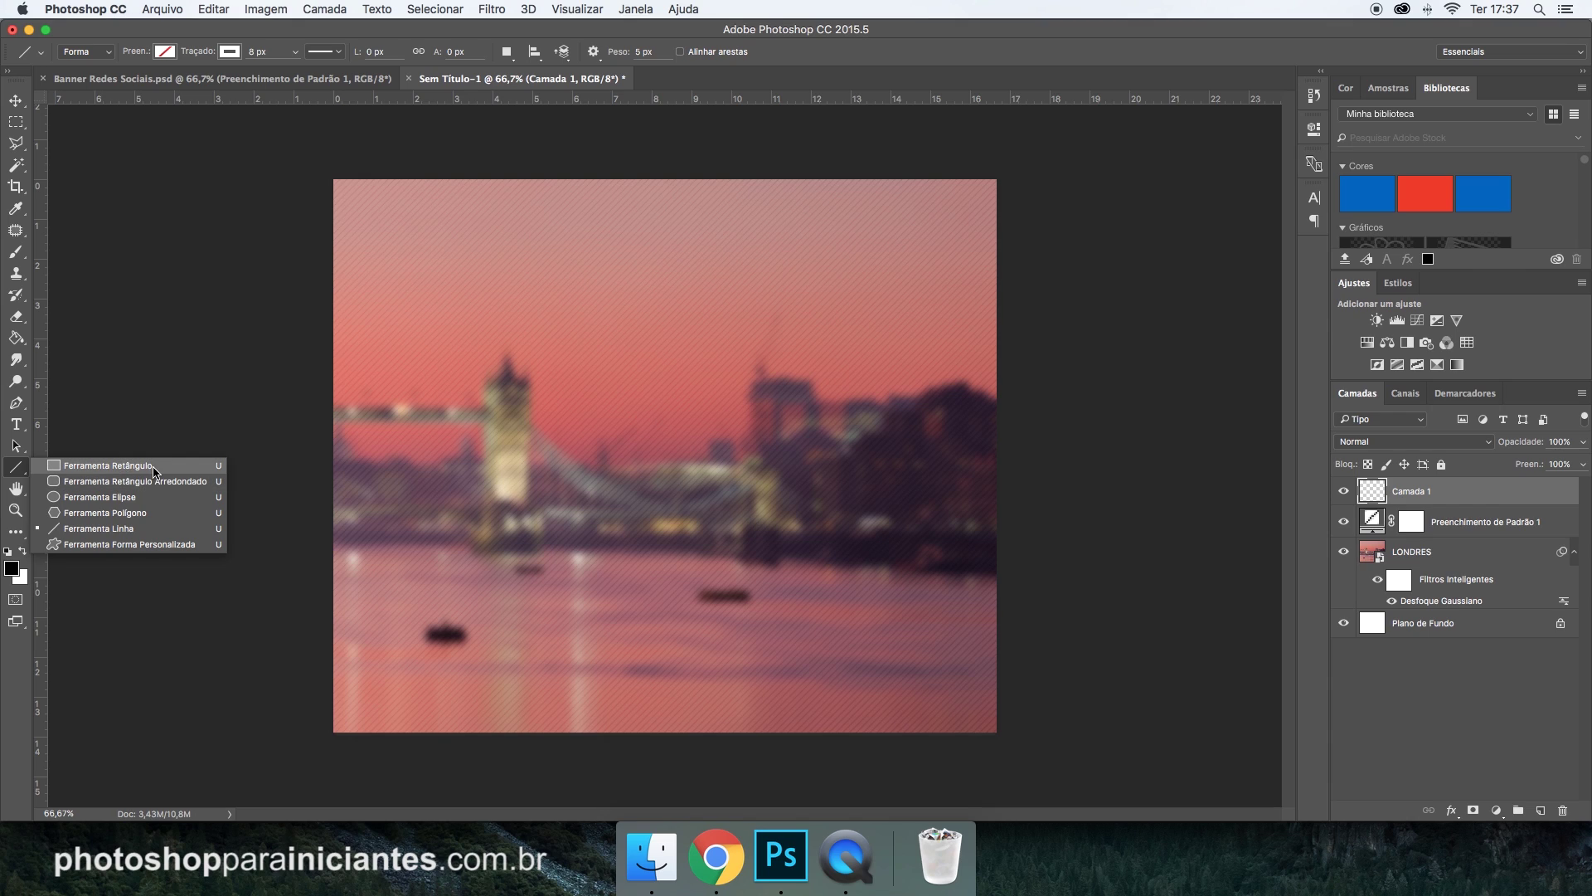
left_click(154, 467)
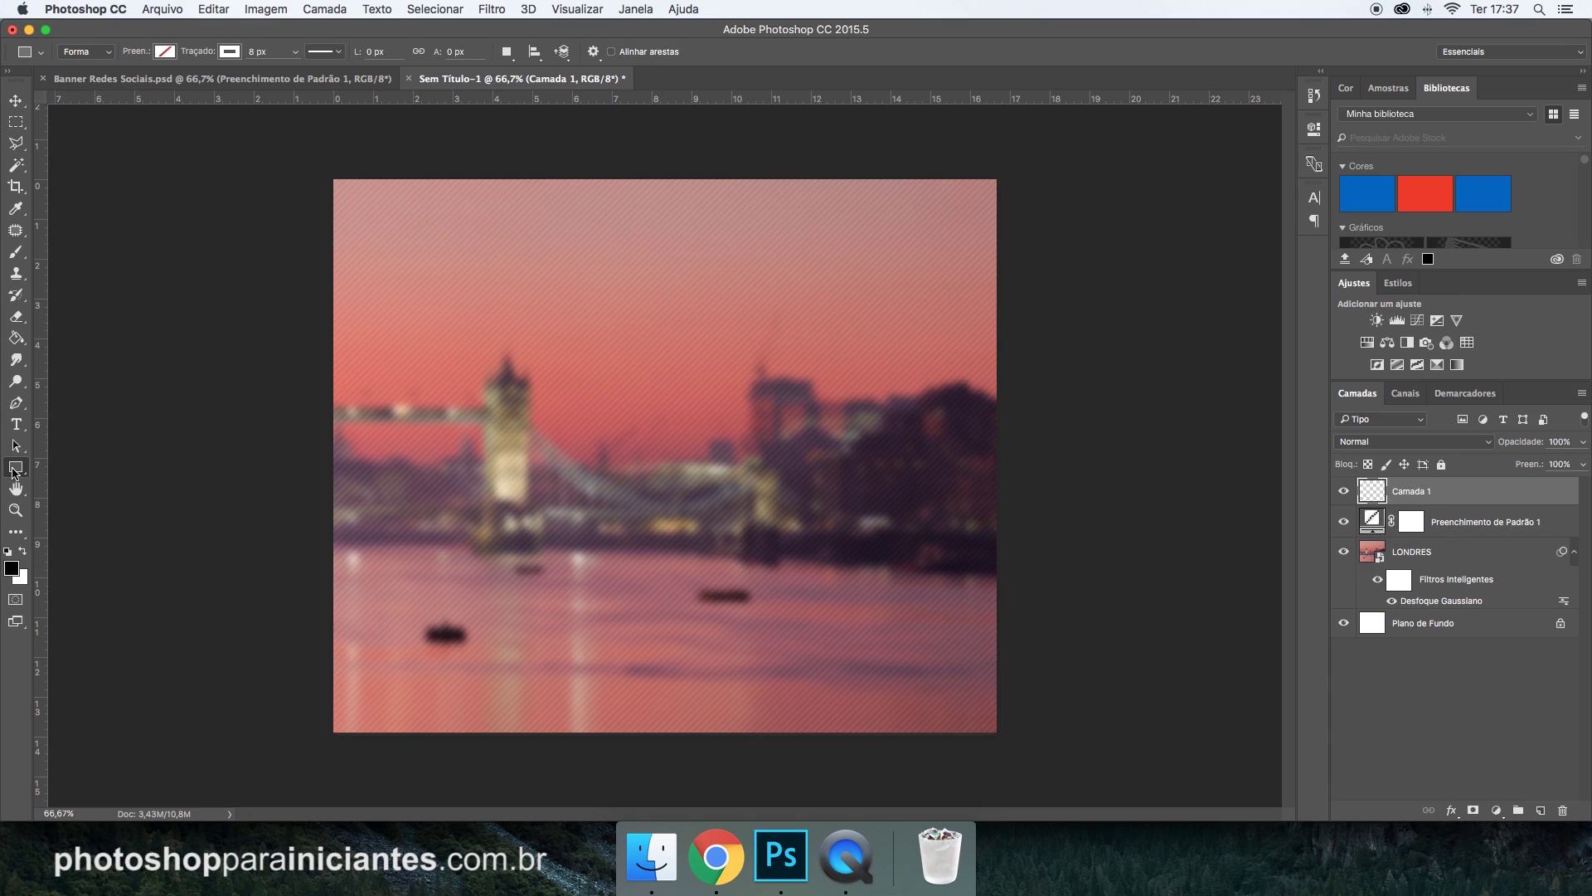
left_click(162, 52)
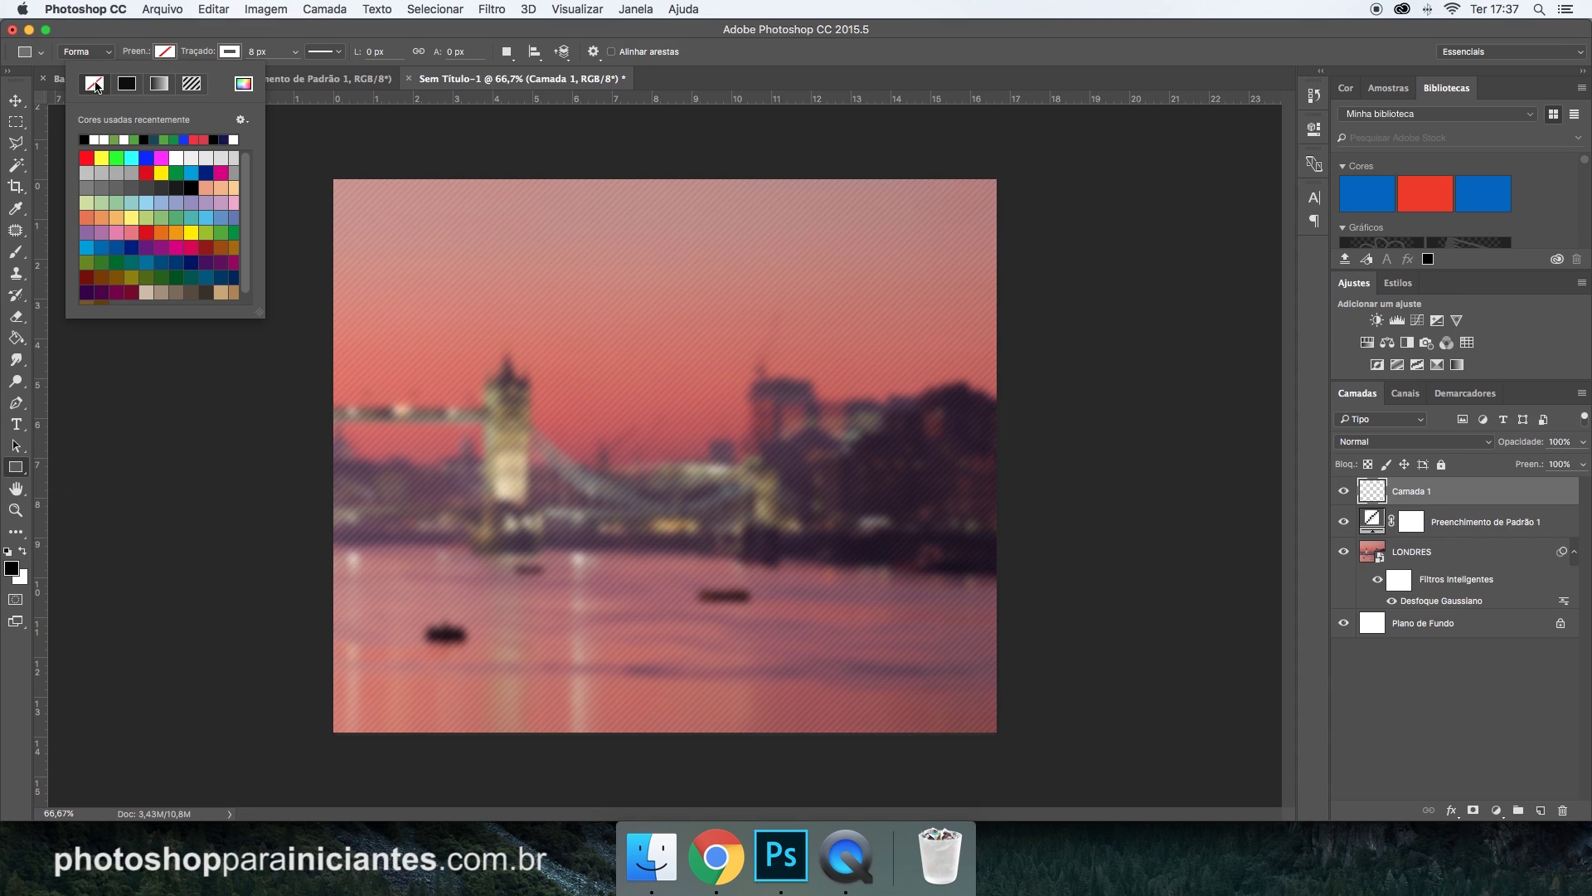
left_click(124, 67)
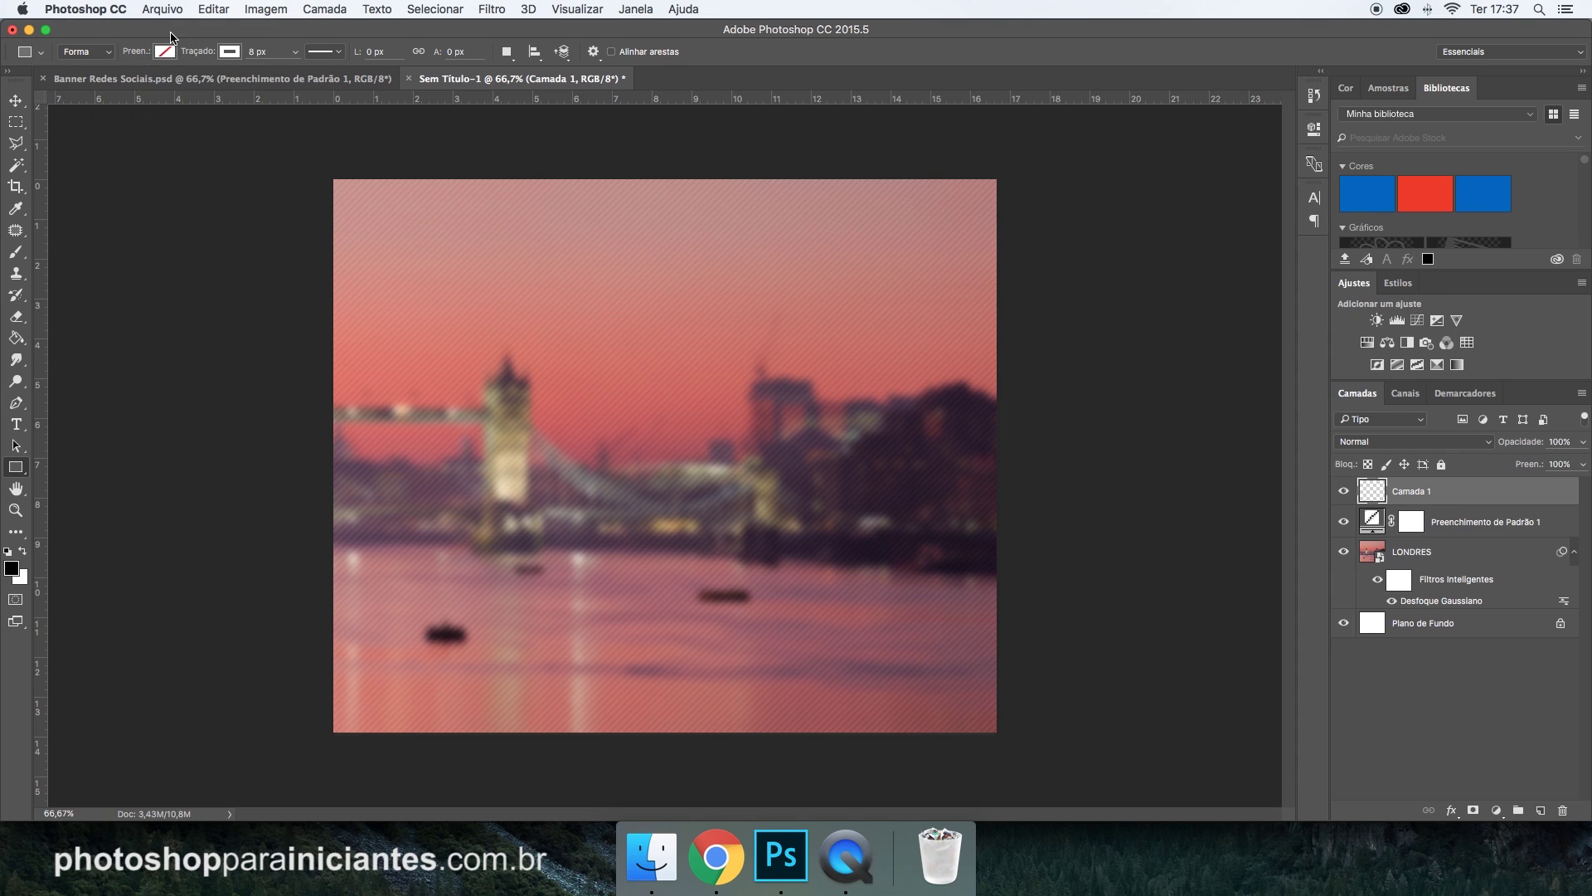
left_click(226, 53)
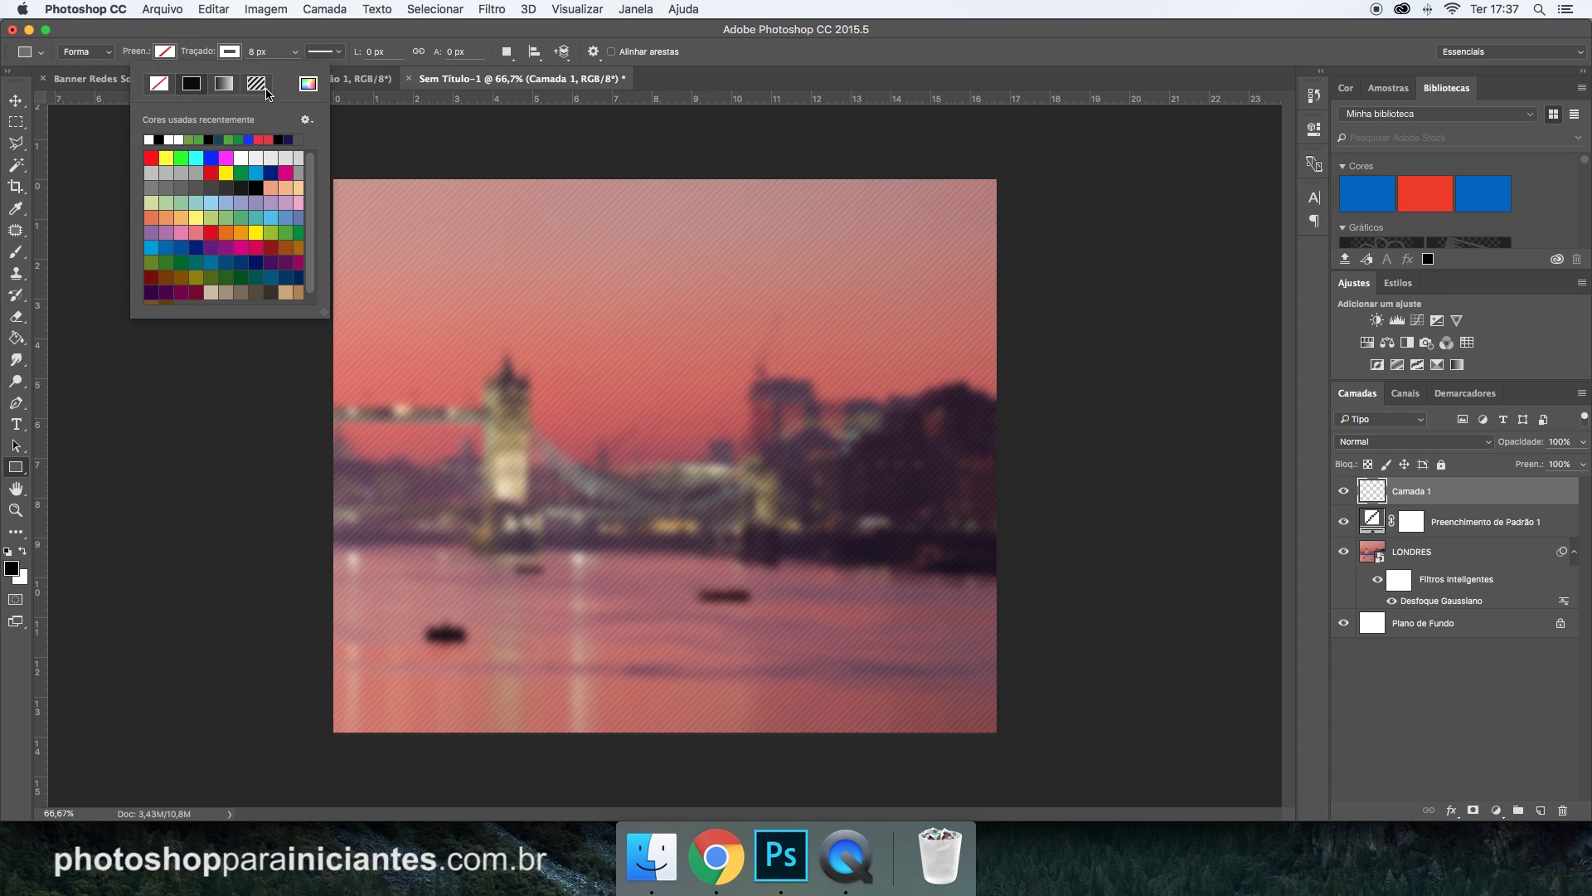
left_click(245, 39)
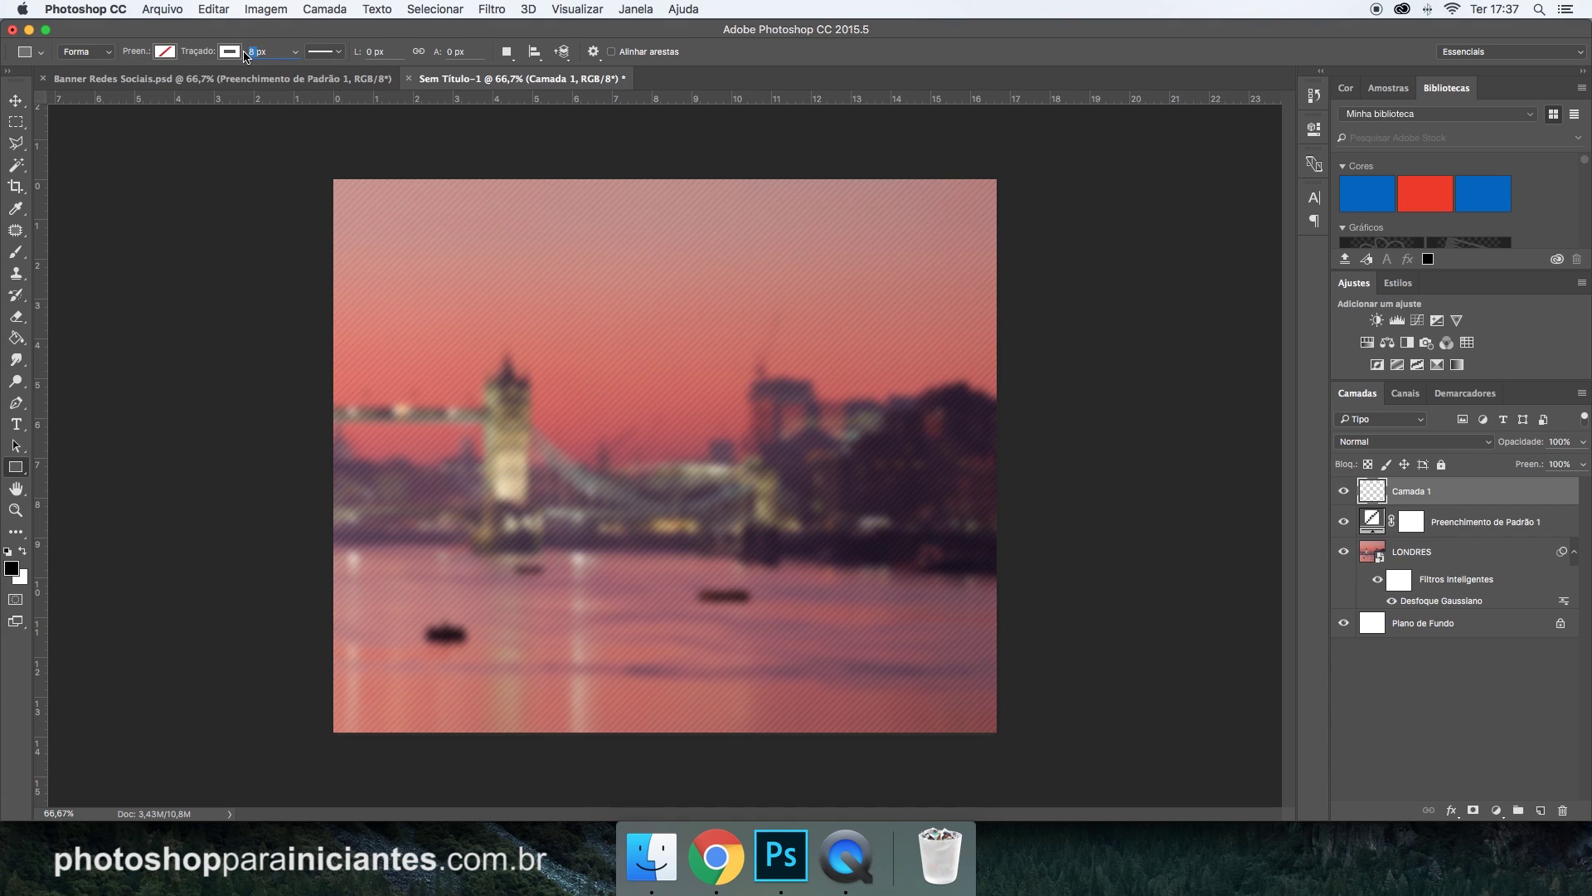
type("10")
Draw the white rectangle frame over the photo and shrink it evenly from the centre to 1030 × 852 px.
left_click_drag(361, 203, 968, 706)
key("v")
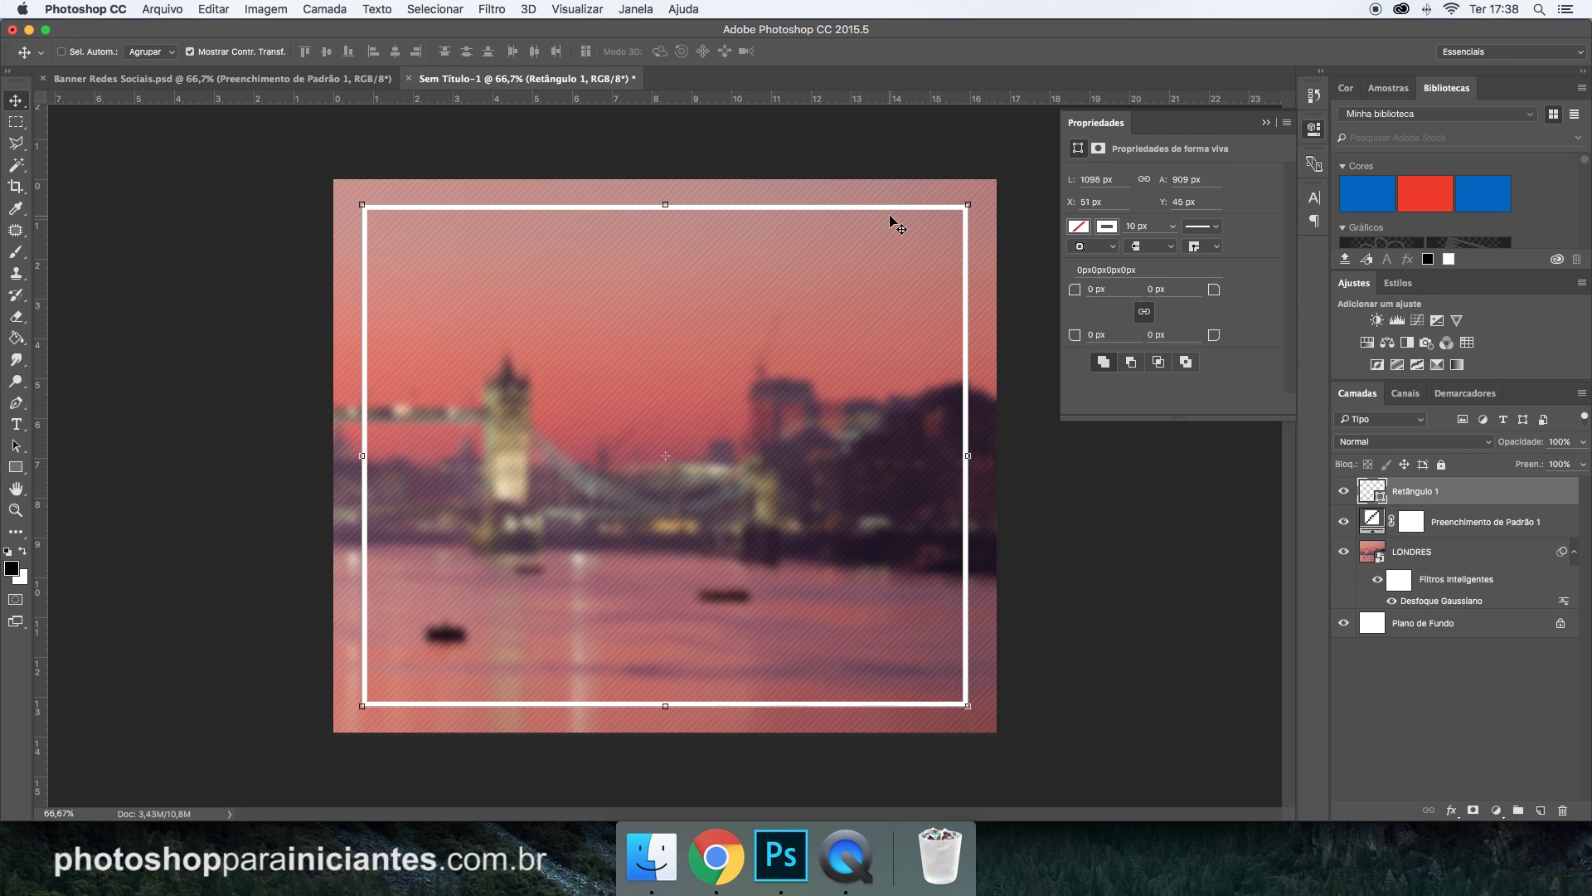
left_click_drag(967, 202, 949, 220)
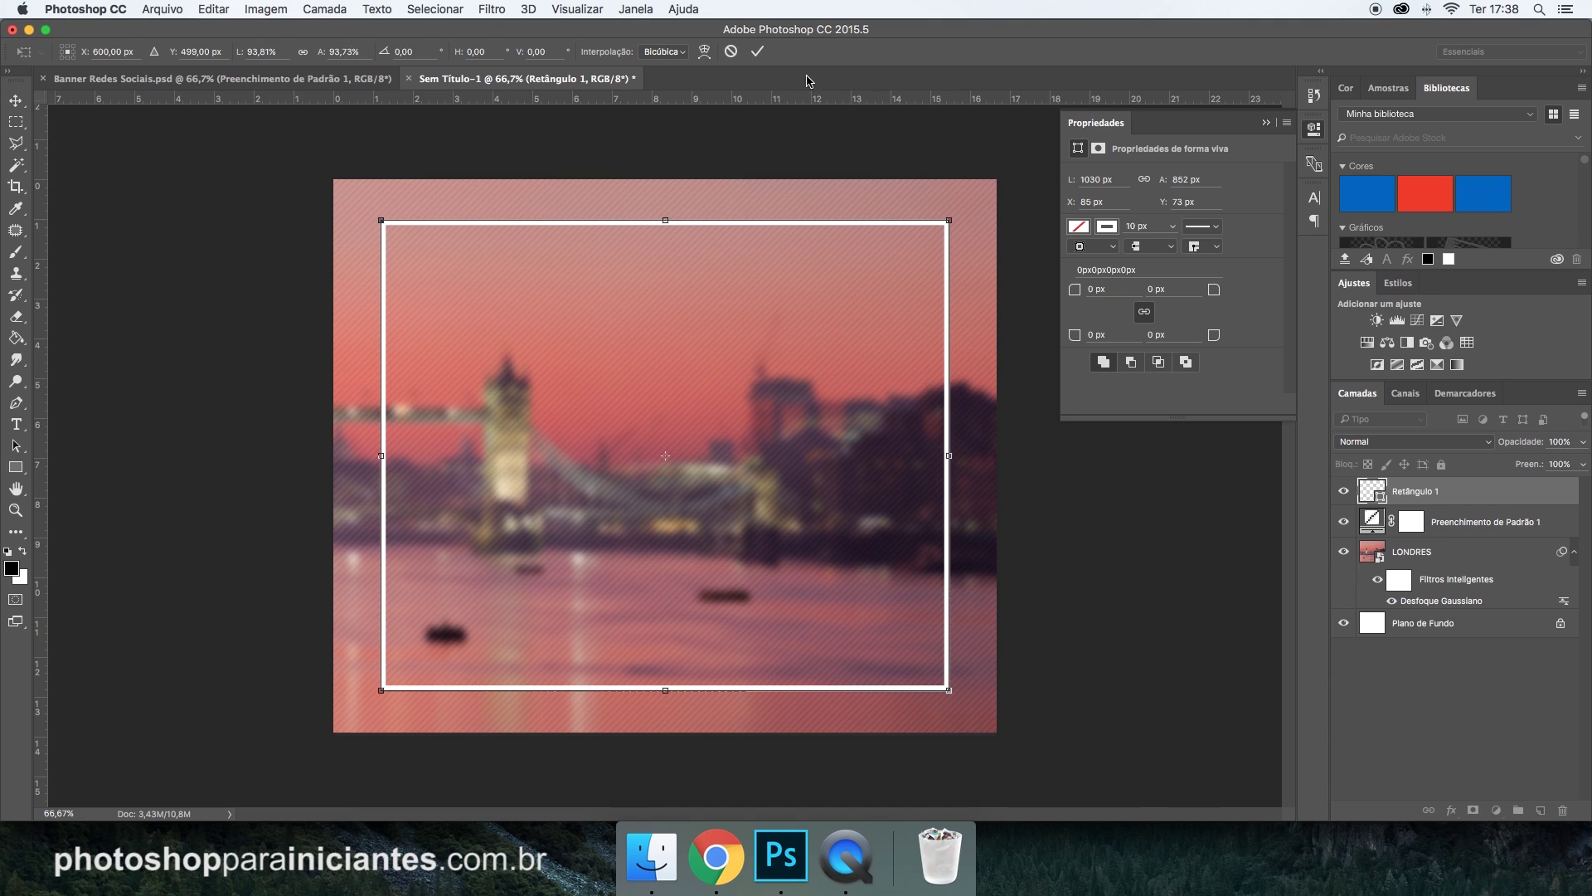
left_click(757, 51)
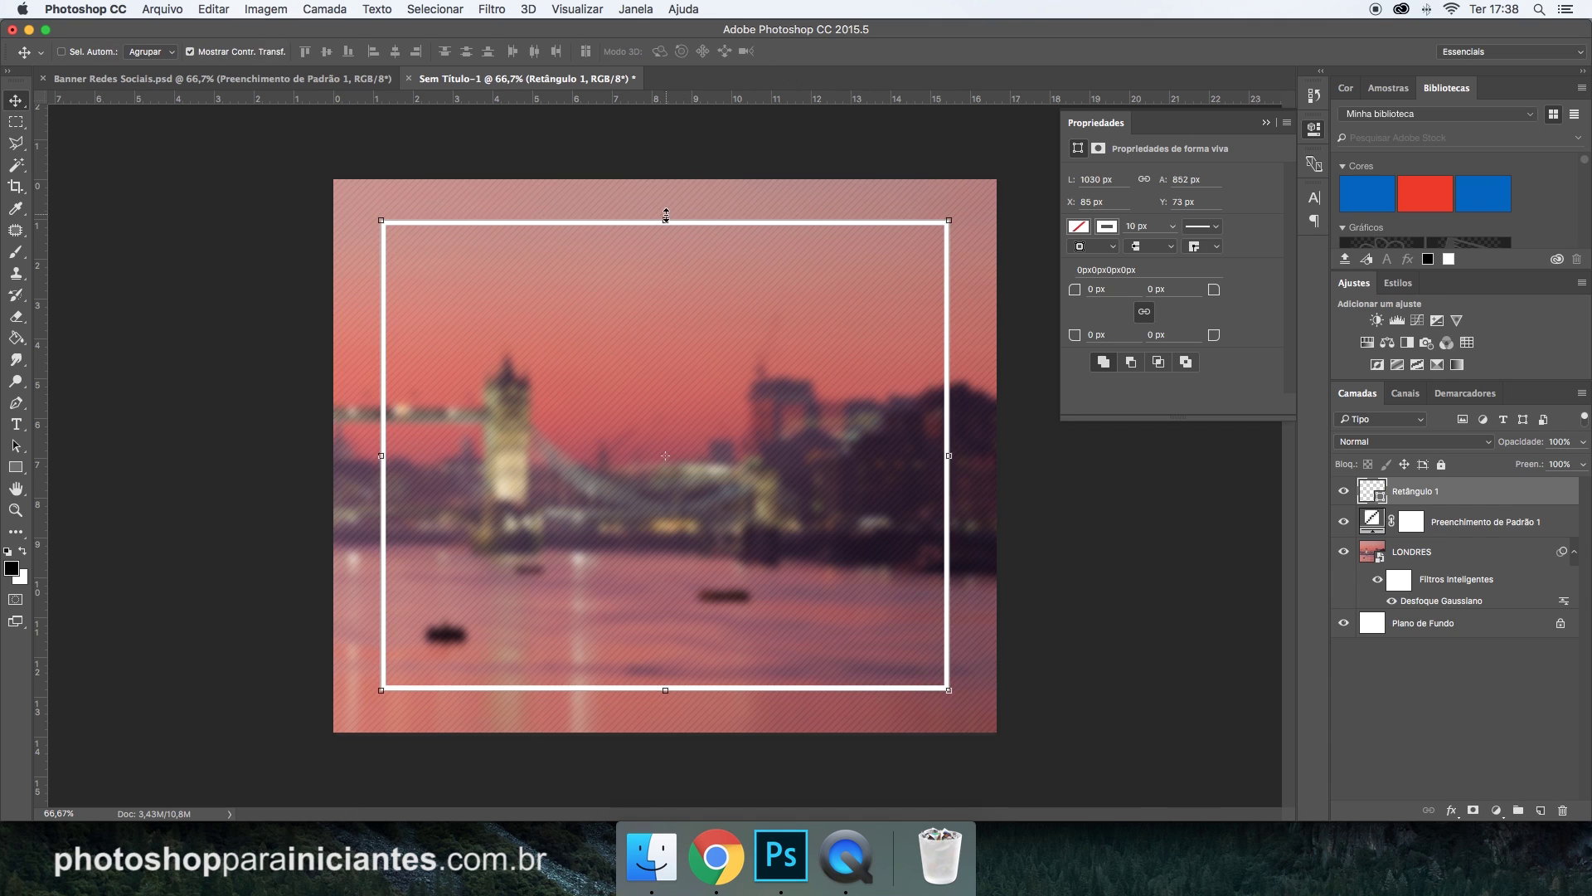
mouse_move(666, 215)
left_mouse_down()
mouse_move(664, 236)
mouse_move(703, 193)
mouse_move(697, 217)
left_mouse_up()
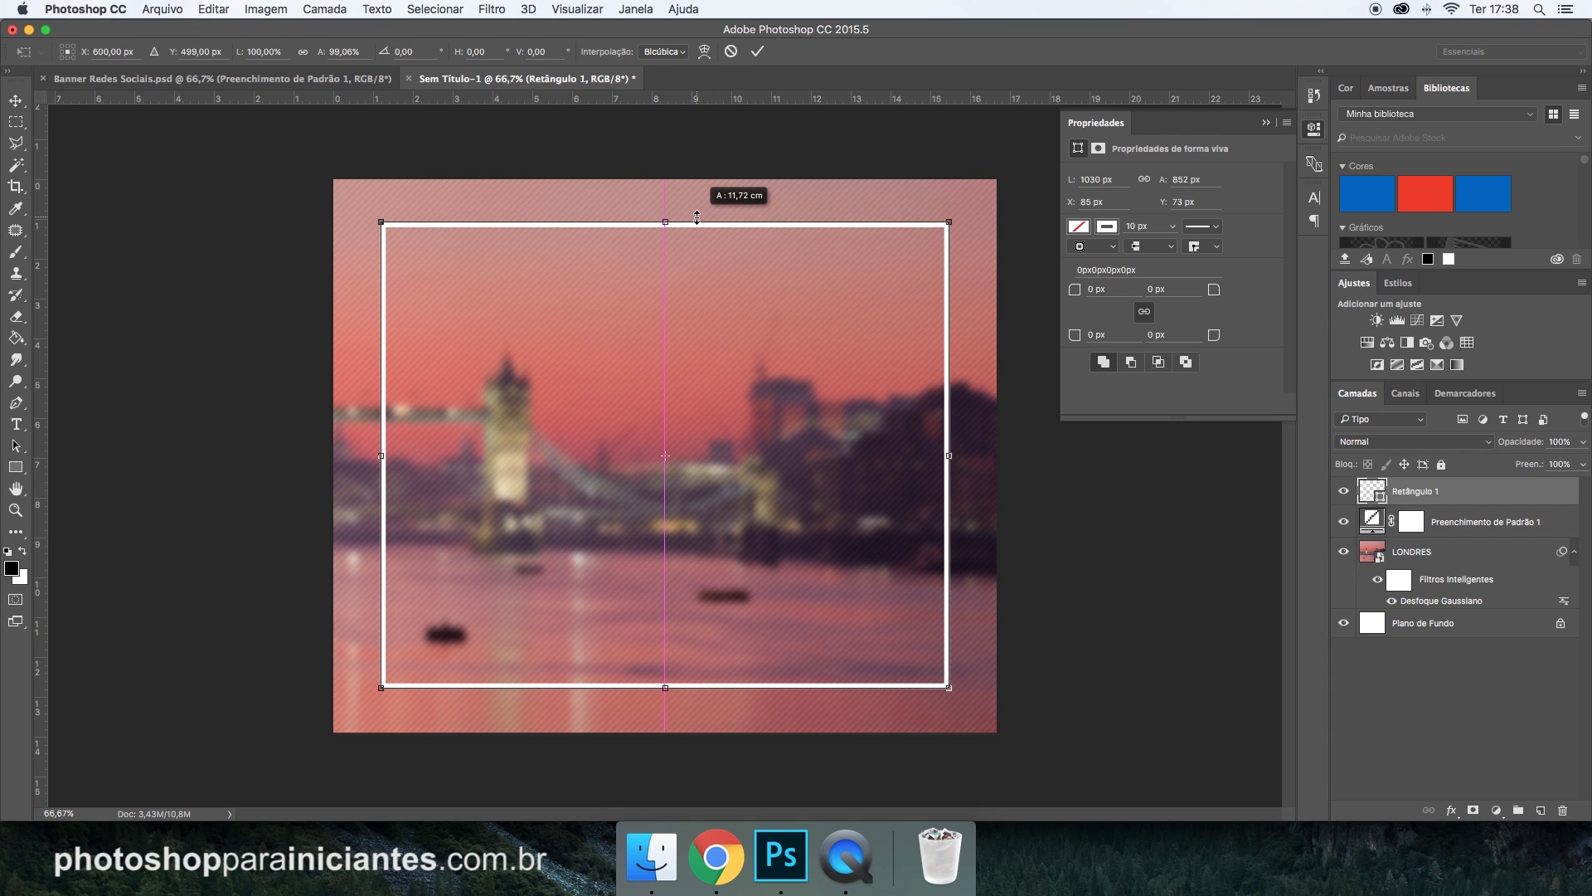
left_click(757, 51)
key("m")
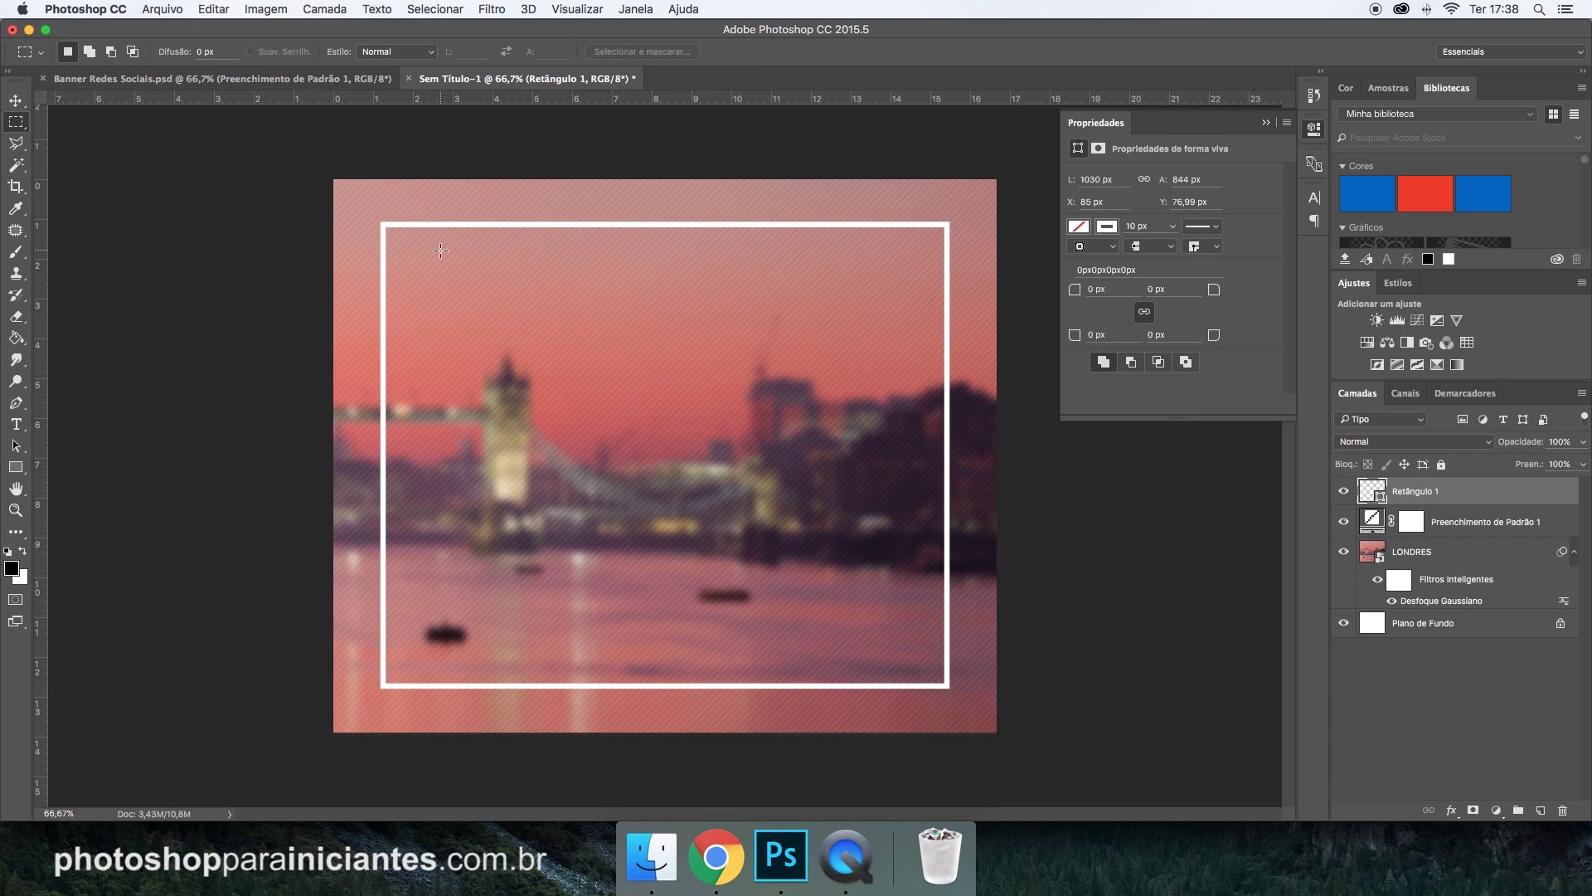
left_click(27, 477)
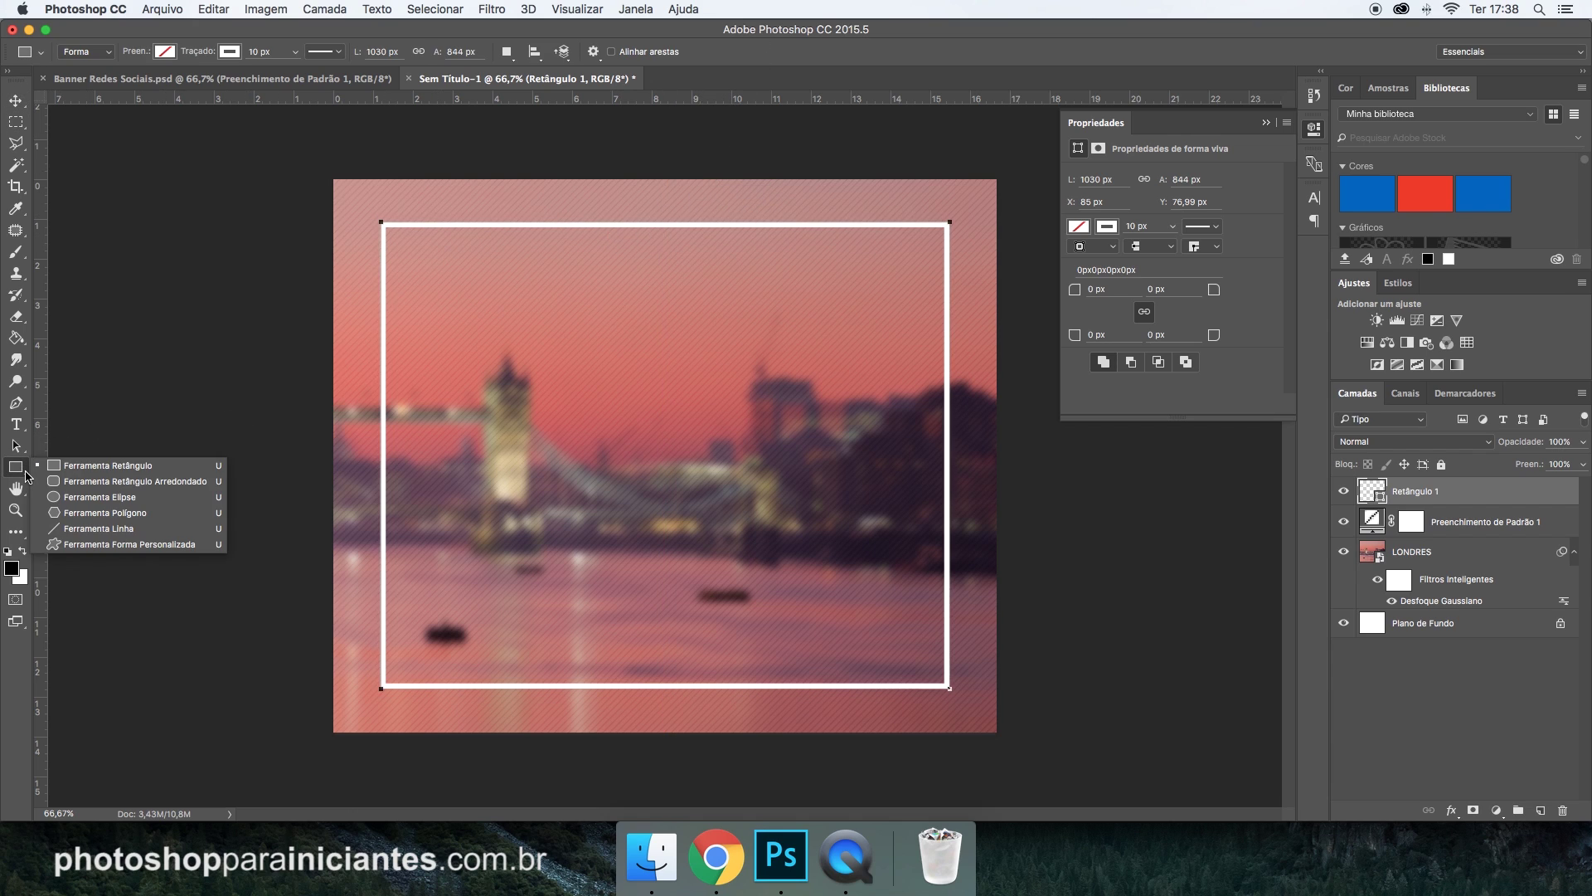
left_click(100, 483)
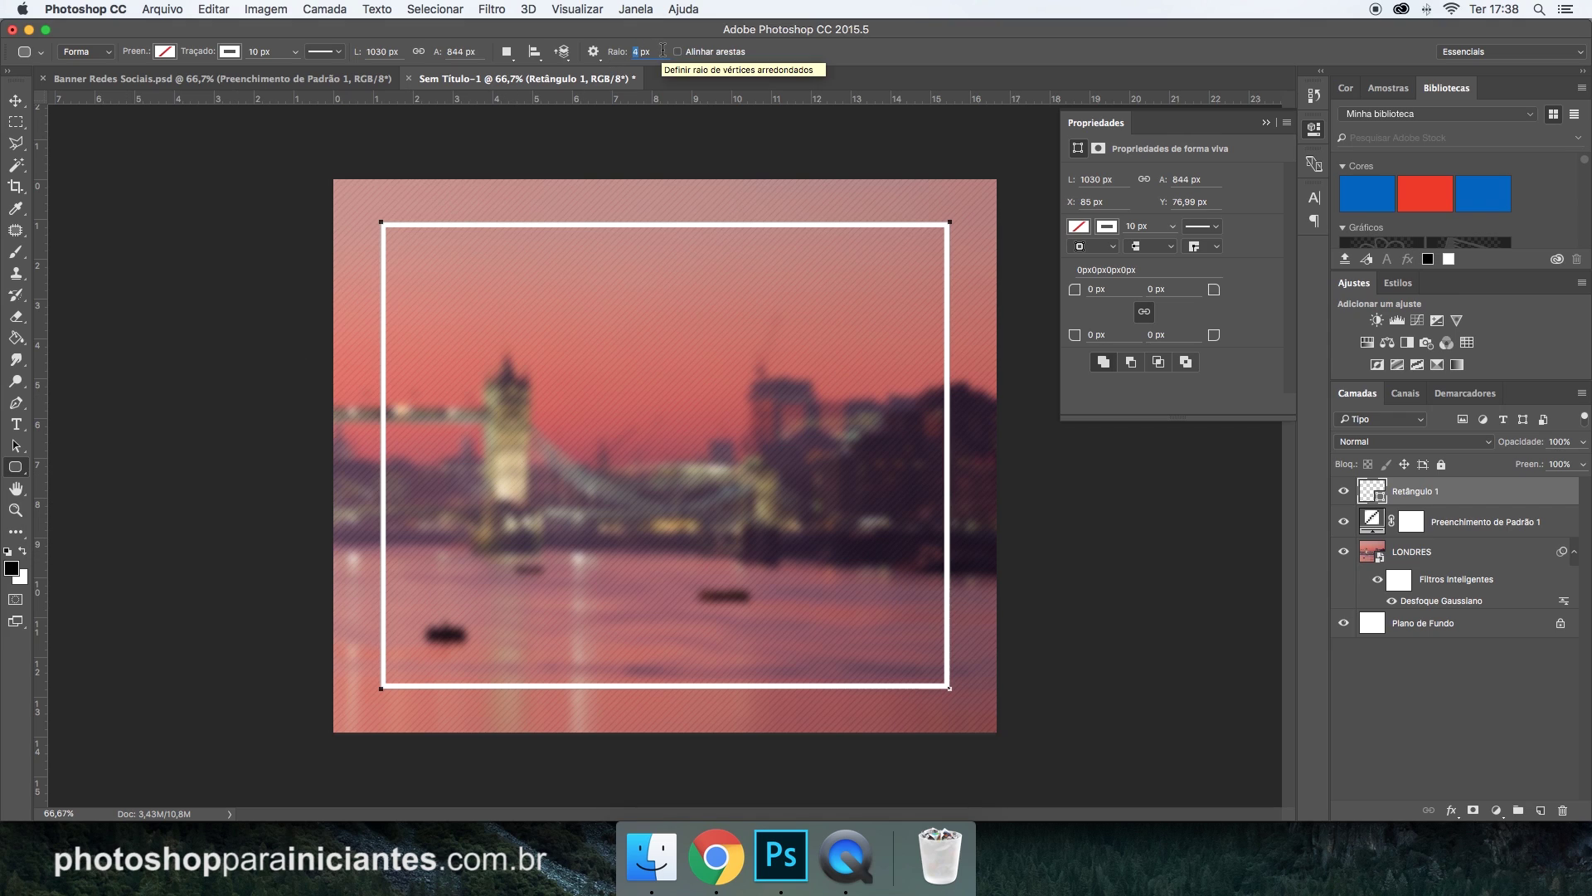
left_click_drag(507, 271, 876, 553)
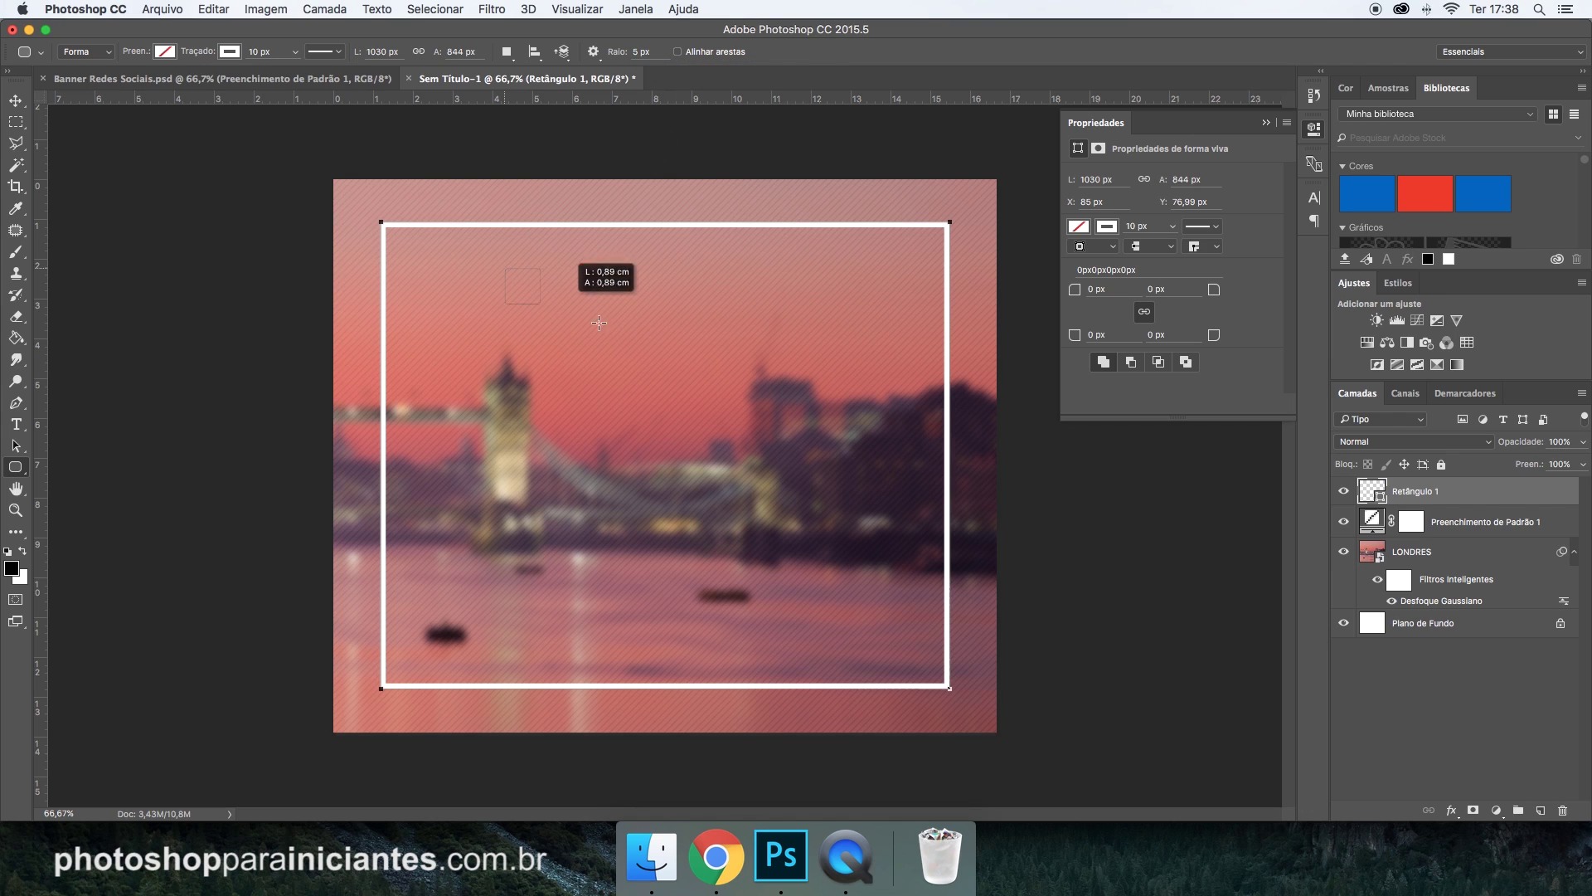
left_click(15, 122)
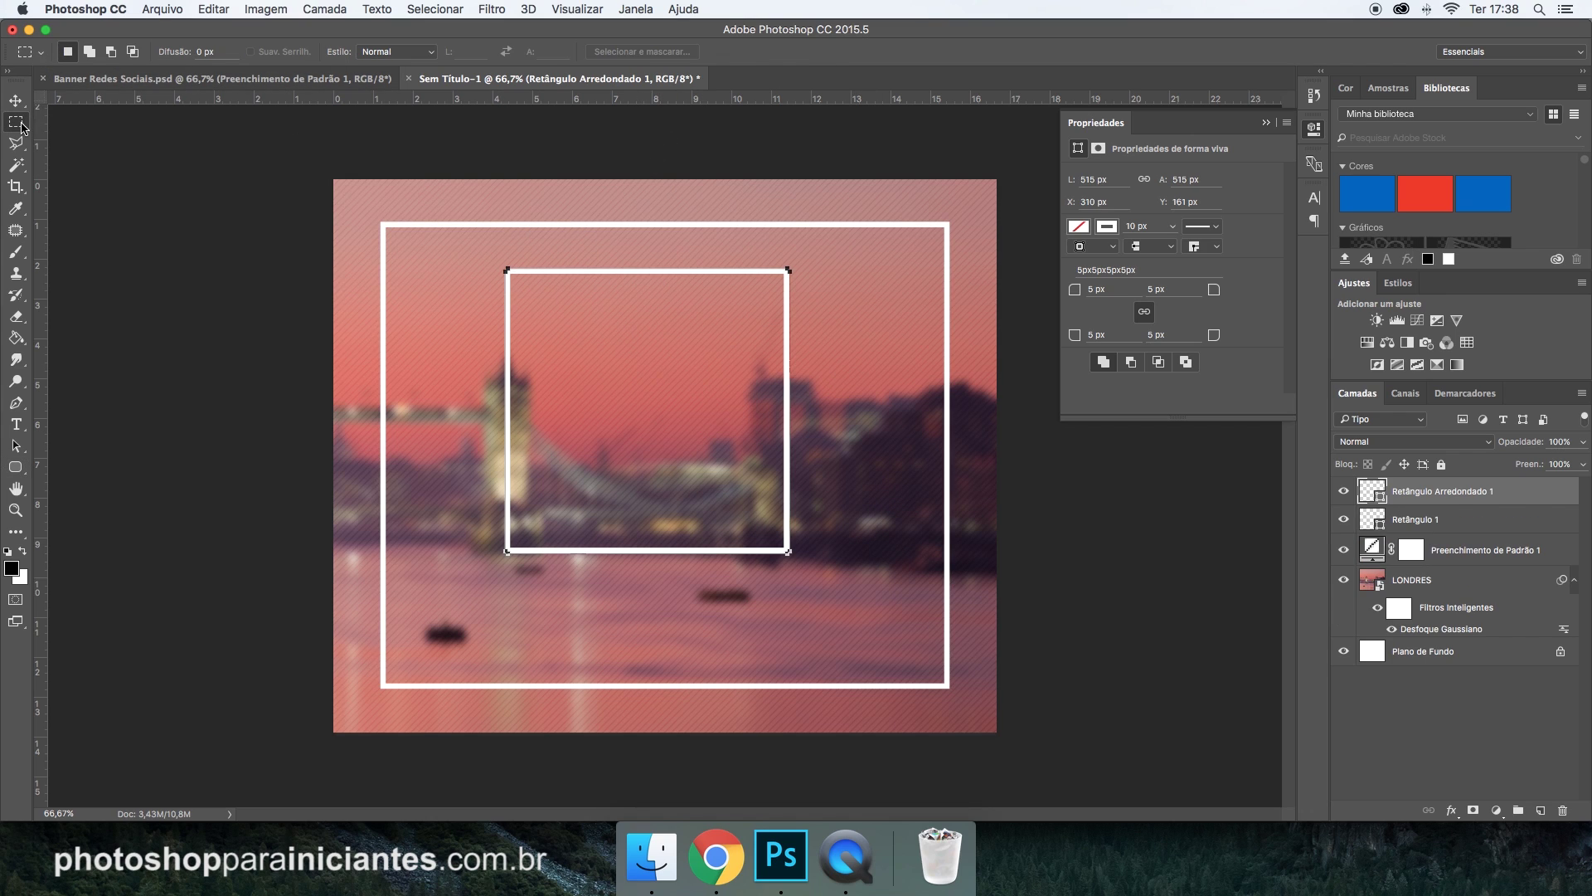
key("ctrl+z")
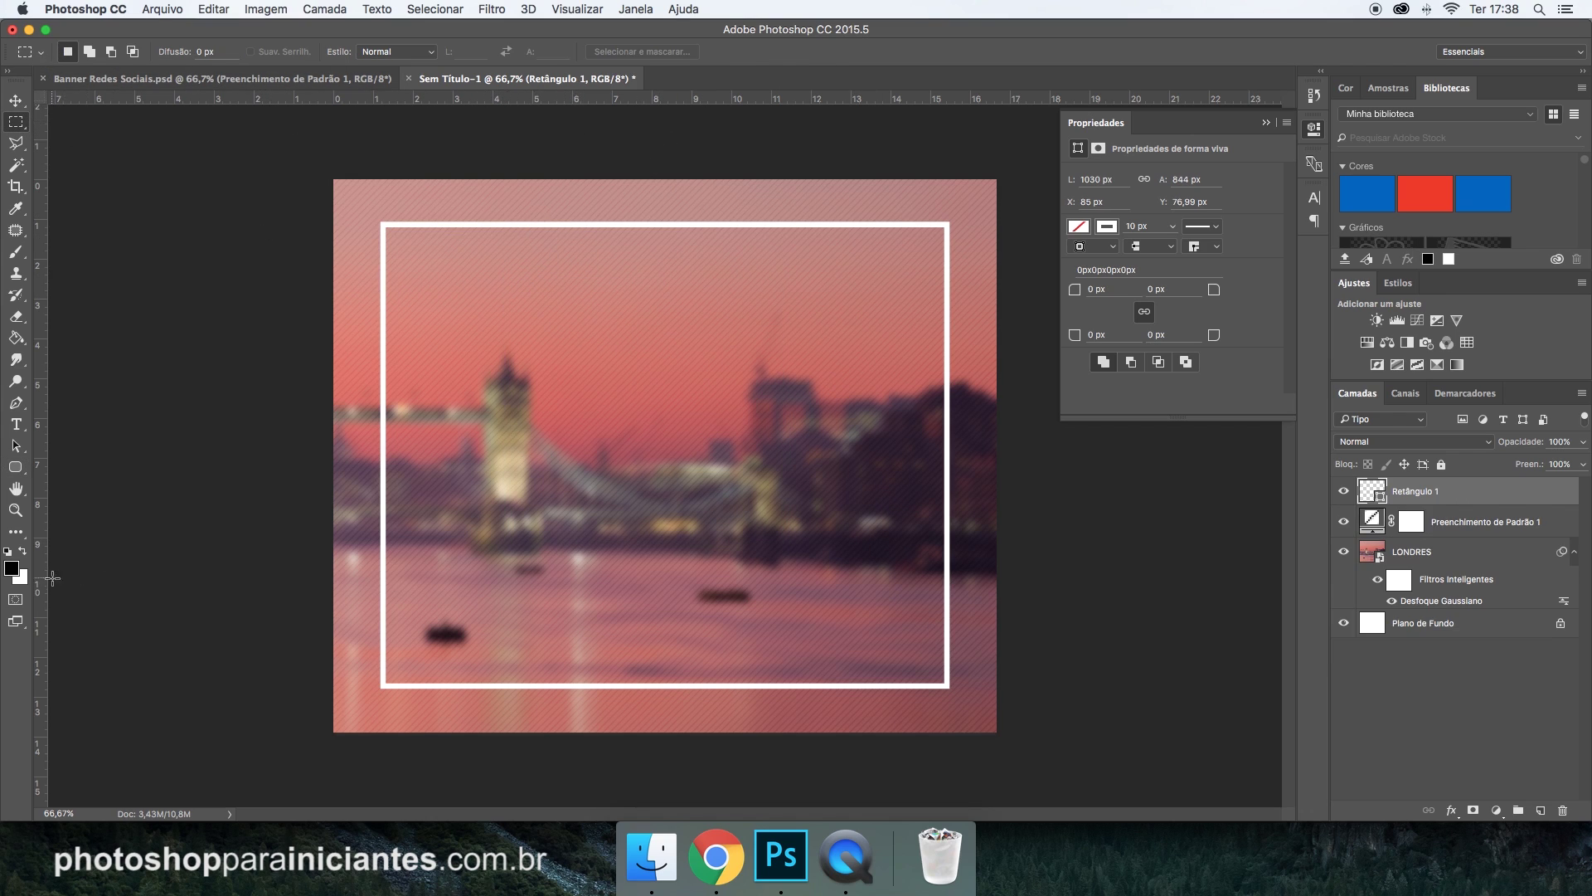
left_click(15, 469)
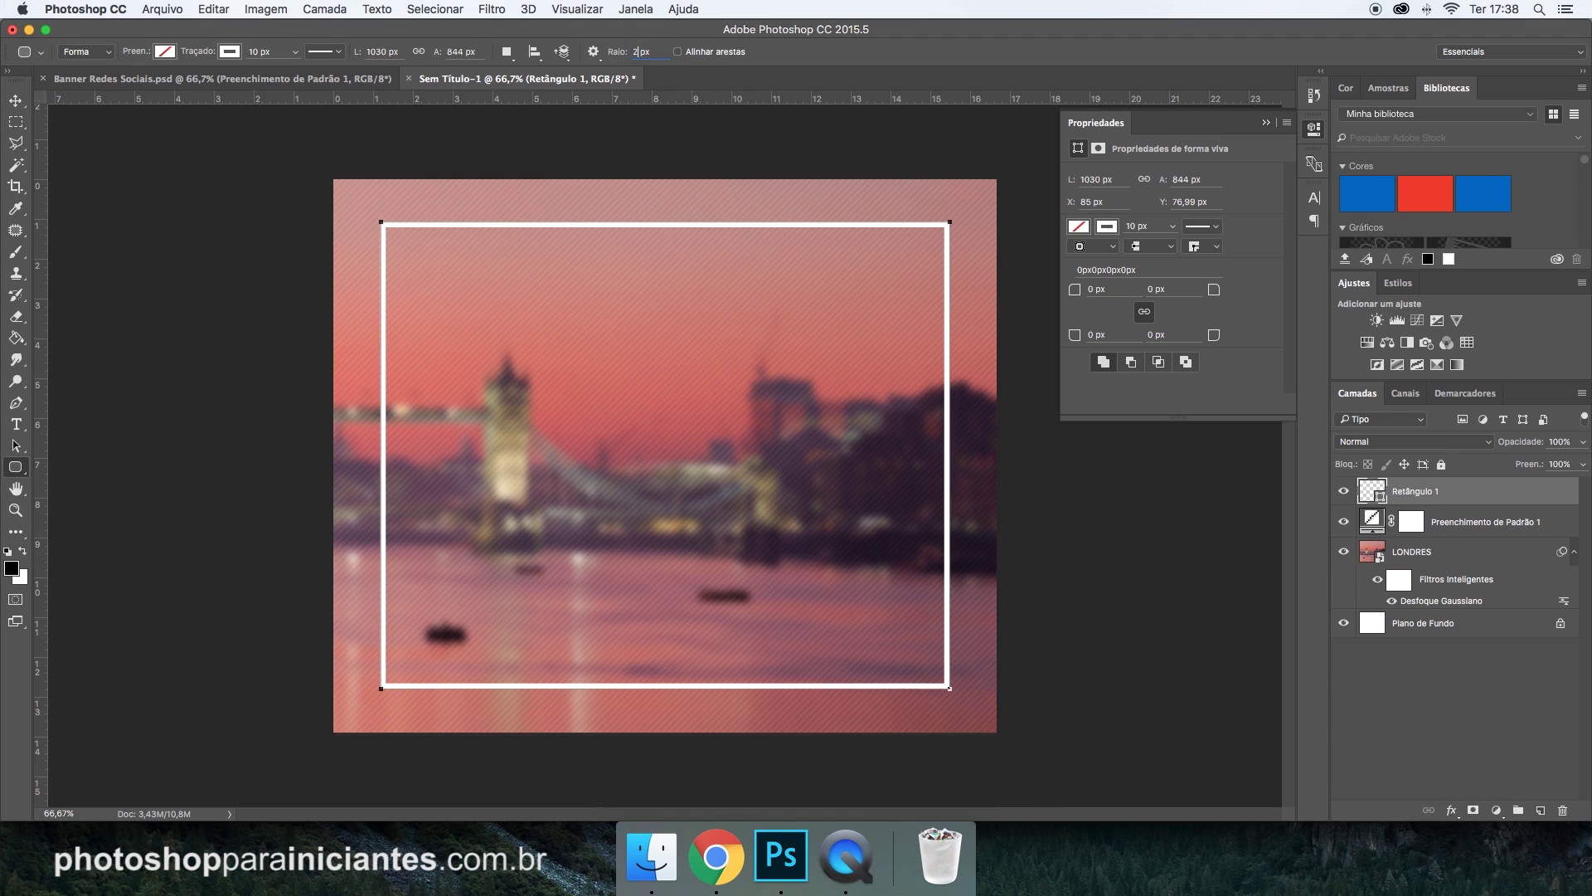
left_click_drag(532, 319, 769, 554)
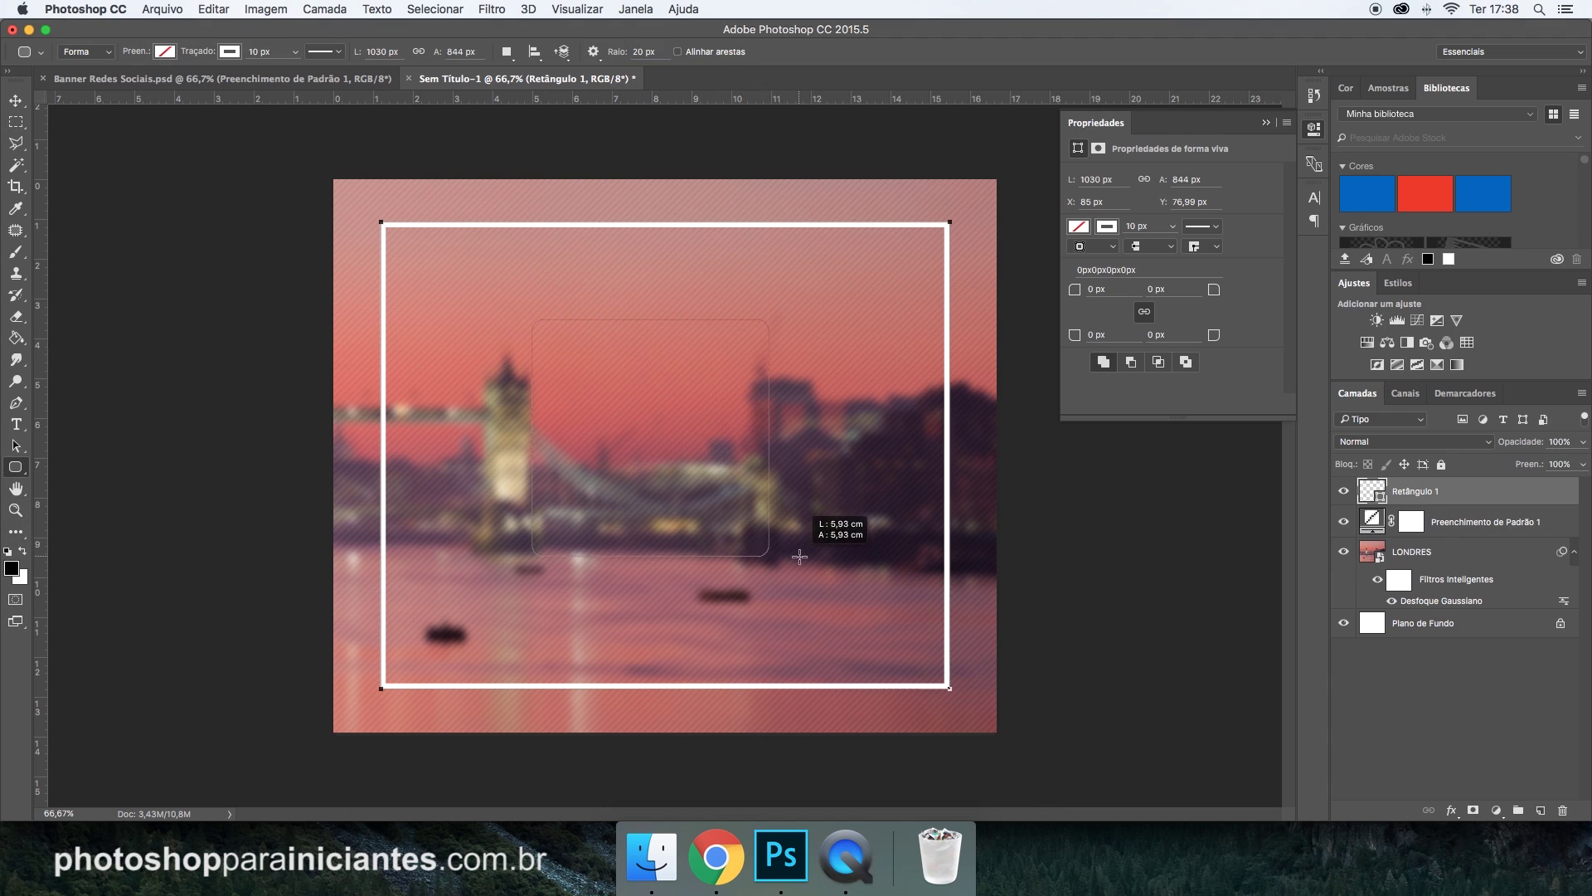
key("m")
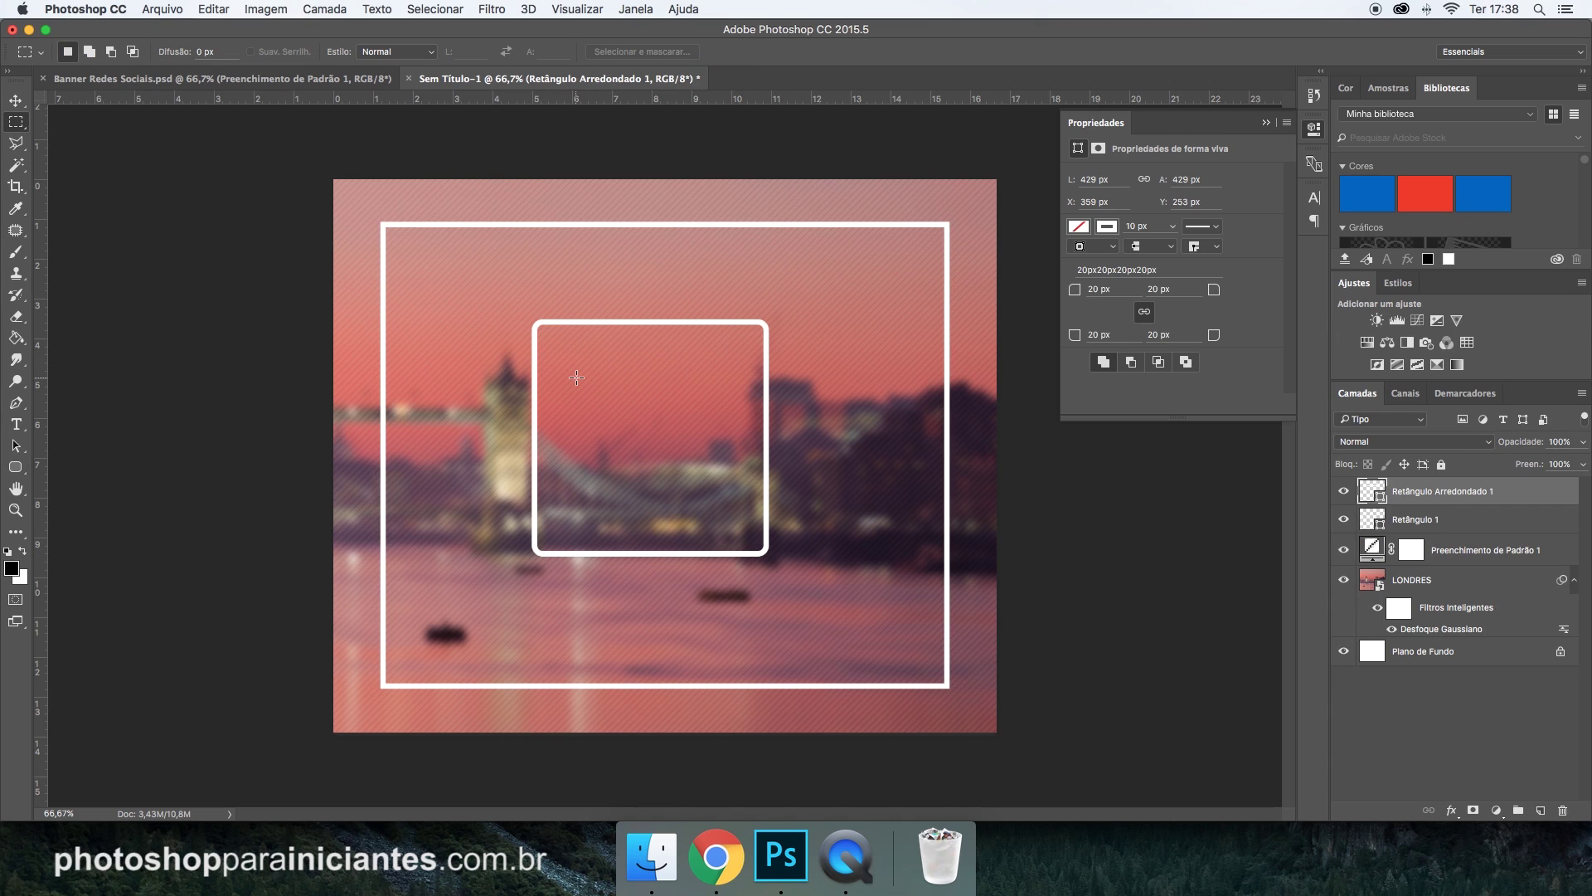
key("ctrl+z")
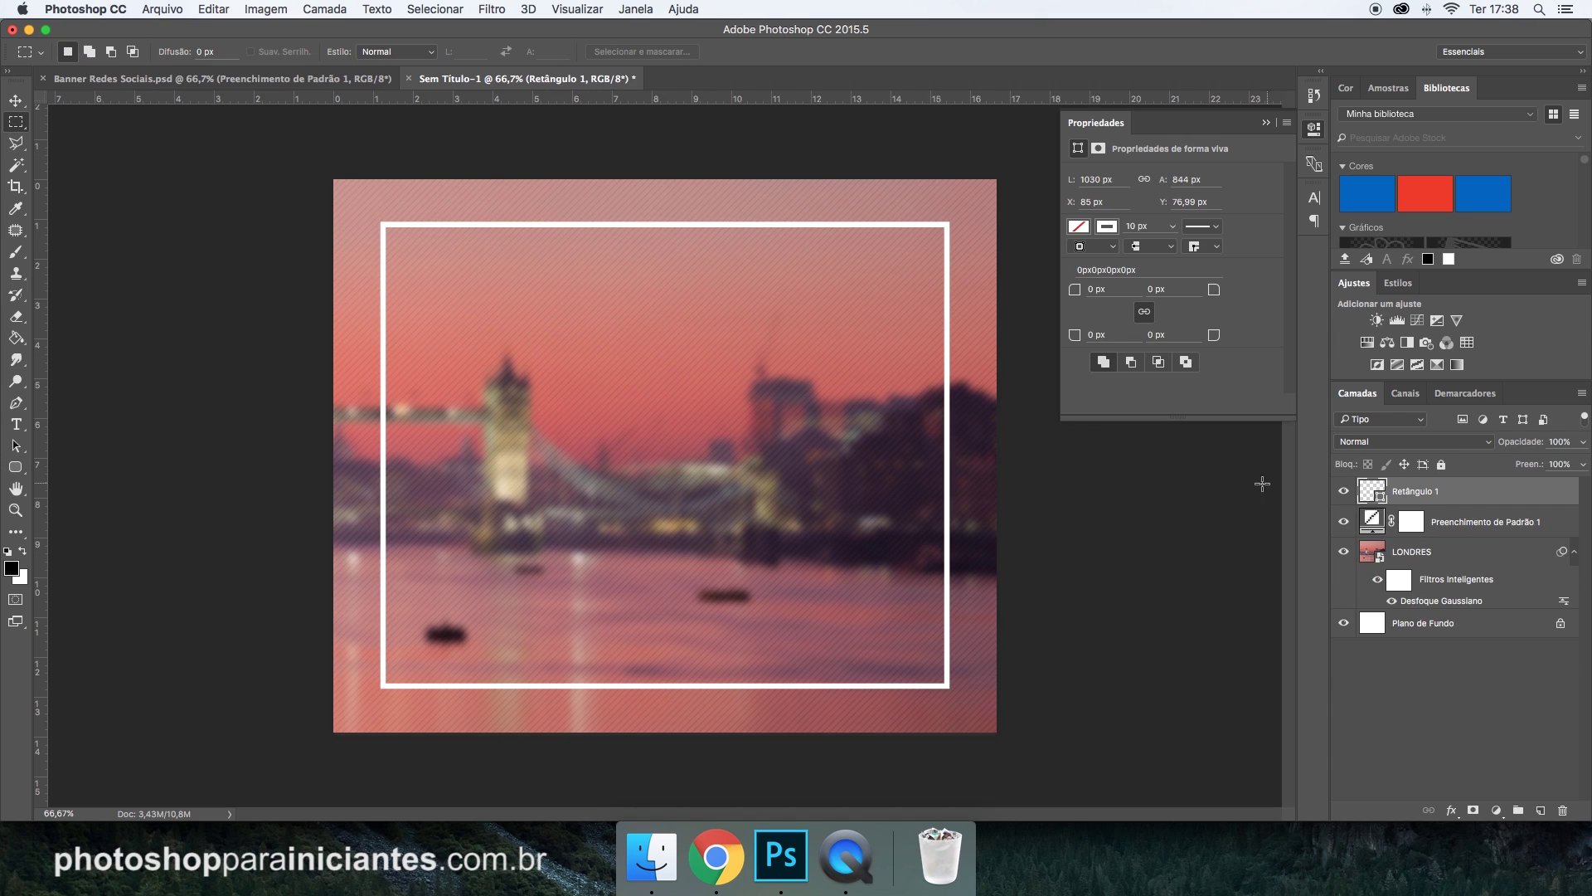
left_click(292, 80)
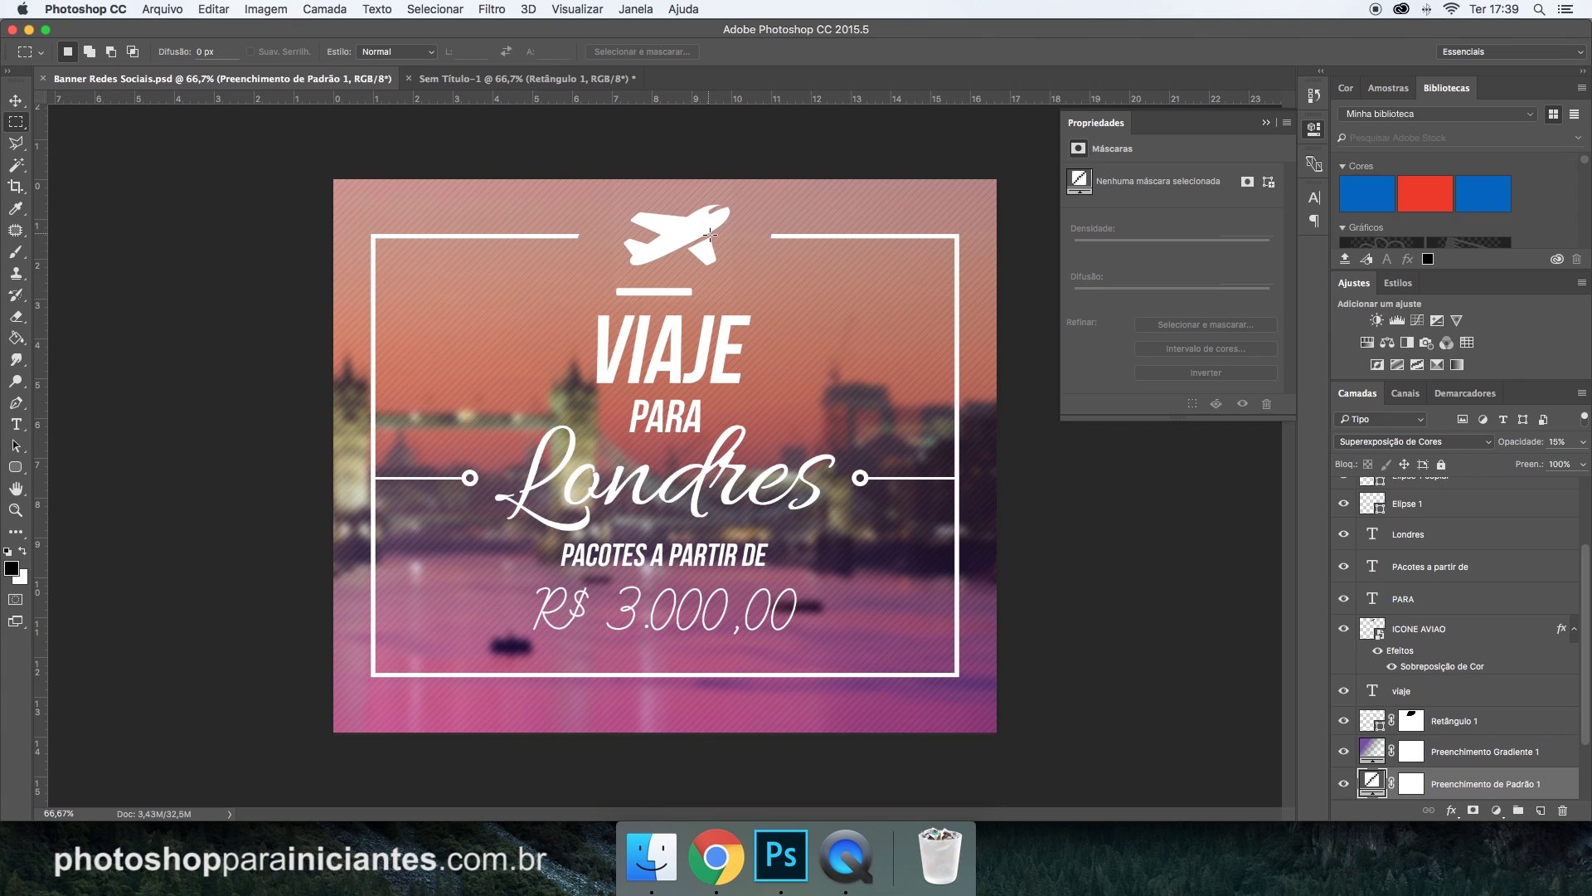
left_click(468, 80)
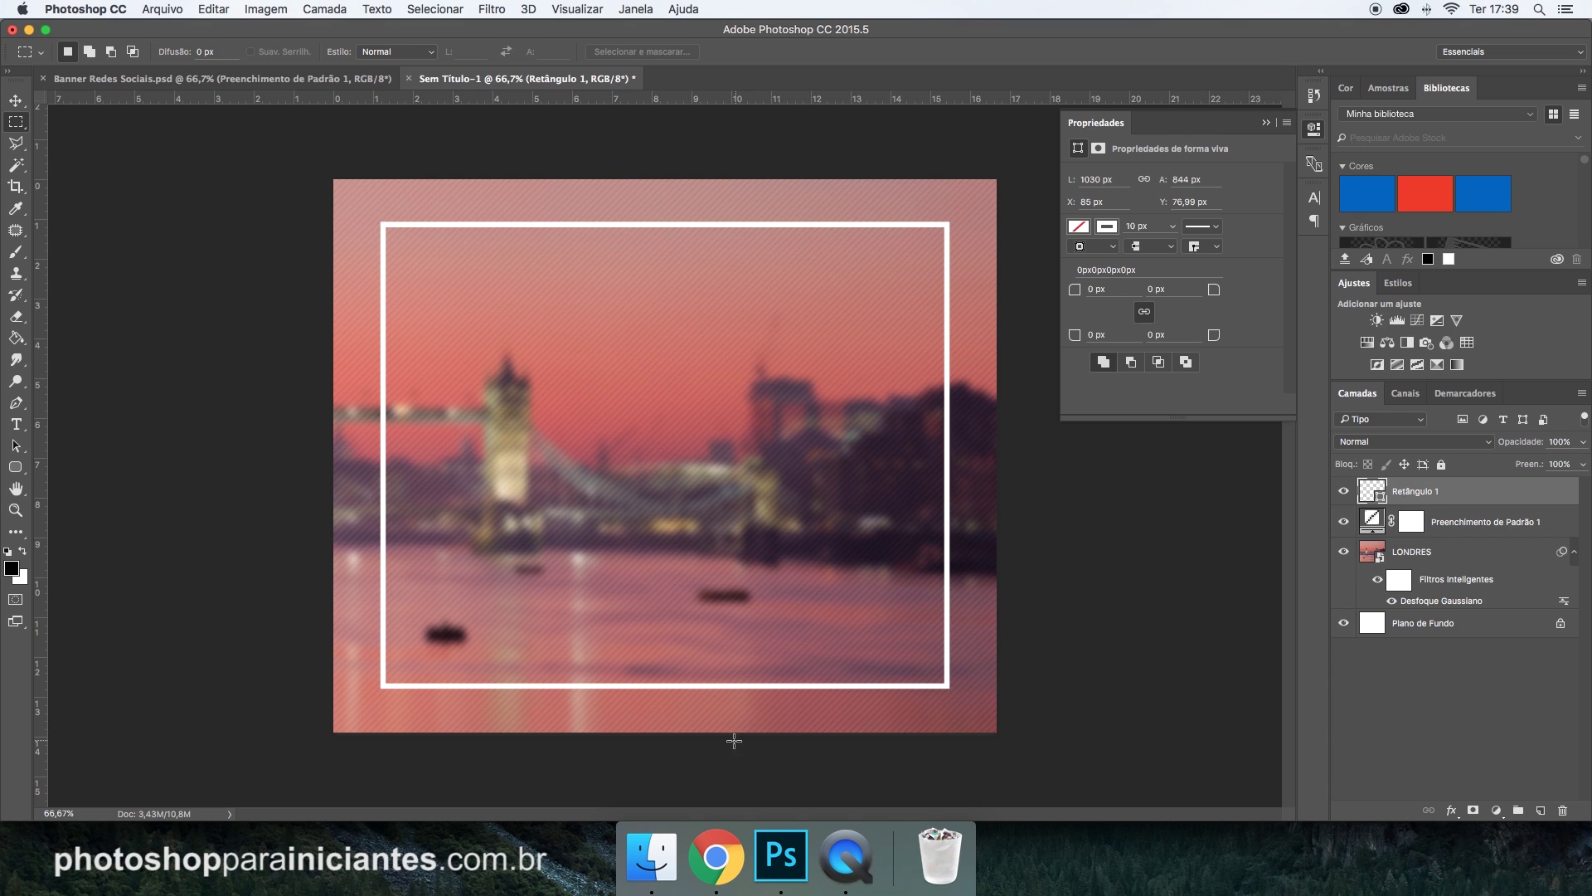
Place ICONE AVIAO.png into the banner as an embedded image.
left_click(162, 10)
mouse_move(174, 237)
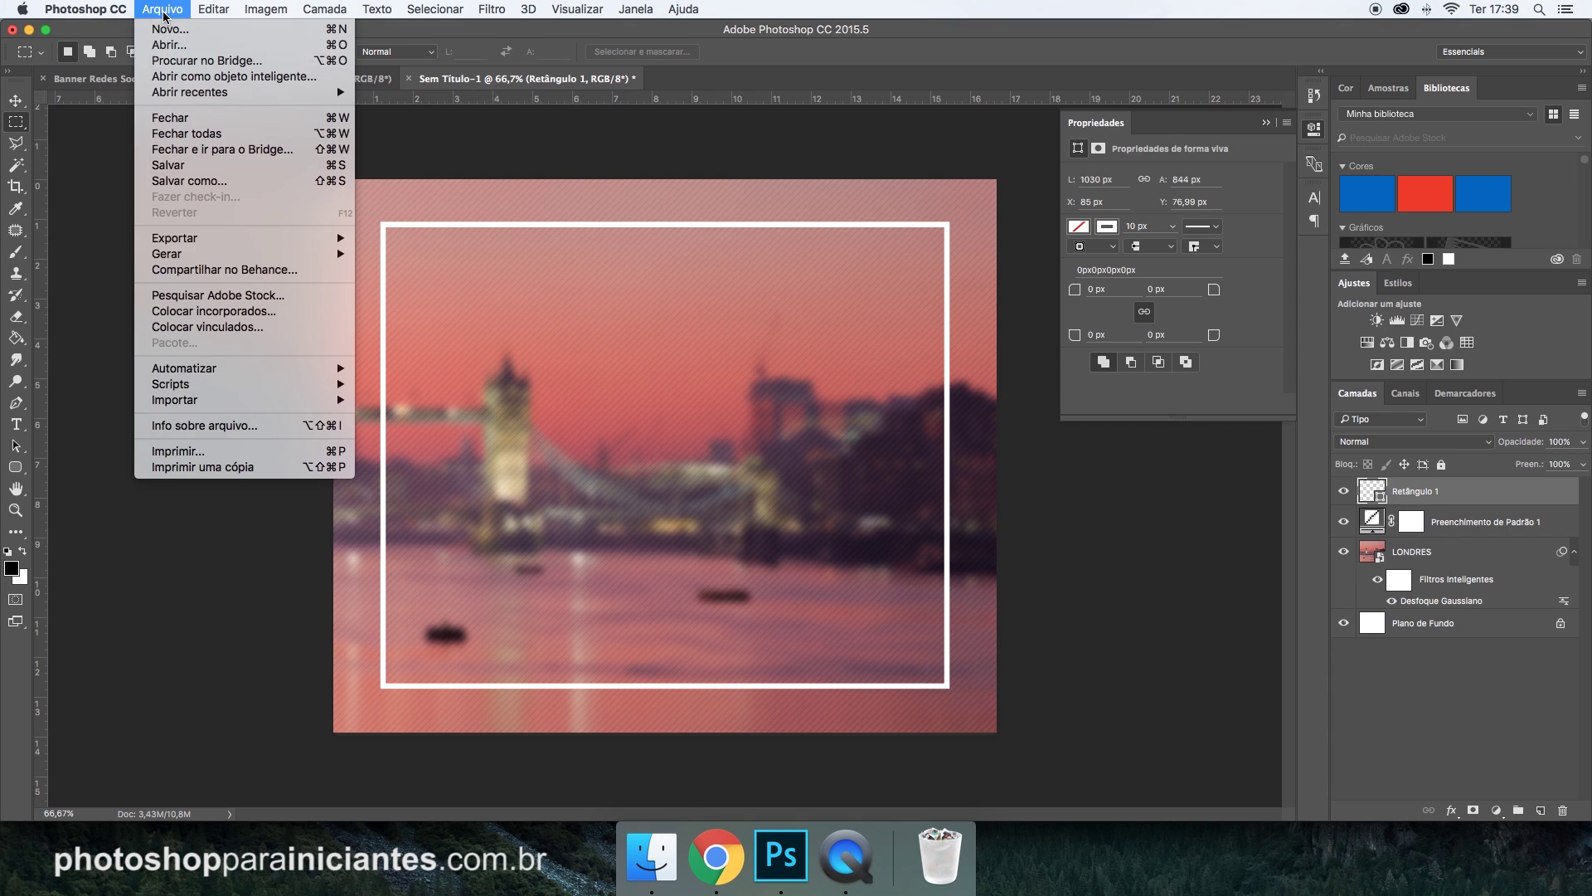
left_click(219, 312)
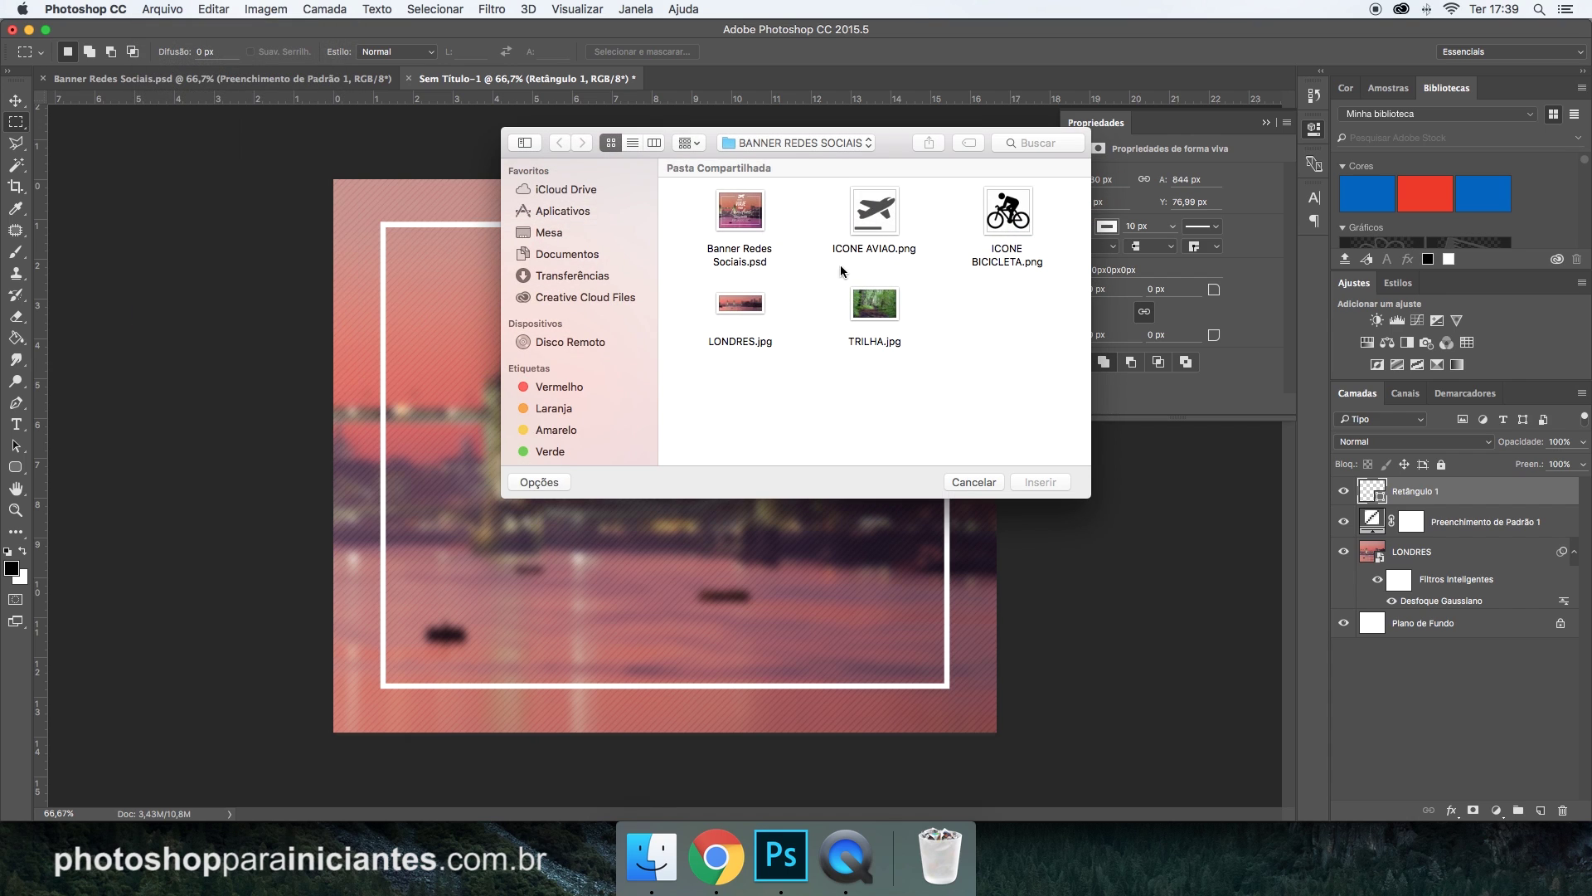
left_click(877, 225)
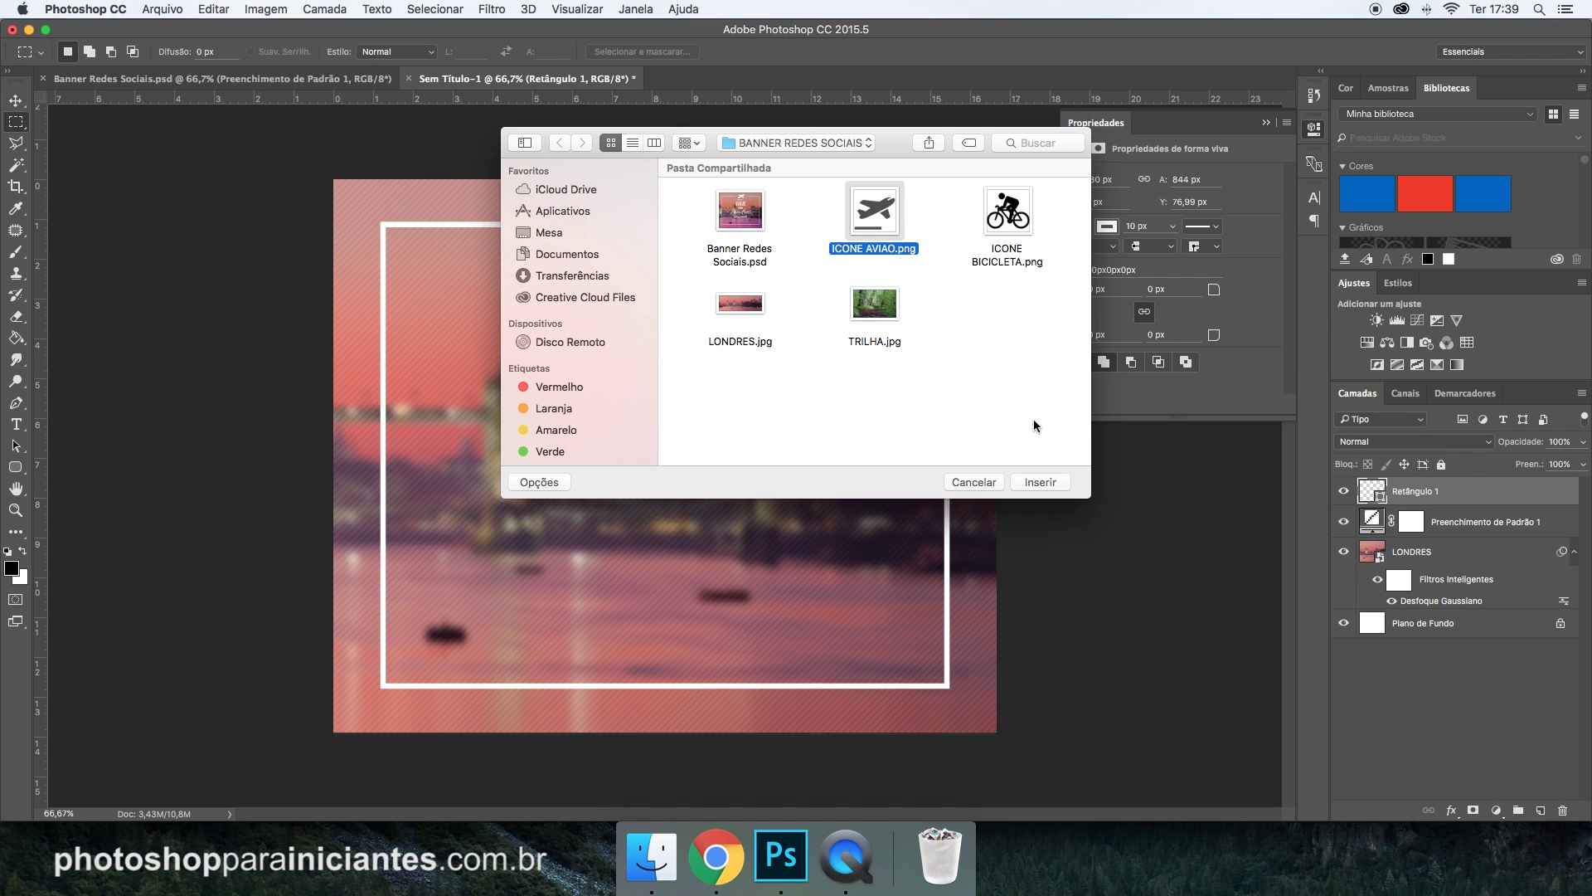
left_click(1031, 487)
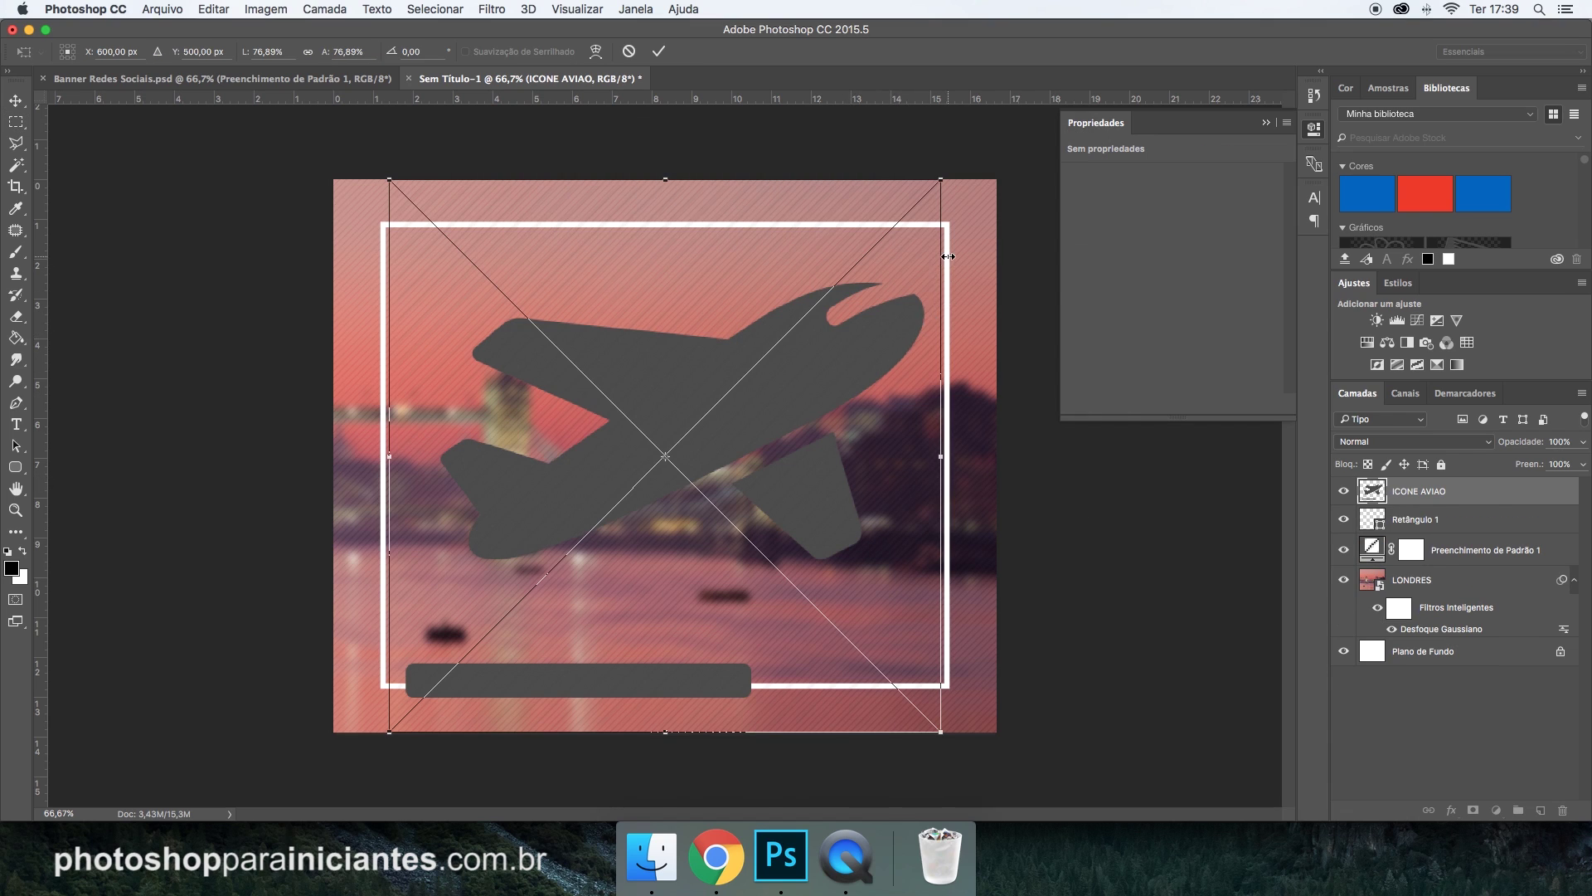
Scale the plane icon to about 17% and set it at the frame's top centre.
left_click_drag(940, 180, 759, 401)
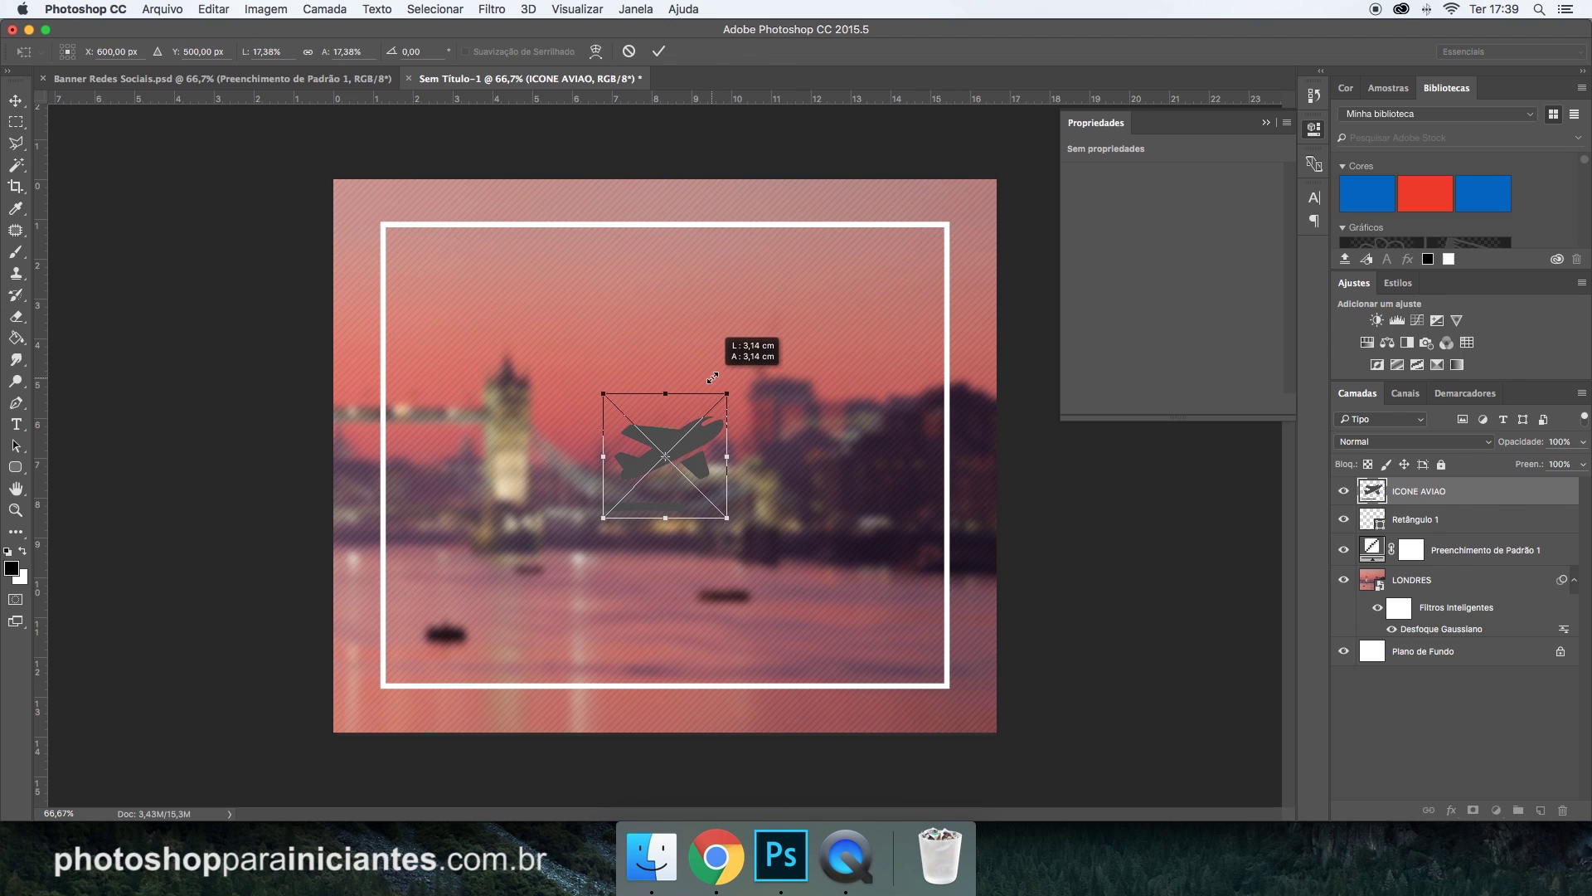
left_click_drag(700, 352, 731, 200)
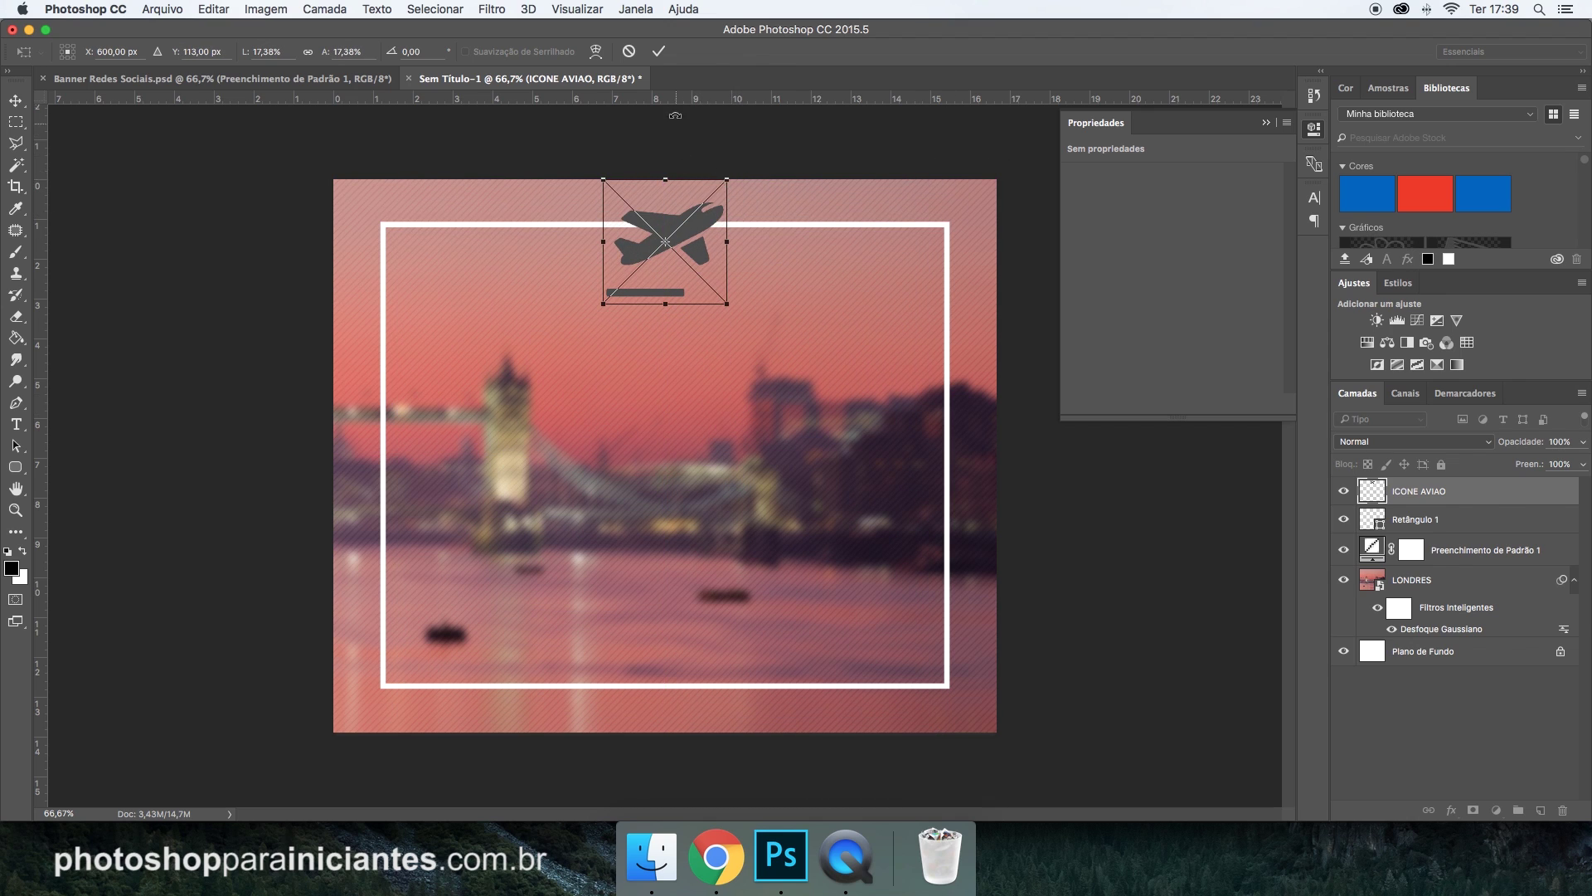
left_click(660, 51)
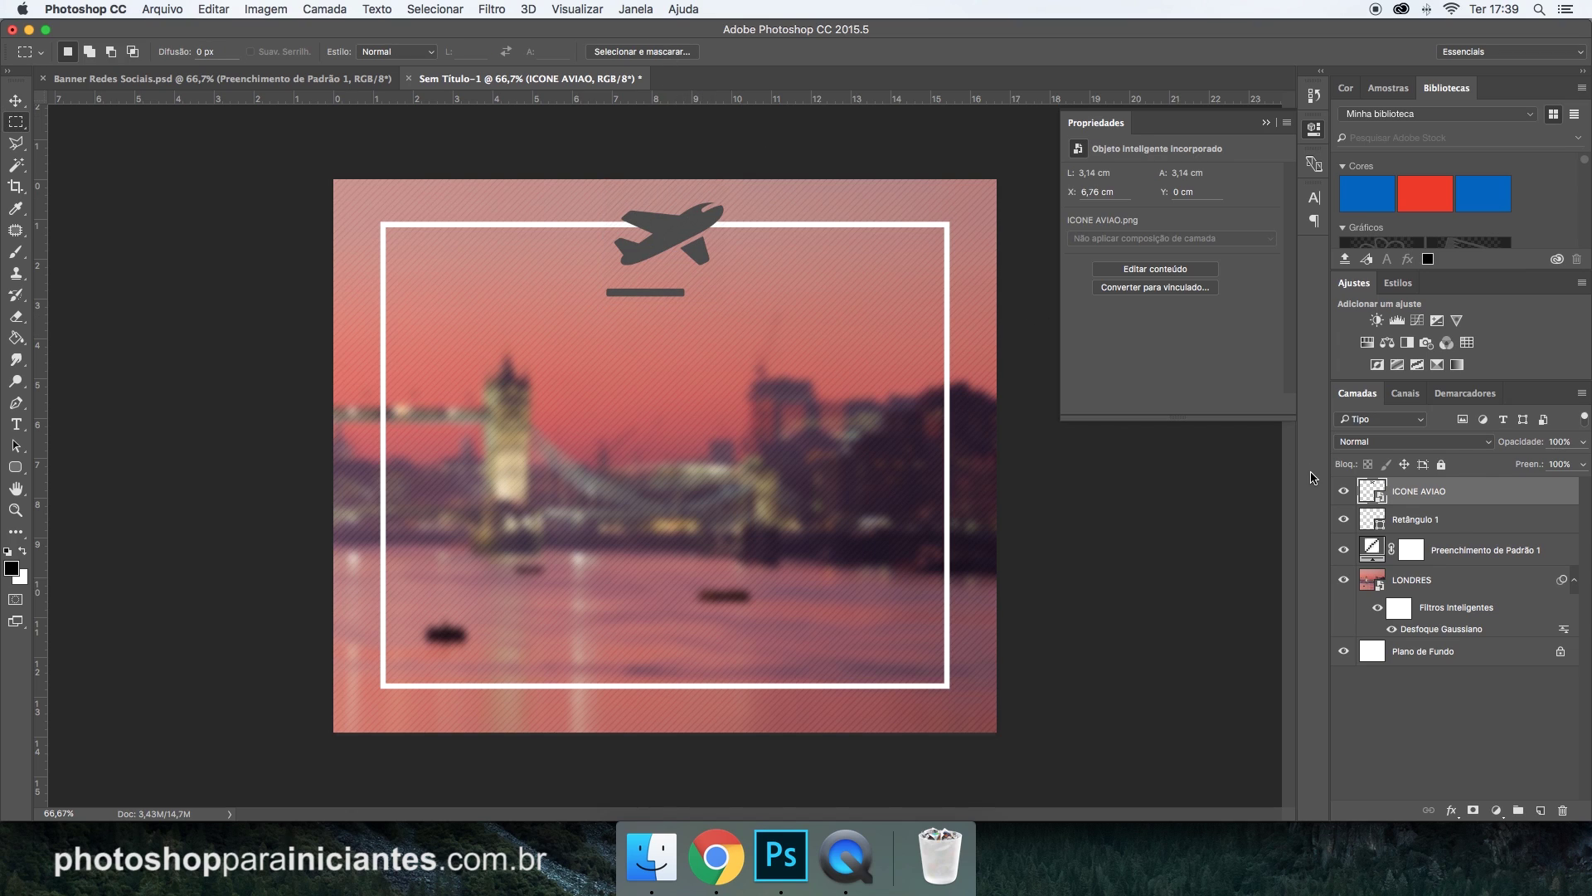
left_click(1344, 491)
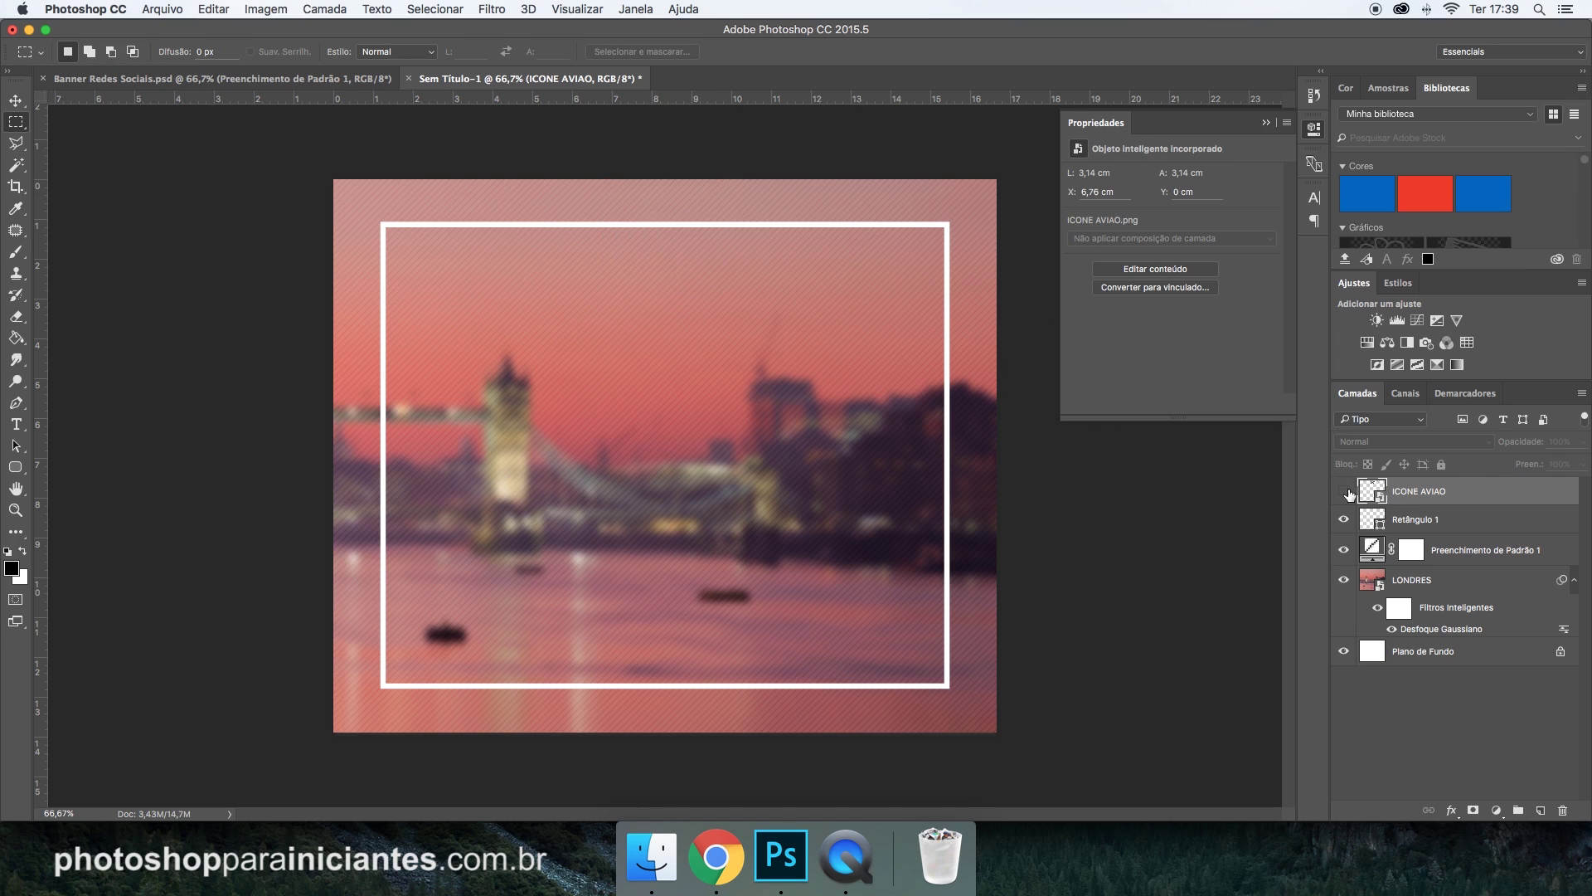
Give the ICONE AVIAO layer a white (#ffffff) Color Overlay effect.
double_click(1501, 495)
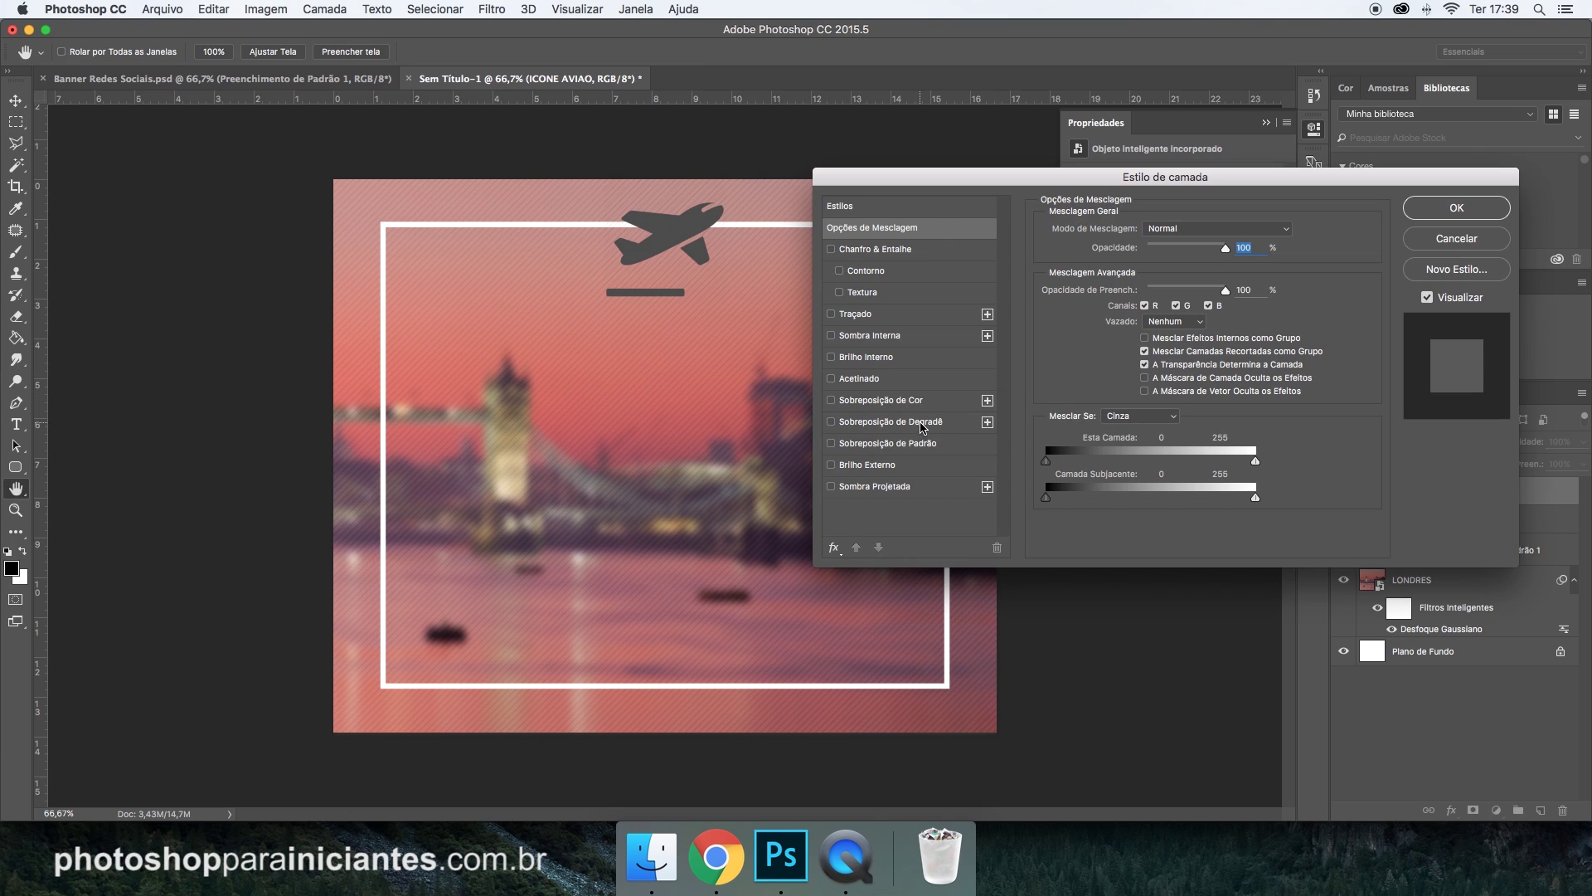
left_click(893, 407)
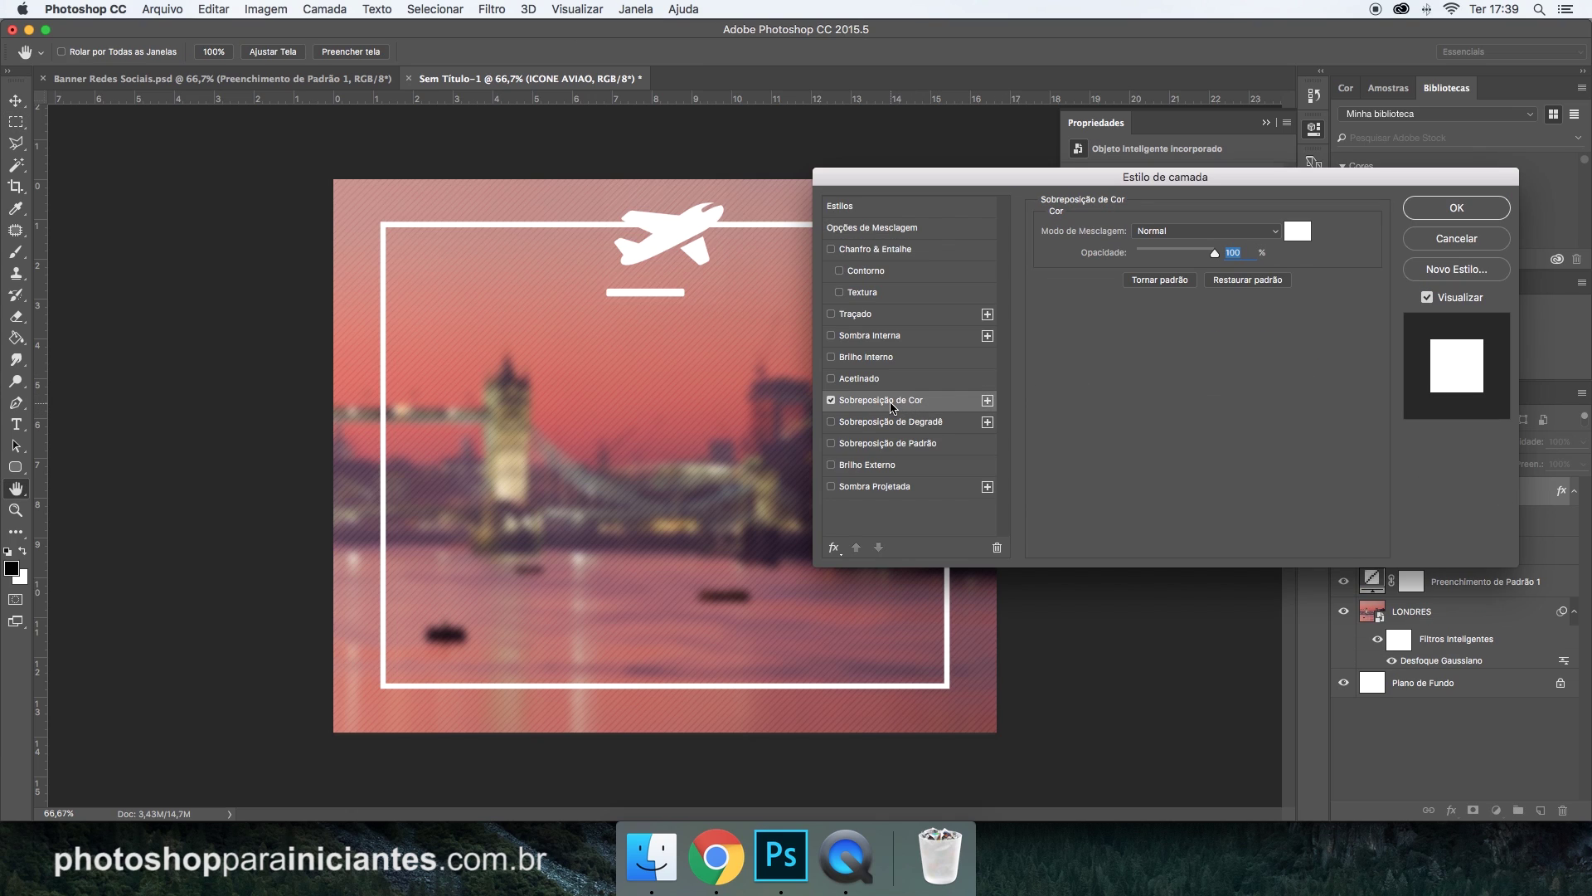
left_click(1298, 230)
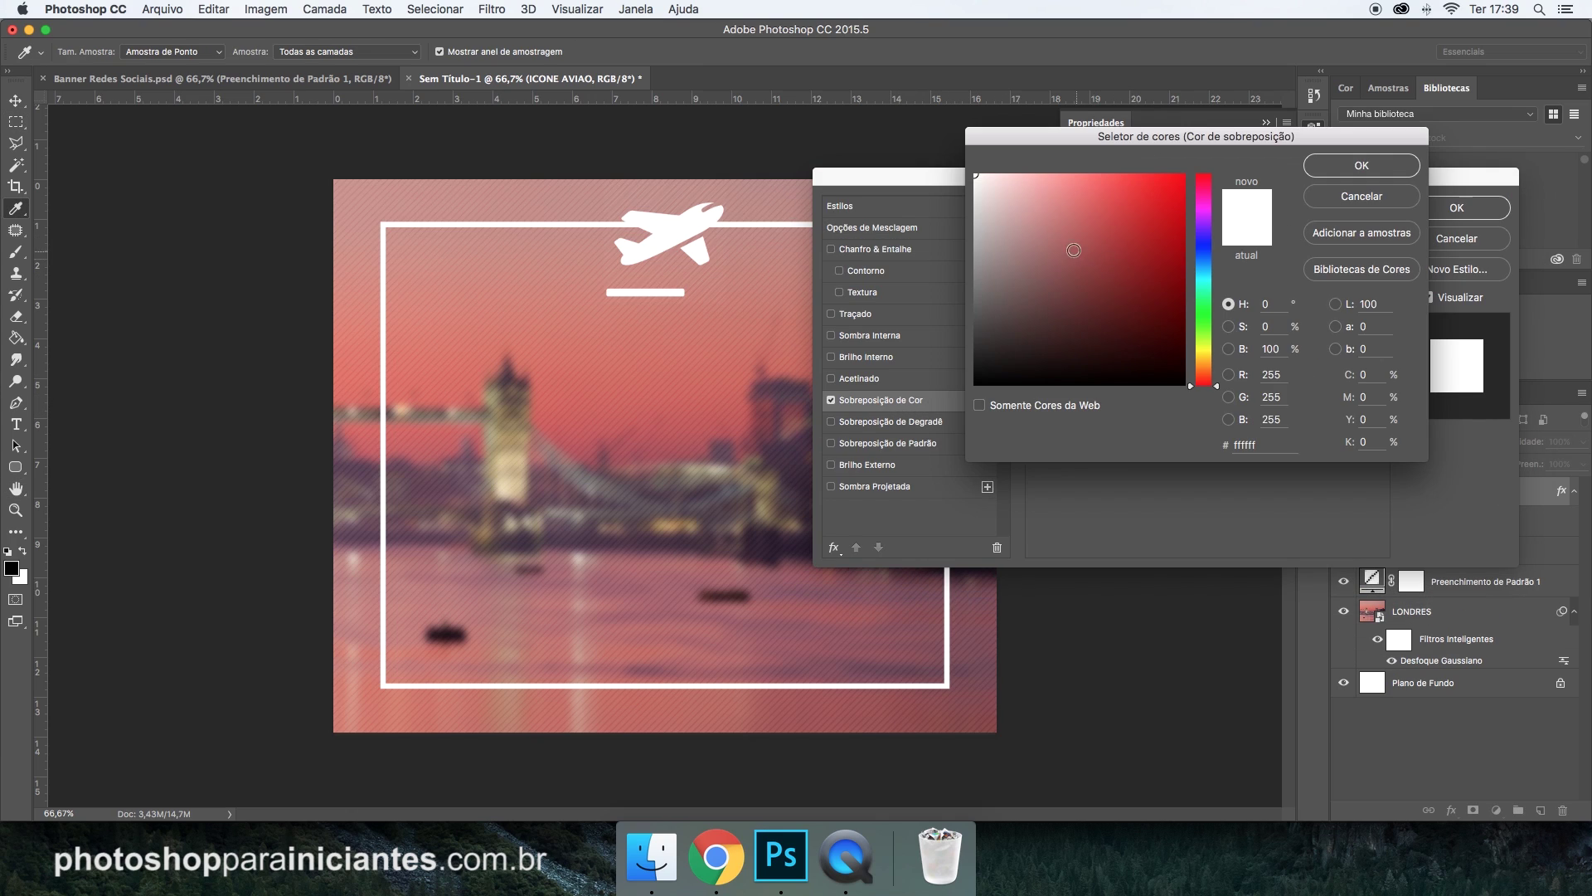
left_click(1360, 165)
left_click(1456, 207)
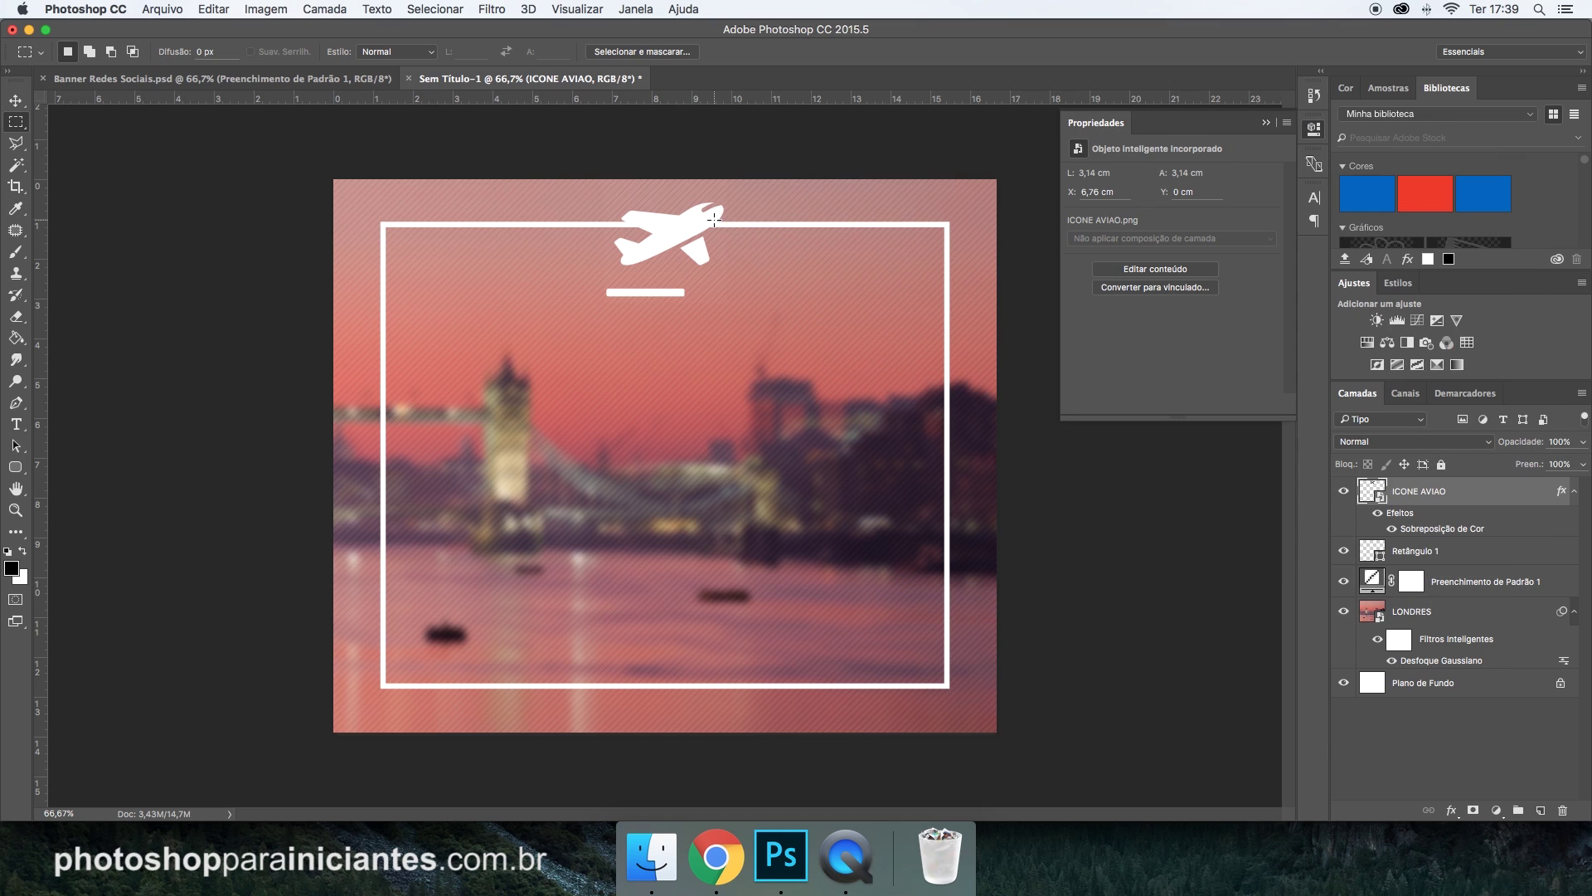
Add a layer mask to Retângulo 1 and draw a polygonal selection around the plane.
left_click(1344, 551)
left_click(1423, 551)
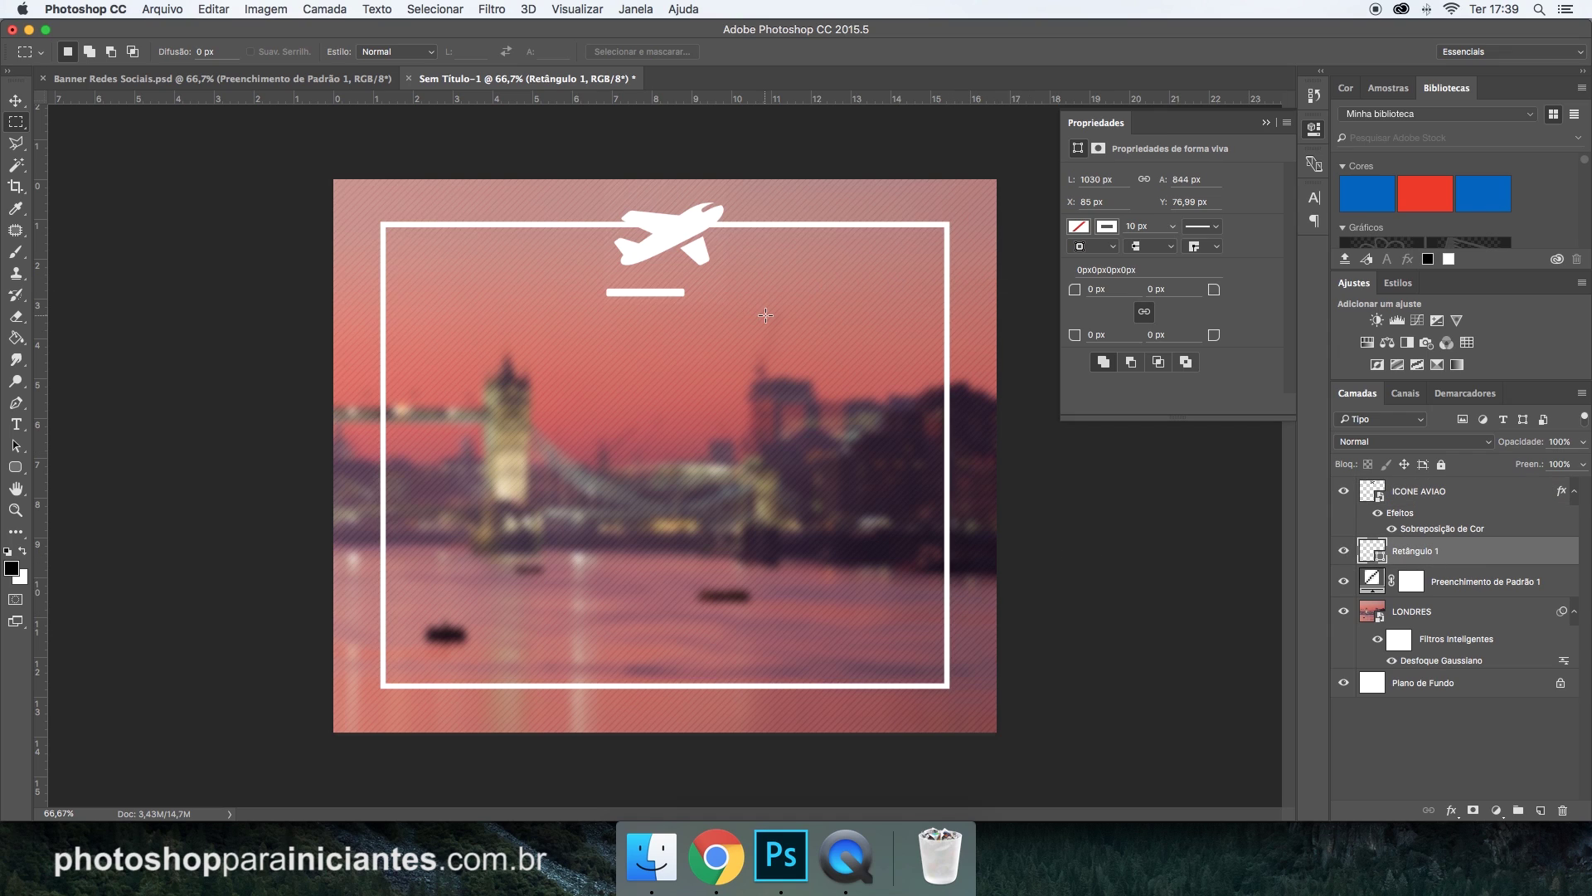
left_click(1475, 810)
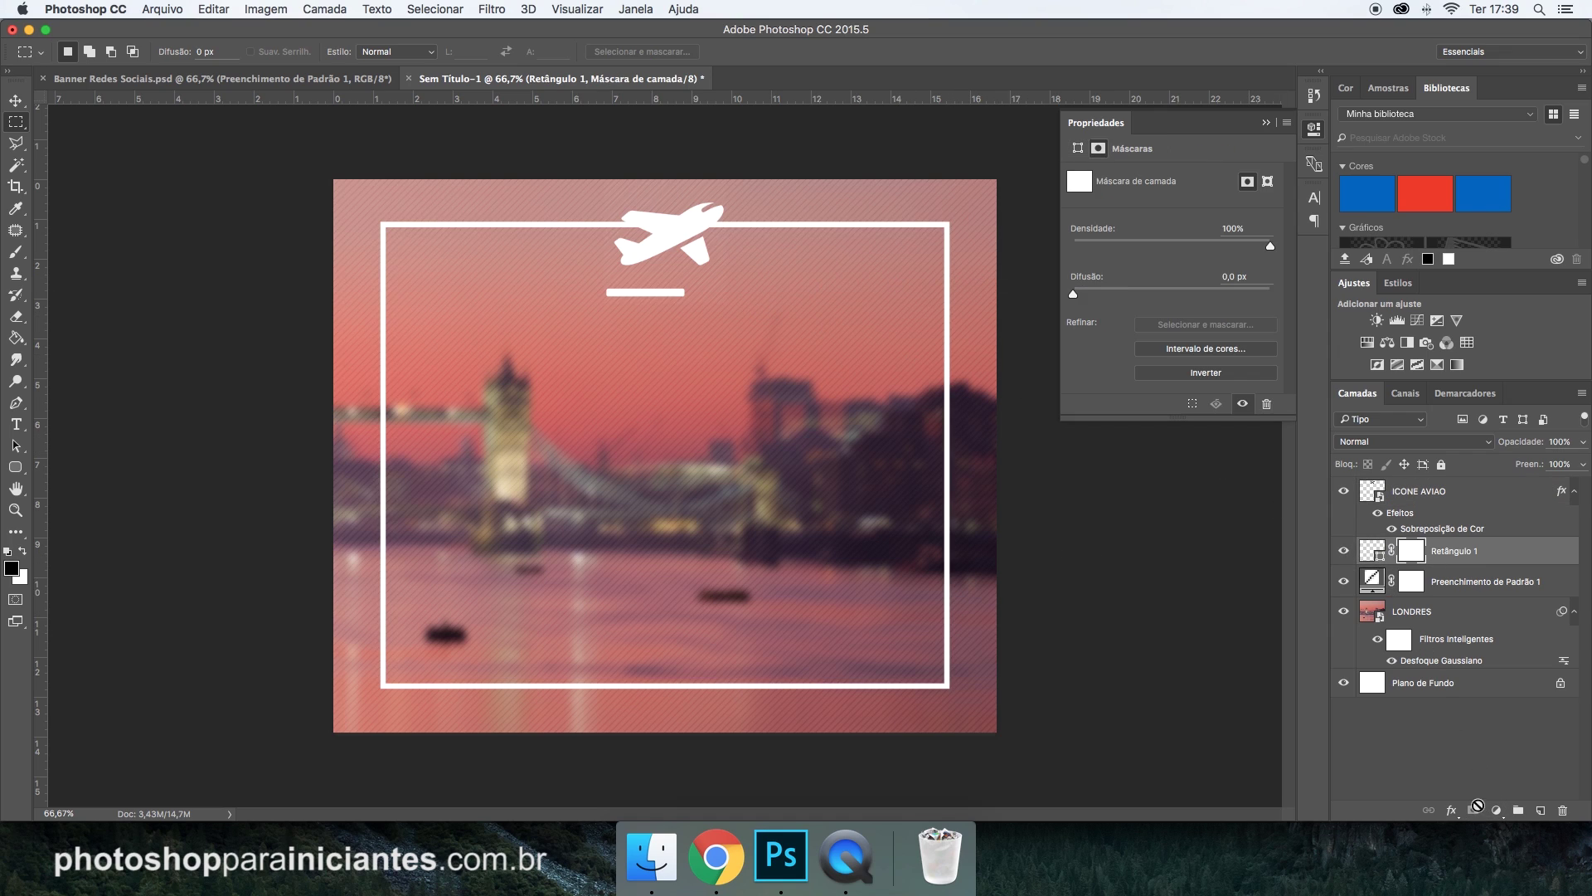
left_click(17, 144)
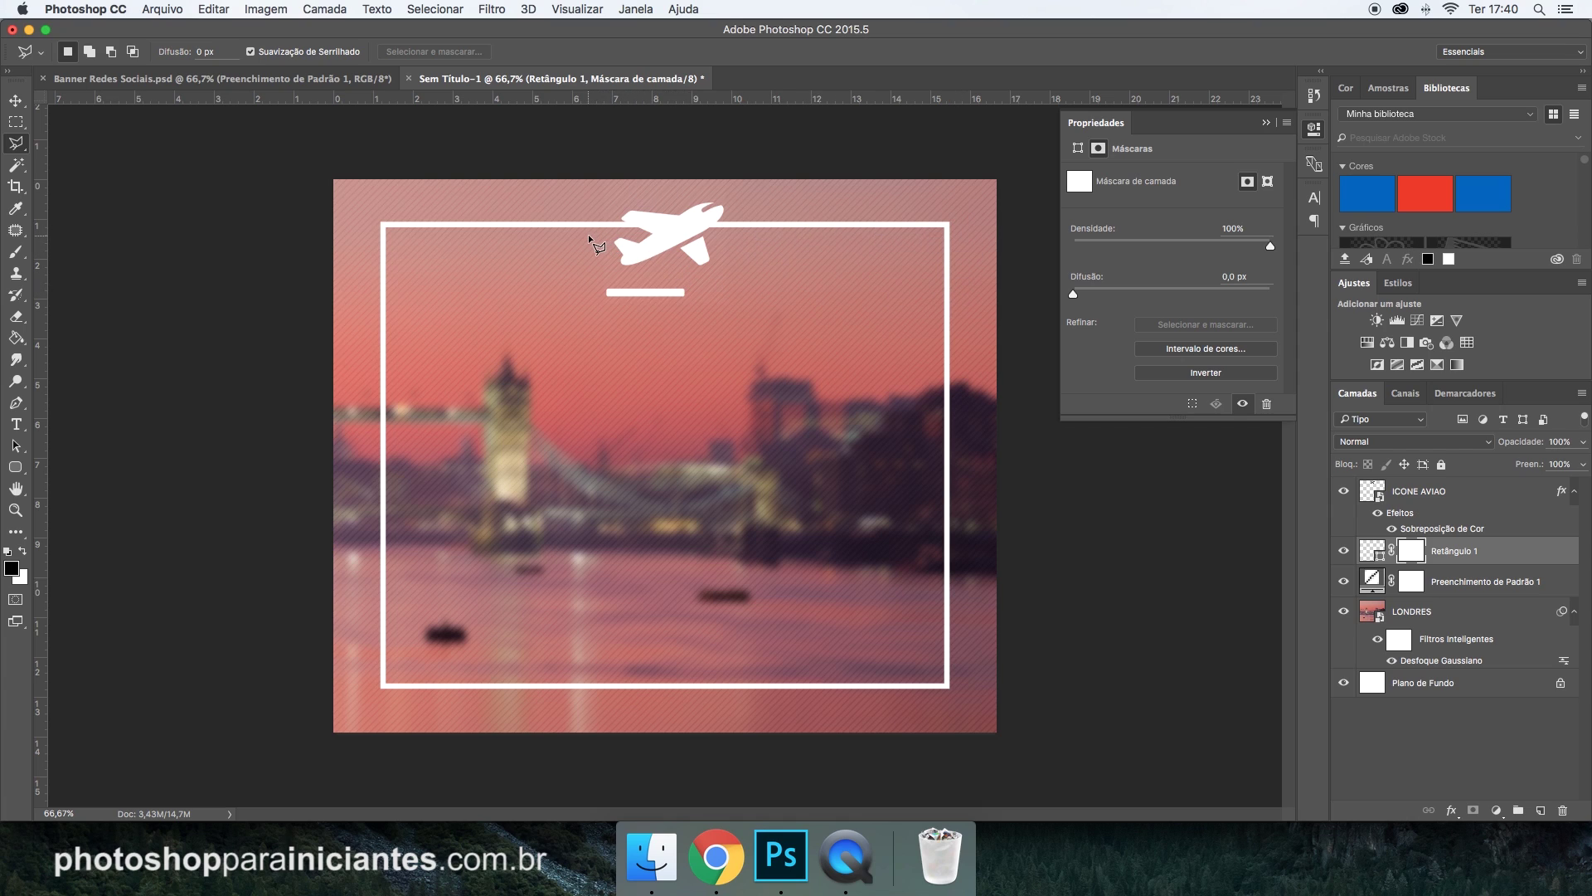
left_click(631, 194)
left_click(730, 230)
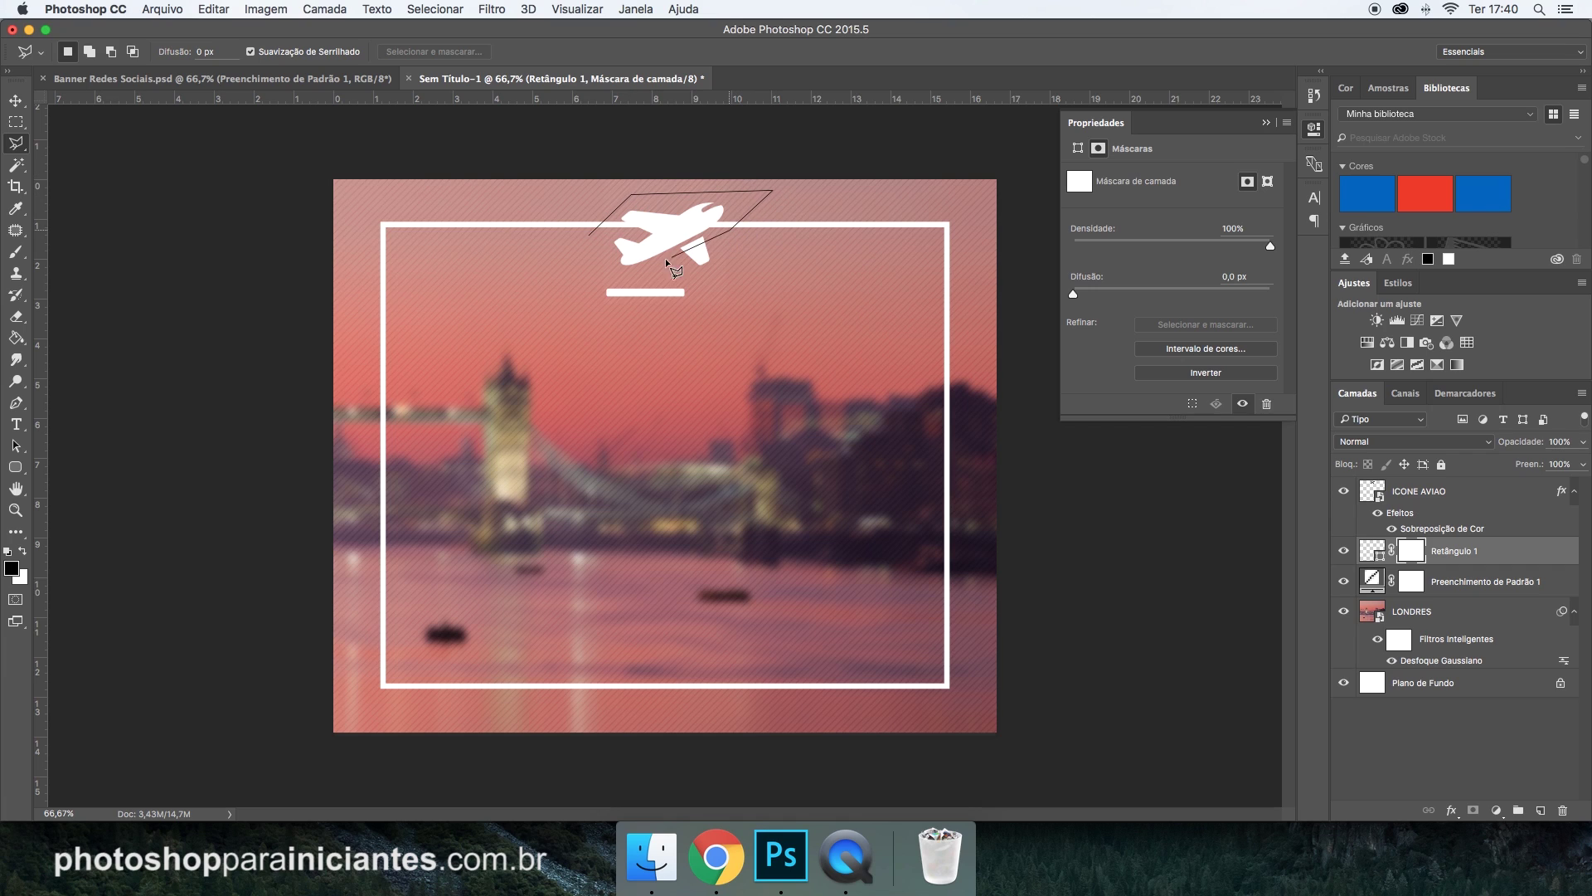
double_click(601, 261)
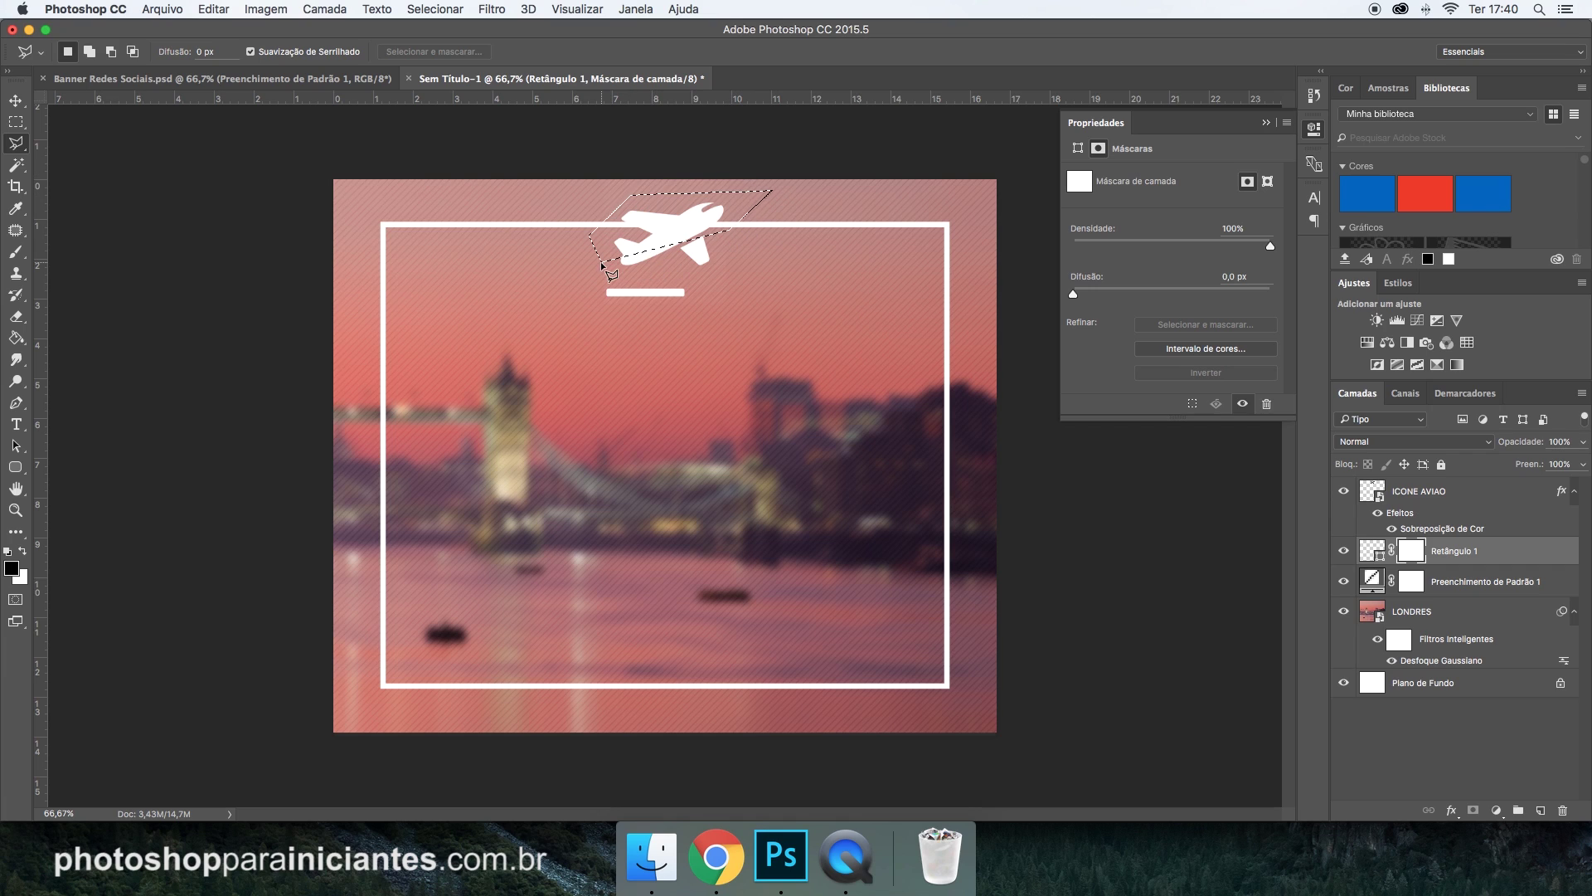
Paint out the frame line behind the plane, deselect, and view the Banner Redes Sociais.psd reference.
left_click(14, 253)
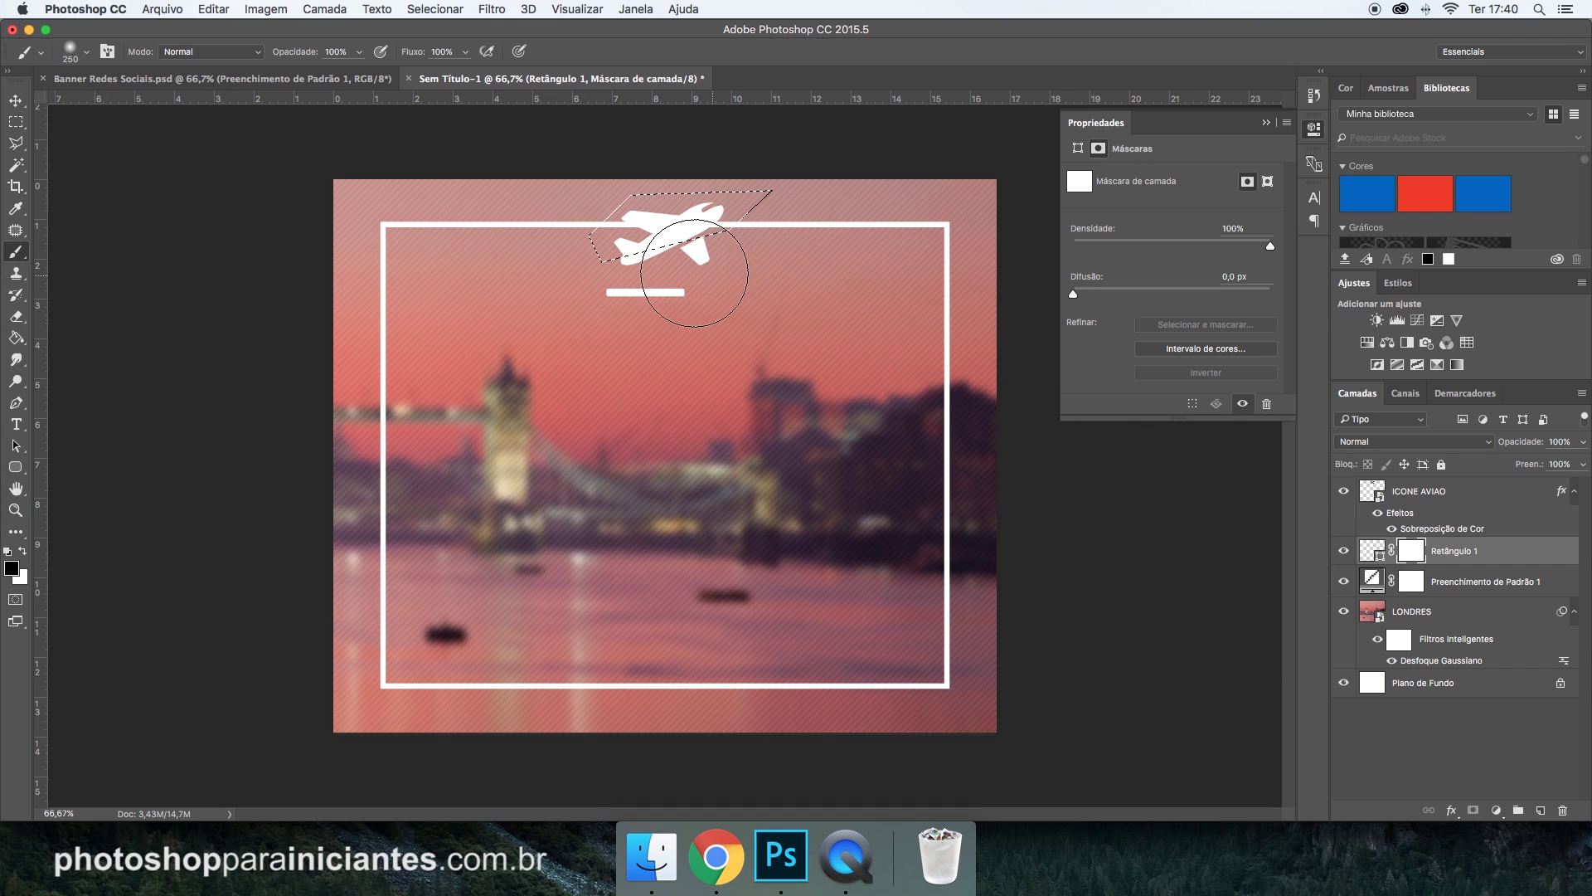
left_click_drag(704, 241, 647, 228)
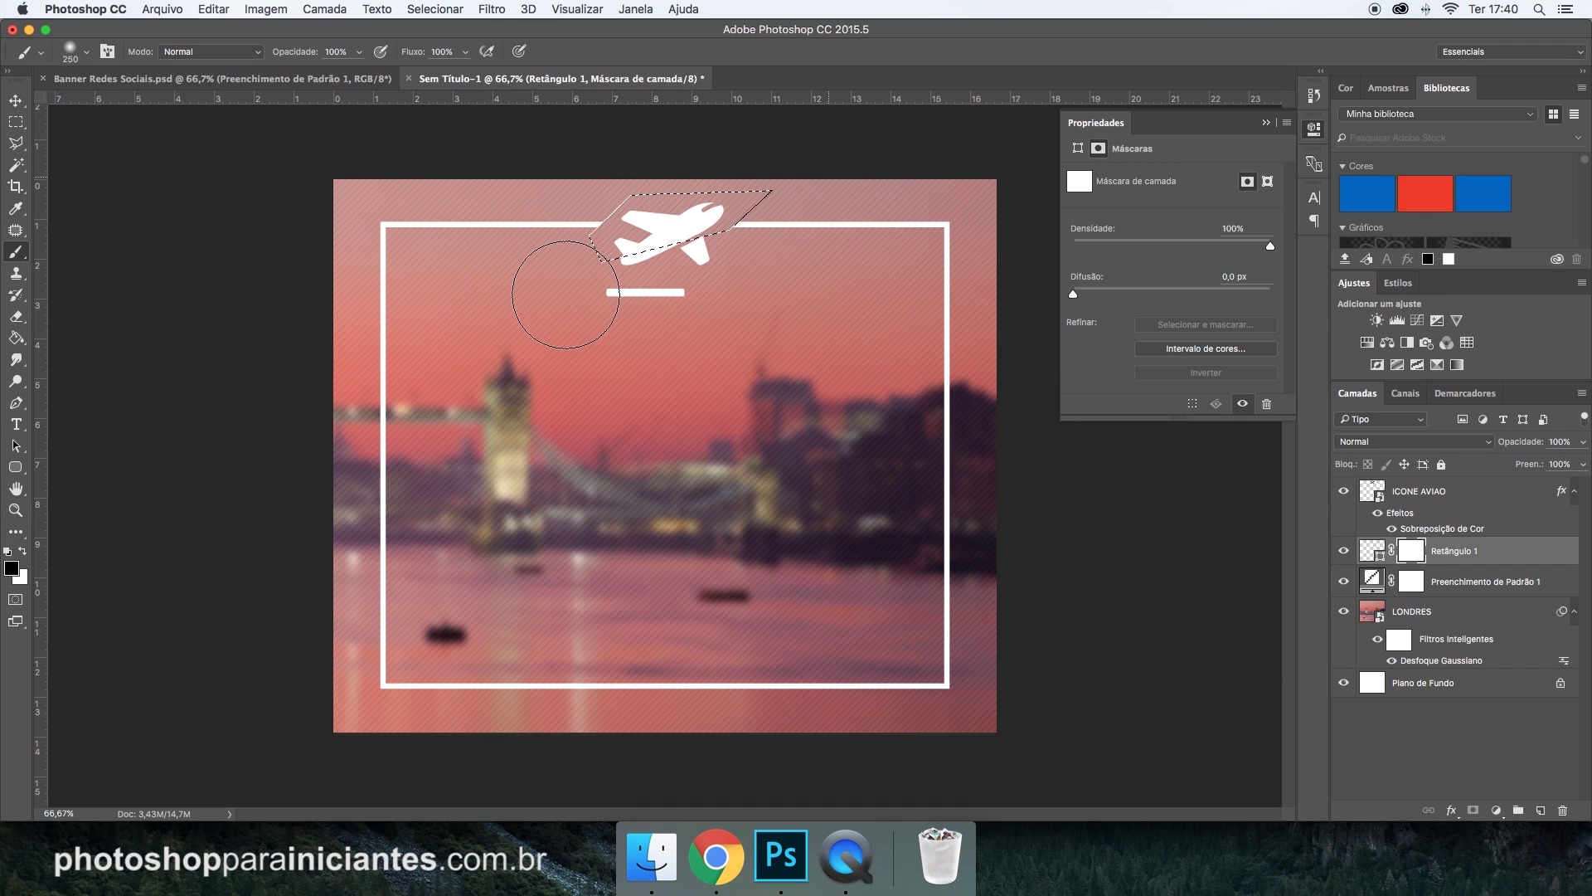
key("super+d")
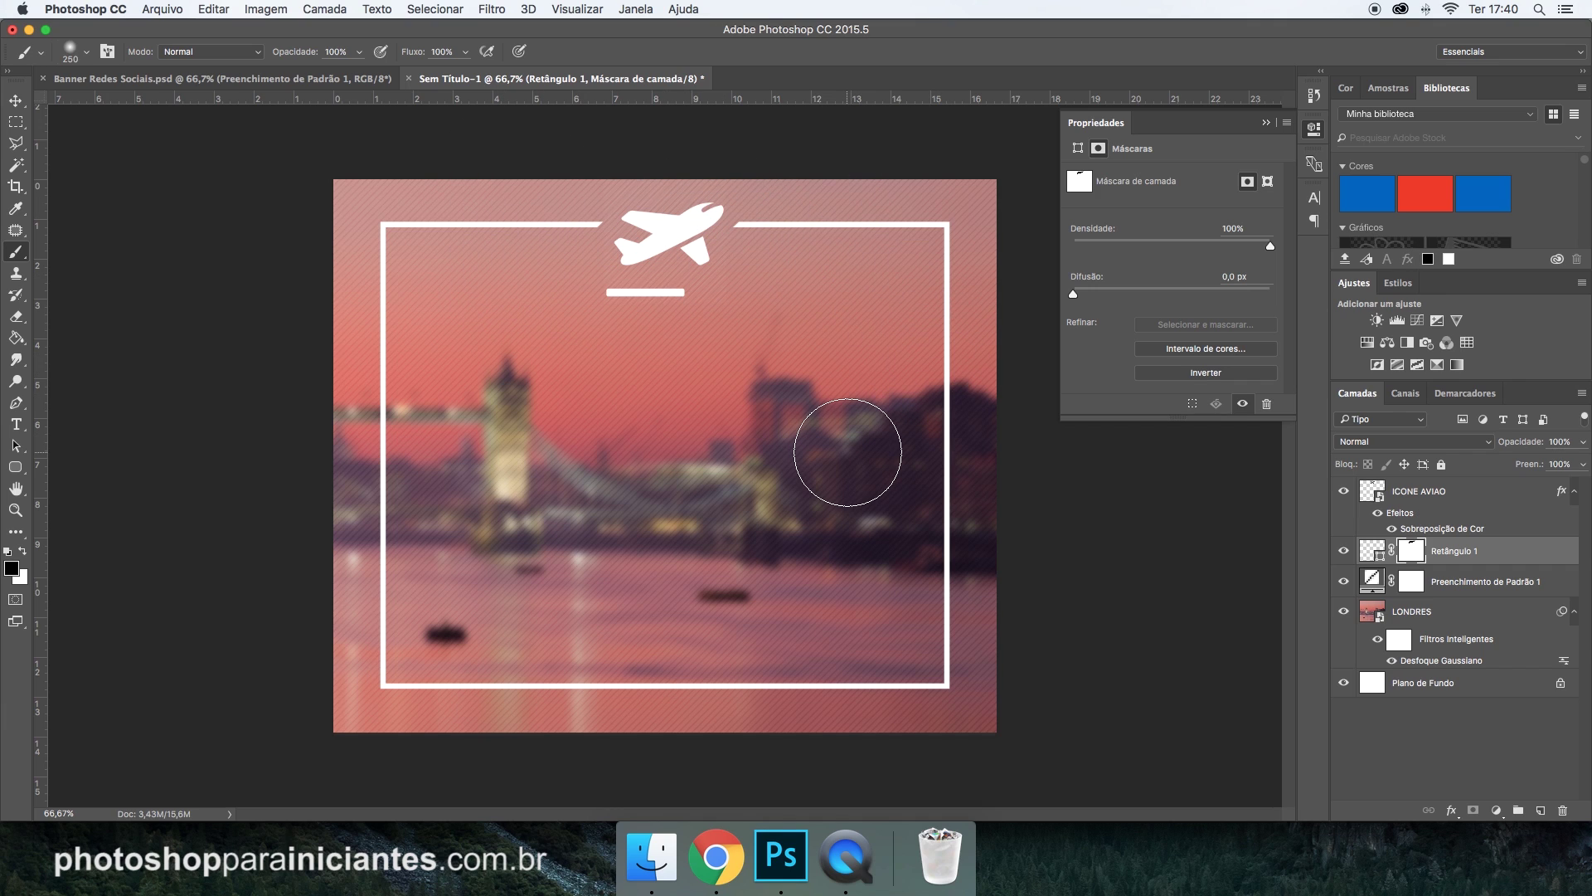
left_click(315, 79)
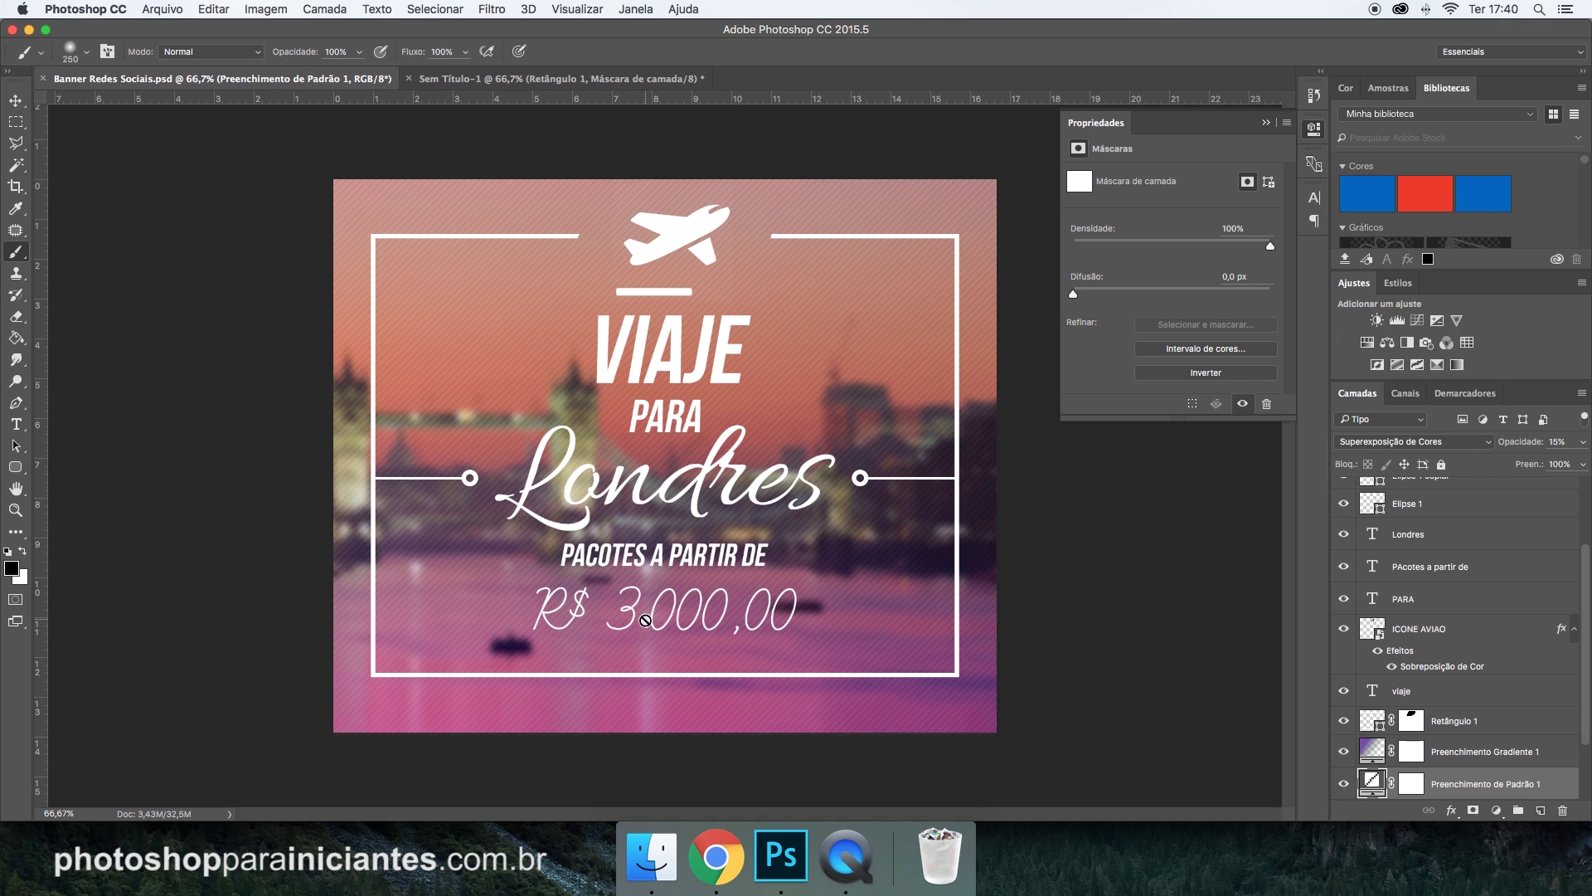
Back in Sem Título-1, add a VIAJE text line below the plane.
left_click(469, 80)
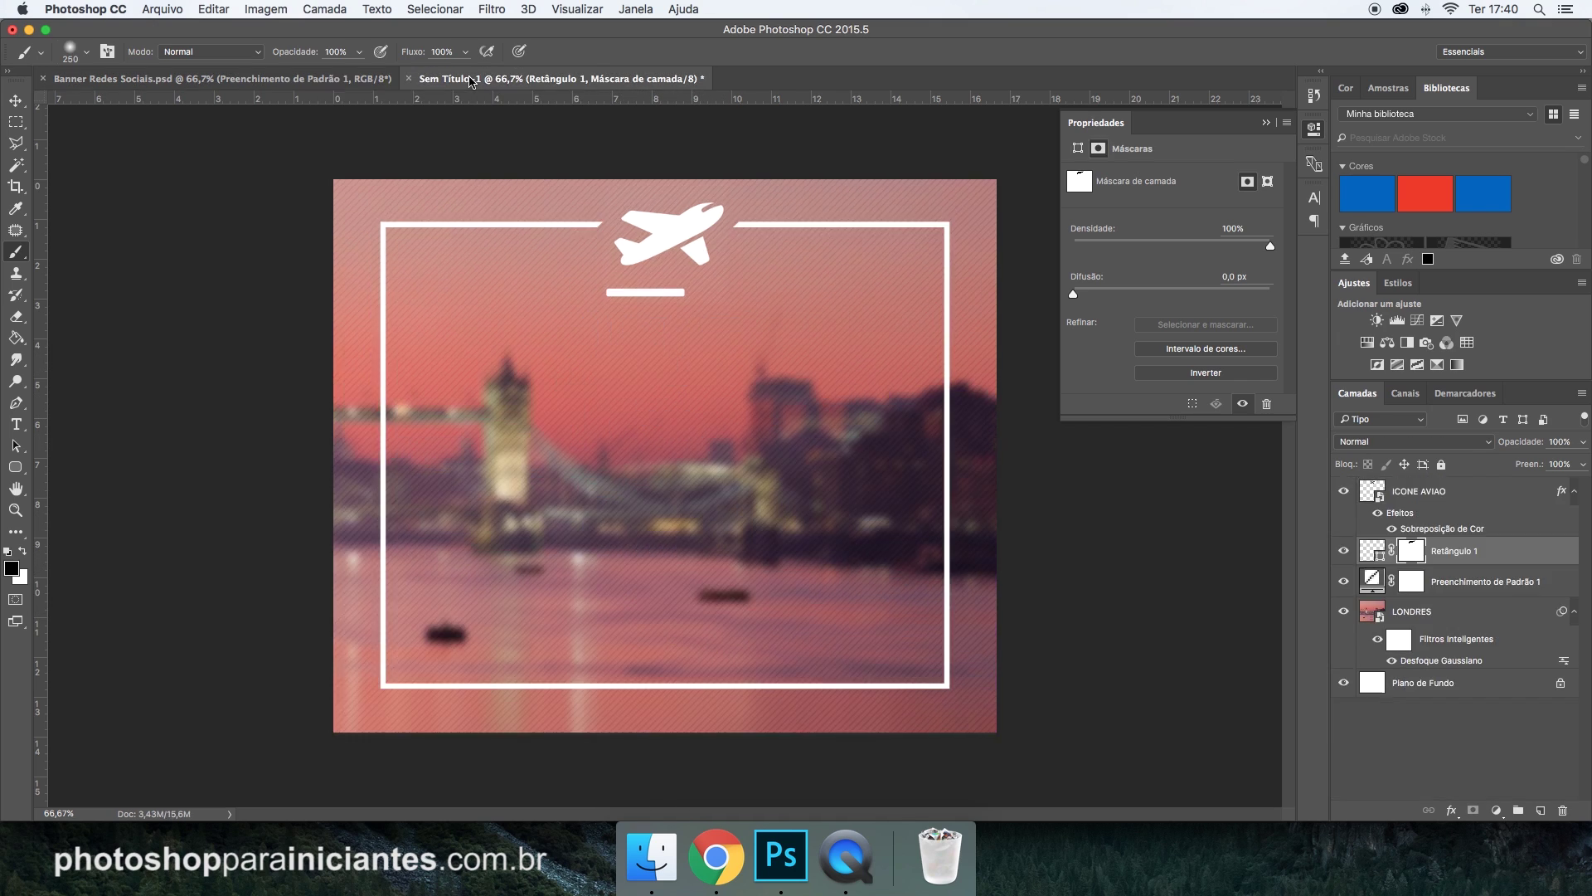
left_click(18, 426)
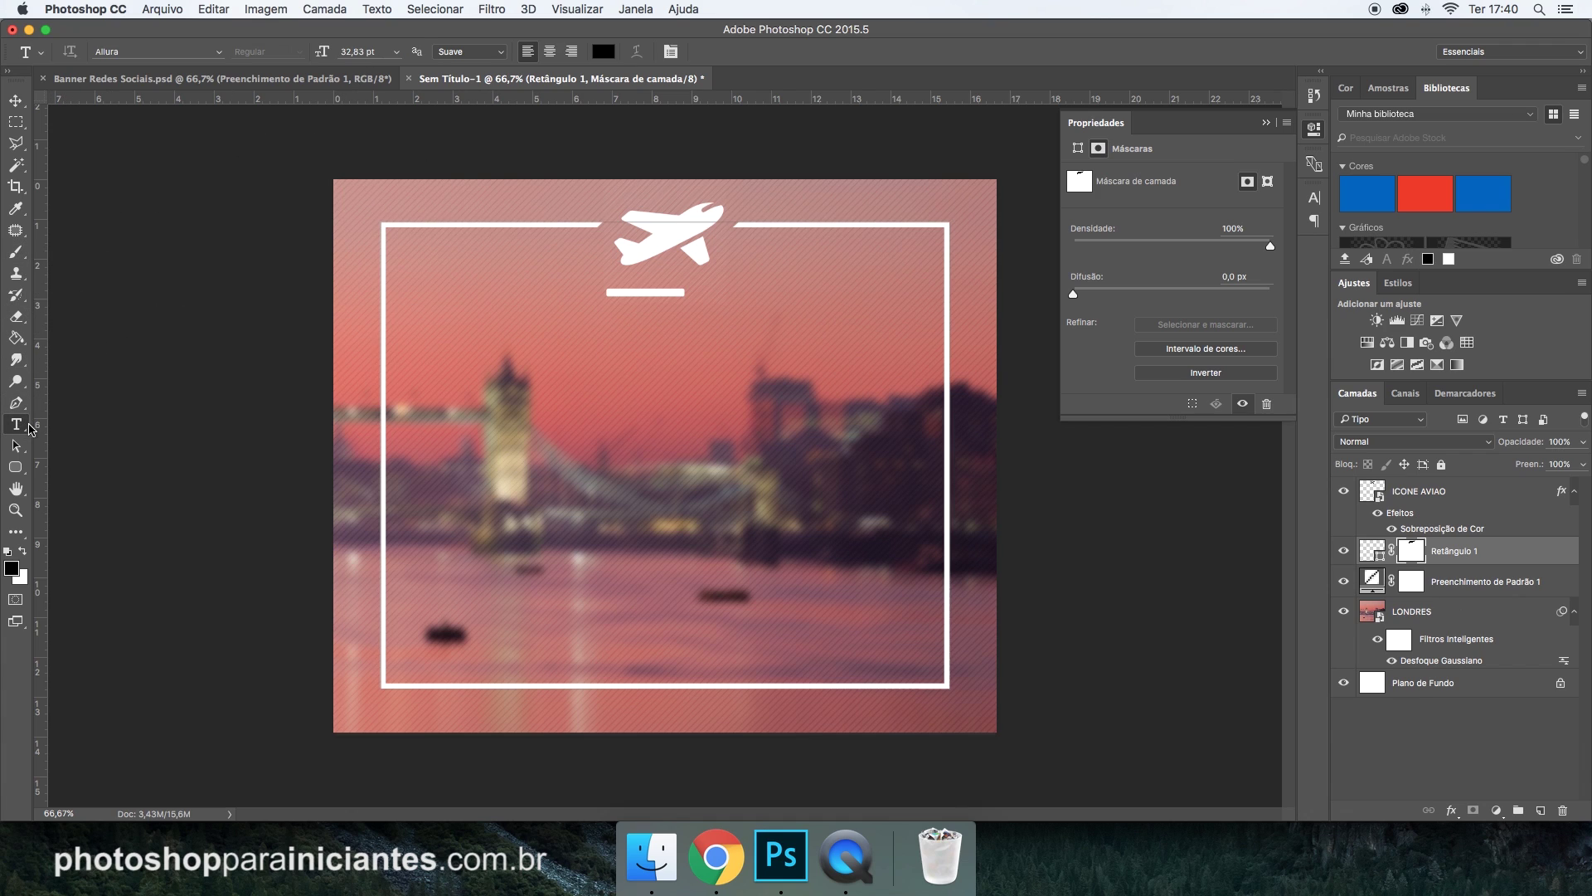
left_click(1410, 491)
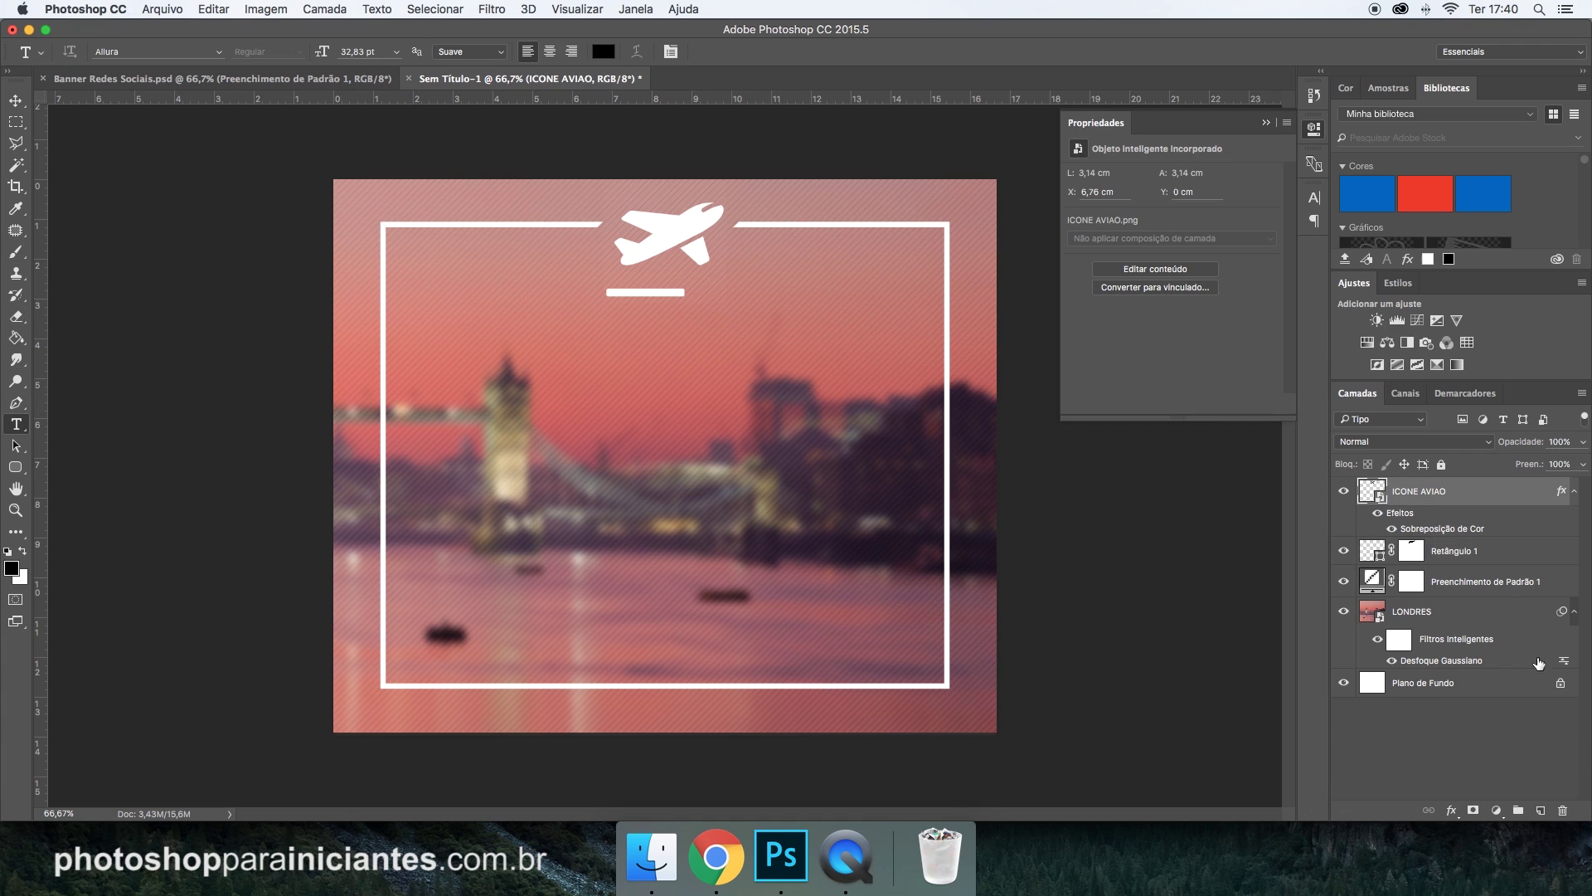
left_click(1540, 810)
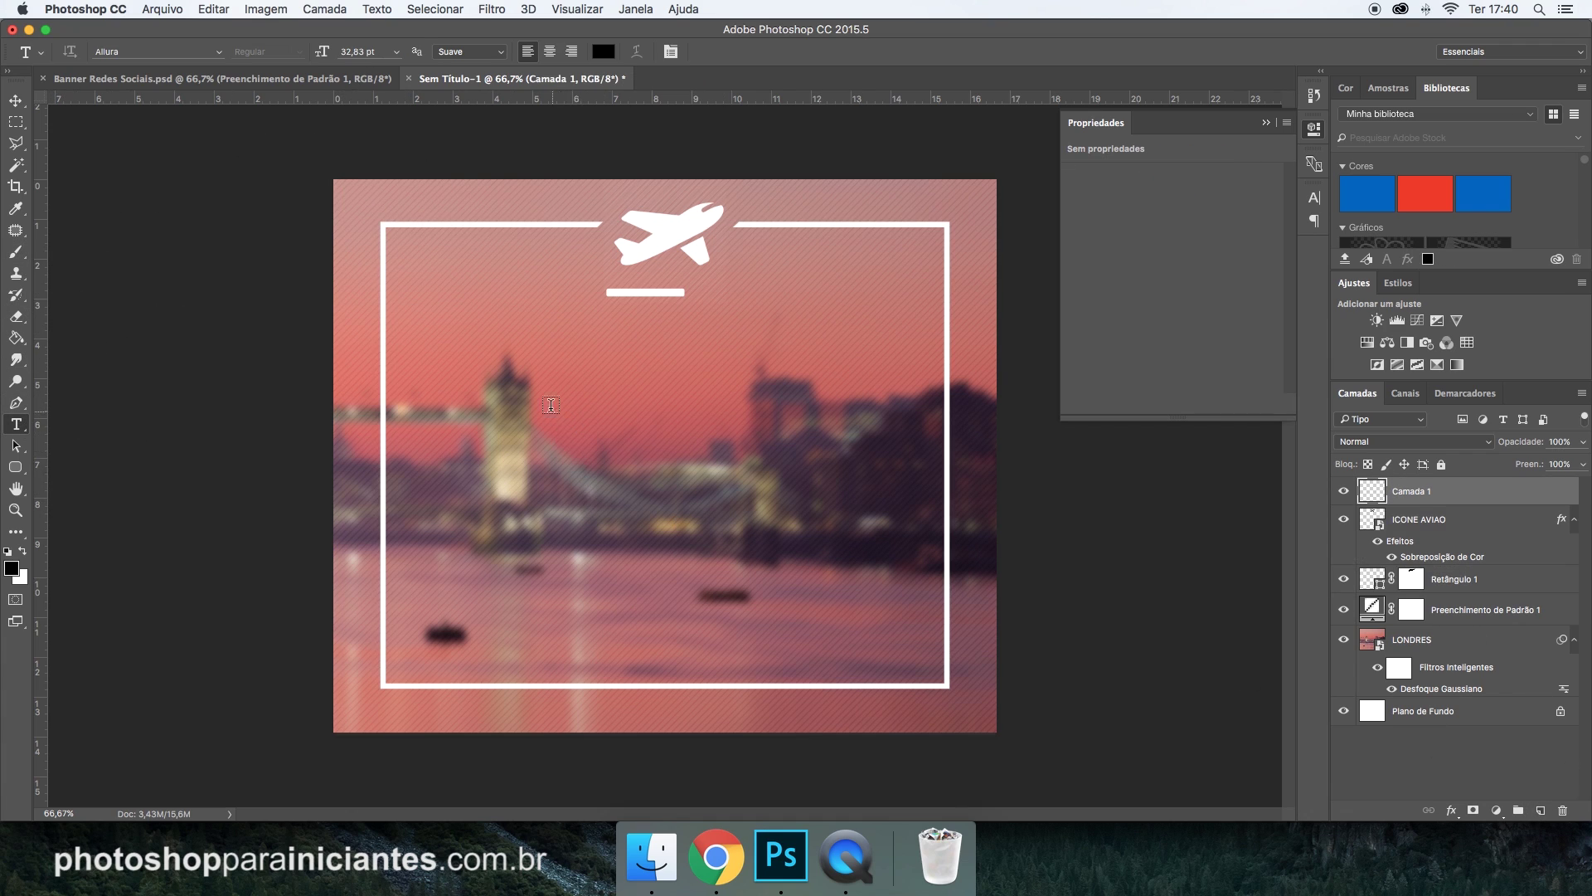
left_click(591, 359)
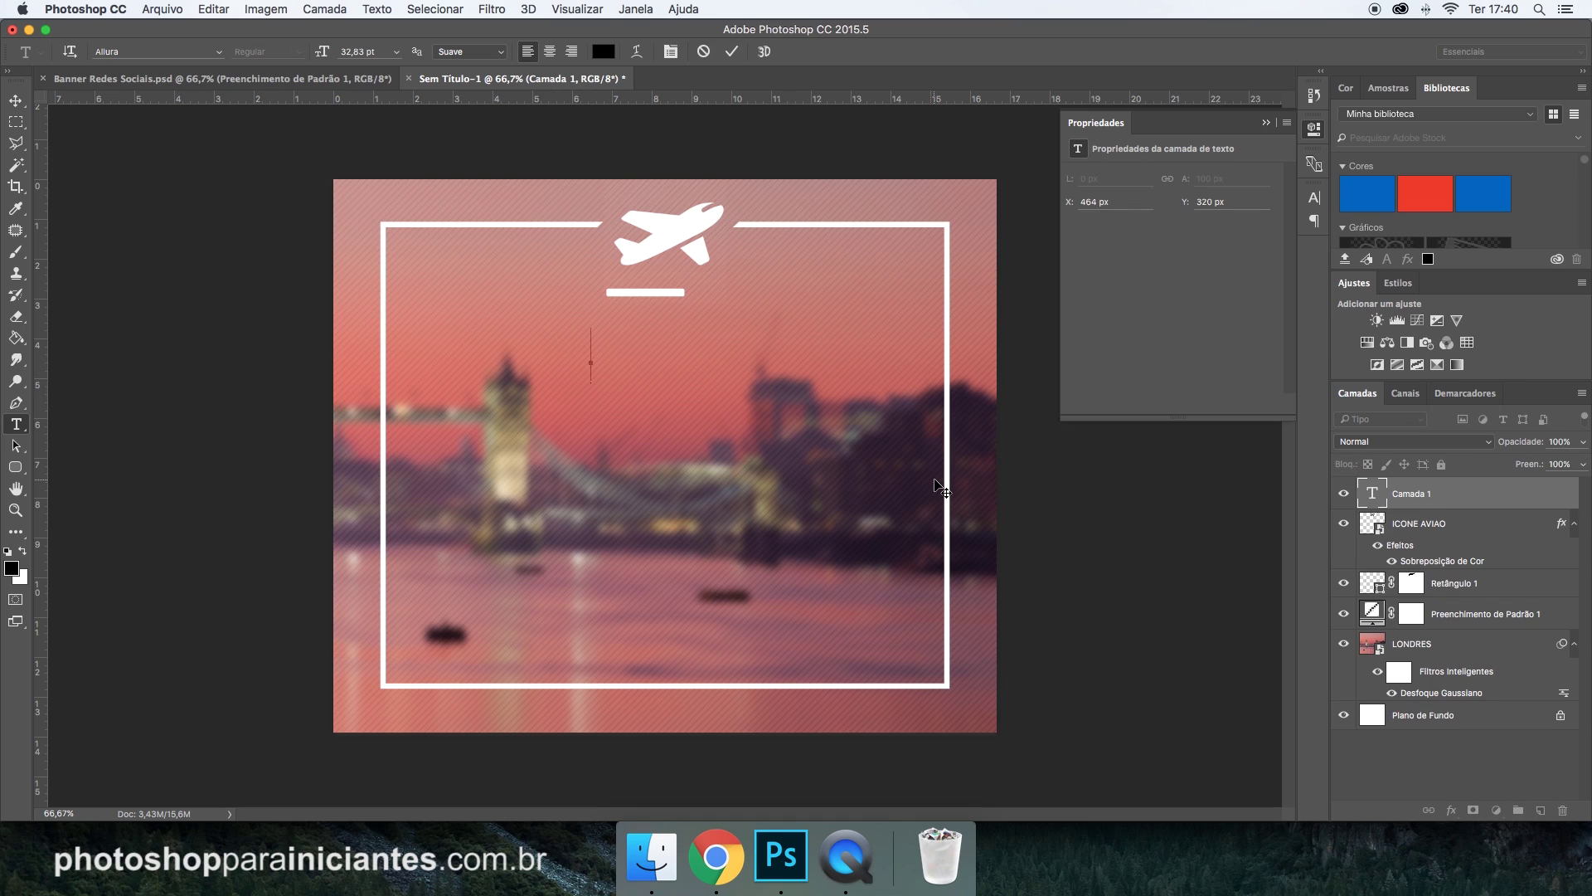
type("VI")
type("AJE")
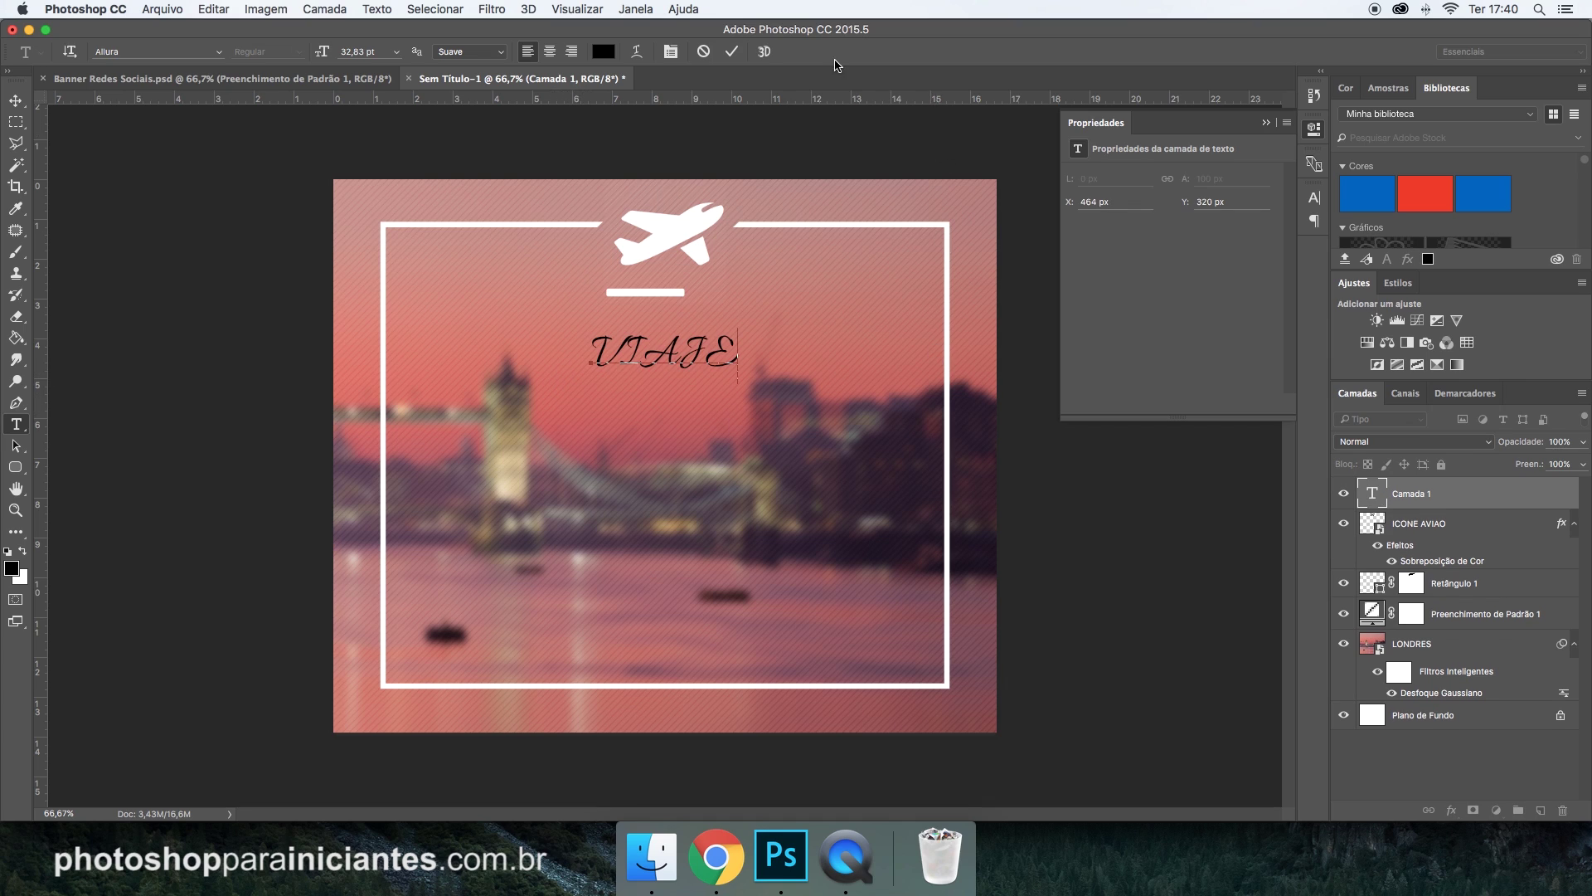
left_click(731, 52)
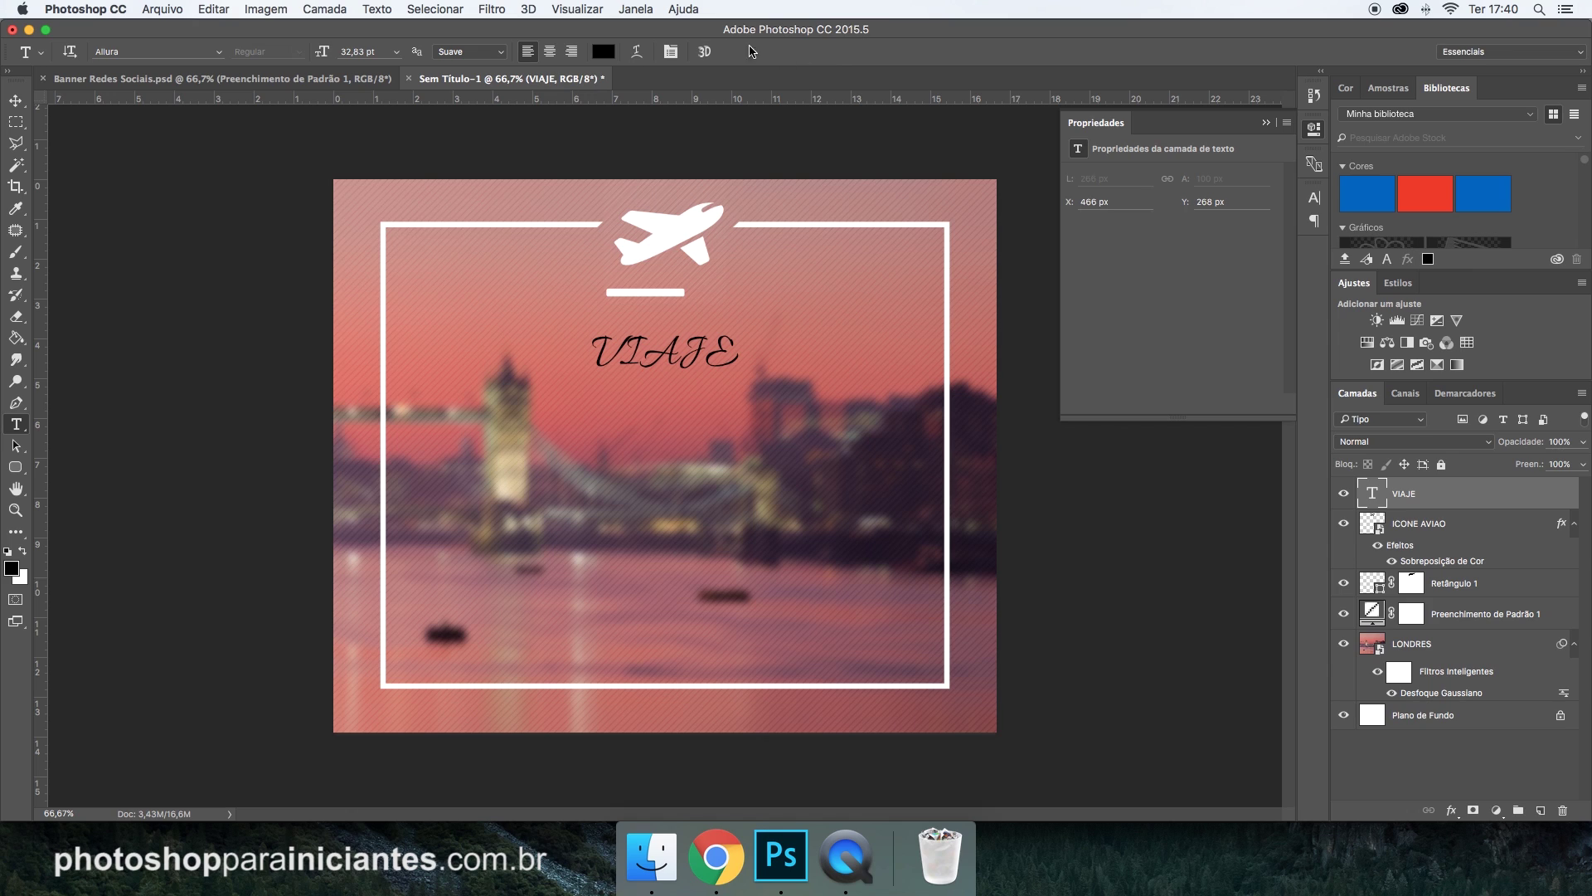
Format VIAJE as white, faux-italic Bebas Neue in the Character panel.
left_click(1314, 197)
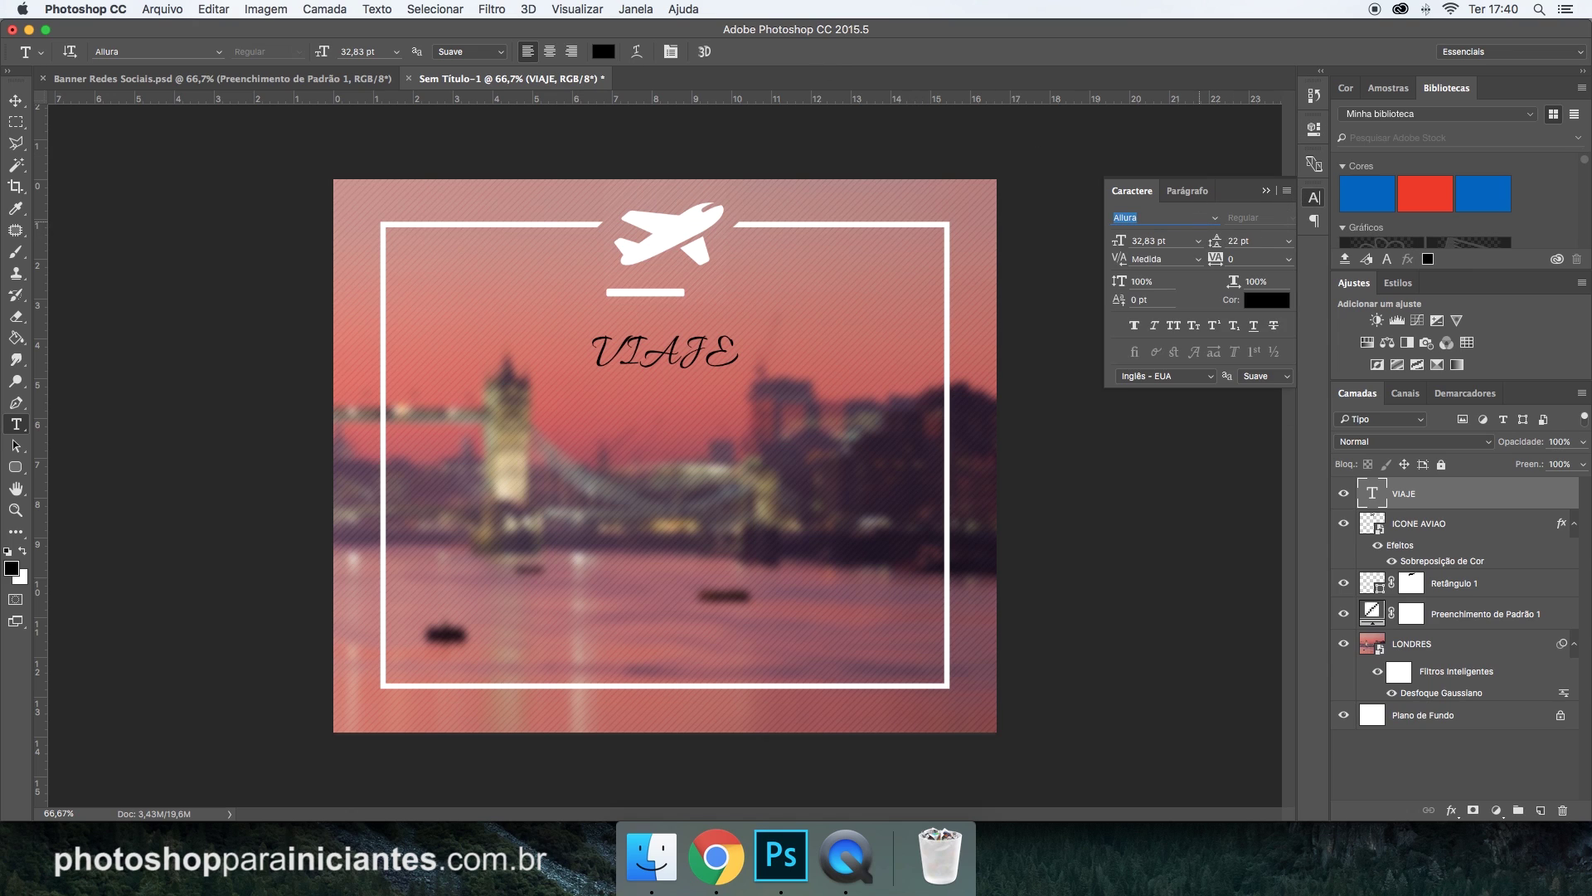
type("BEB")
left_click(1203, 267)
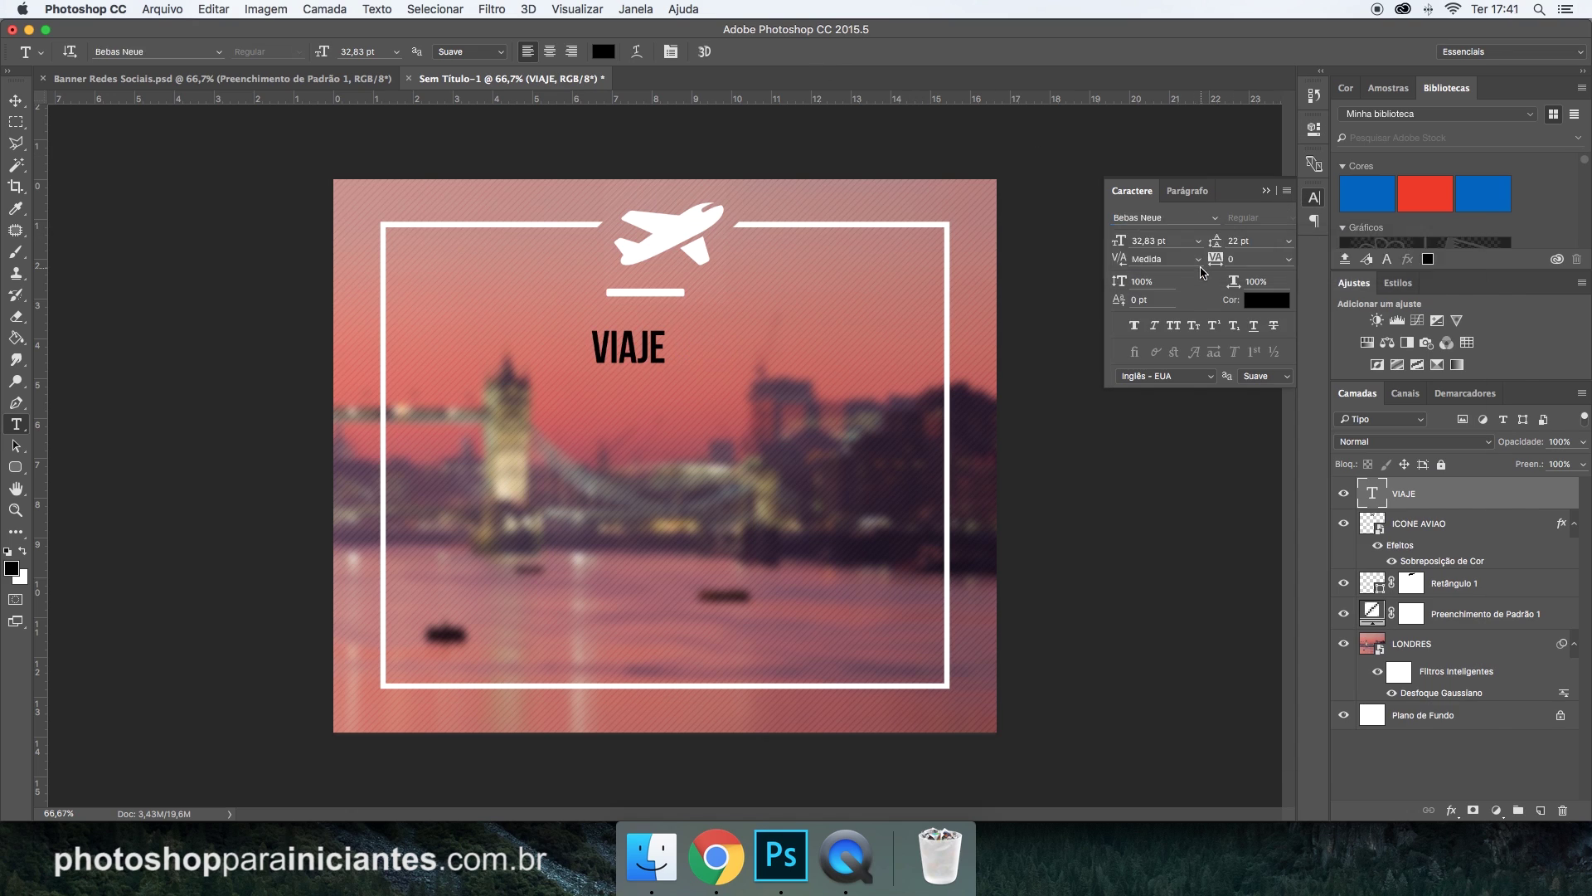
left_click(1254, 309)
left_click_drag(1065, 281, 921, 108)
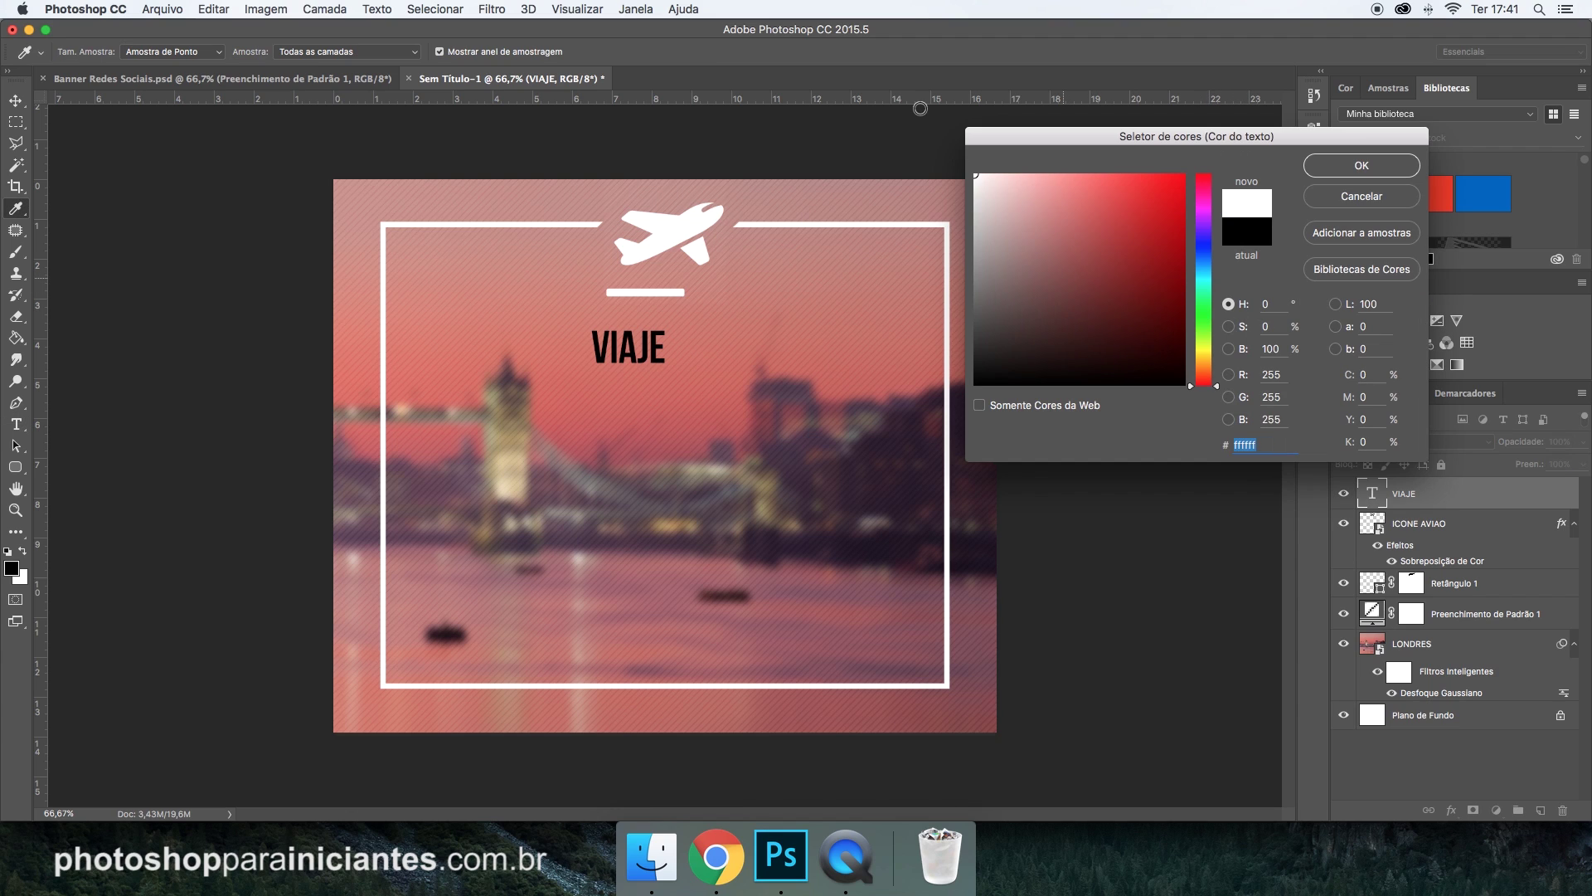
left_click(1387, 169)
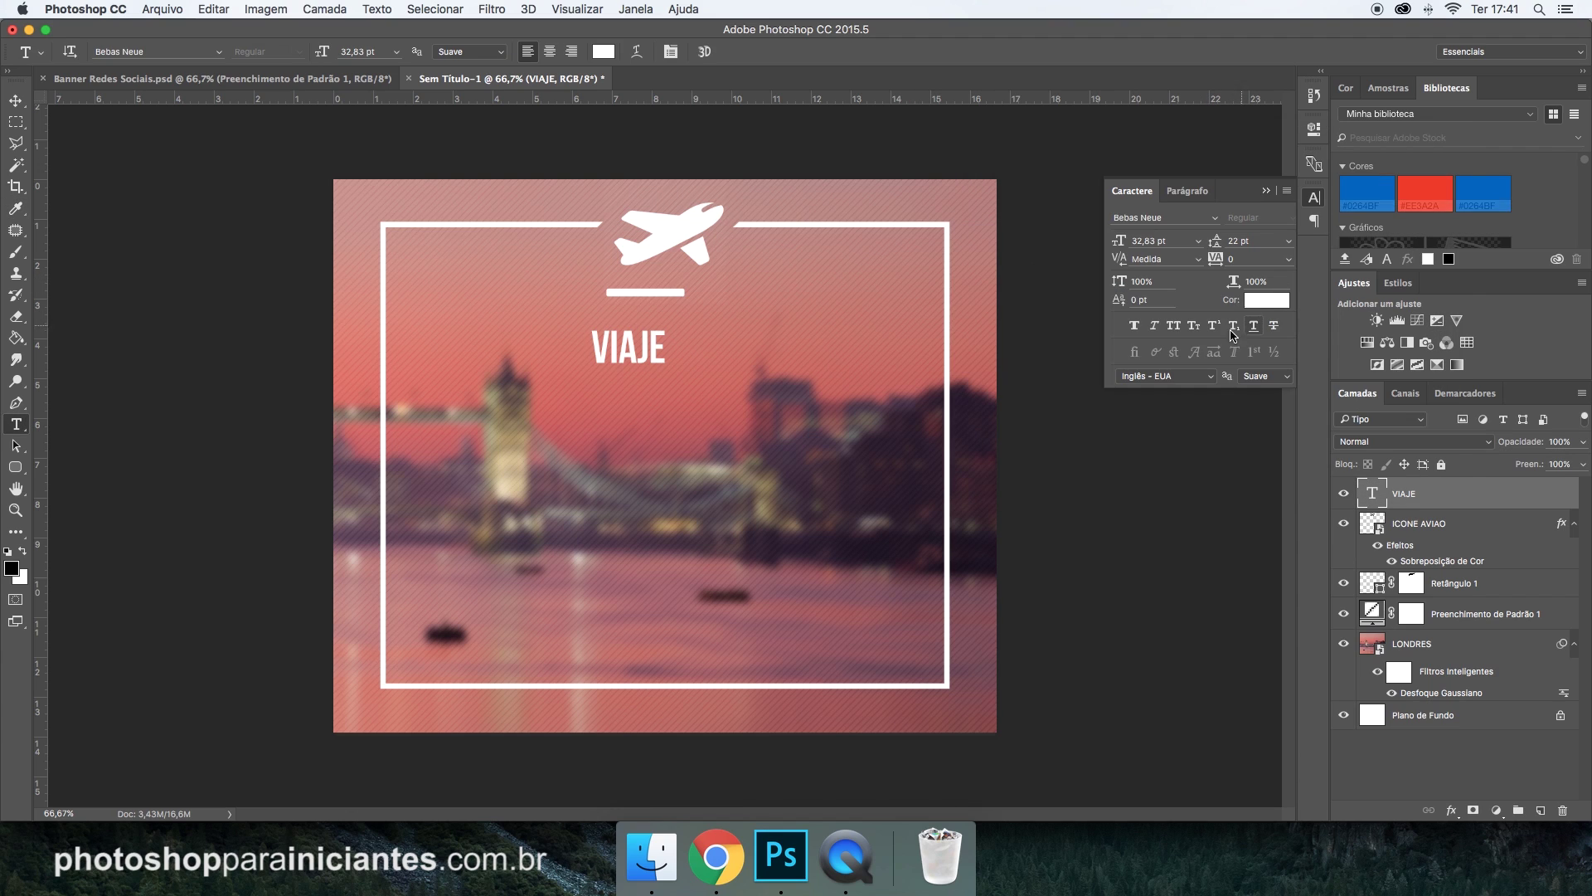
left_click(1153, 325)
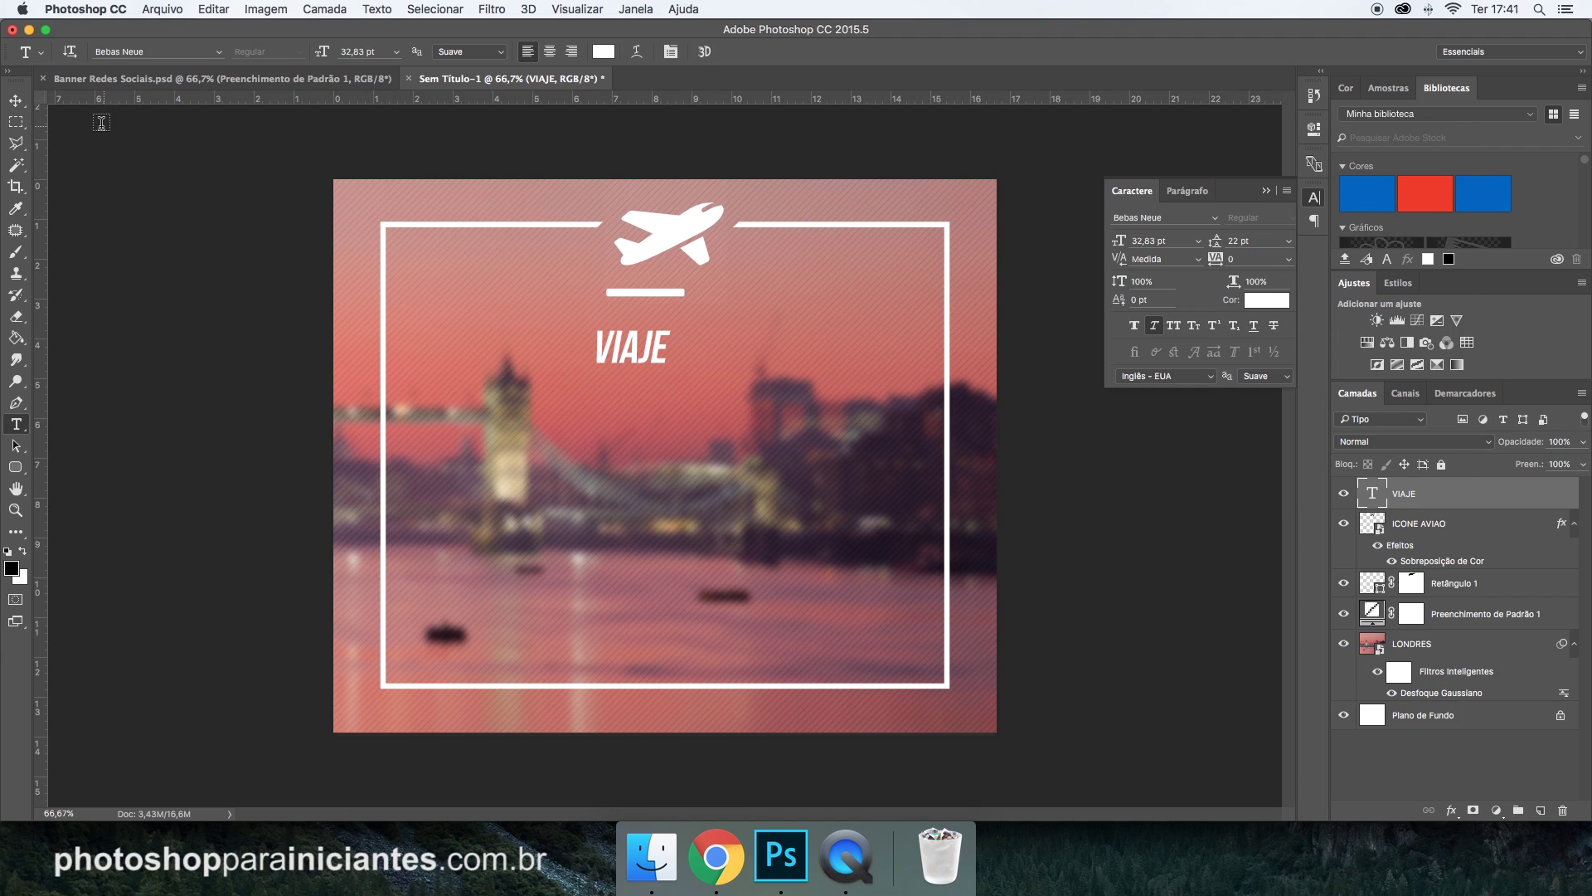
left_click(17, 106)
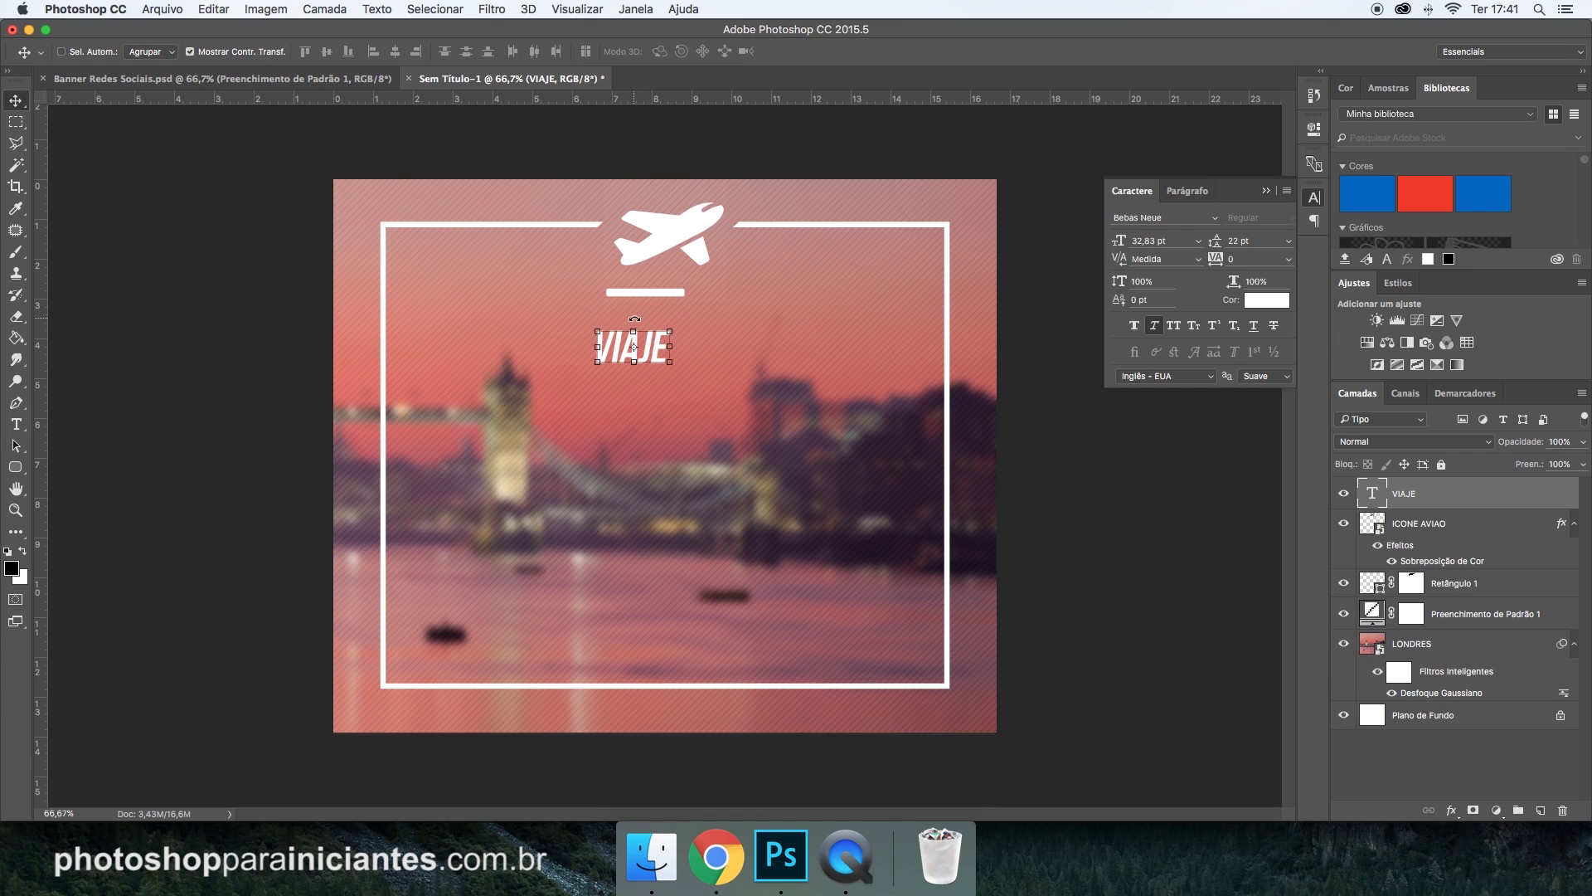
Centre VIAJE under the plane, enlarge it to about 68 pt, and duplicate it just below.
mouse_move(633, 347)
left_mouse_down()
mouse_move(704, 334)
mouse_move(685, 335)
left_mouse_up()
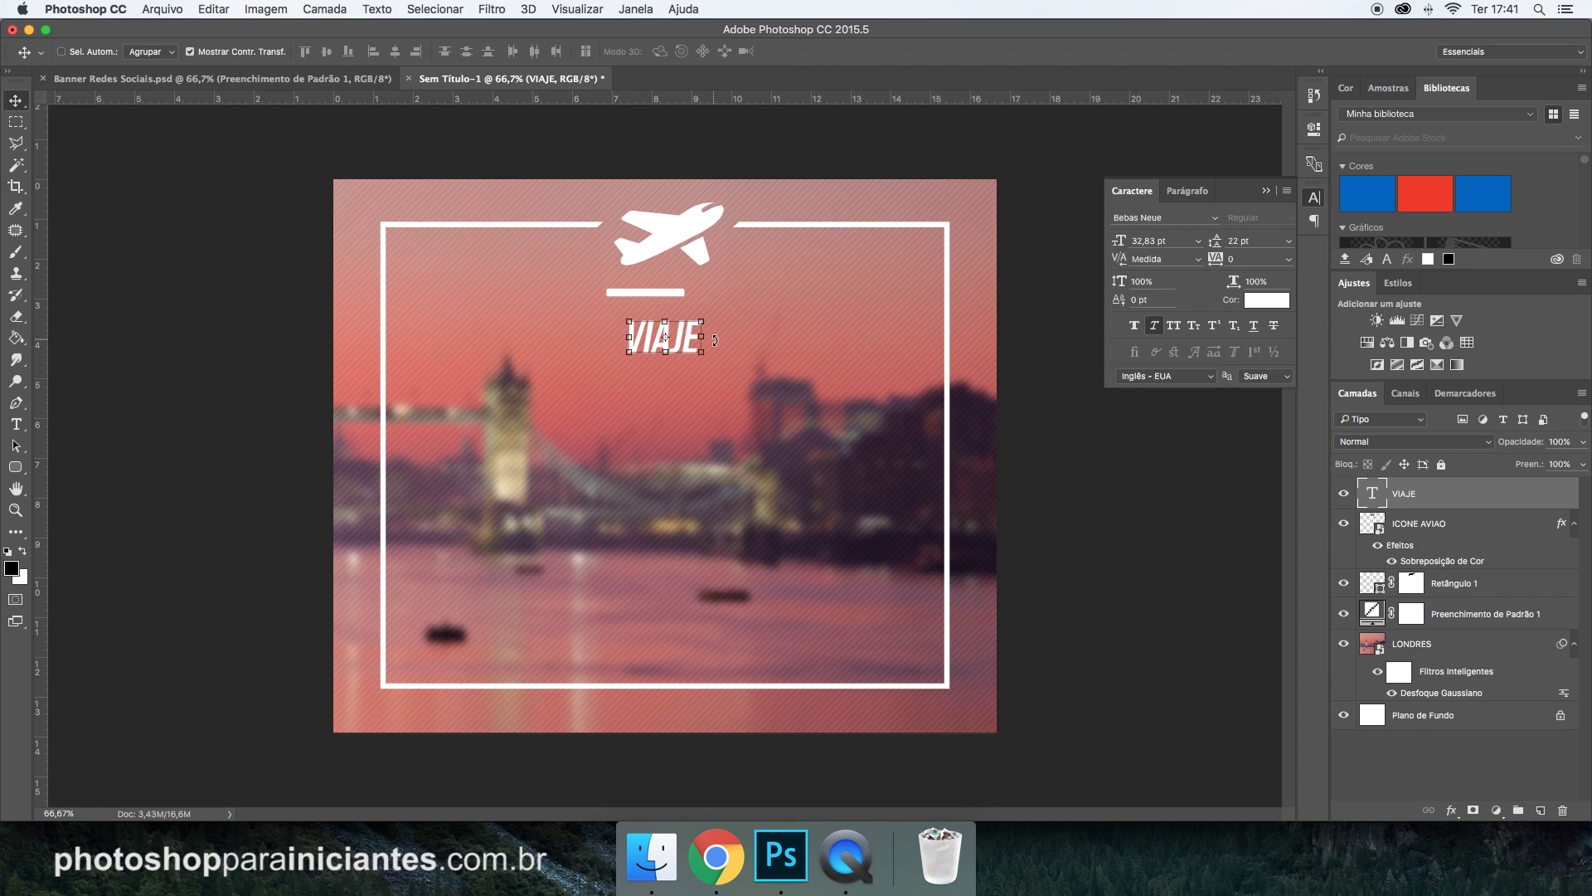
left_click_drag(703, 320, 734, 297)
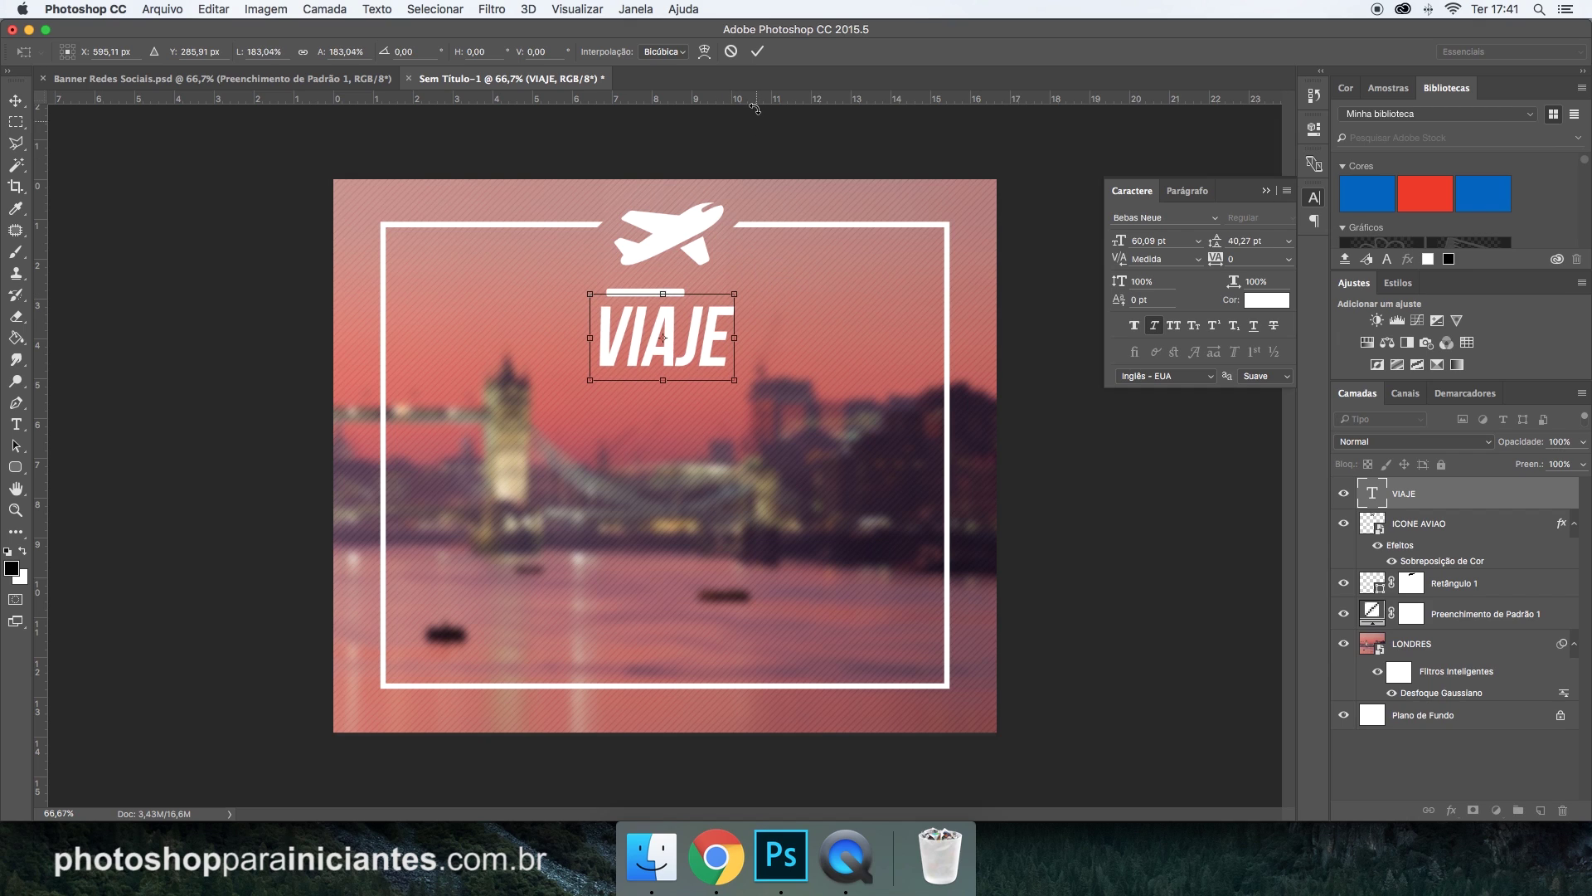
left_click(757, 52)
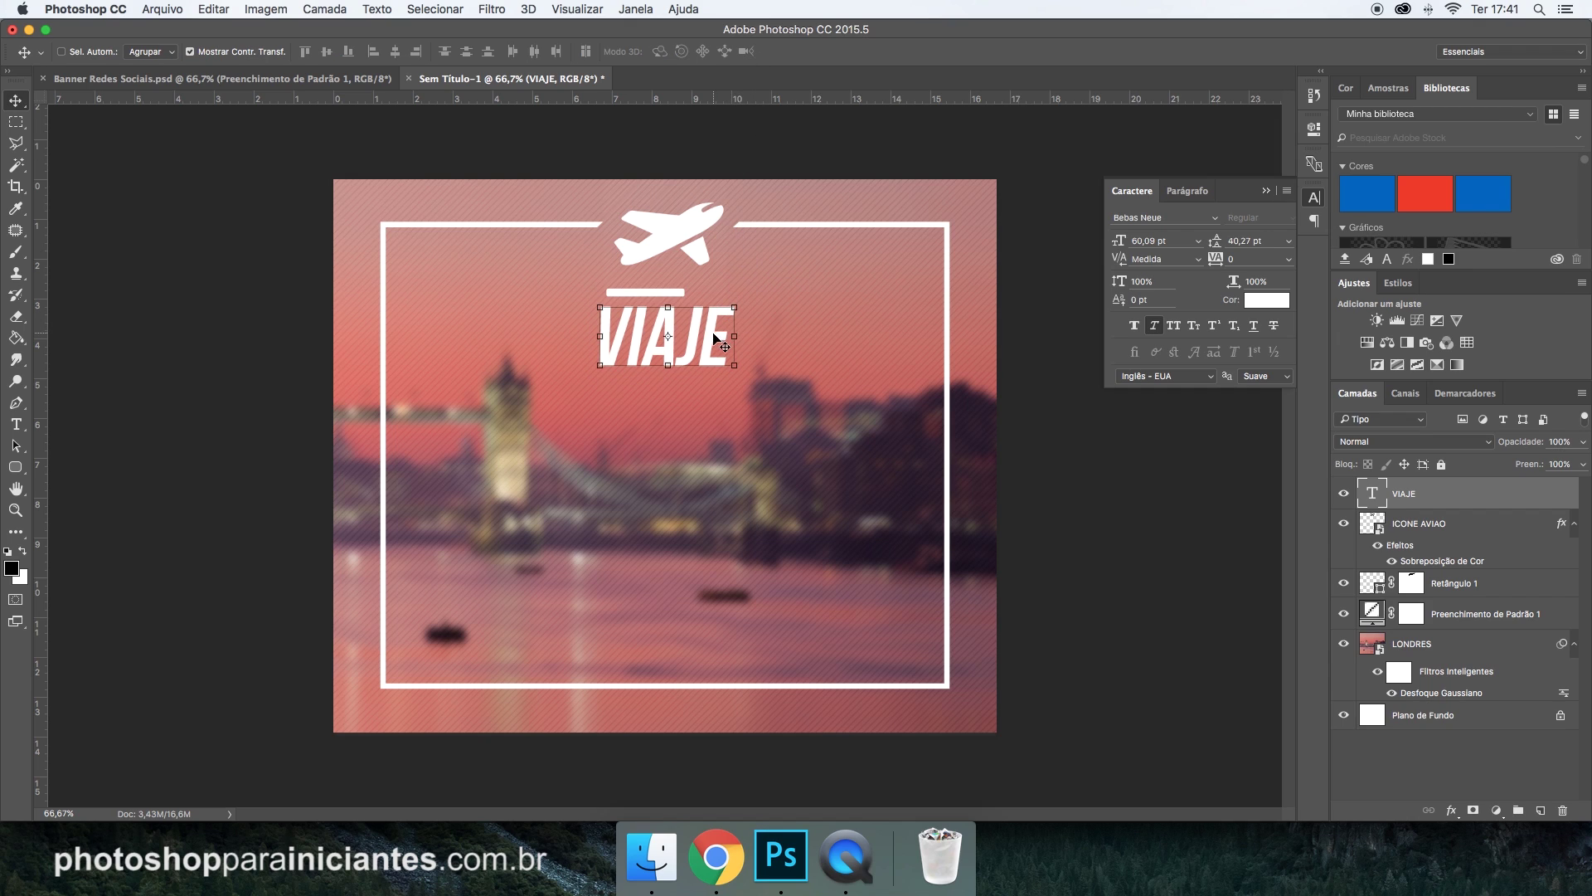
left_click_drag(730, 305, 744, 288)
left_click(758, 52)
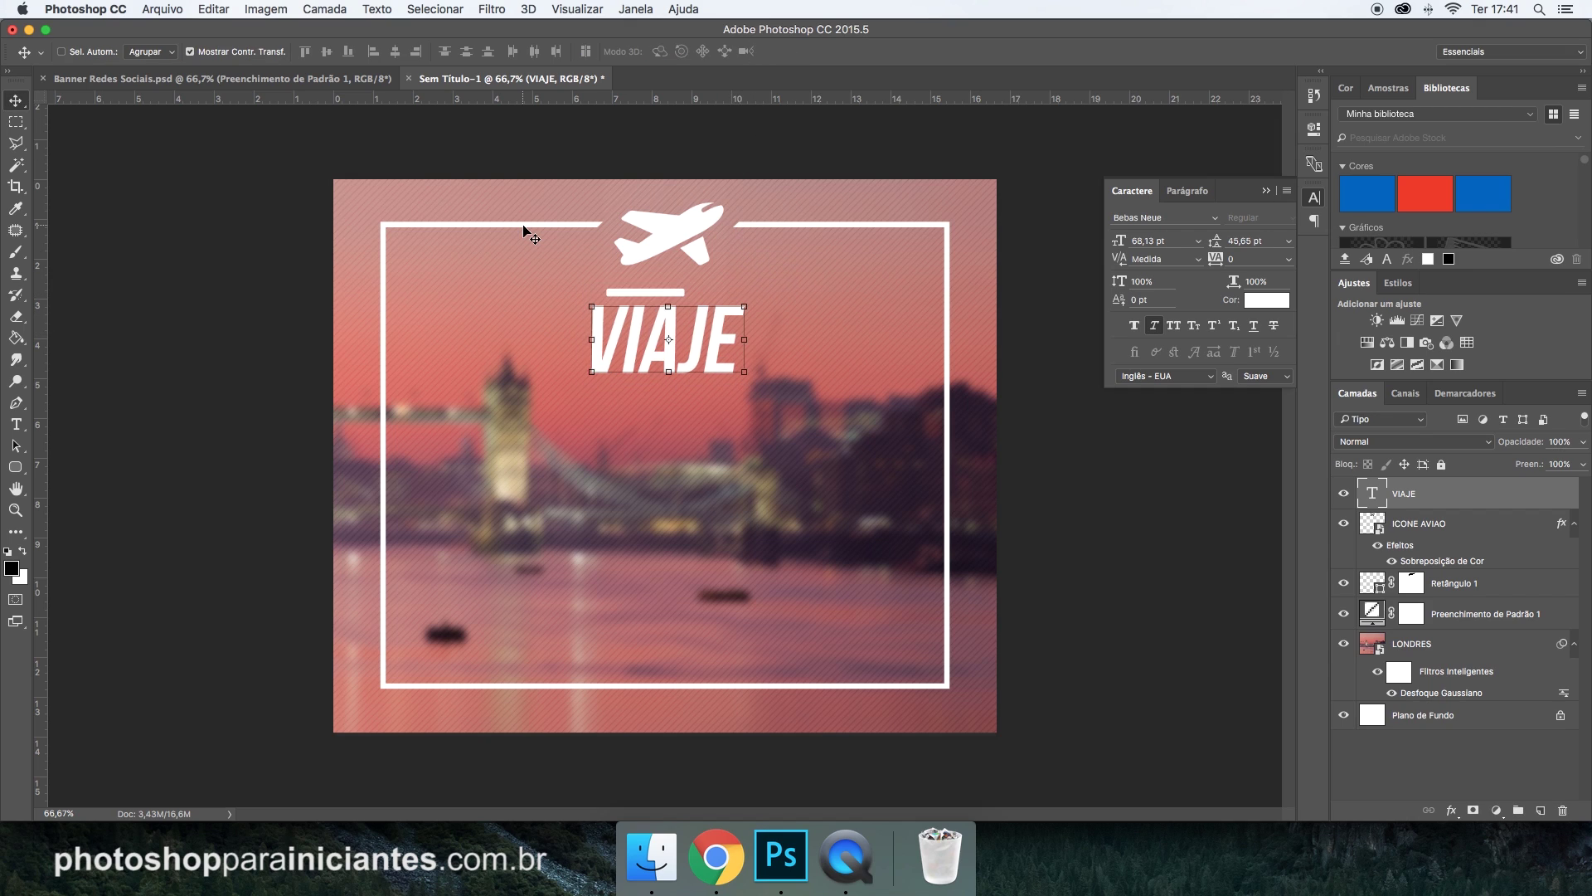
key("super+j")
mouse_move(677, 361)
left_mouse_down()
mouse_move(723, 387)
mouse_move(728, 476)
left_mouse_up()
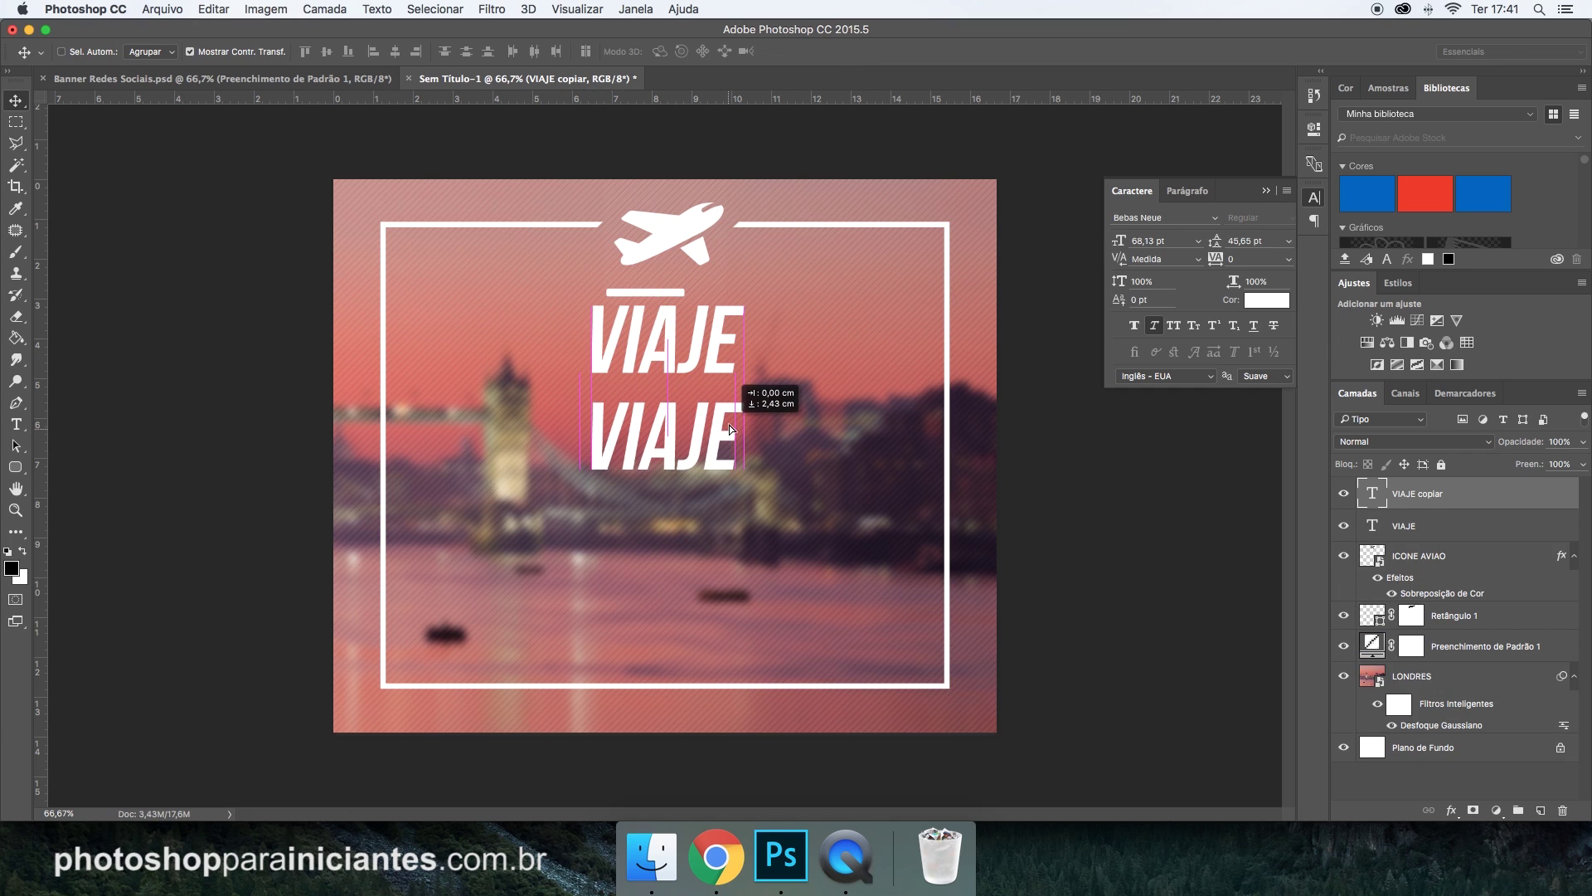
Retype the VIAJE copy as PARA, shrink it to about half size beneath VIAJE.
left_click(16, 423)
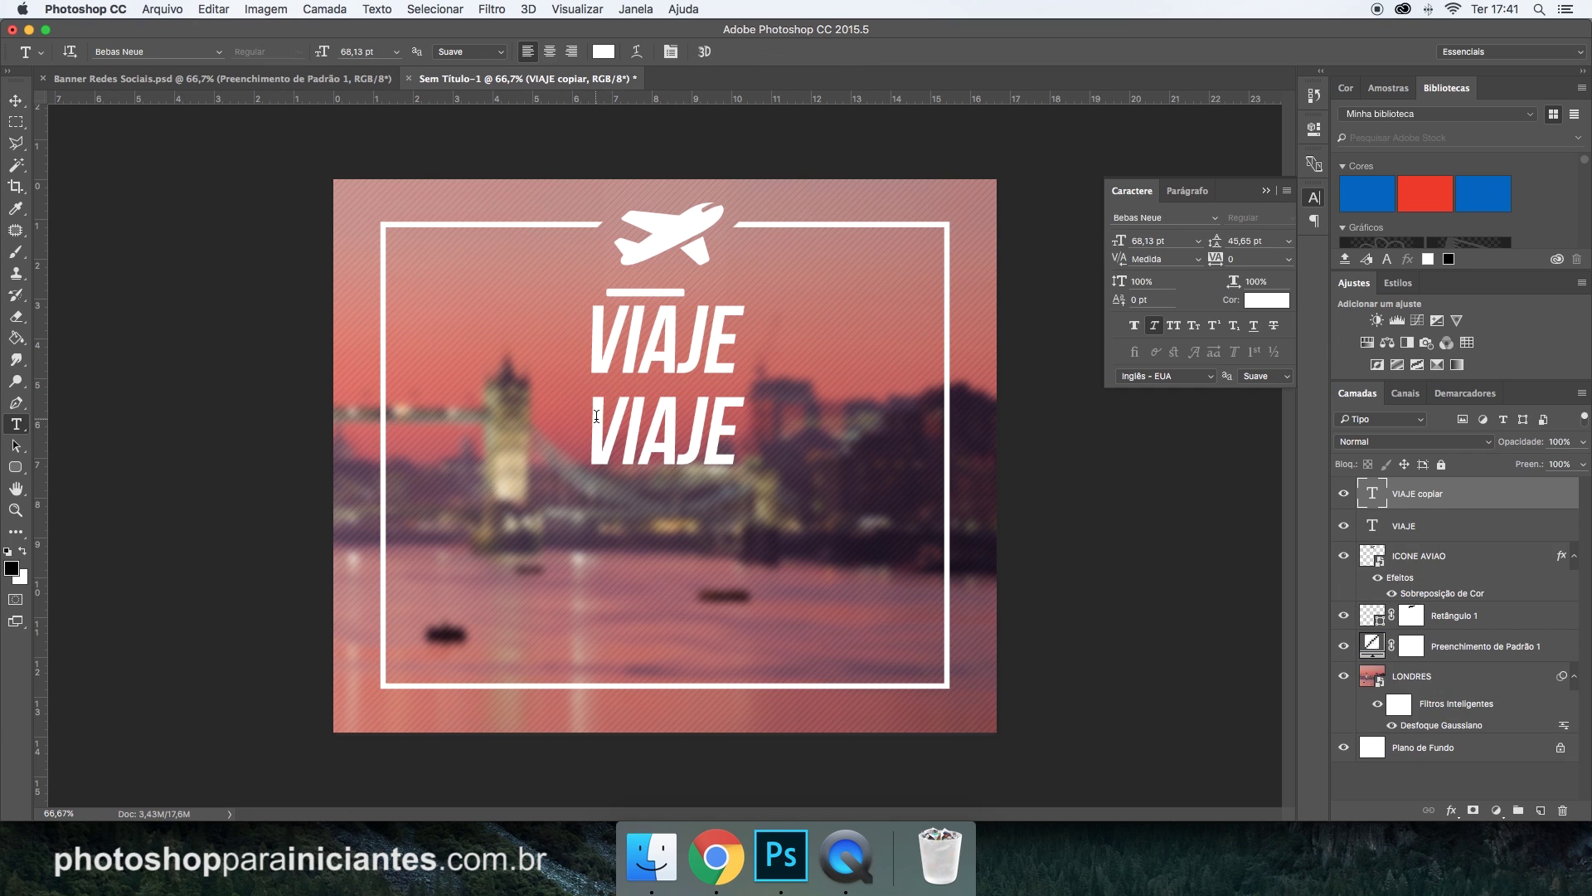
left_click_drag(596, 416, 762, 421)
type("PARA")
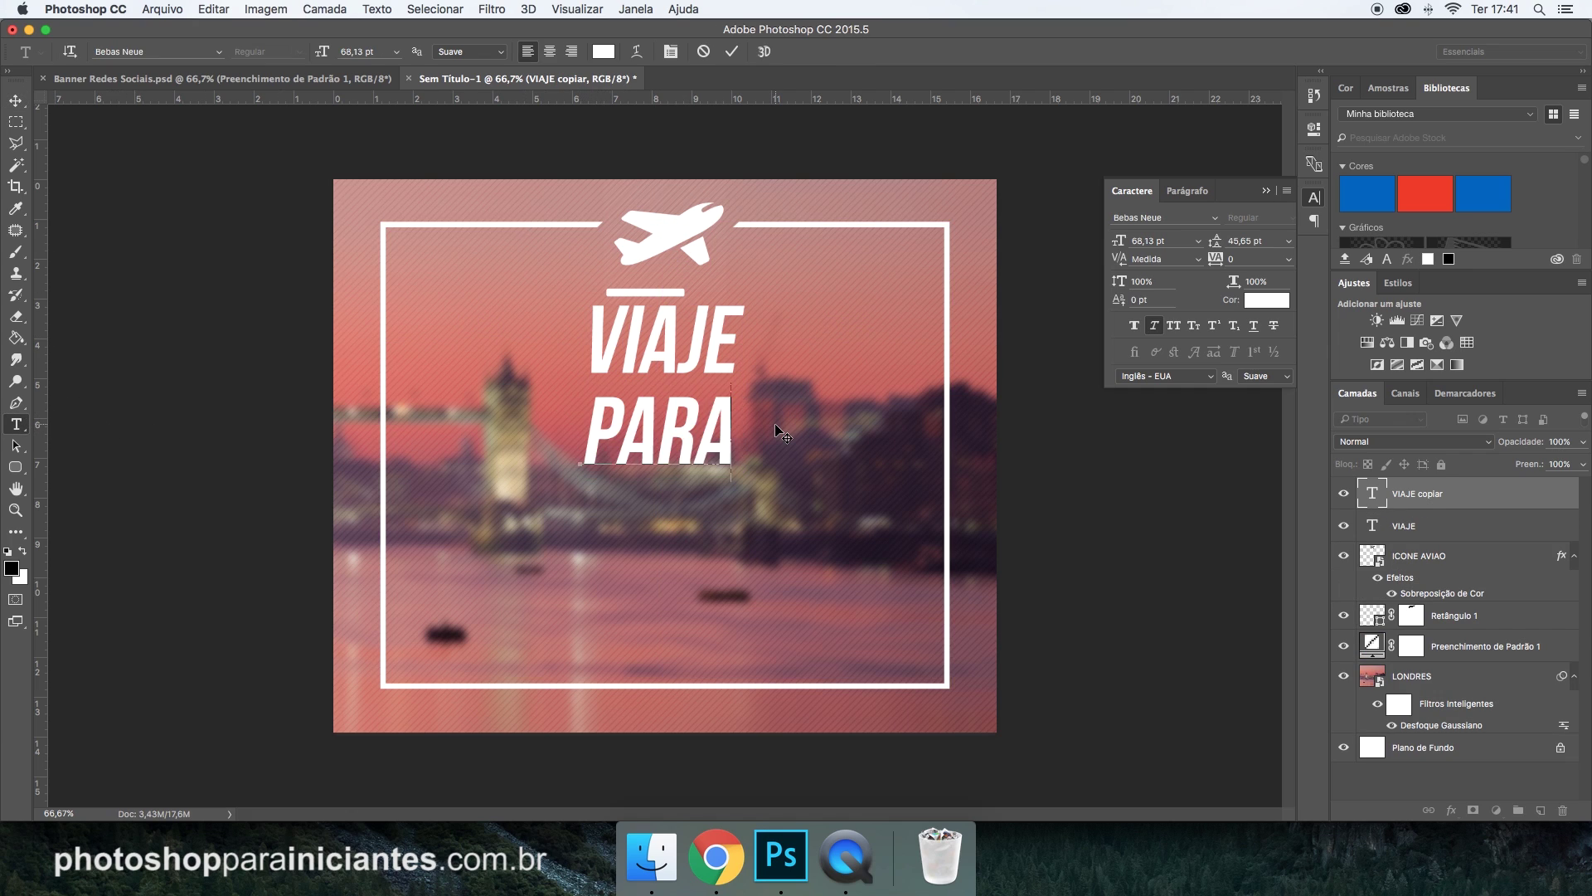
left_click(731, 51)
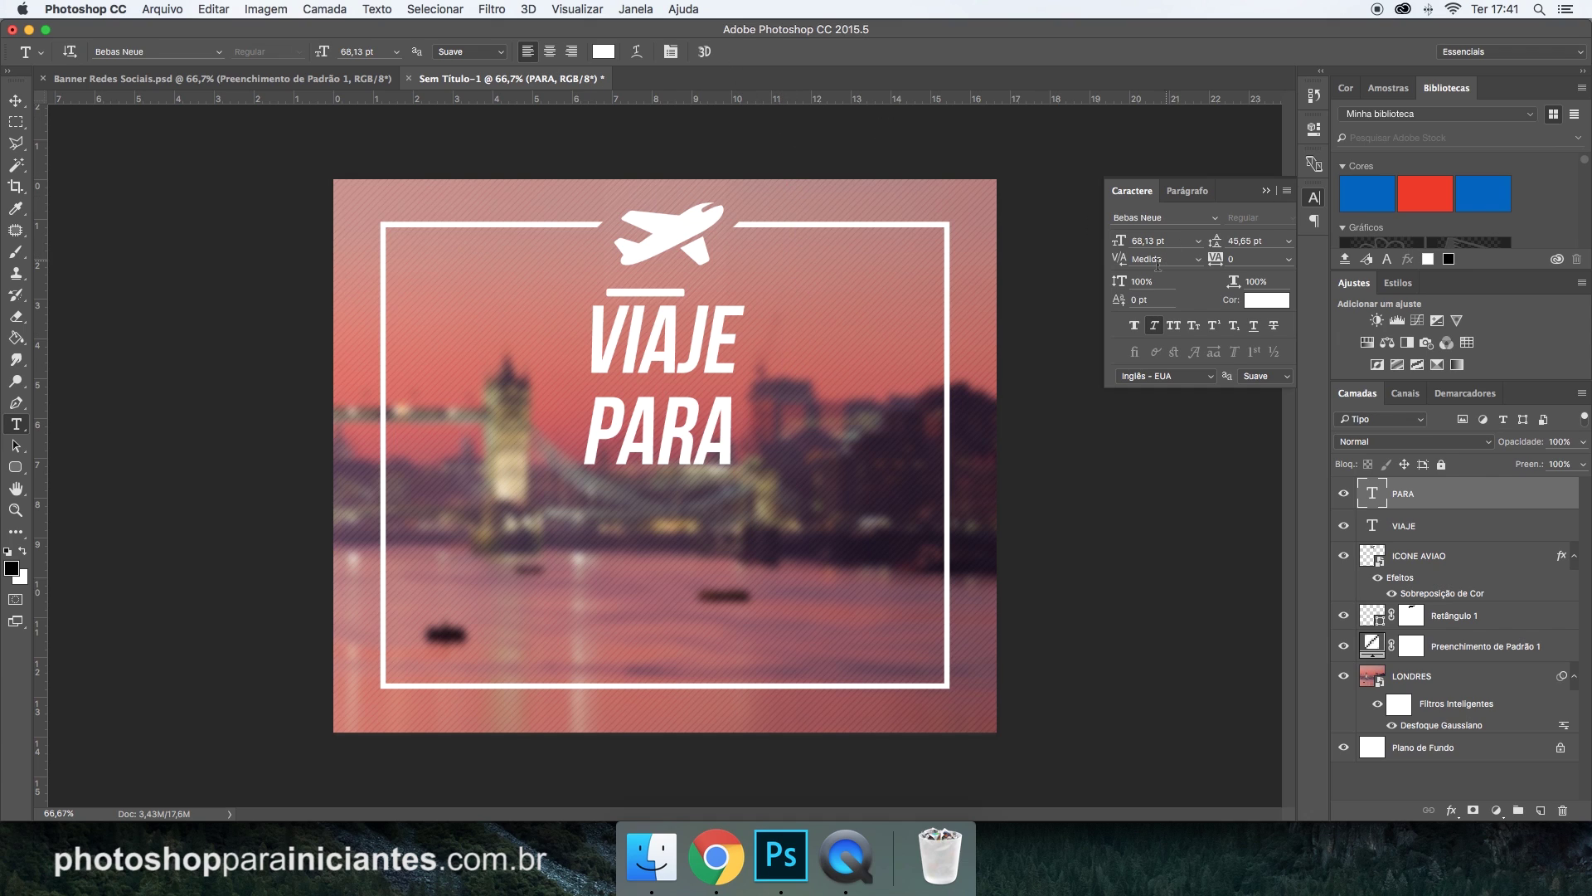
left_click(18, 100)
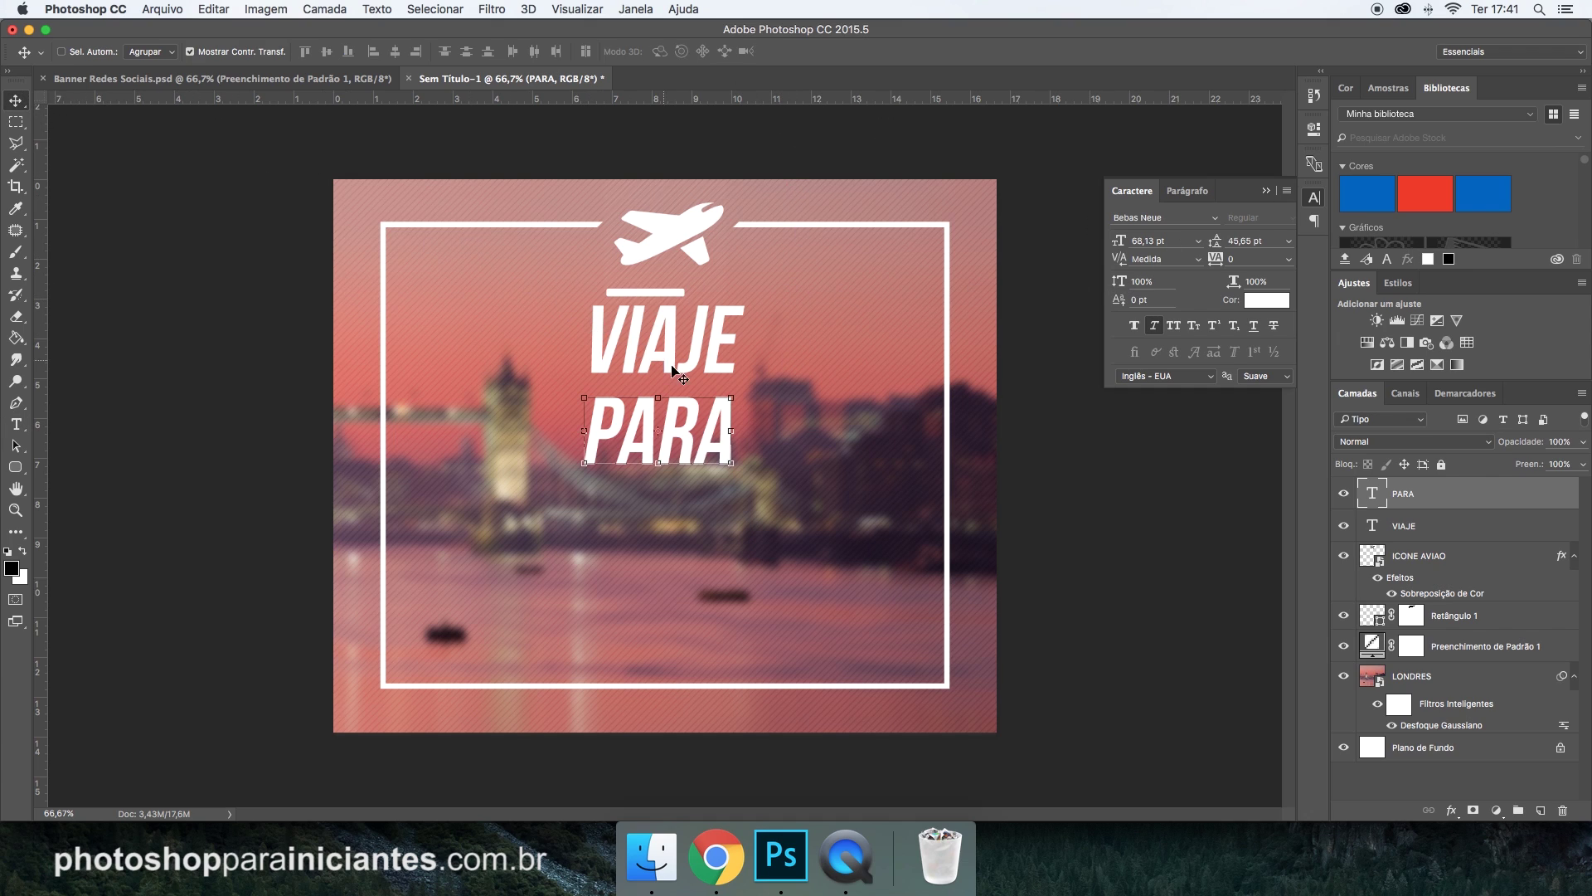
key("ctrl+t")
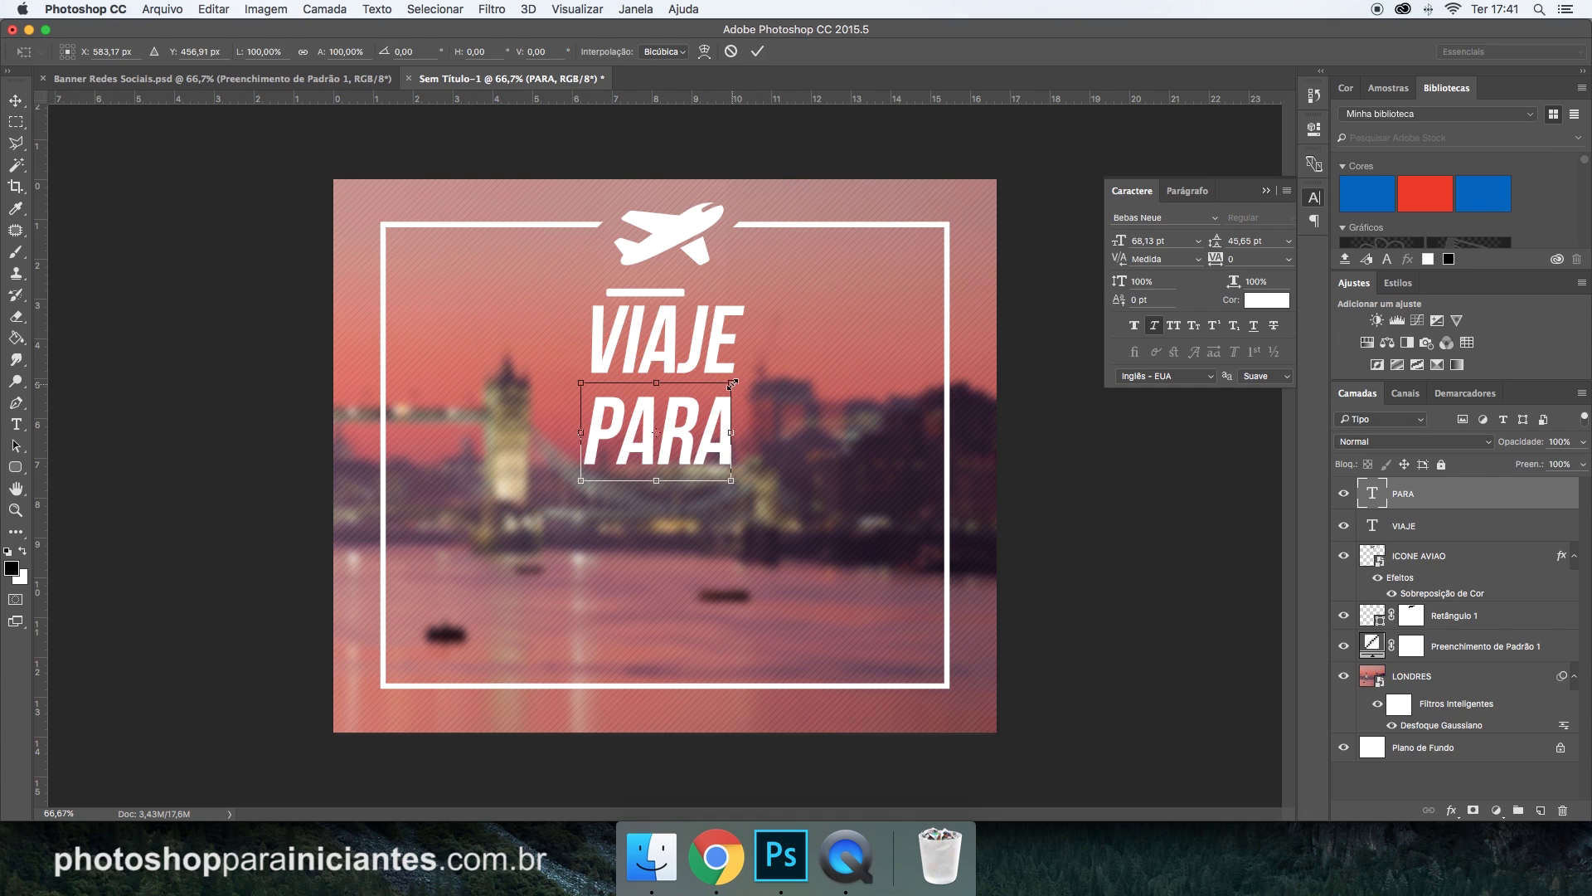
mouse_move(733, 383)
left_mouse_down()
mouse_move(688, 410)
mouse_move(695, 373)
left_mouse_up()
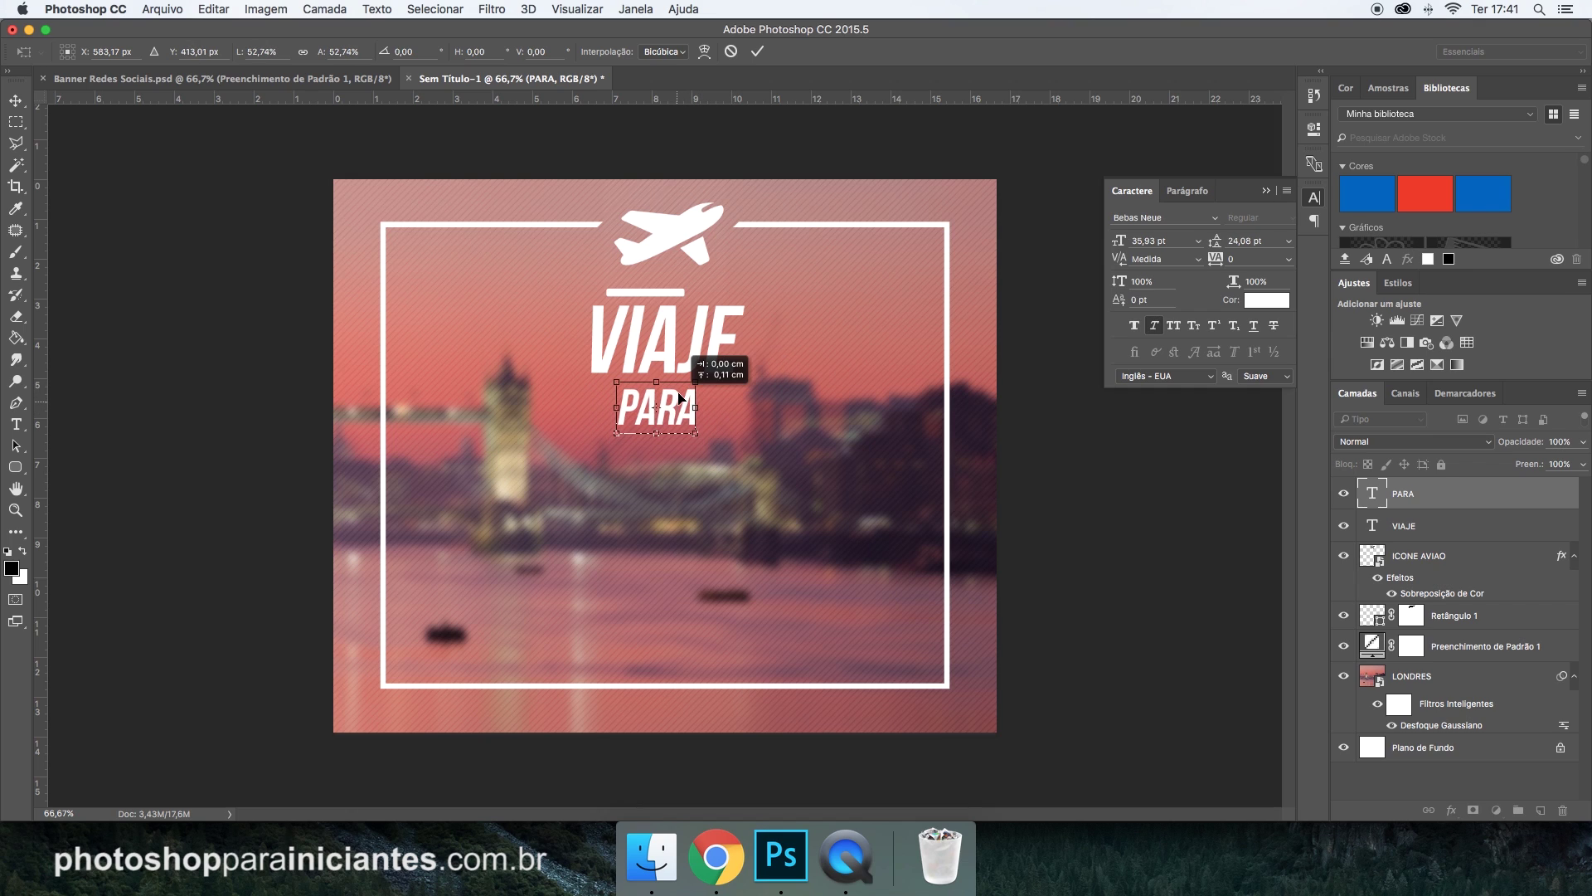
left_click(757, 51)
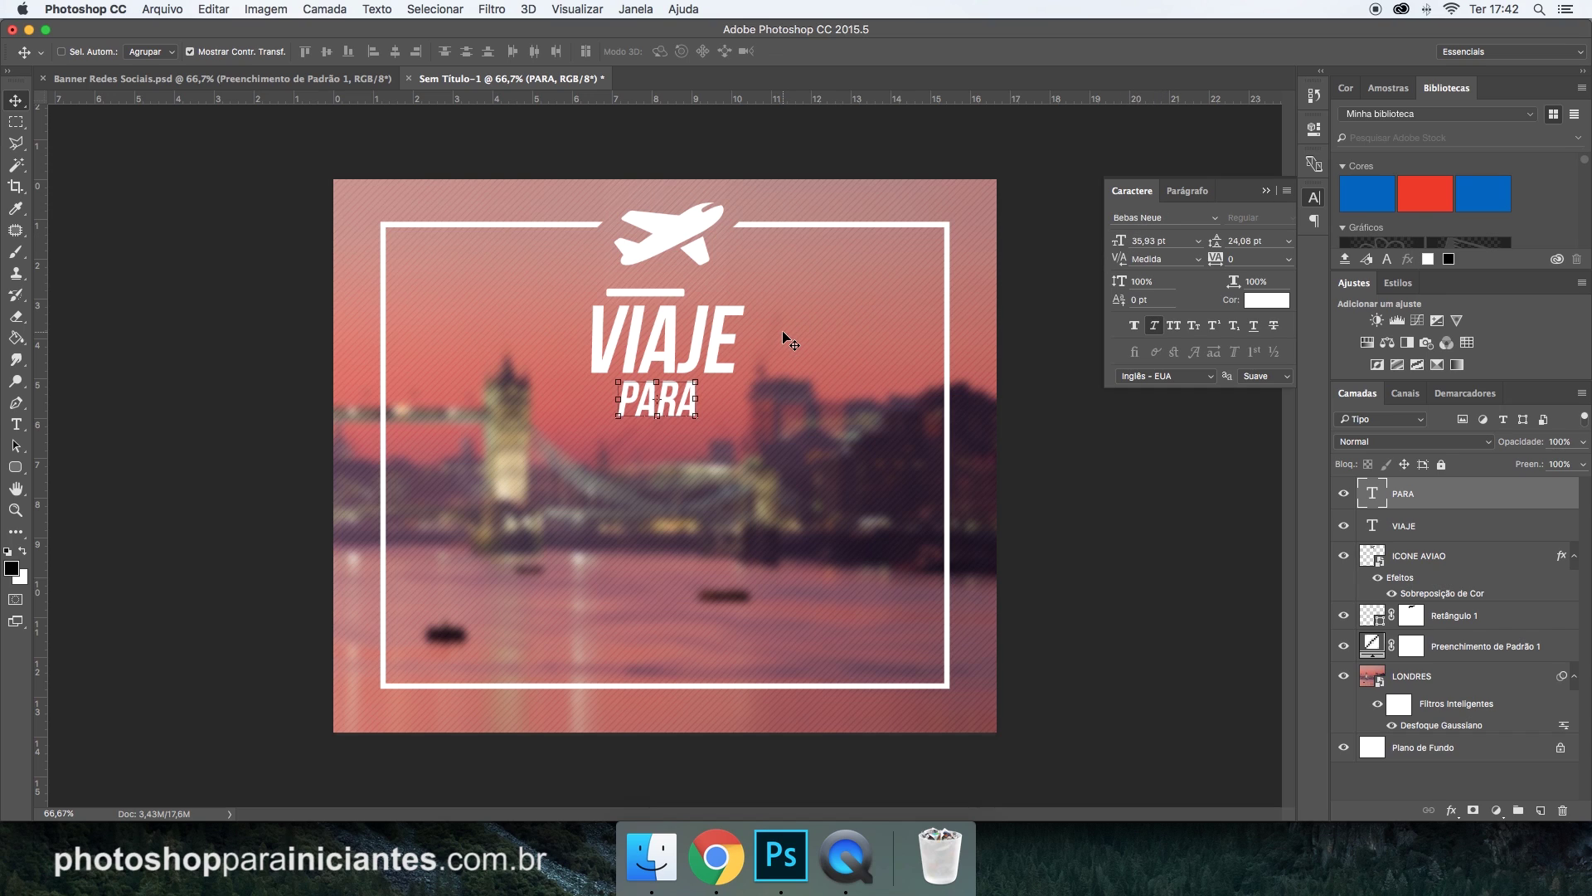
left_click_drag(789, 331, 790, 343)
left_click(1418, 529)
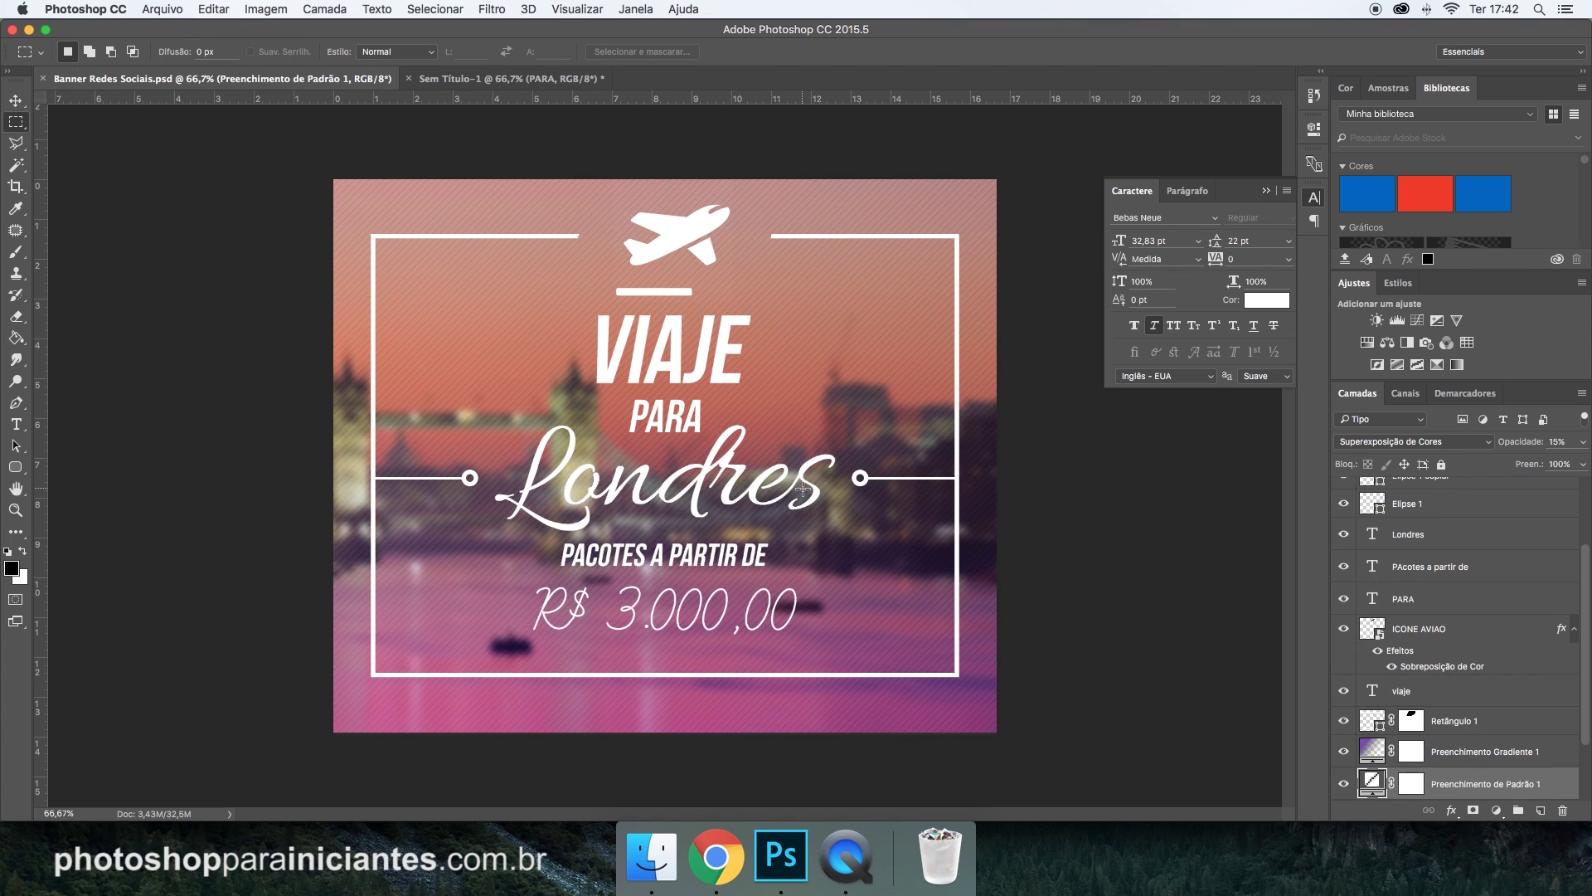
In Sem Título-1, add a new LONDRES text line below PARA.
left_click(498, 78)
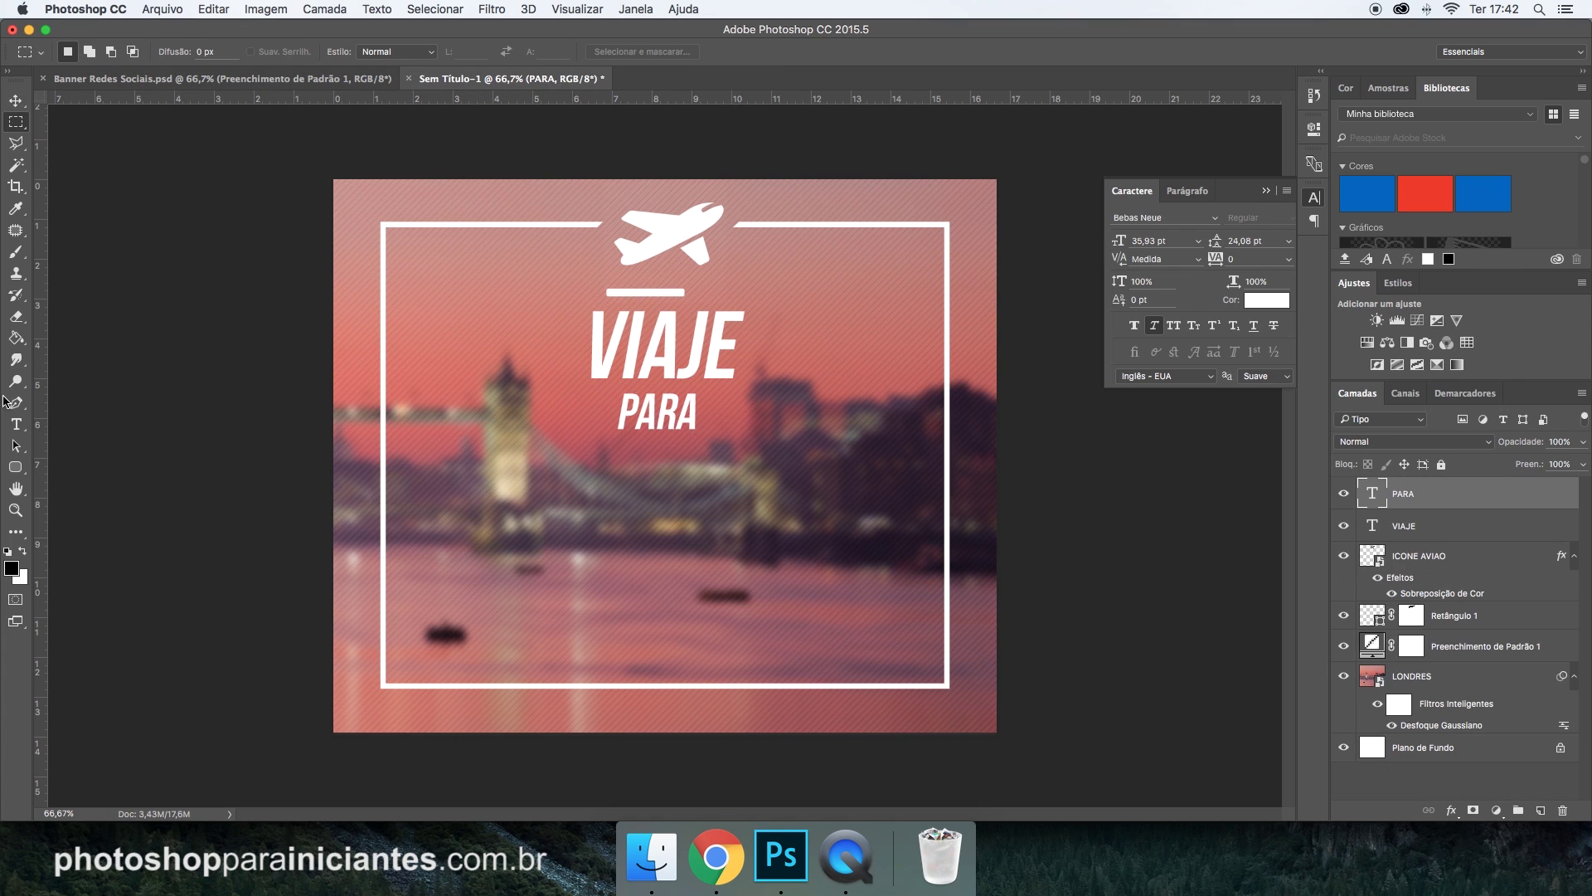
left_click(16, 423)
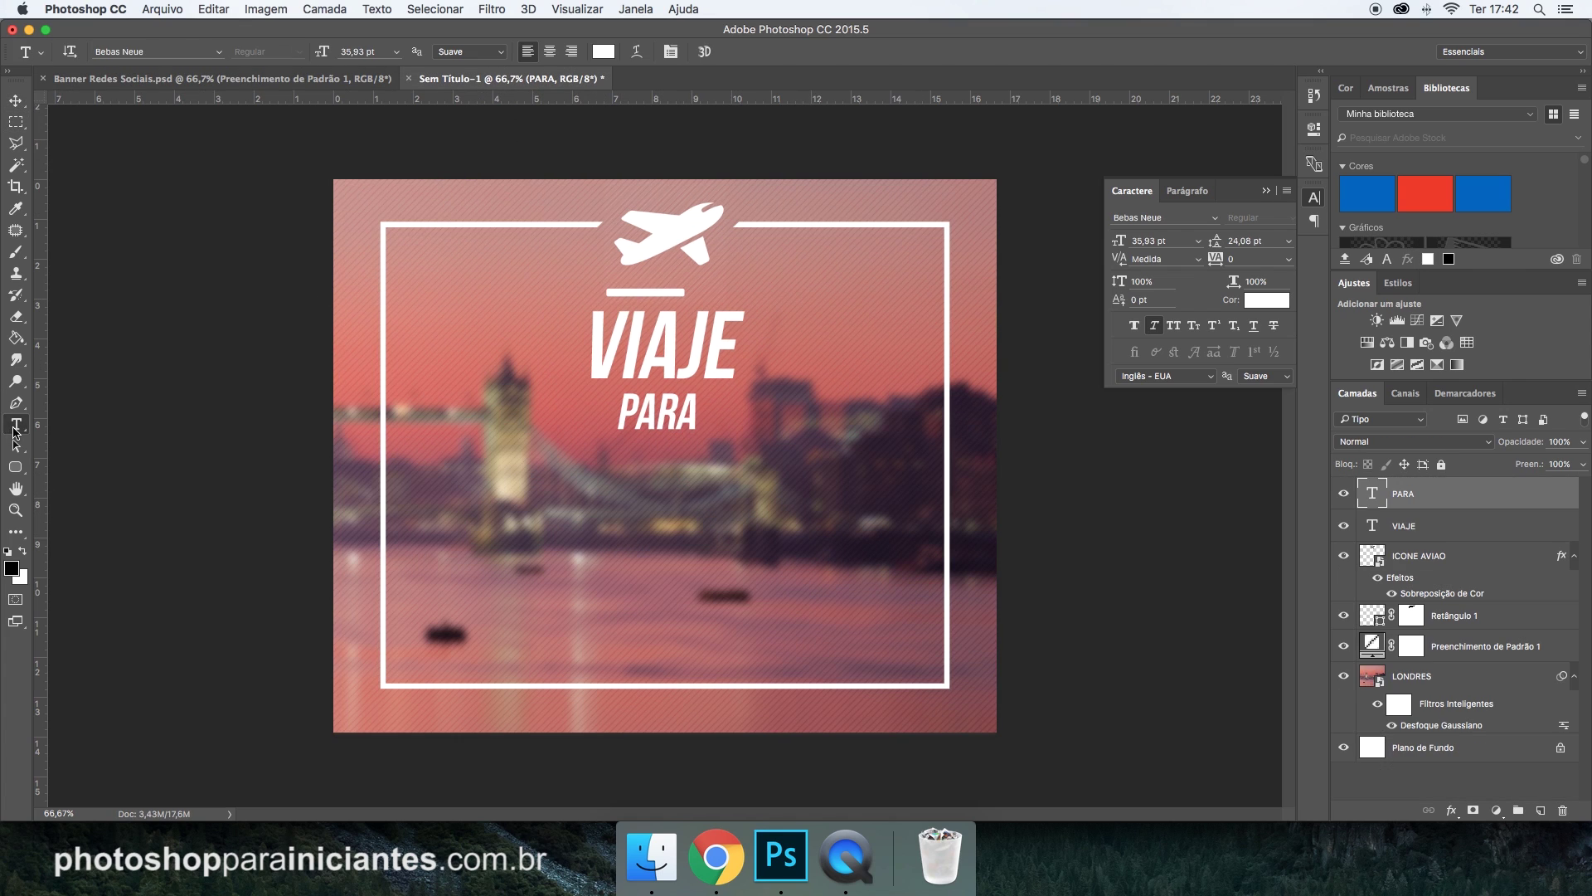
left_click(491, 481)
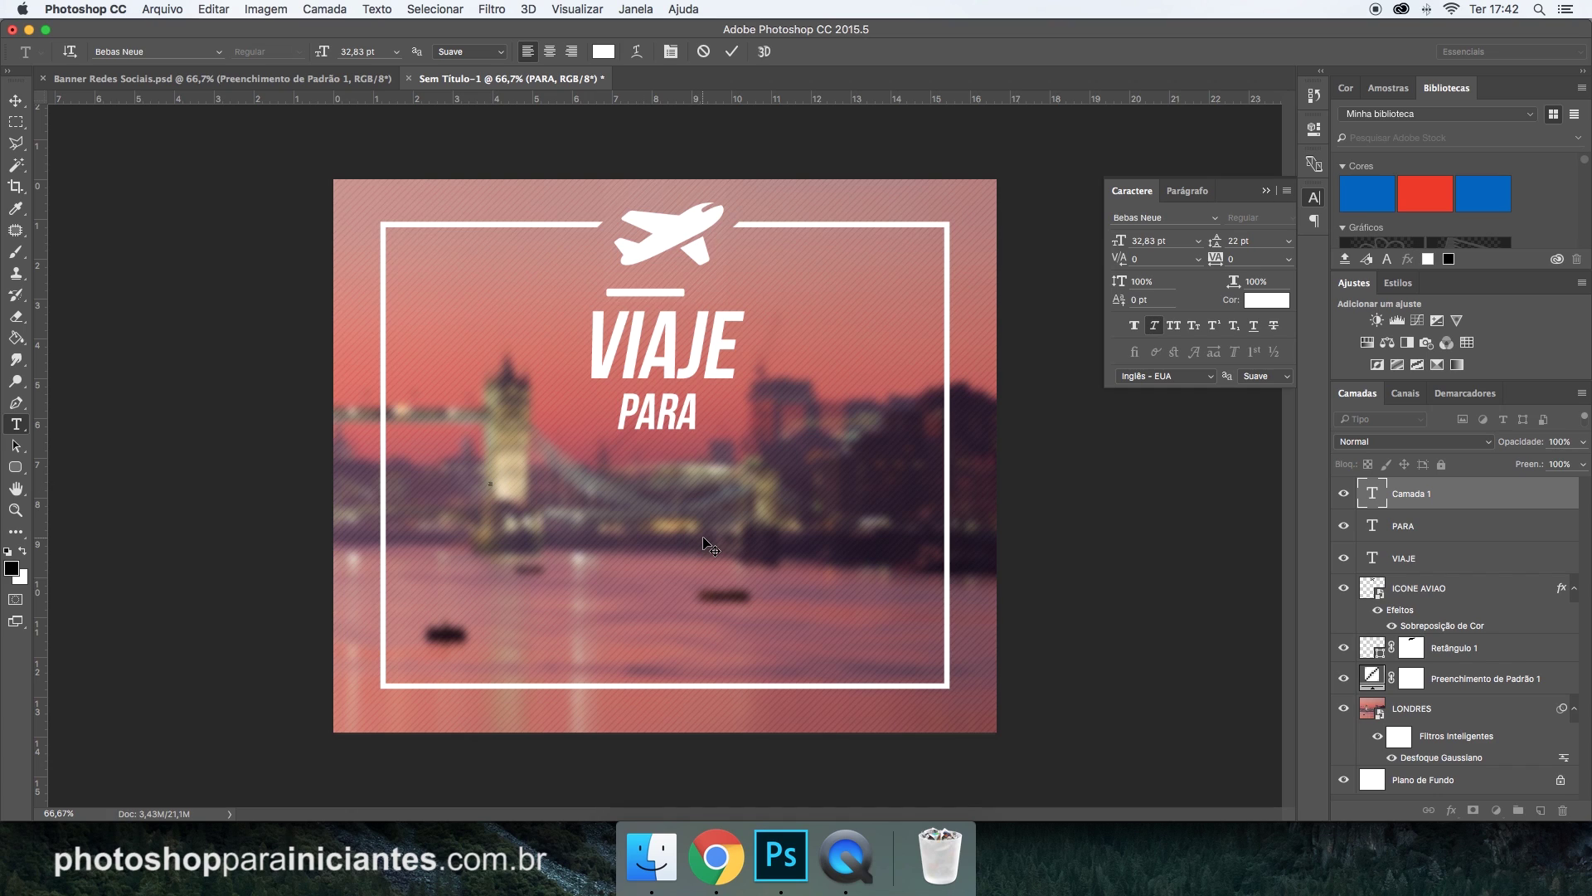
type("LONDRES")
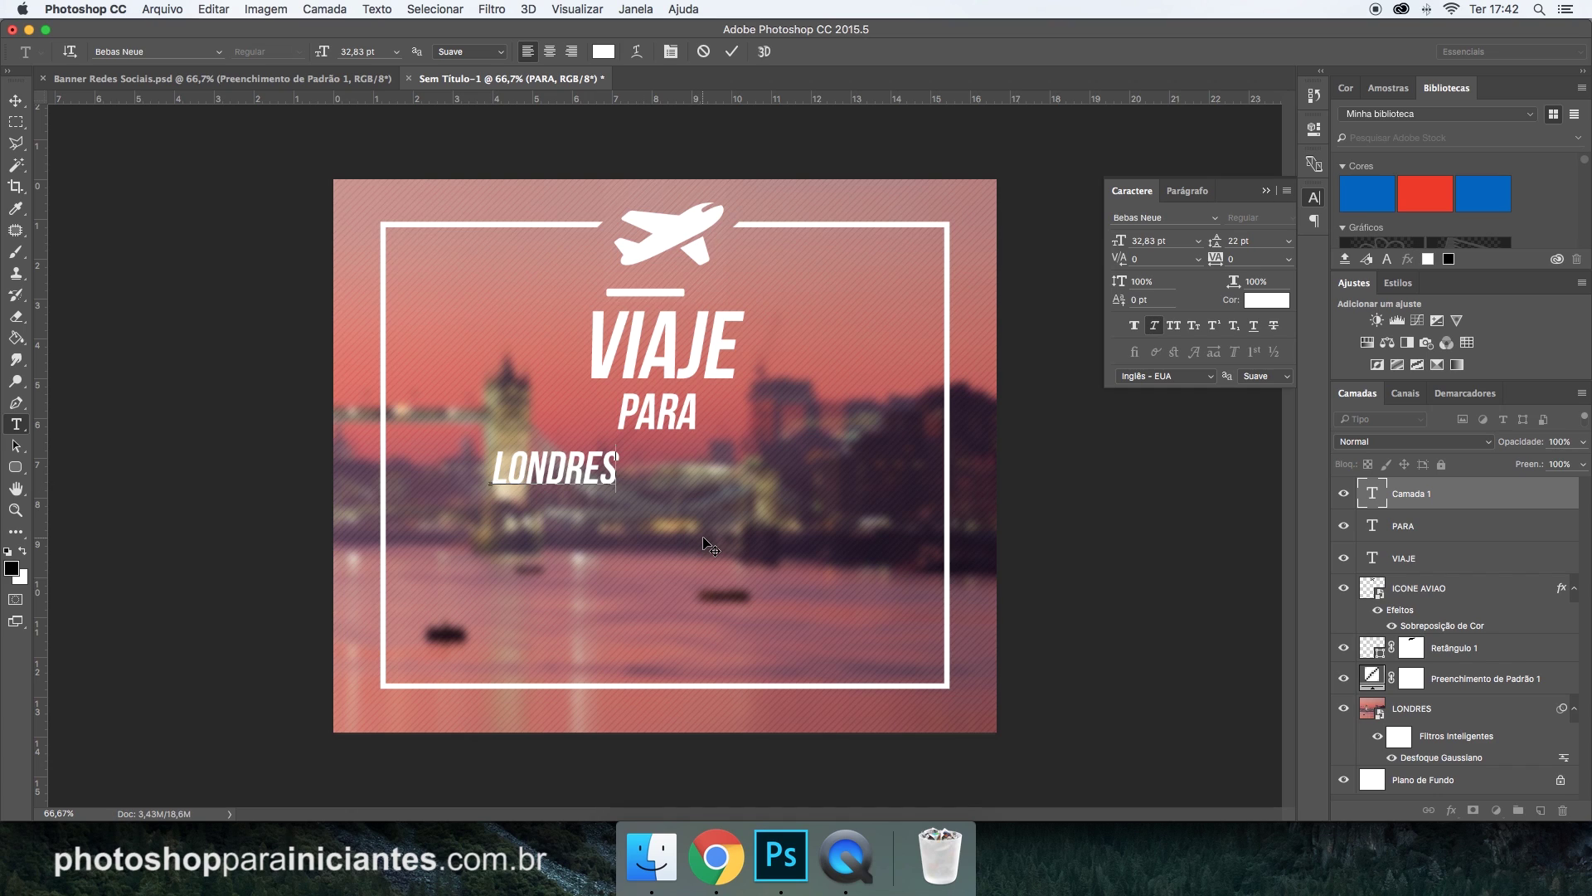
Commit LONDRES and enlarge it with Free Transform.
left_click(732, 52)
left_click(17, 101)
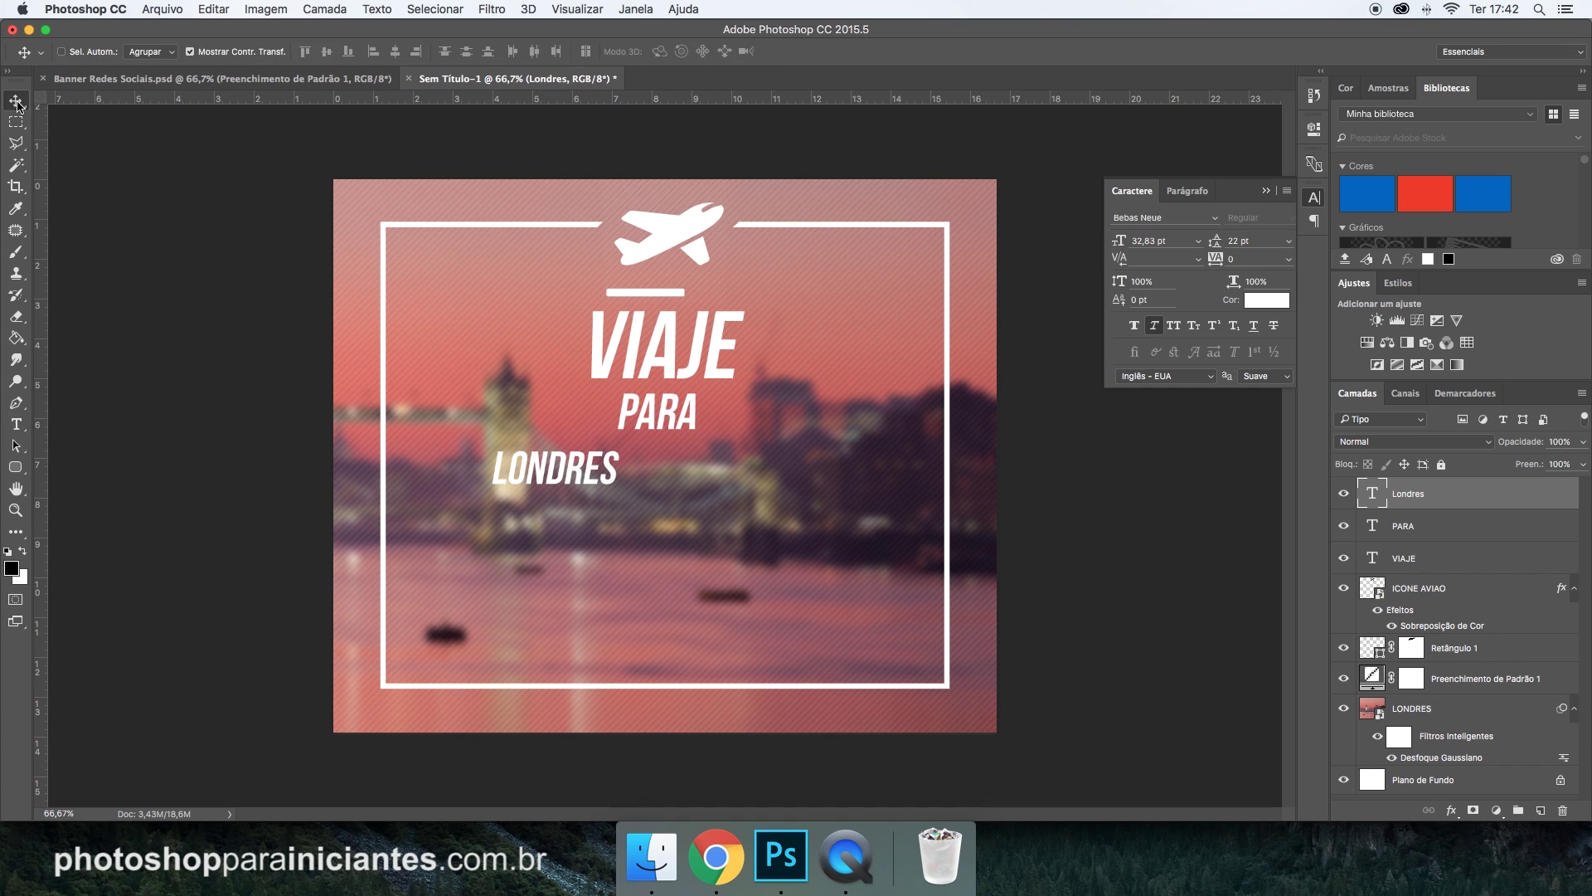
key("ctrl+t")
mouse_move(618, 451)
left_mouse_down()
mouse_move(807, 376)
mouse_move(763, 465)
left_mouse_up()
left_click(757, 52)
Set Londres in Confetti Stream, scale it to about 89.77 pt, and centre it under PARA.
left_click(1215, 217)
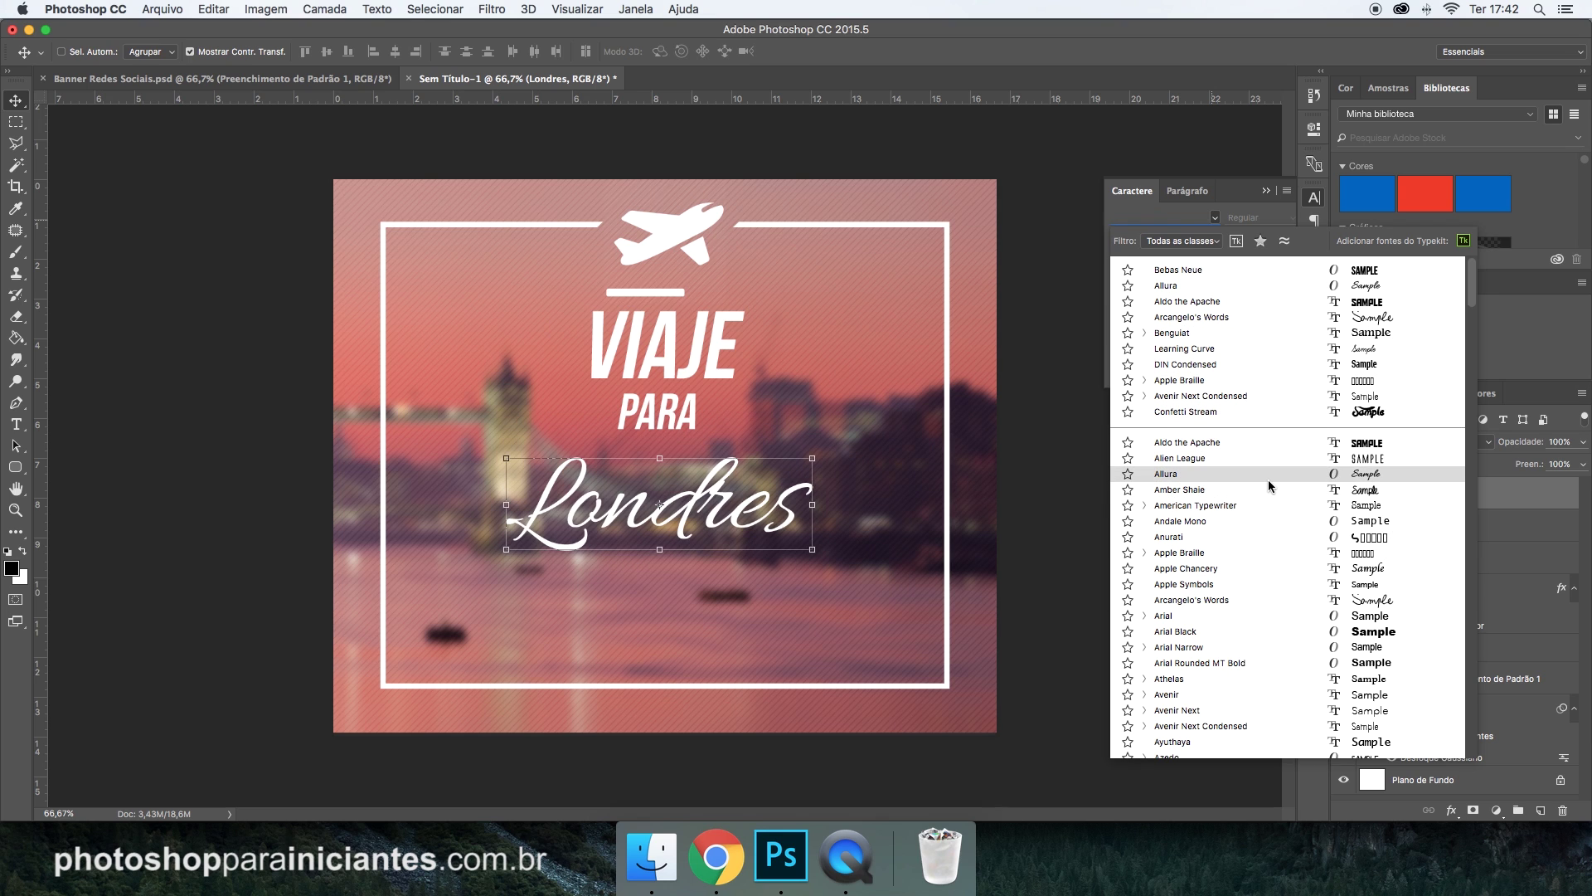
scroll(1268, 480, "down", 5)
scroll(1253, 564, "down", 5)
scroll(1277, 514, "down", 5)
left_click(1289, 479)
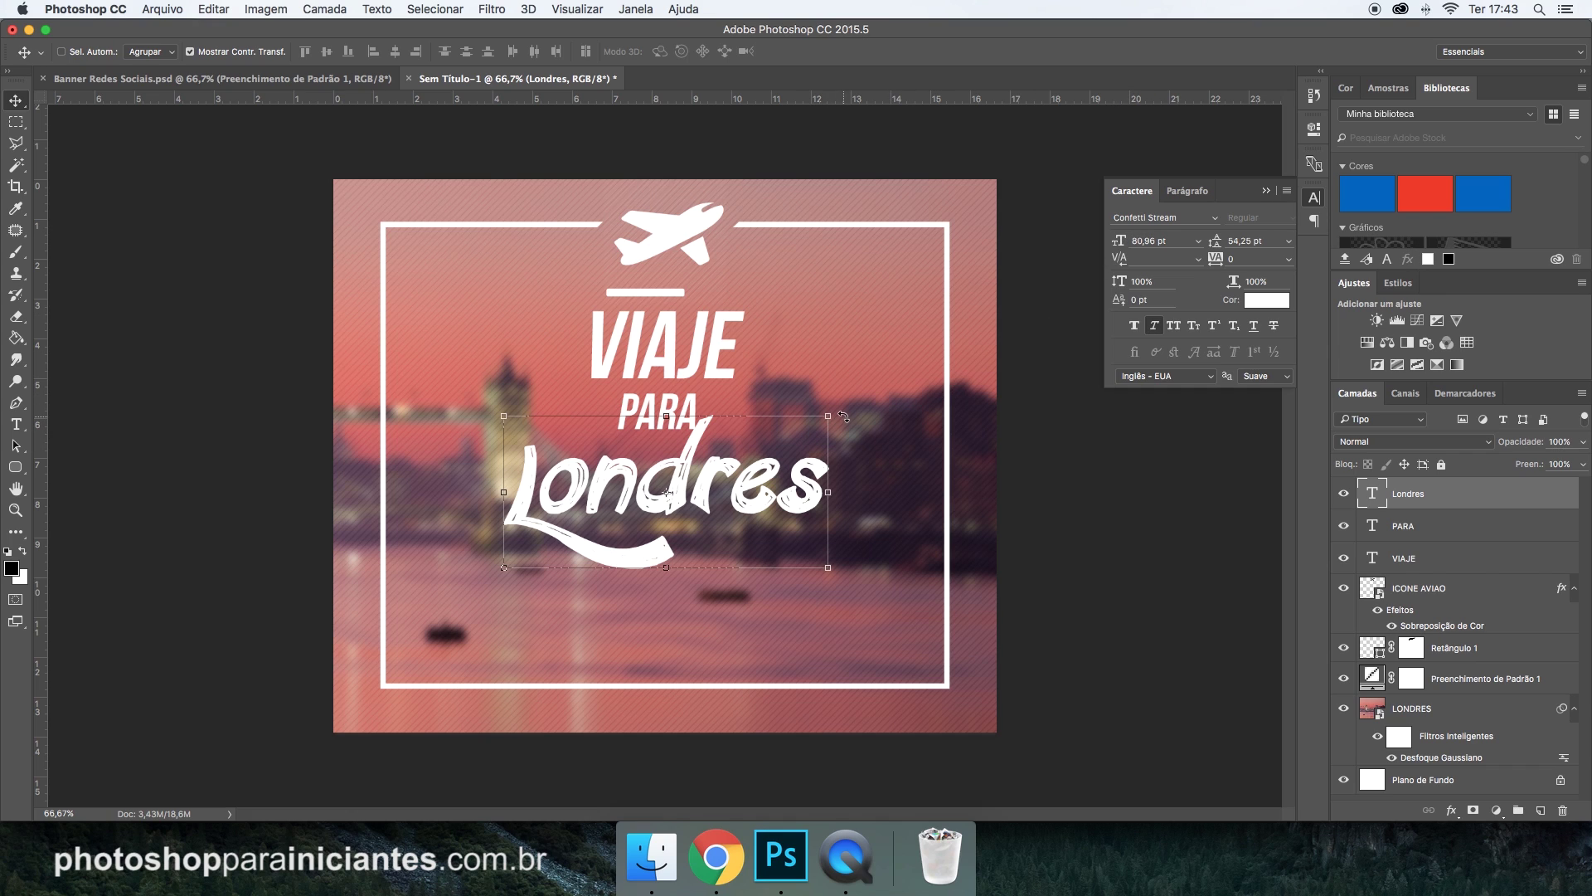
left_click_drag(827, 417, 848, 405)
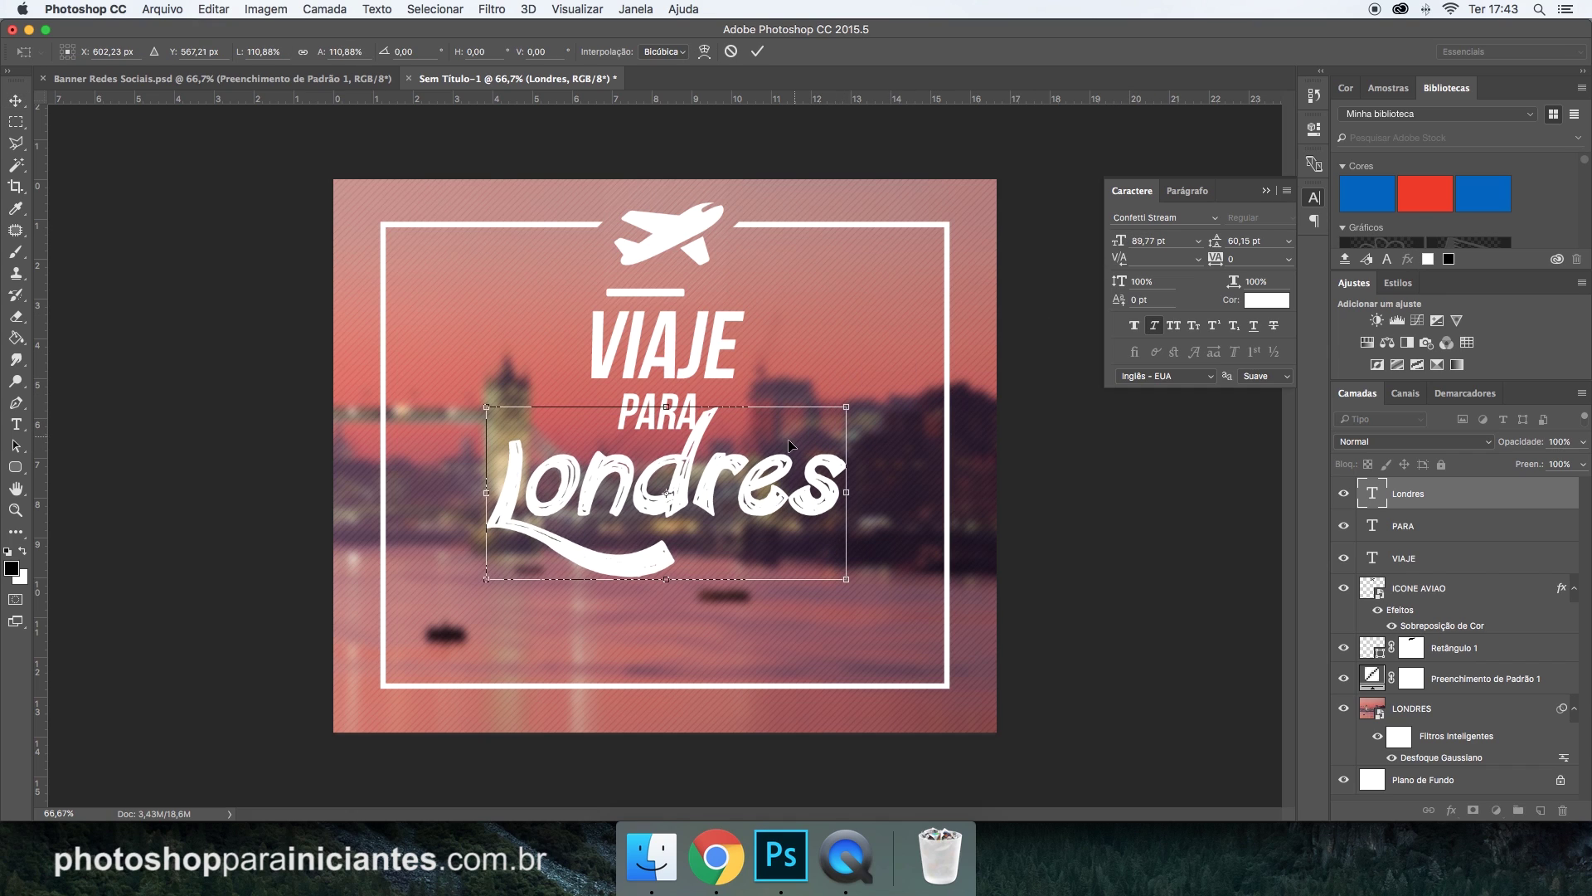
left_click_drag(786, 447, 808, 437)
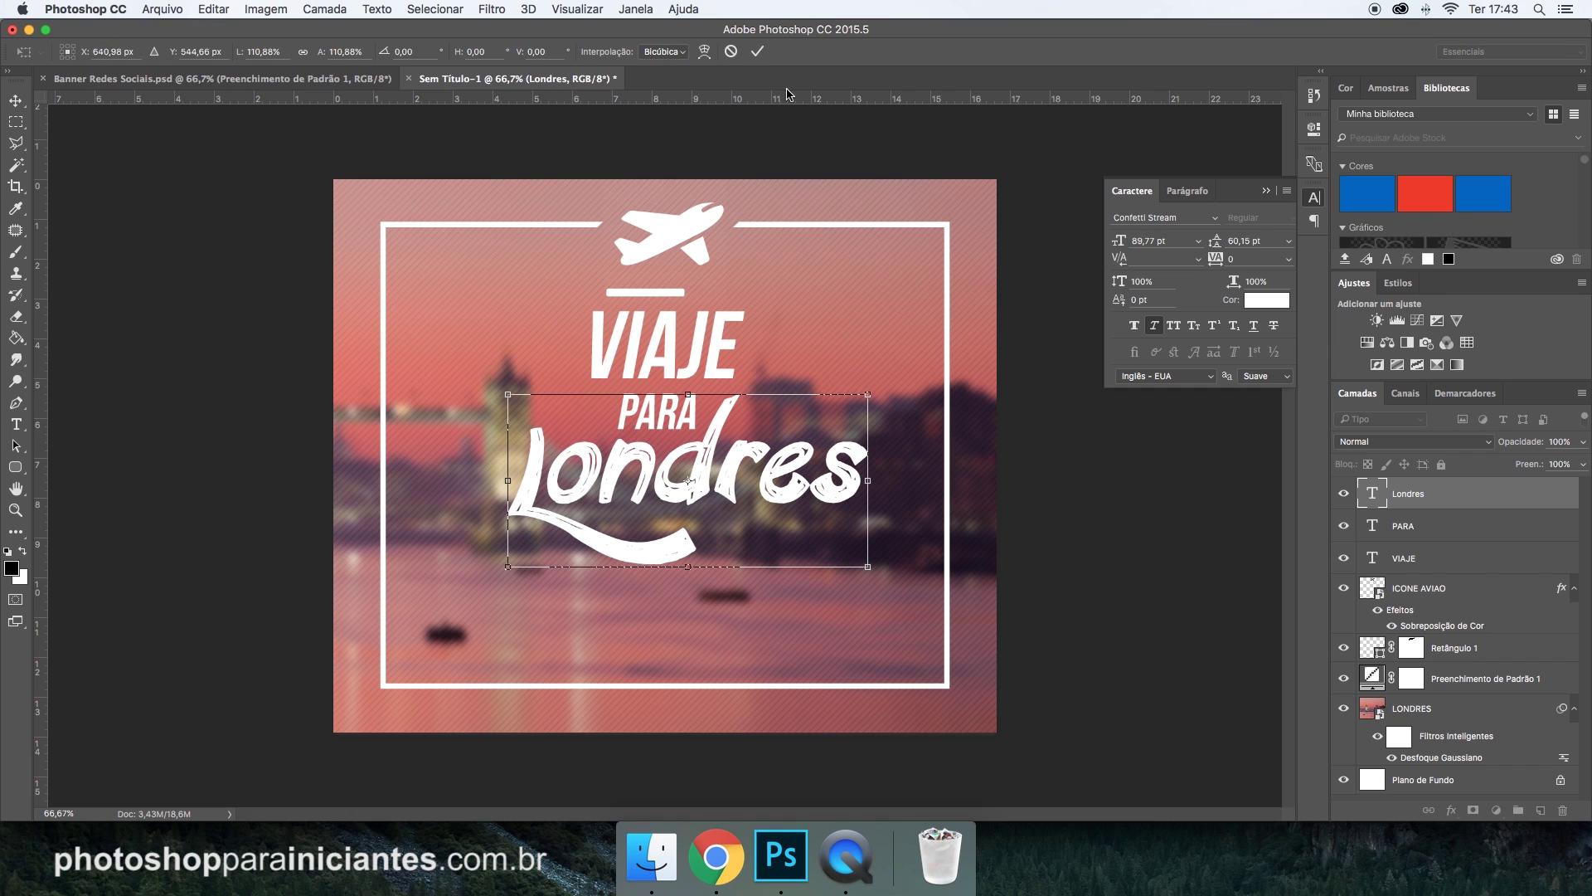
left_click(766, 53)
left_click_drag(785, 472, 772, 473)
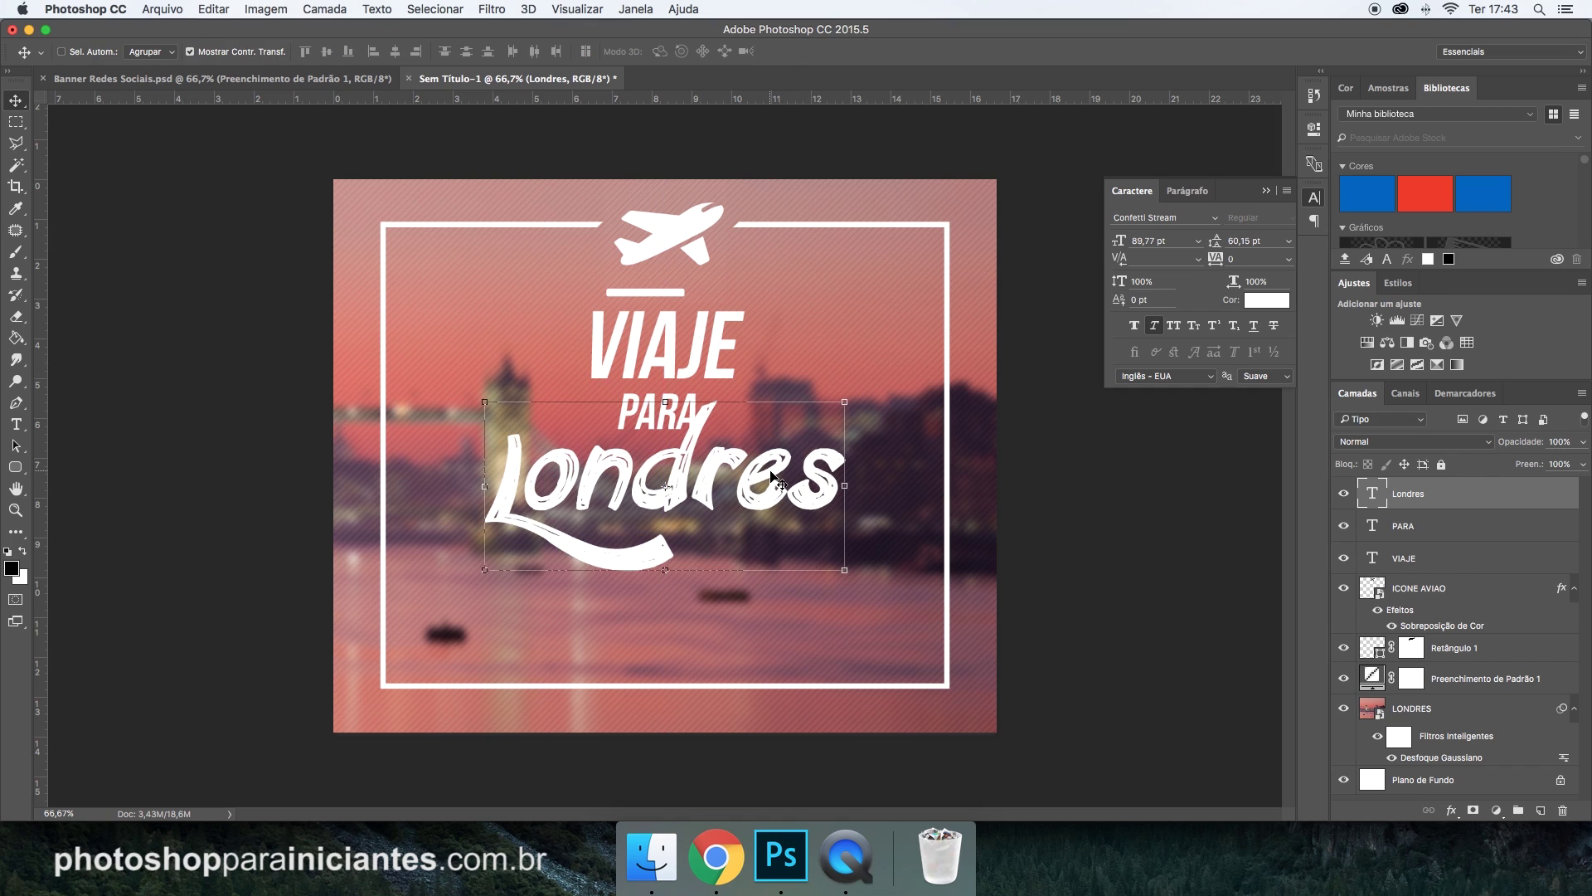
key("Up")
key("Up")
key("Up")
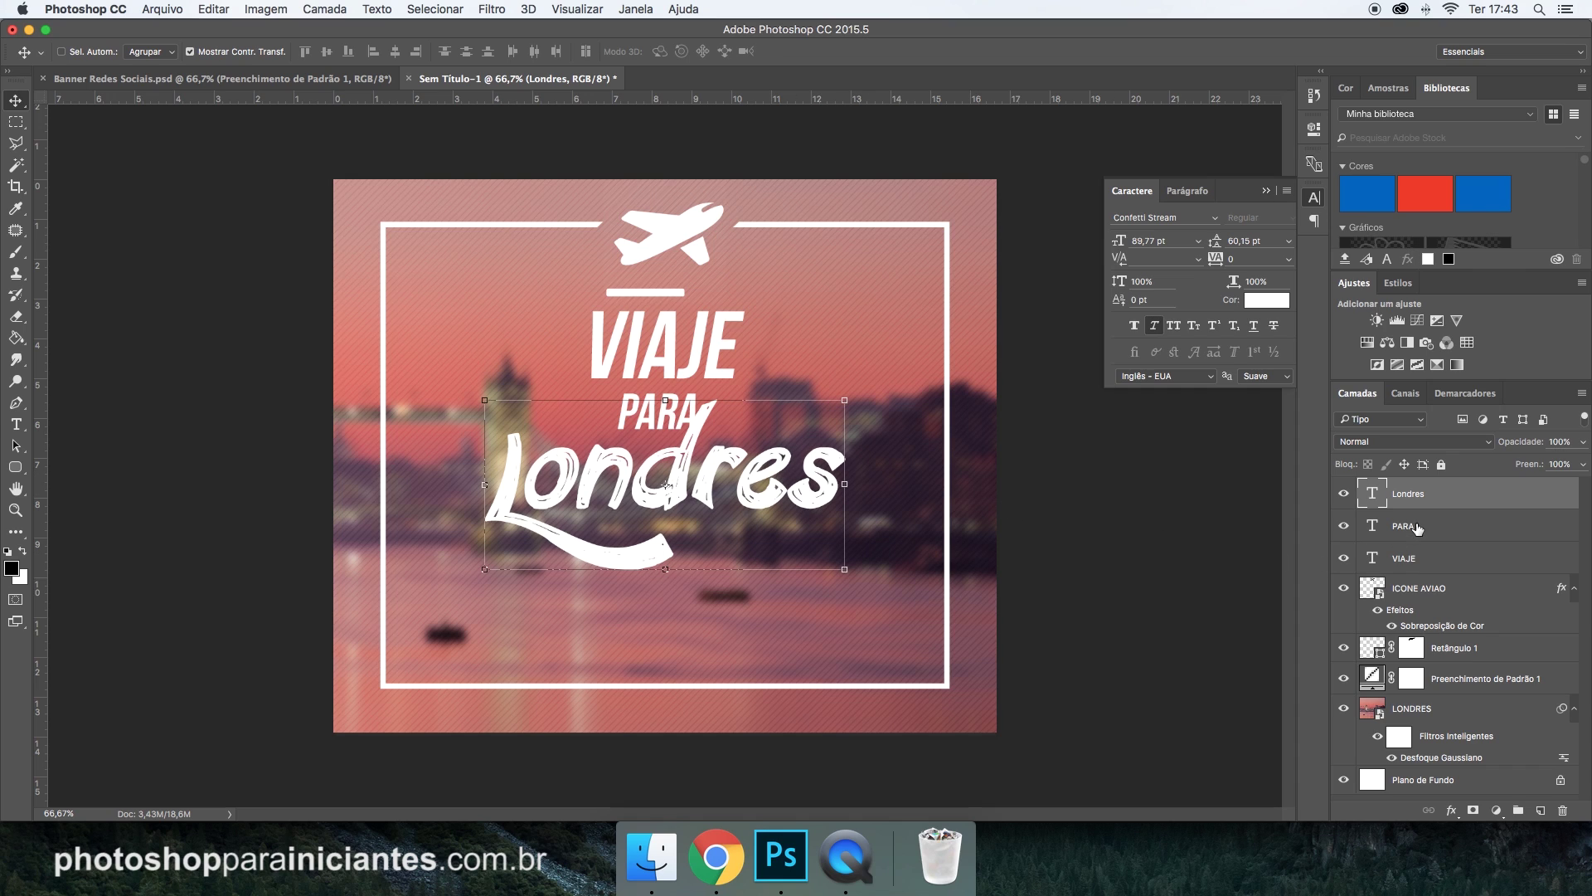
Nudge PARA left, duplicate it, and move the copy below Londres toward the right.
left_click(1414, 527)
key("Left")
key("Left")
key("Left")
key("Left")
key("Left")
key("Left")
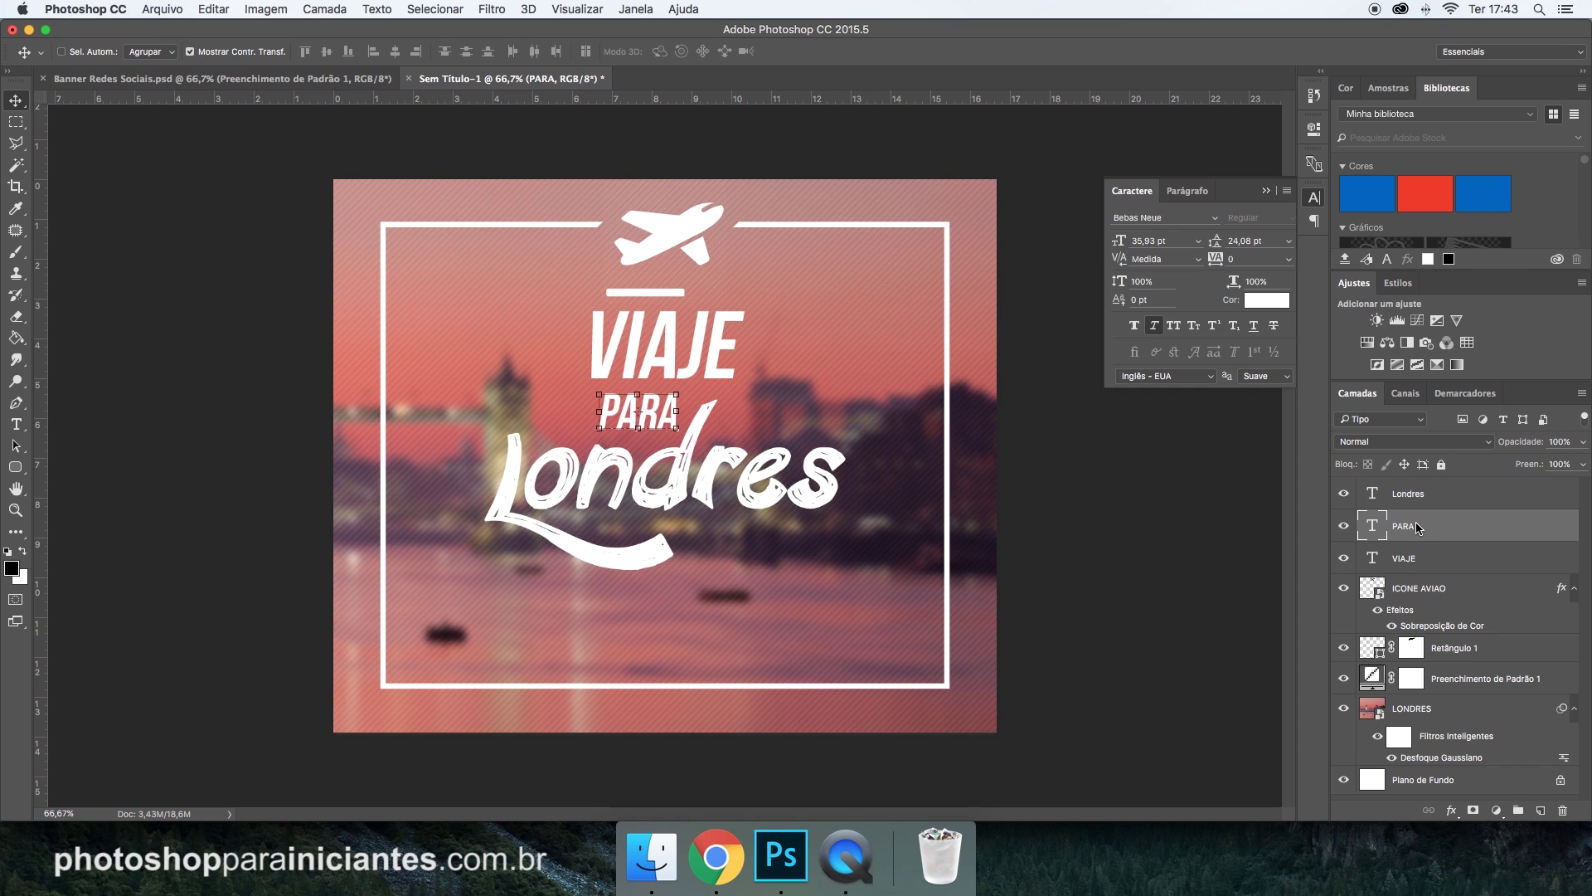
key("Left")
key("Left")
key("Left")
key("super")
key("super+j")
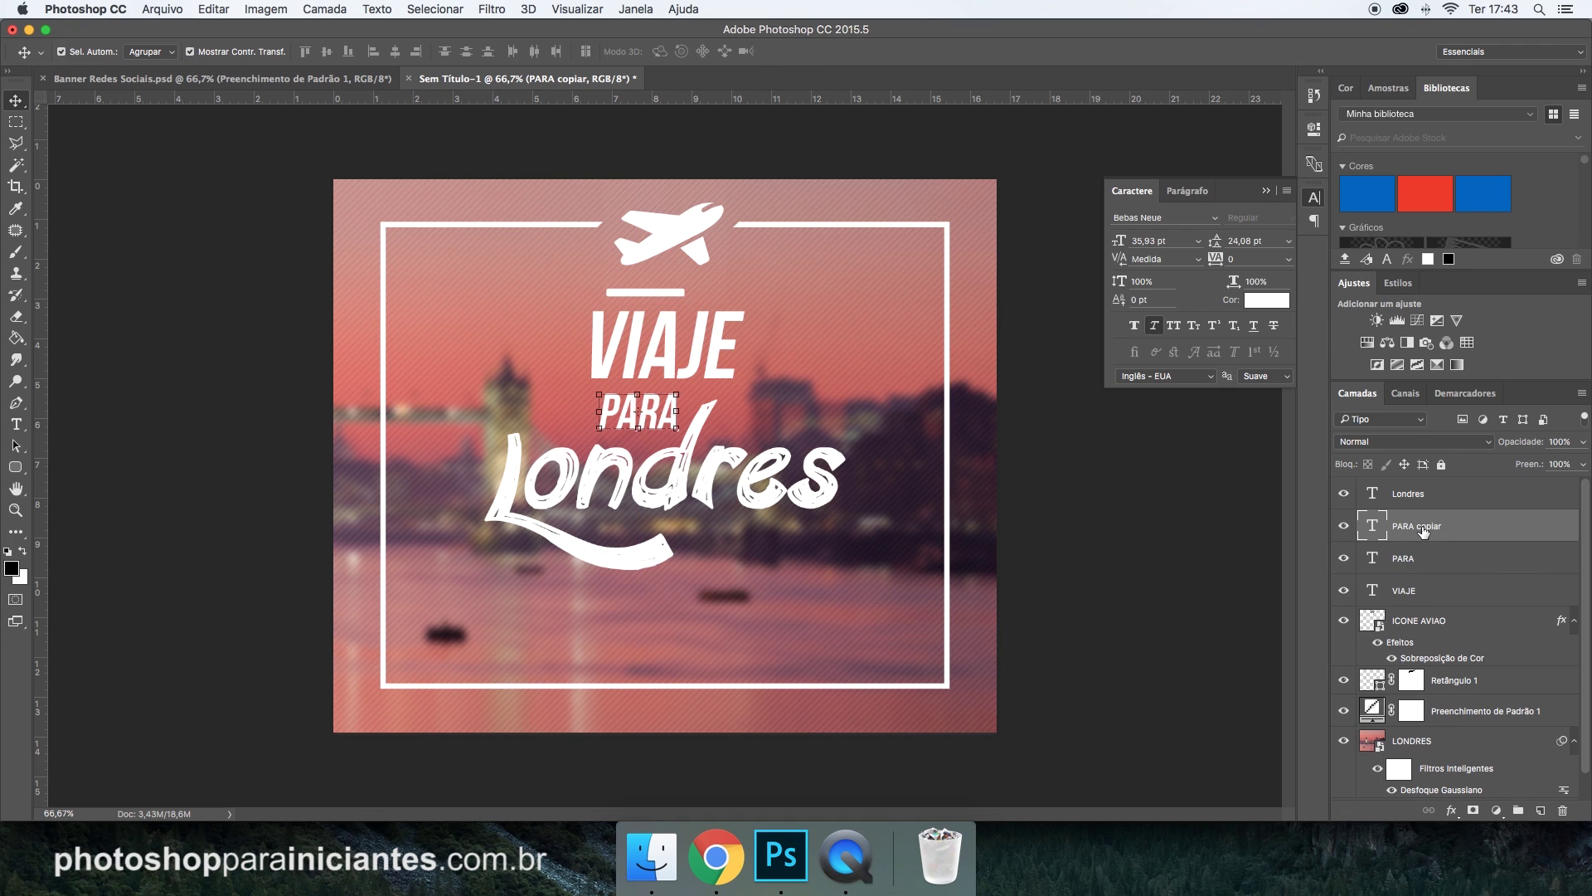
mouse_move(655, 421)
left_mouse_down()
mouse_move(755, 537)
mouse_move(753, 562)
left_mouse_up()
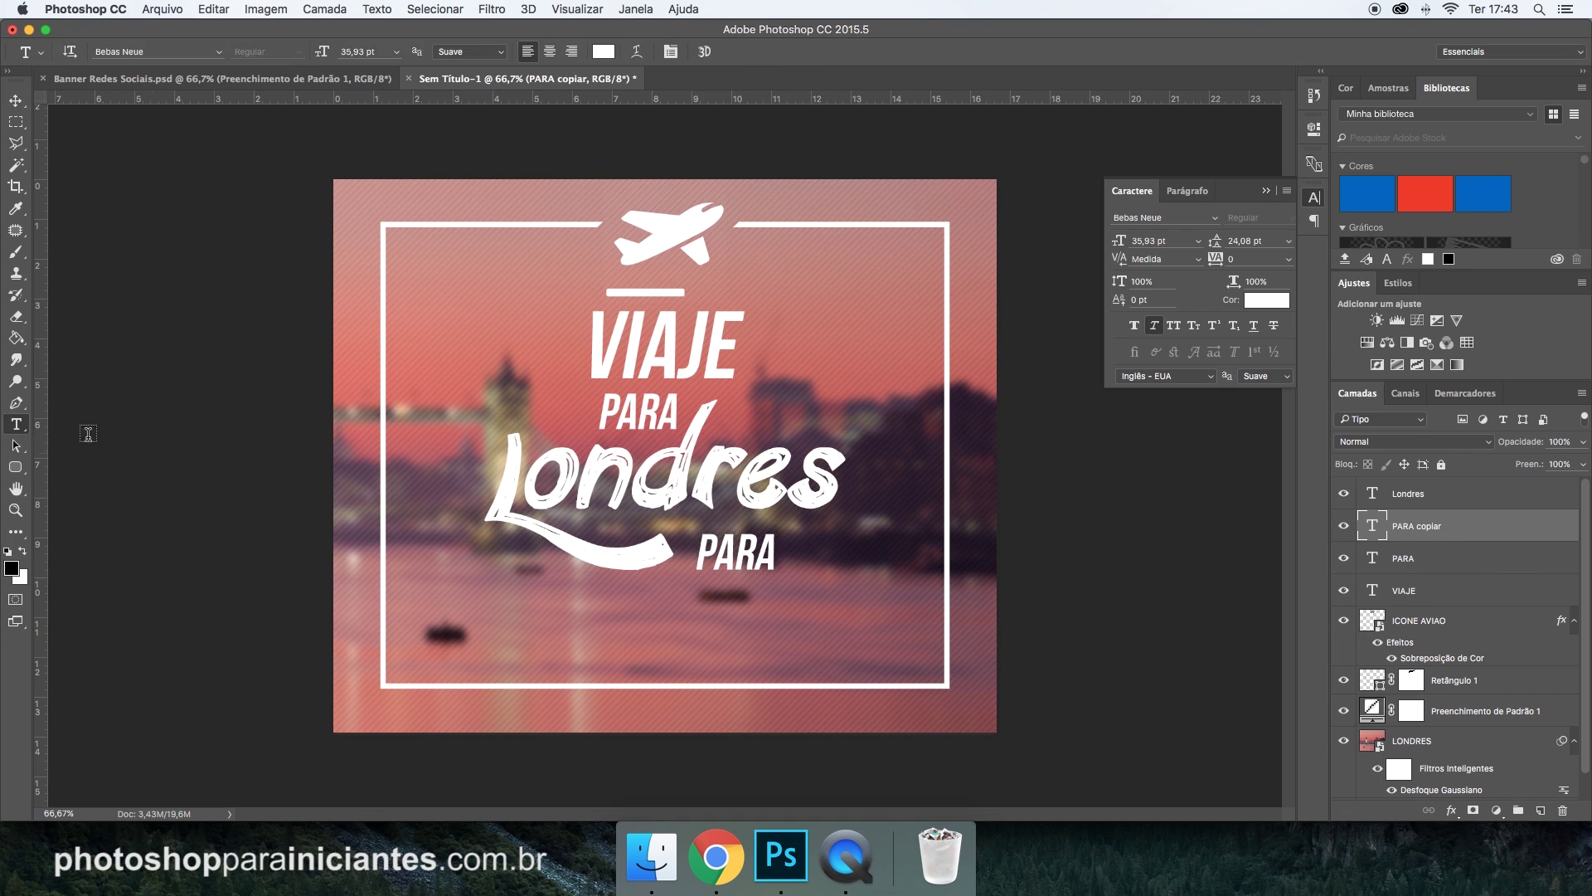
Retype the copy as PACOTES A PARTIR DE and shrink it to about 17 pt under Londres.
mouse_move(746, 554)
left_mouse_down()
mouse_move(746, 597)
mouse_move(832, 595)
left_mouse_up()
type("t")
type("C")
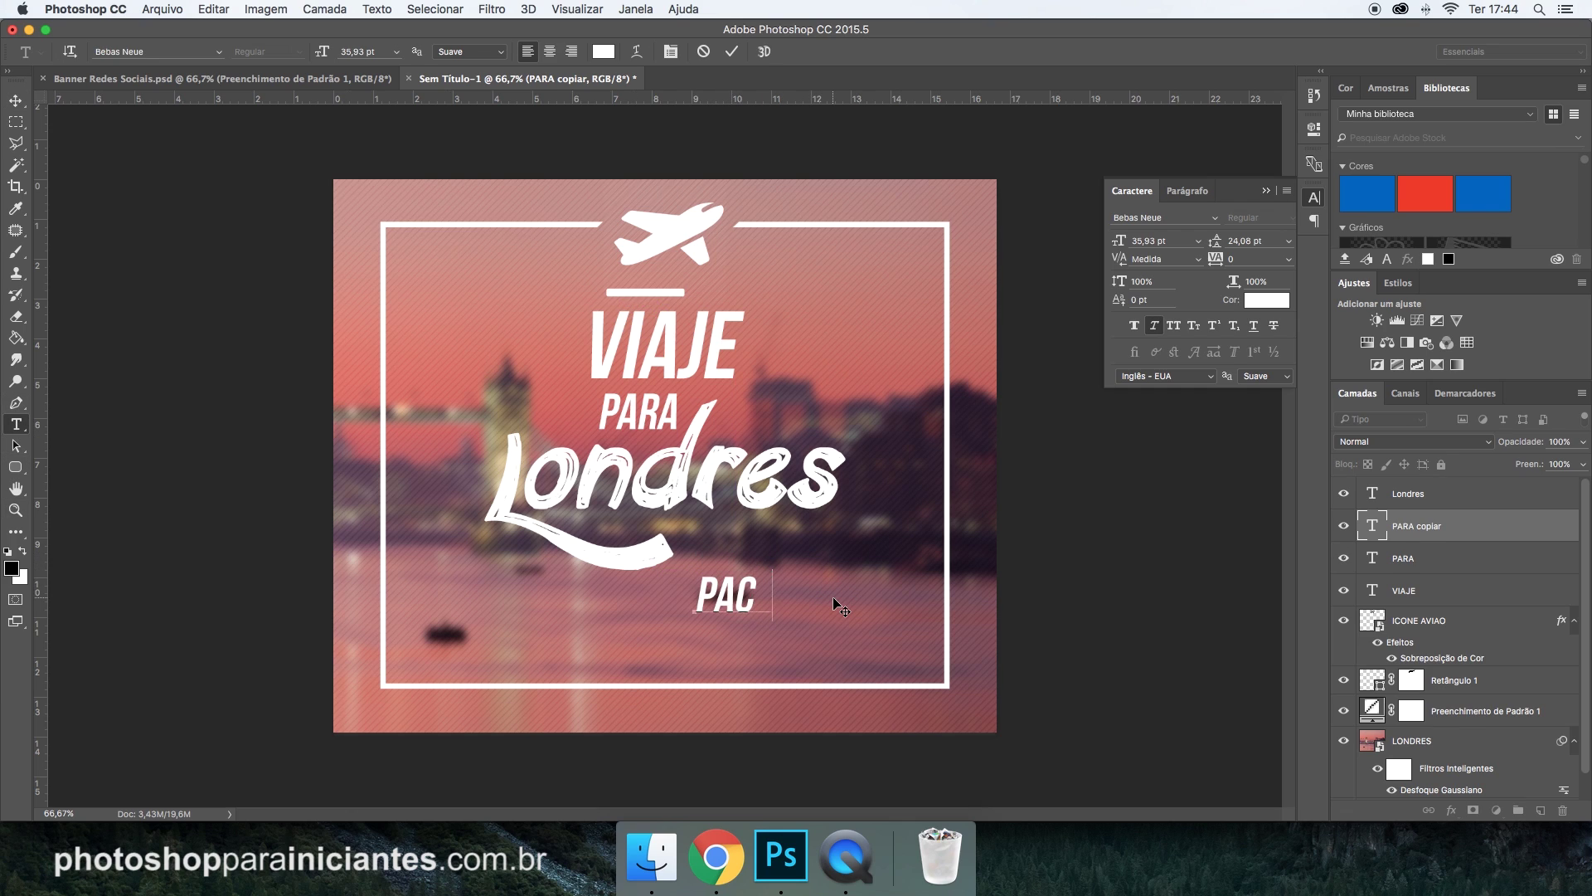
type("OTES A PAR")
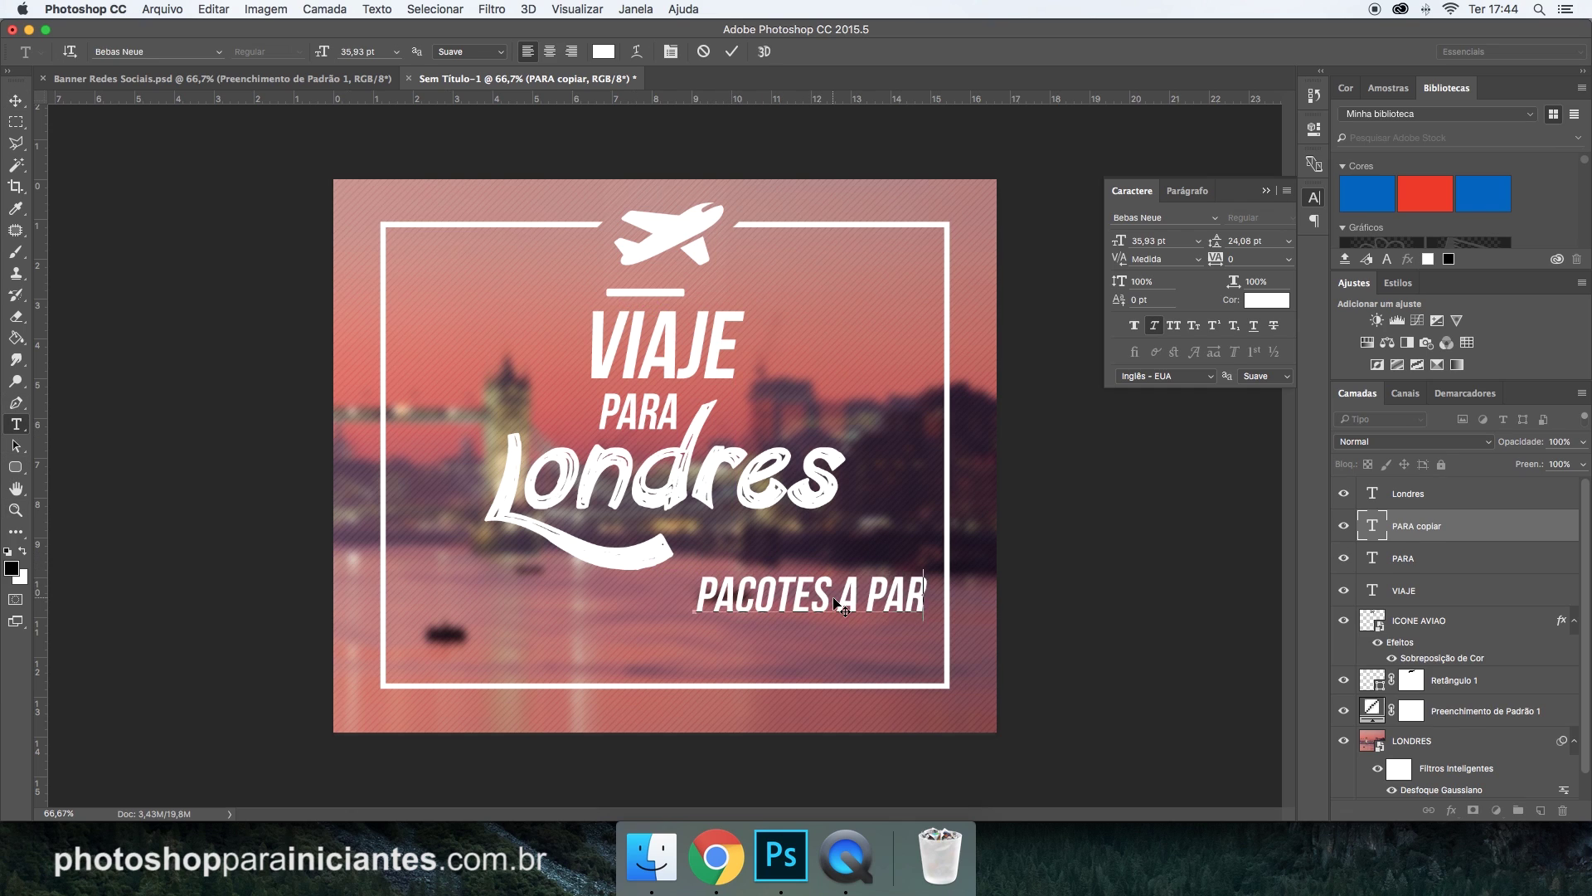
type("TIR D")
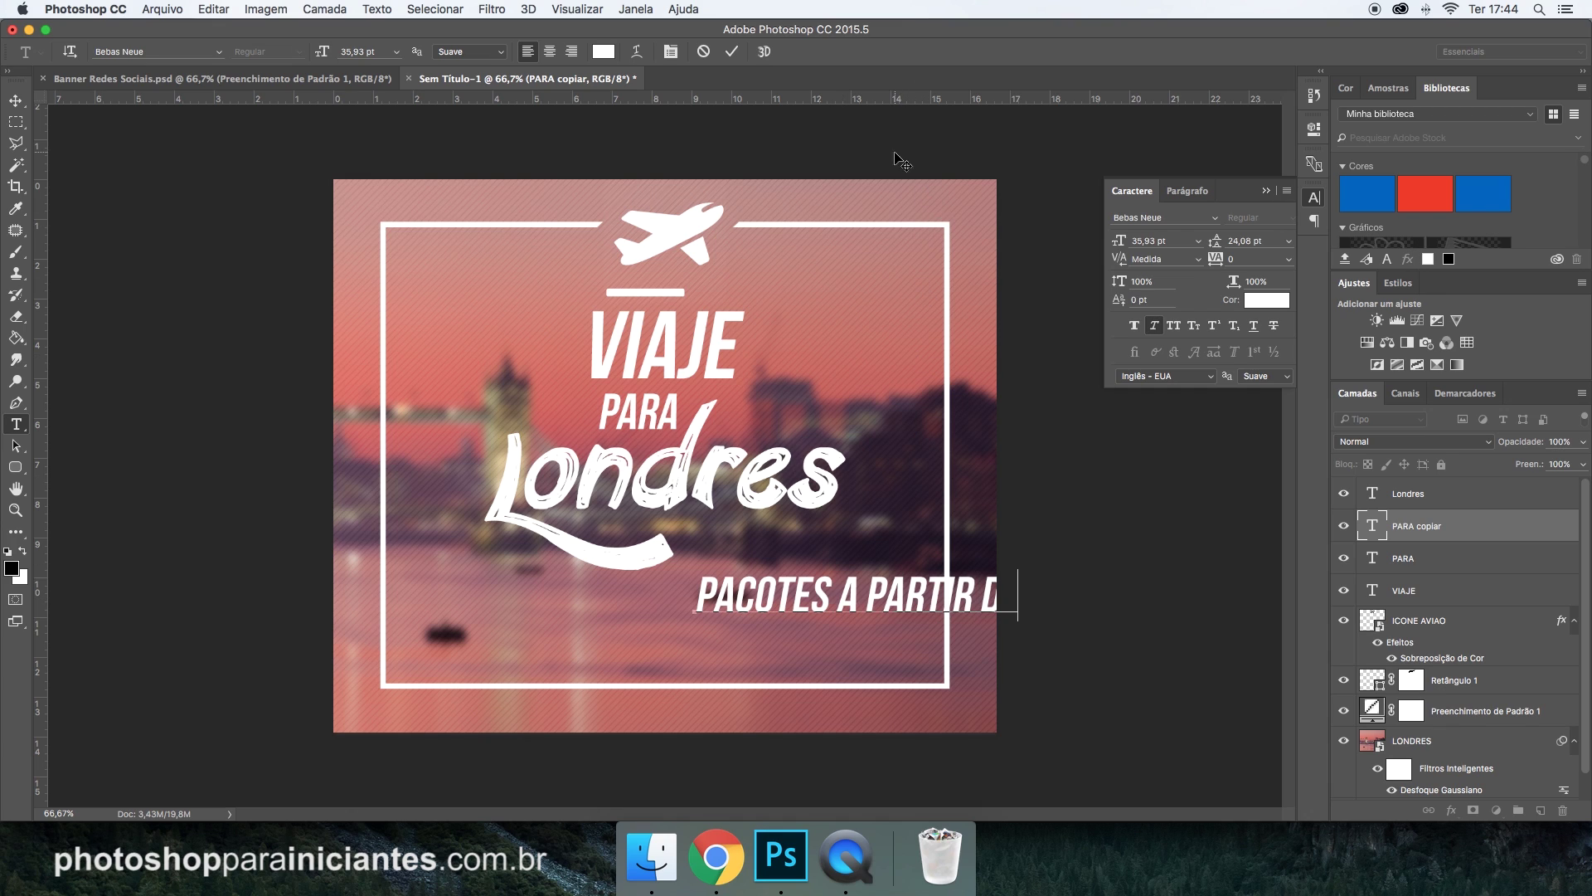
key("ctrl+Return")
key("ctrl+t")
left_click_drag(1018, 612, 873, 563)
left_click_drag(838, 572, 845, 553)
key("Return")
left_click(16, 425)
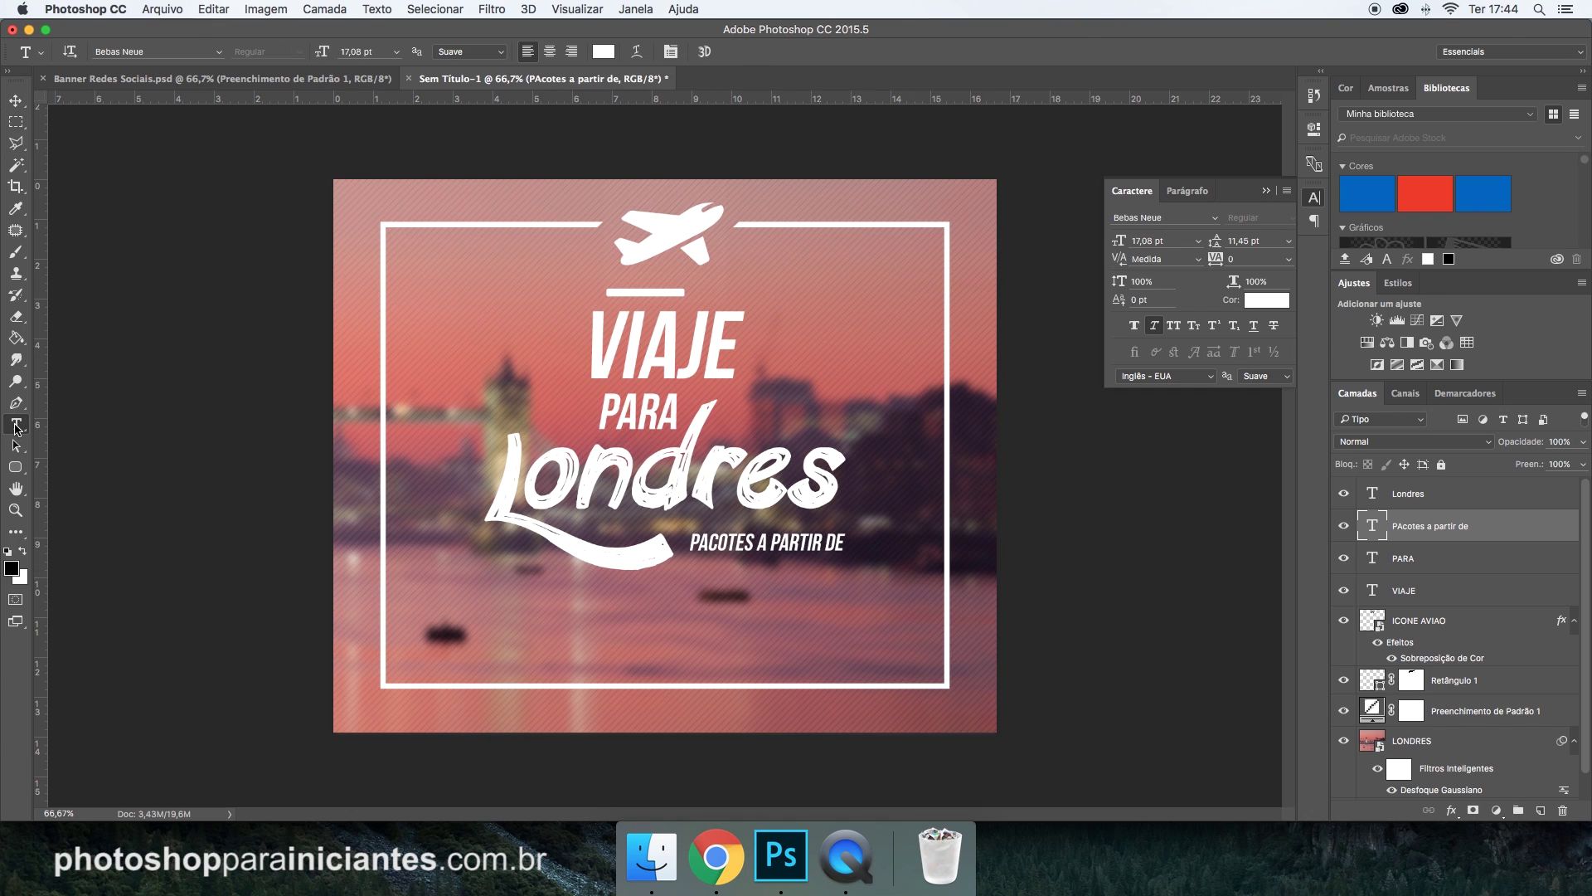
left_click(538, 612)
Type the price R$ 3.000,00 and enlarge it with Free Transform.
type("R")
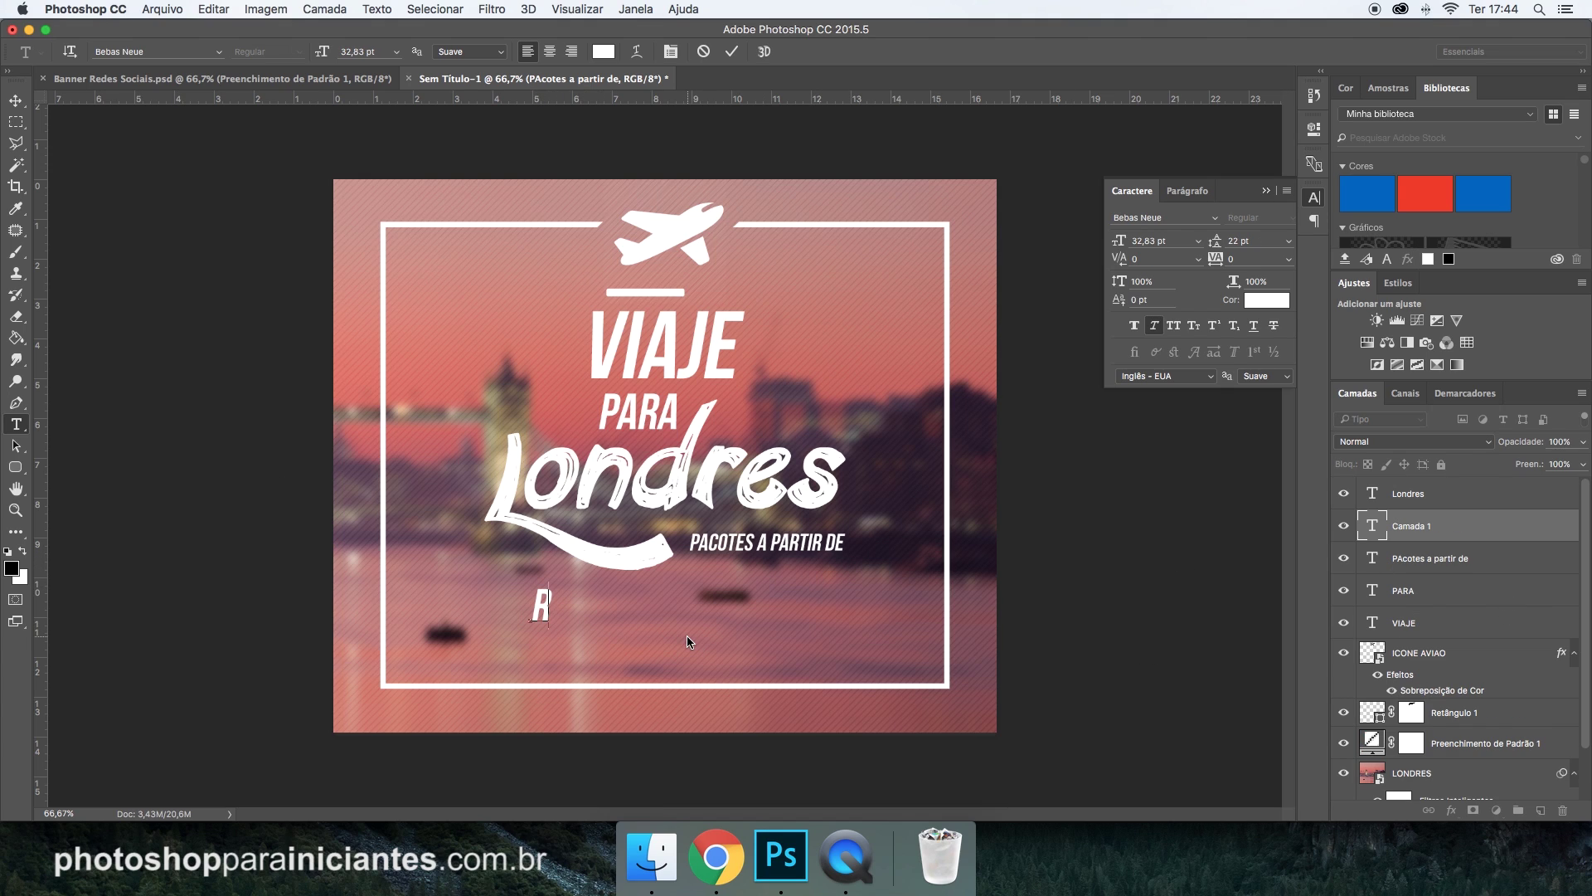
type("$ 3.000,00")
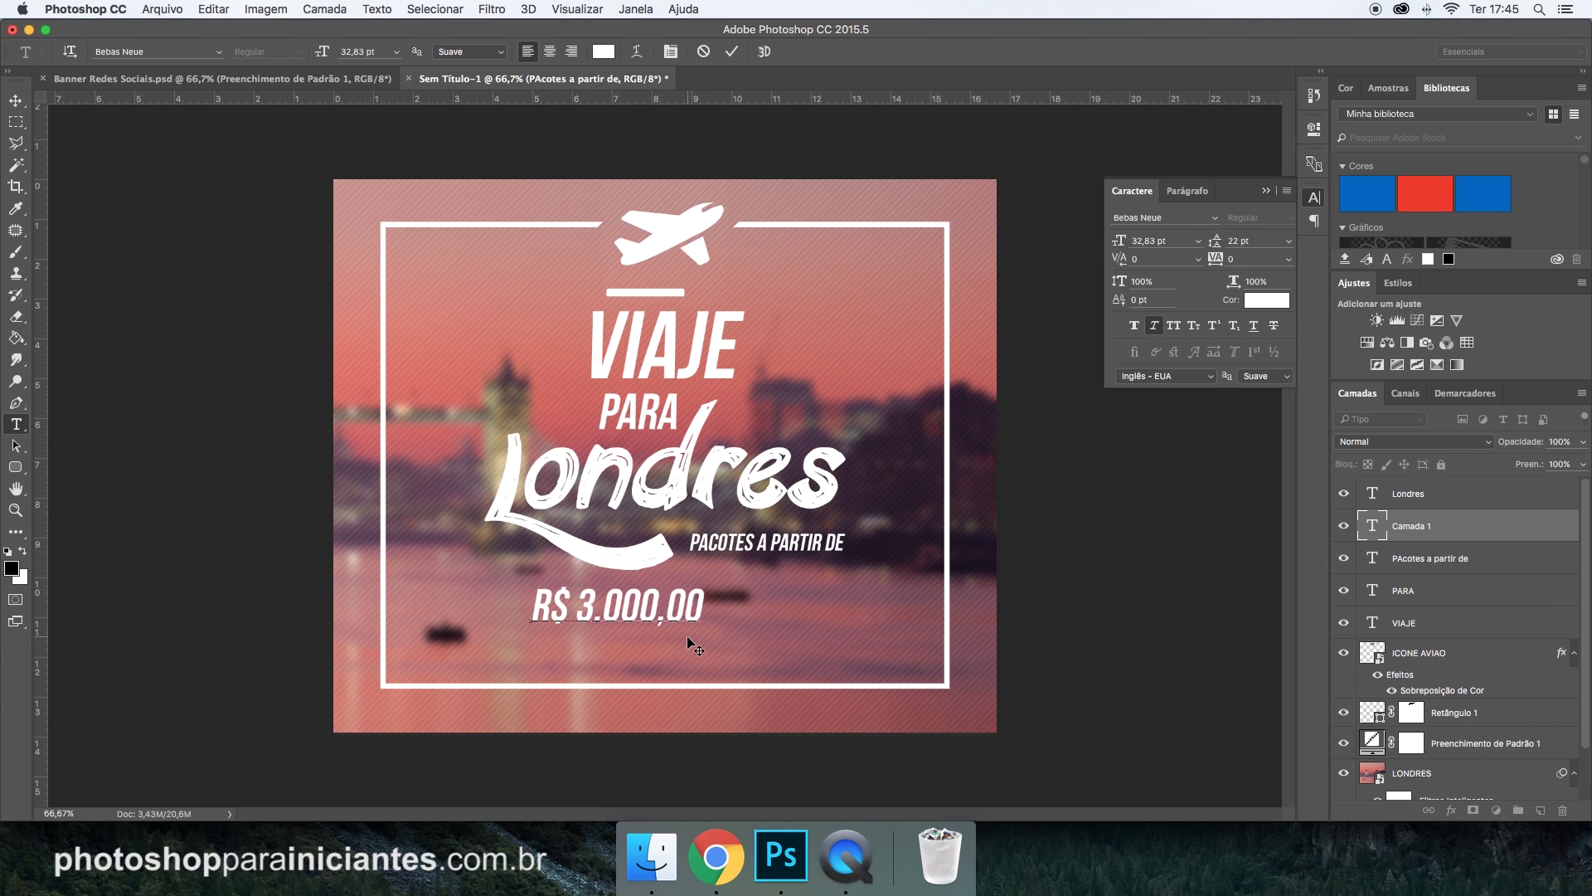
key("ctrl+Return")
key("ctrl+t")
left_click_drag(708, 598, 796, 584)
key("Return")
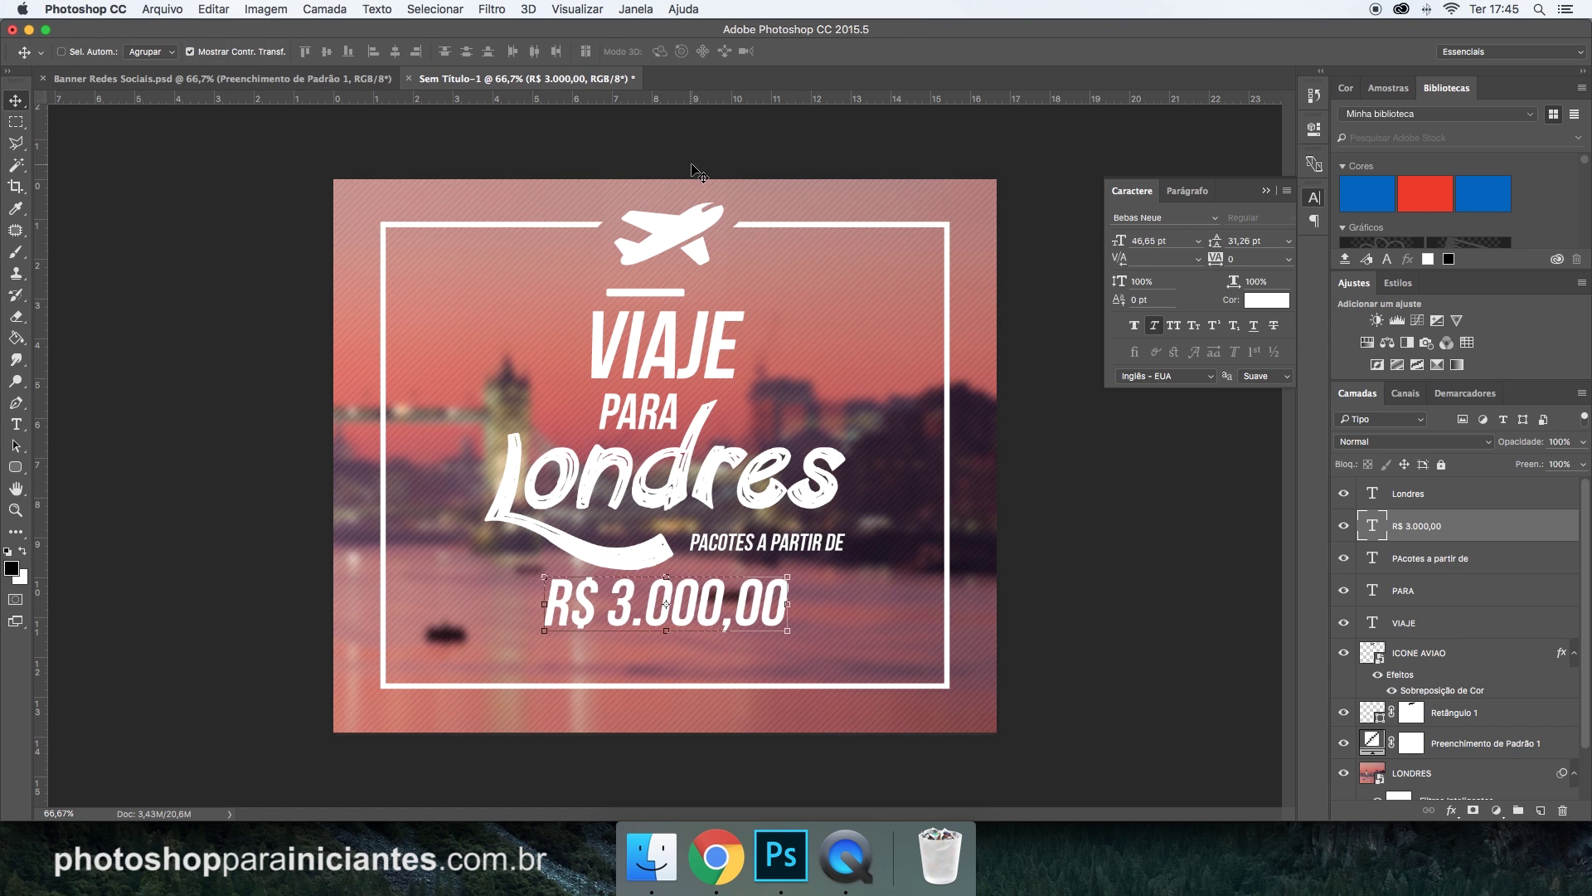
Change the price font to Kelson Sans.
key("m")
left_click(1152, 219)
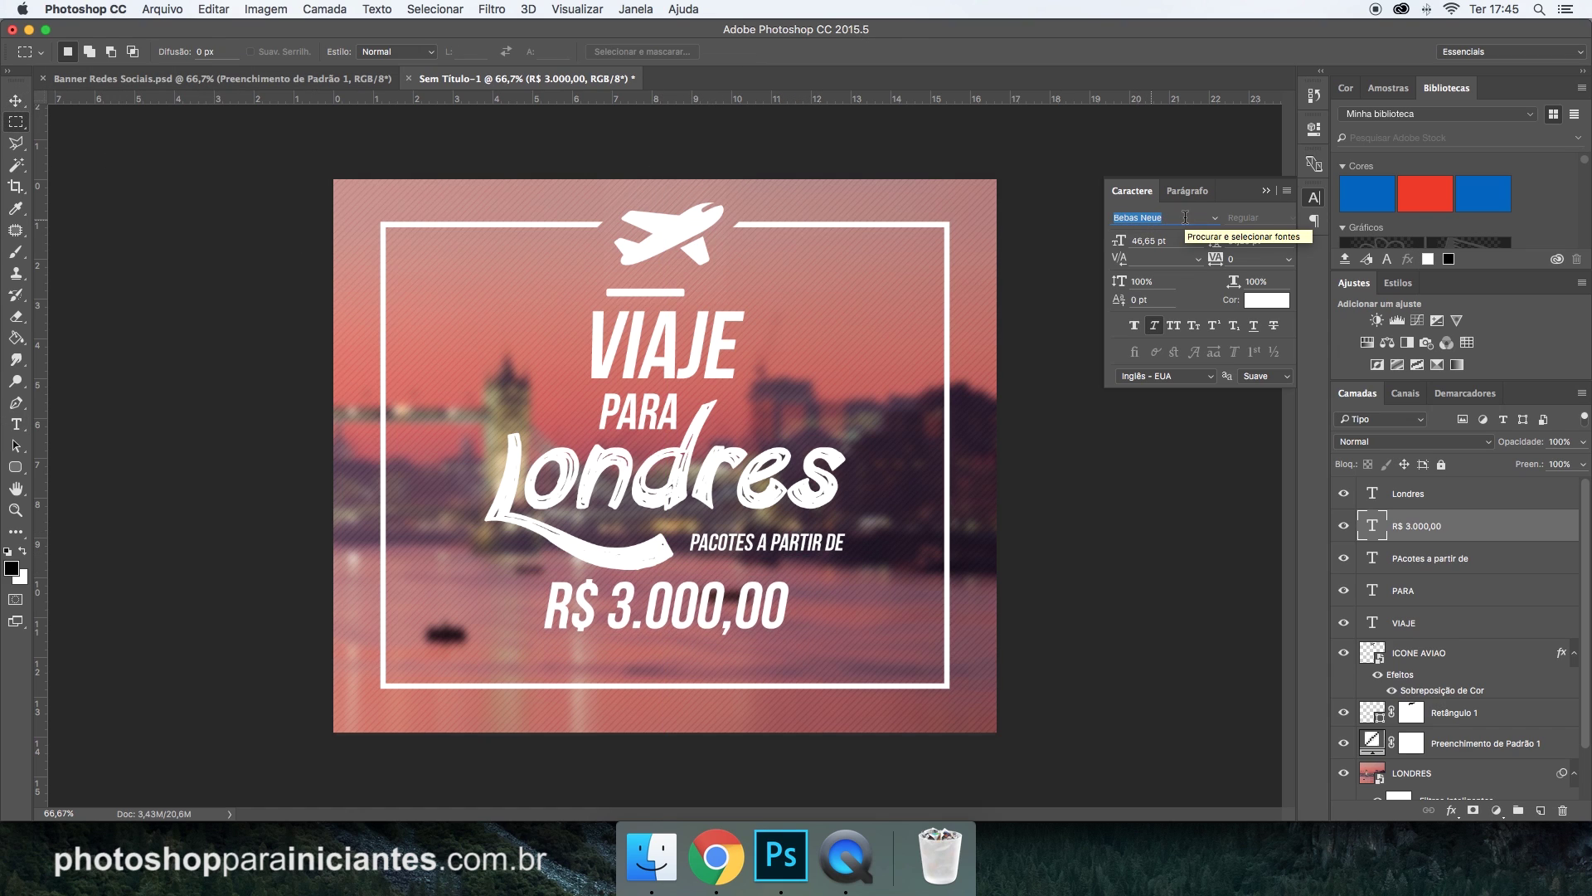
left_click(1215, 217)
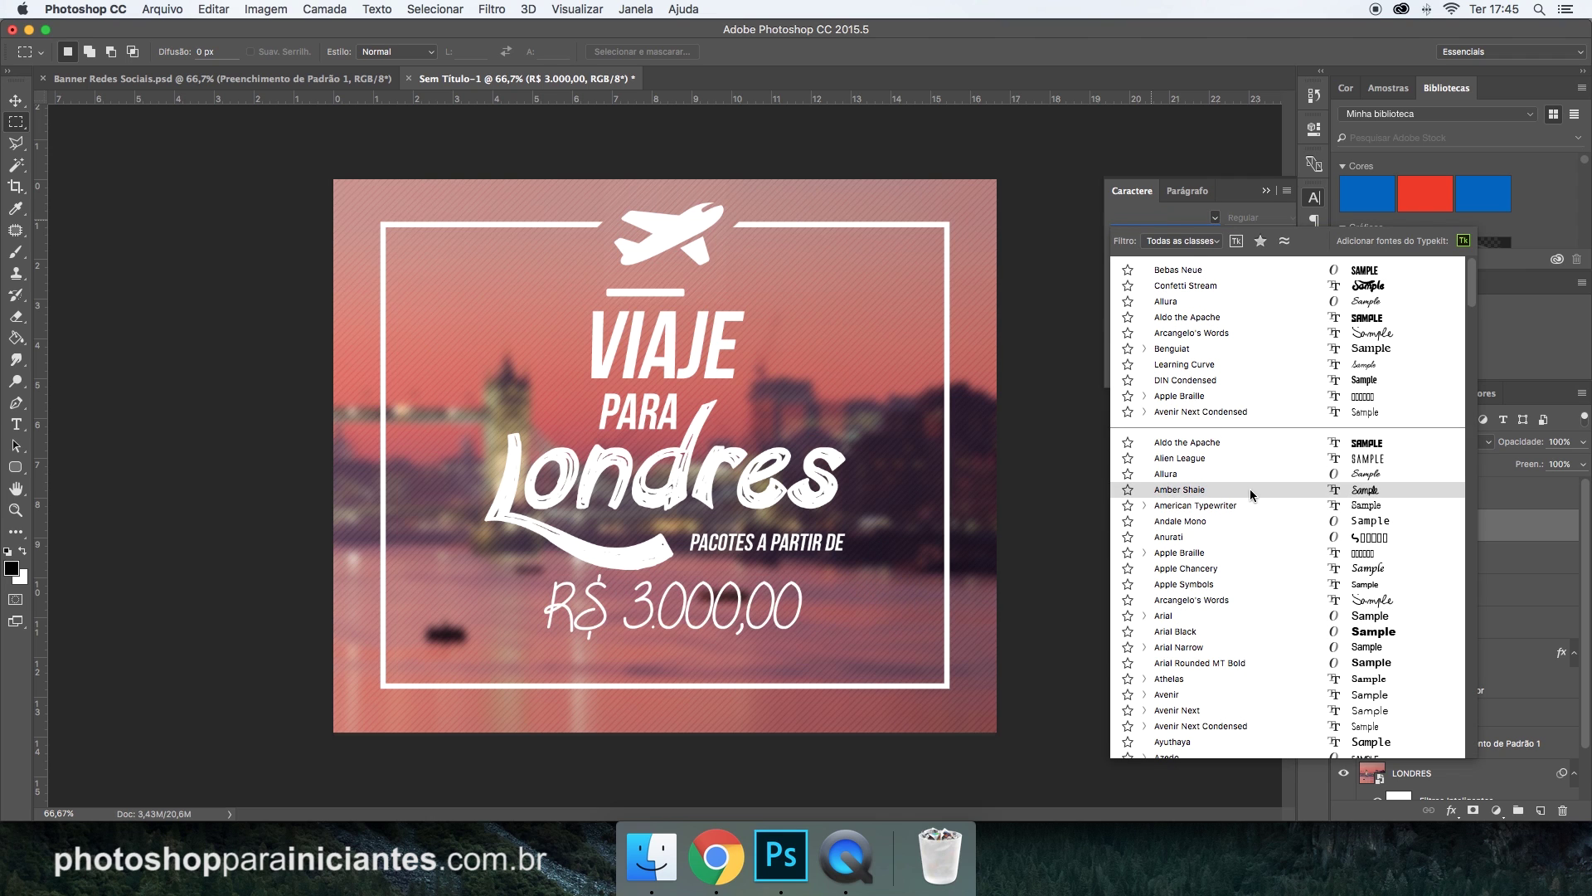
scroll(1244, 633, "down", 5)
scroll(1241, 650, "down", 5)
scroll(1273, 658, "down", 5)
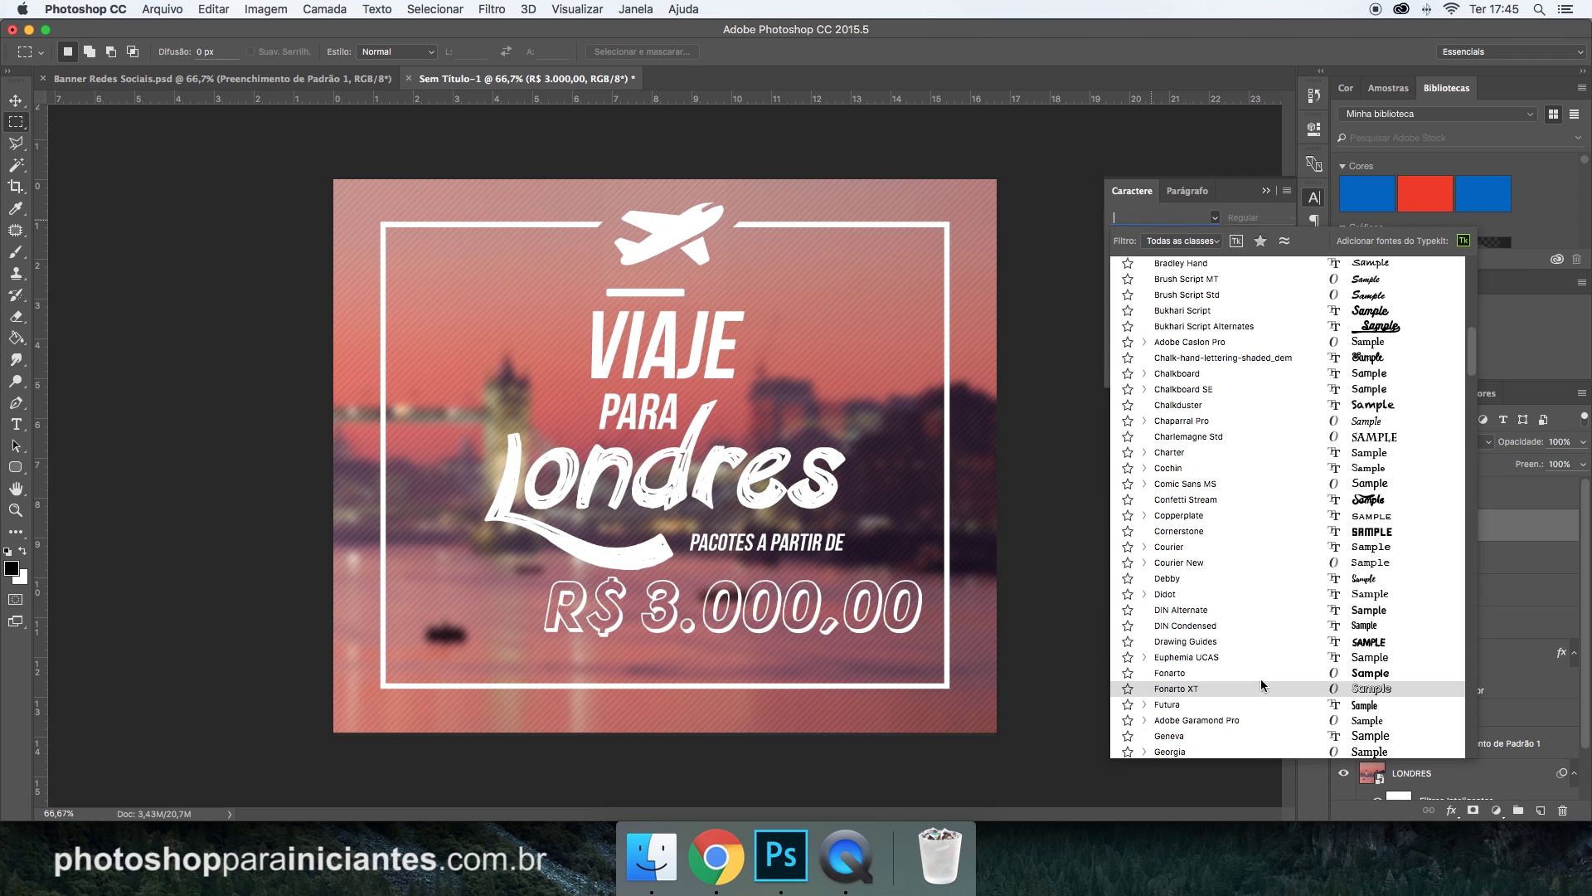
scroll(1282, 649, "down", 5)
scroll(1277, 655, "down", 5)
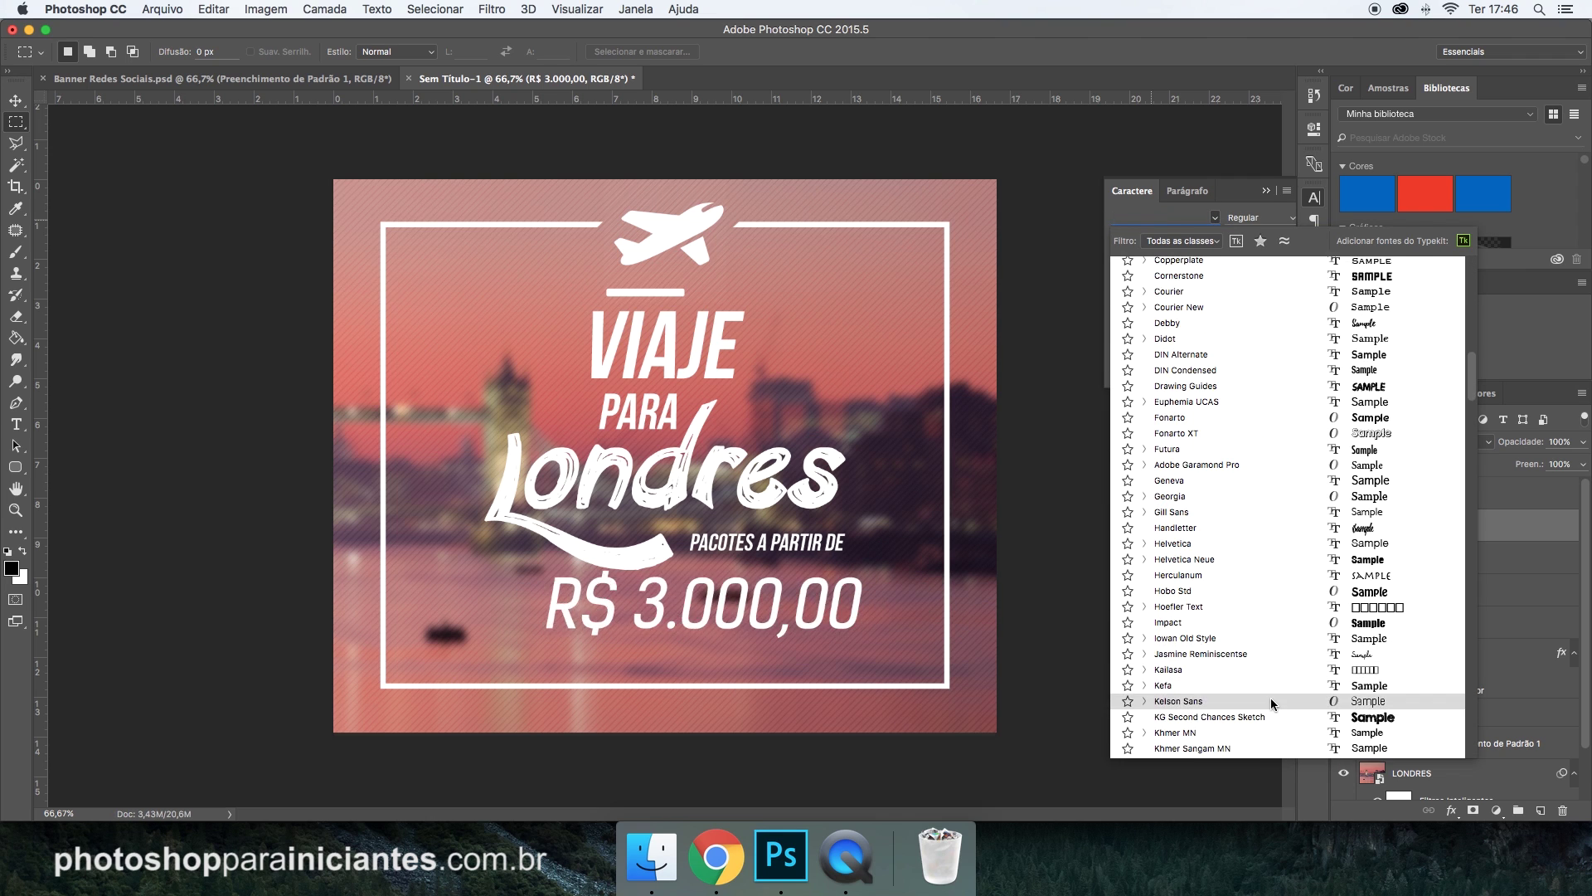
left_click(1270, 699)
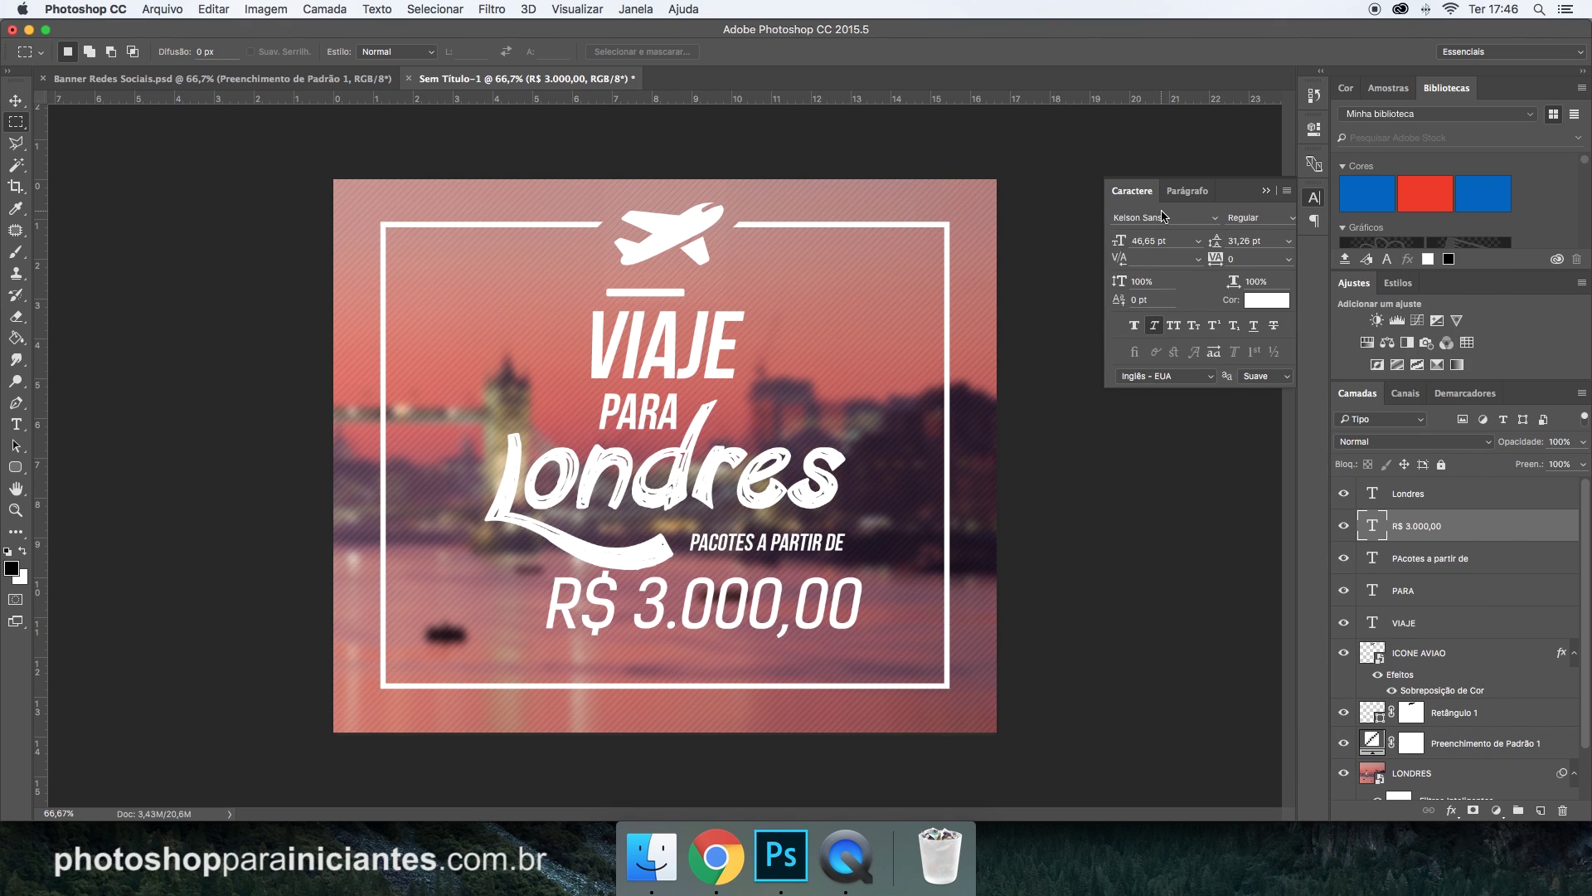
Scale the price to about 74% (34.72 pt) below PACOTES A PARTIR DE.
left_click(15, 100)
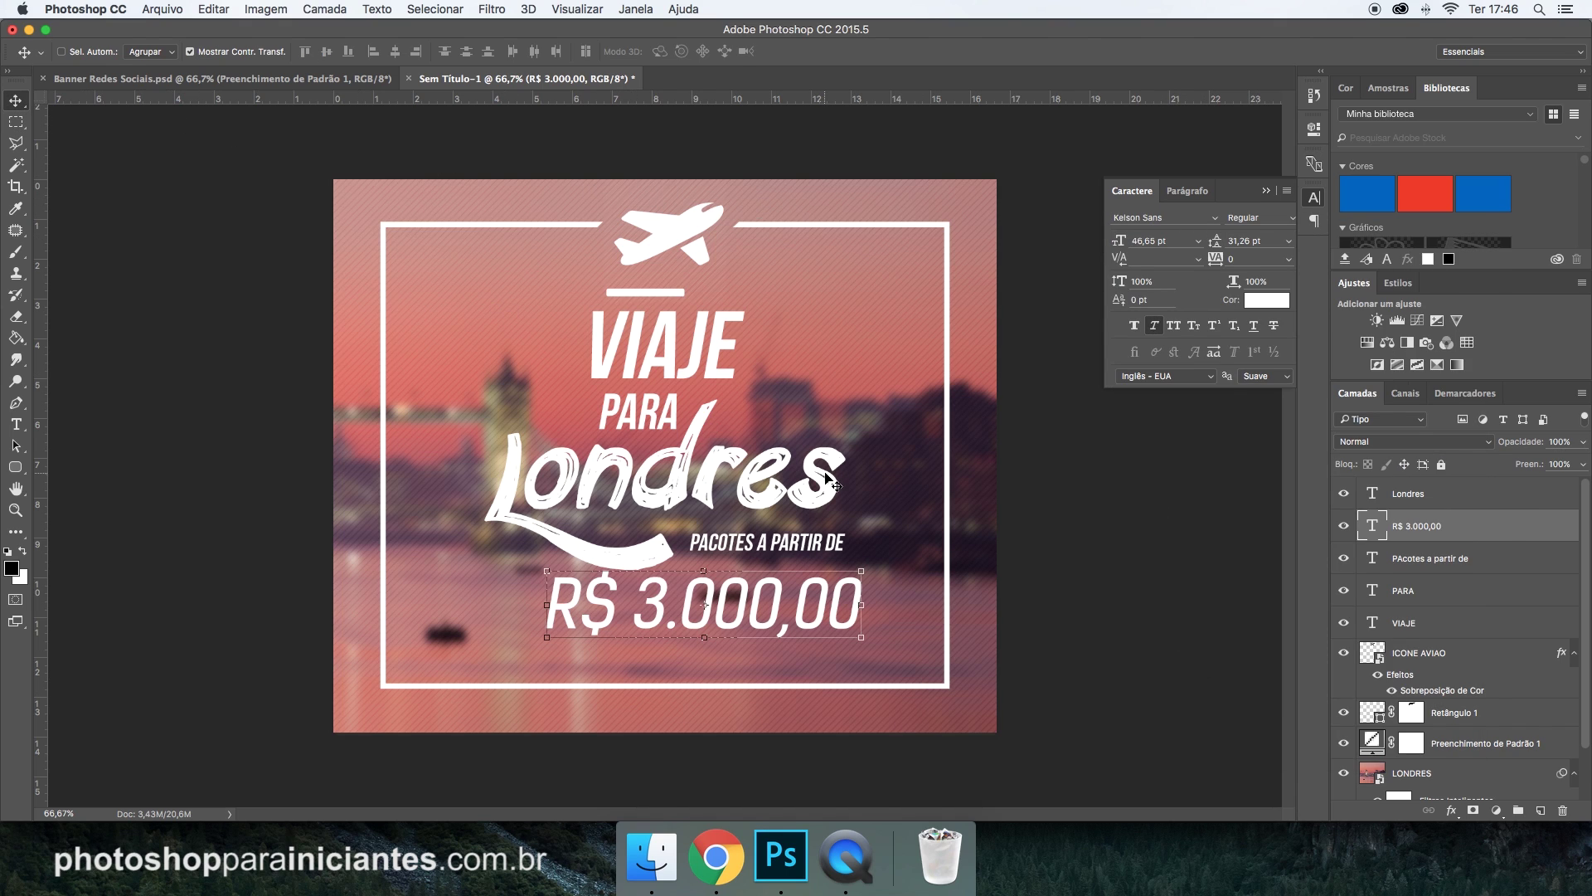
left_click_drag(858, 568, 746, 602)
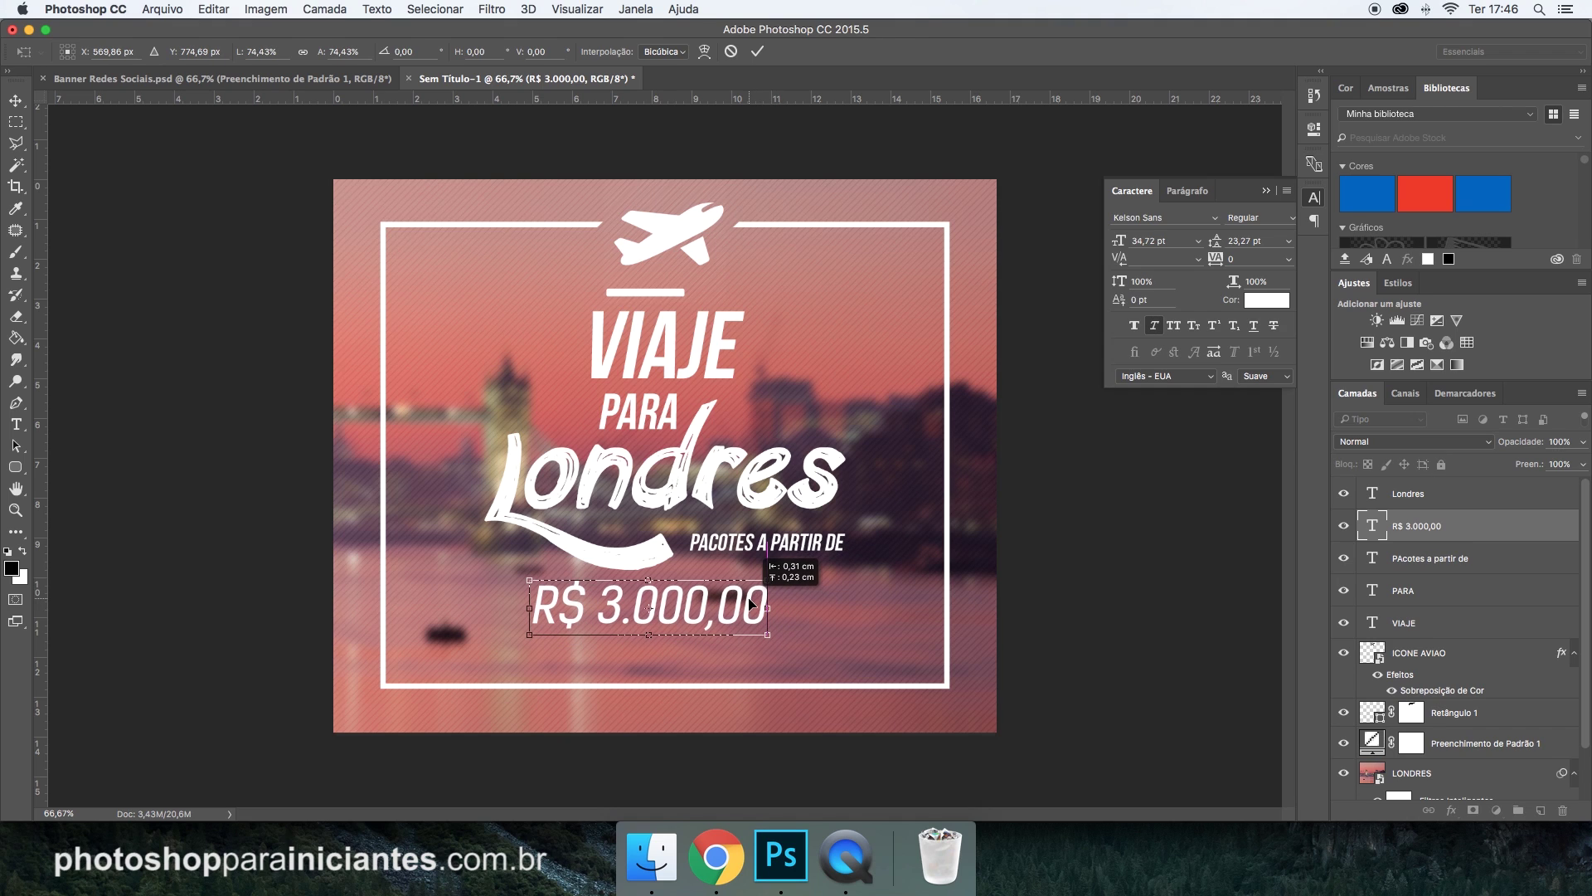
left_click(760, 53)
left_click(1422, 626)
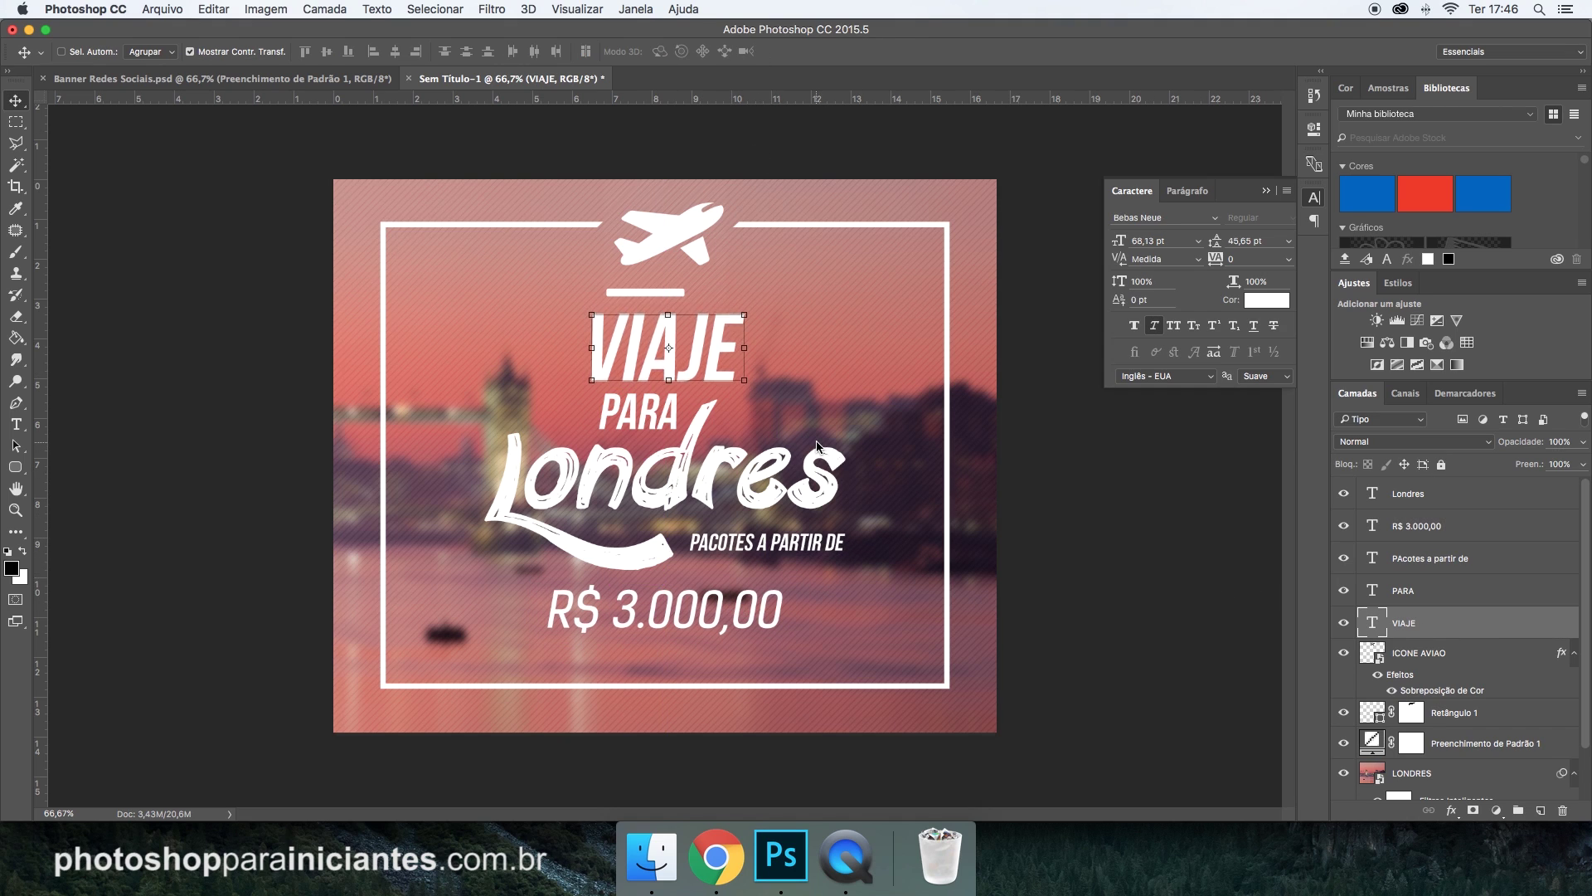
Nudge VIAJE, PARA and the next two title lines slightly lower.
left_click_drag(720, 374, 724, 380)
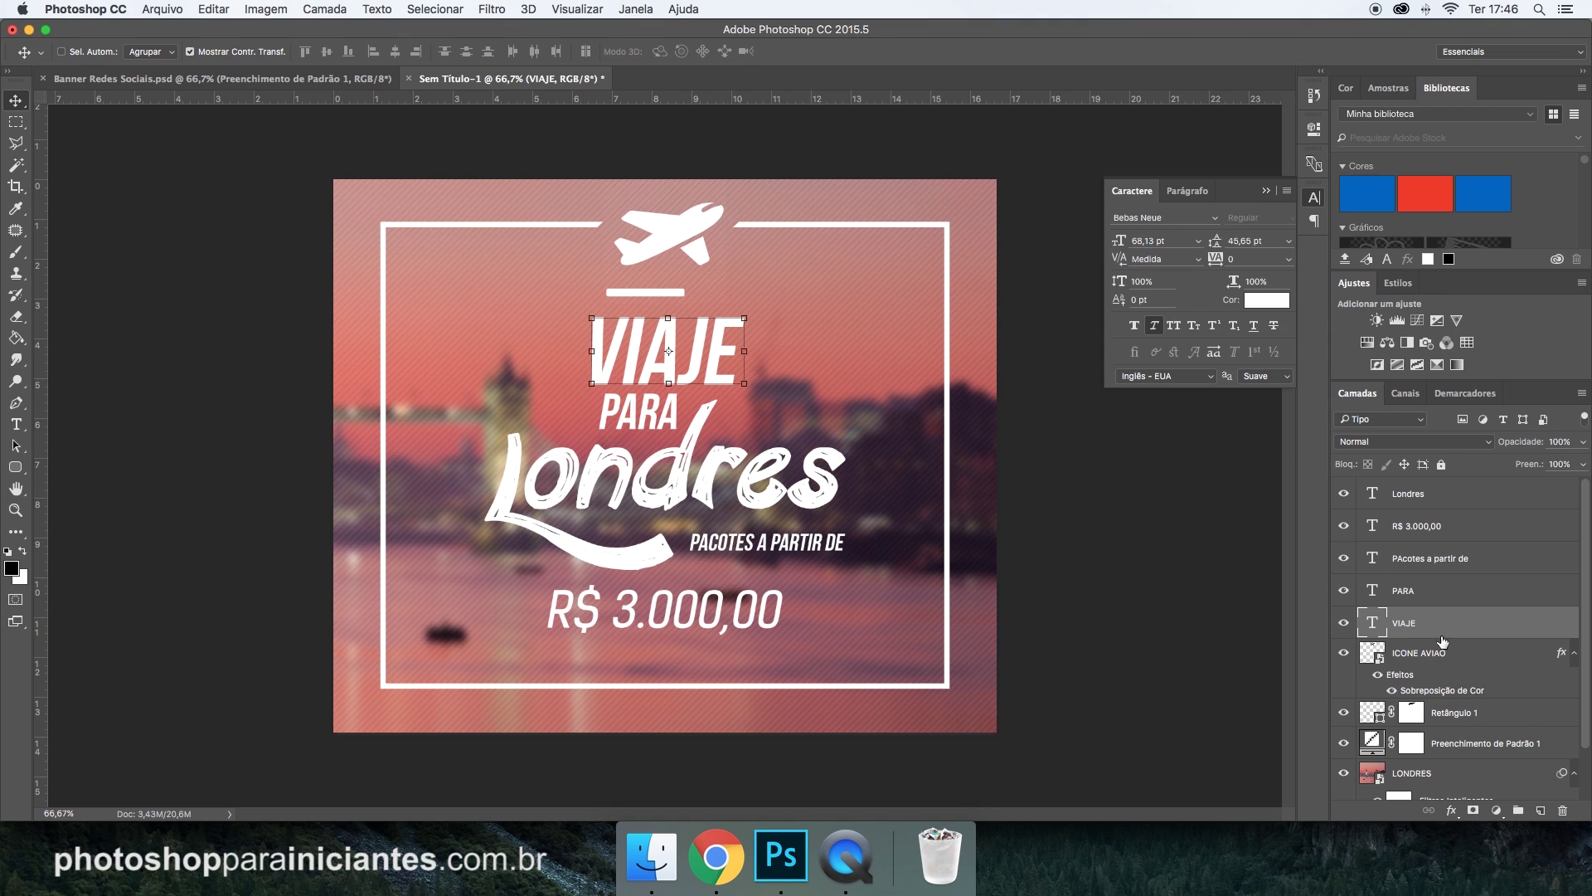
key("Down")
left_click(1428, 590)
key("shift+Down")
key("shift+Down")
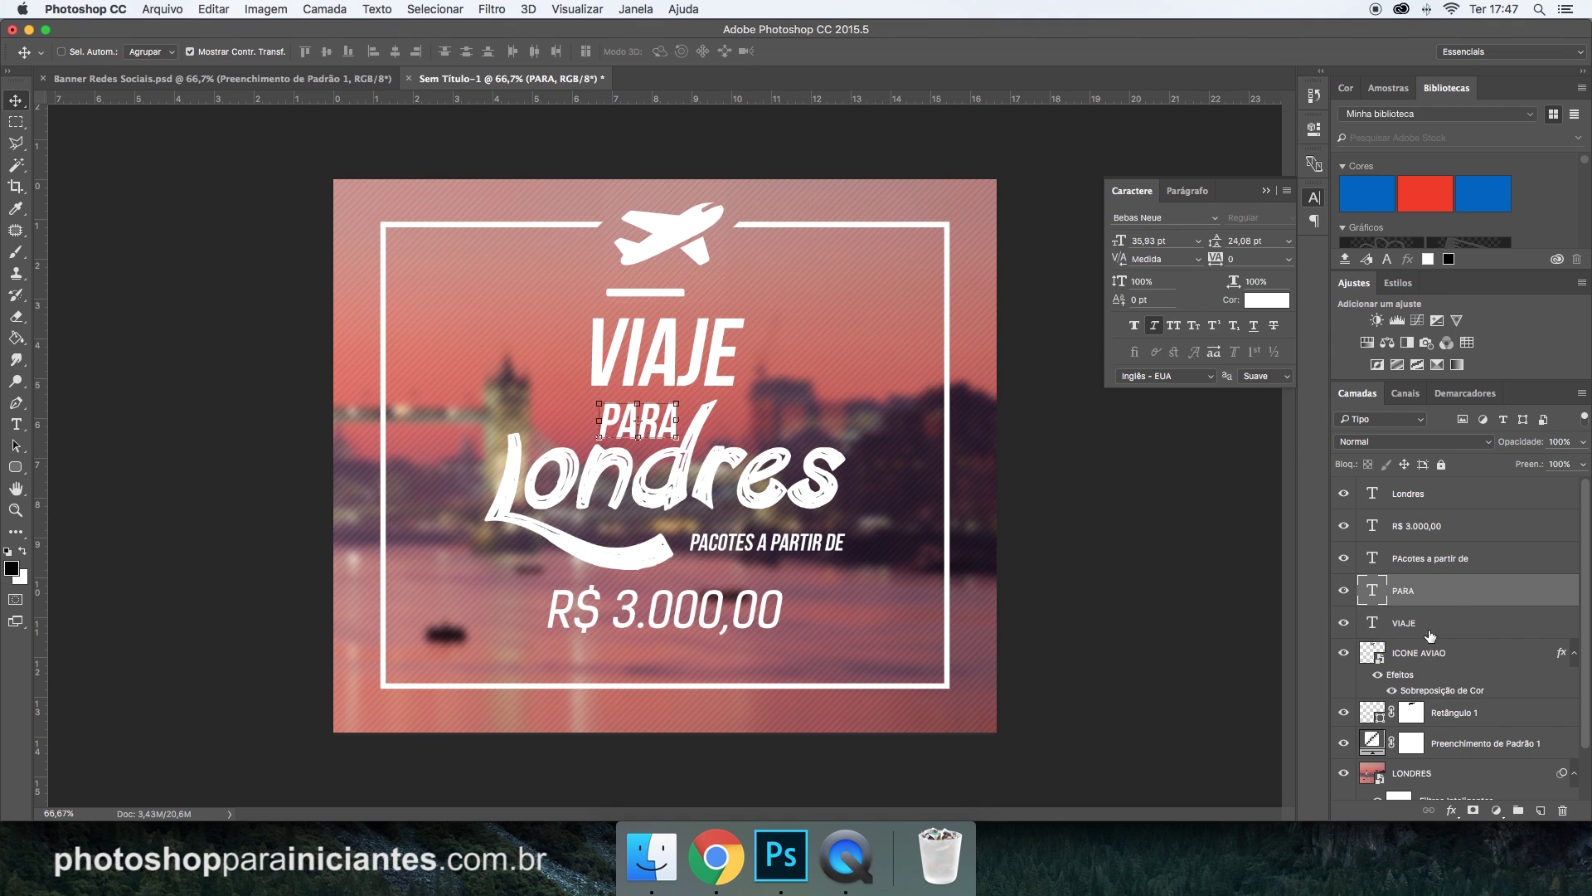
left_click(1431, 558)
key("shift+Down")
key("shift+Down")
left_click(1433, 495)
key("shift+Down")
key("shift+Down")
Nudge the R$ 3.000,00 price slightly lower as well.
left_click(1428, 590)
left_click(1430, 558)
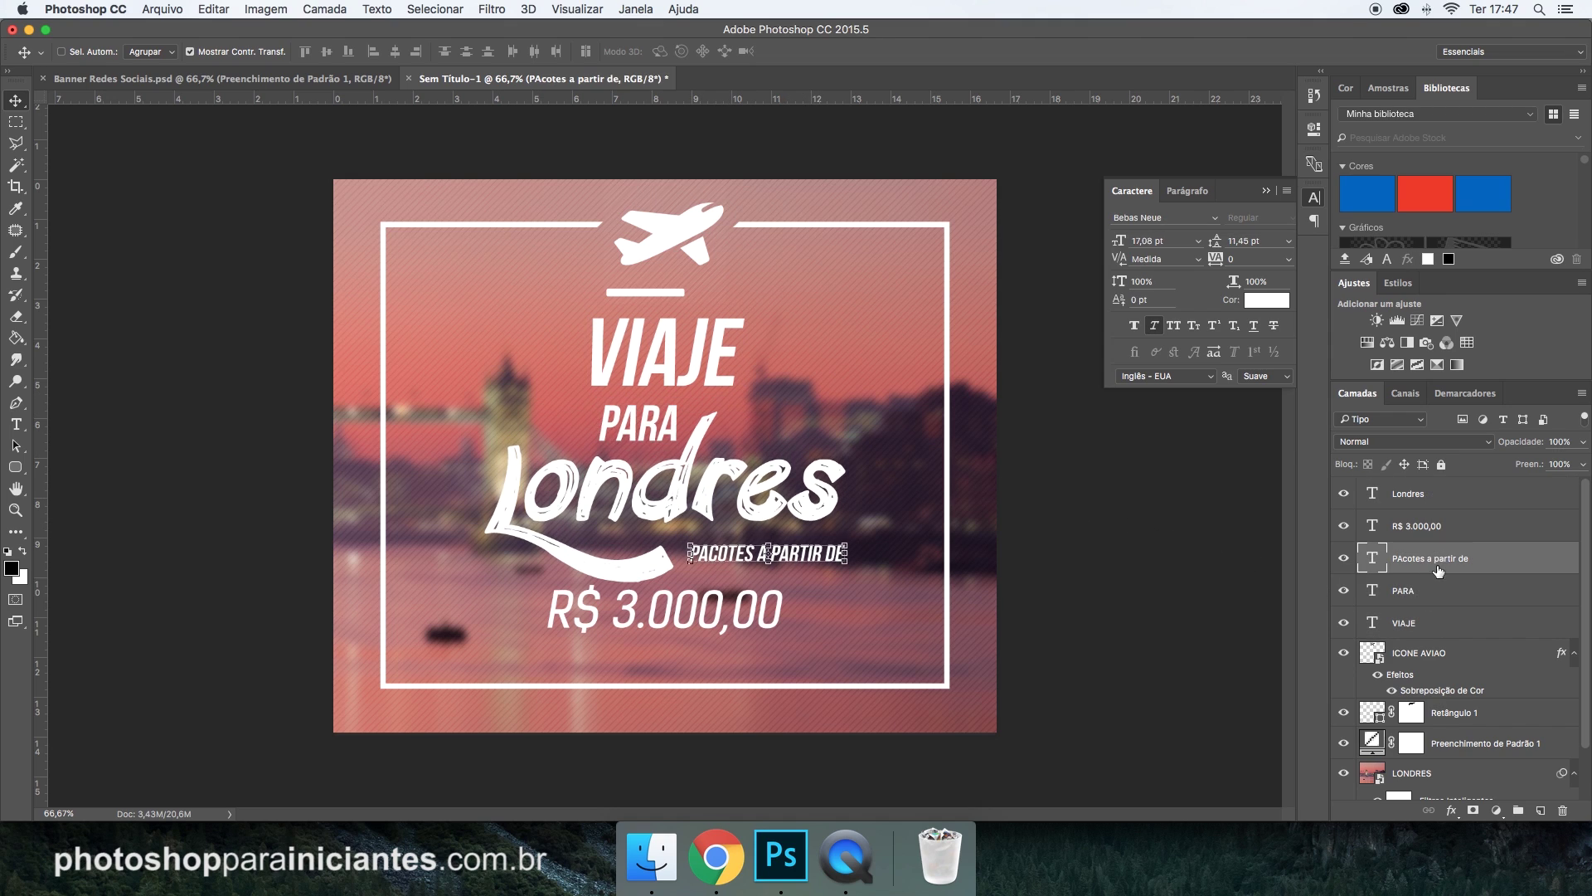
left_click(1419, 526)
key("shift+Down")
key("shift+Down")
key("m")
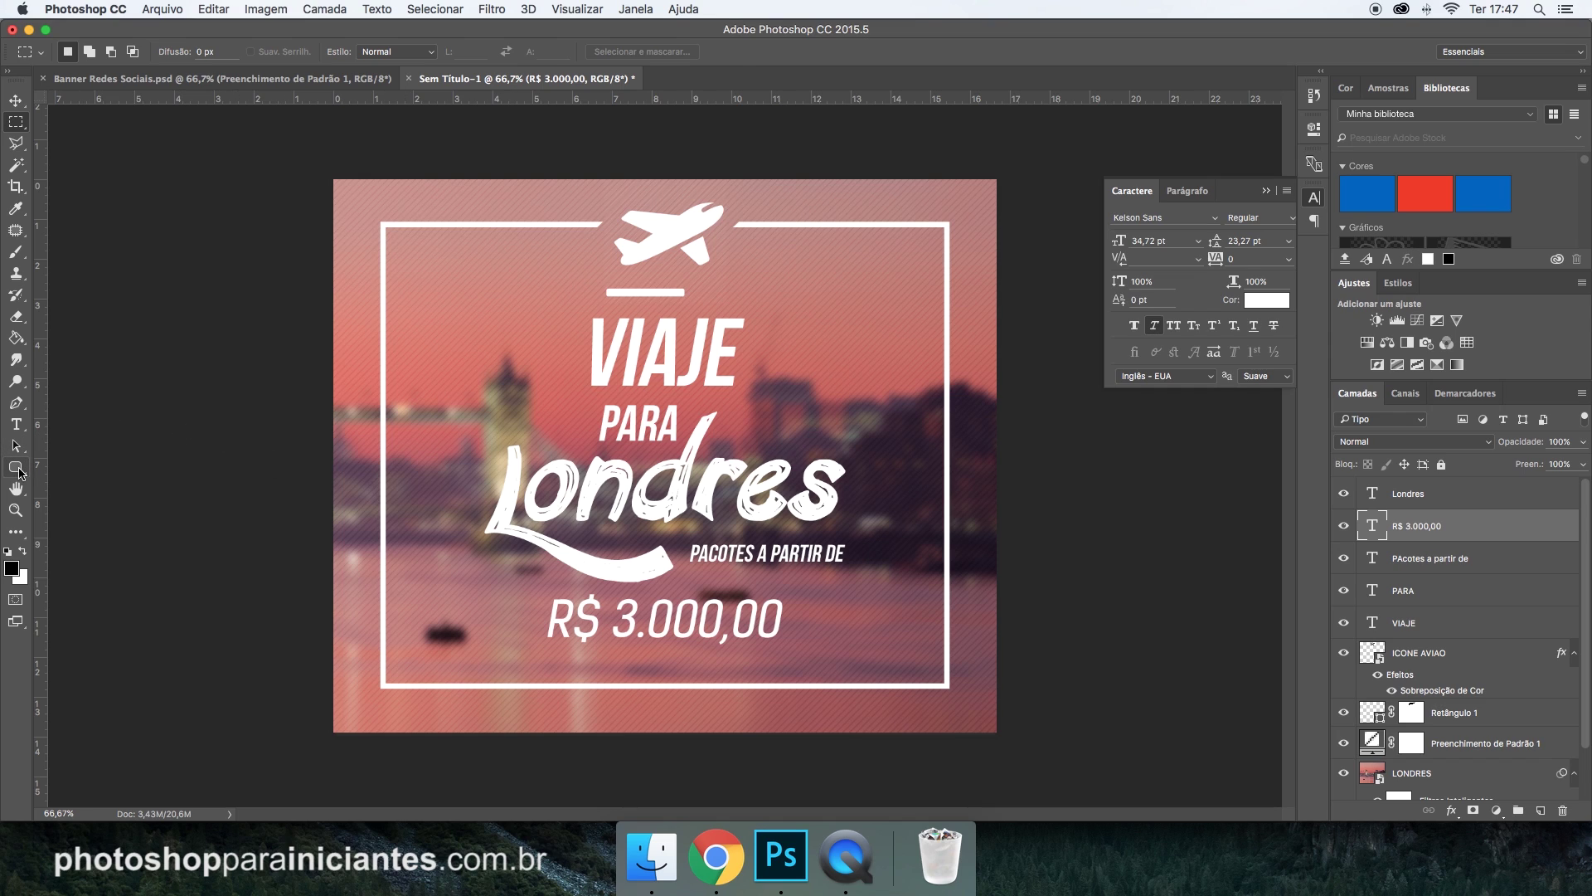
left_click(16, 469)
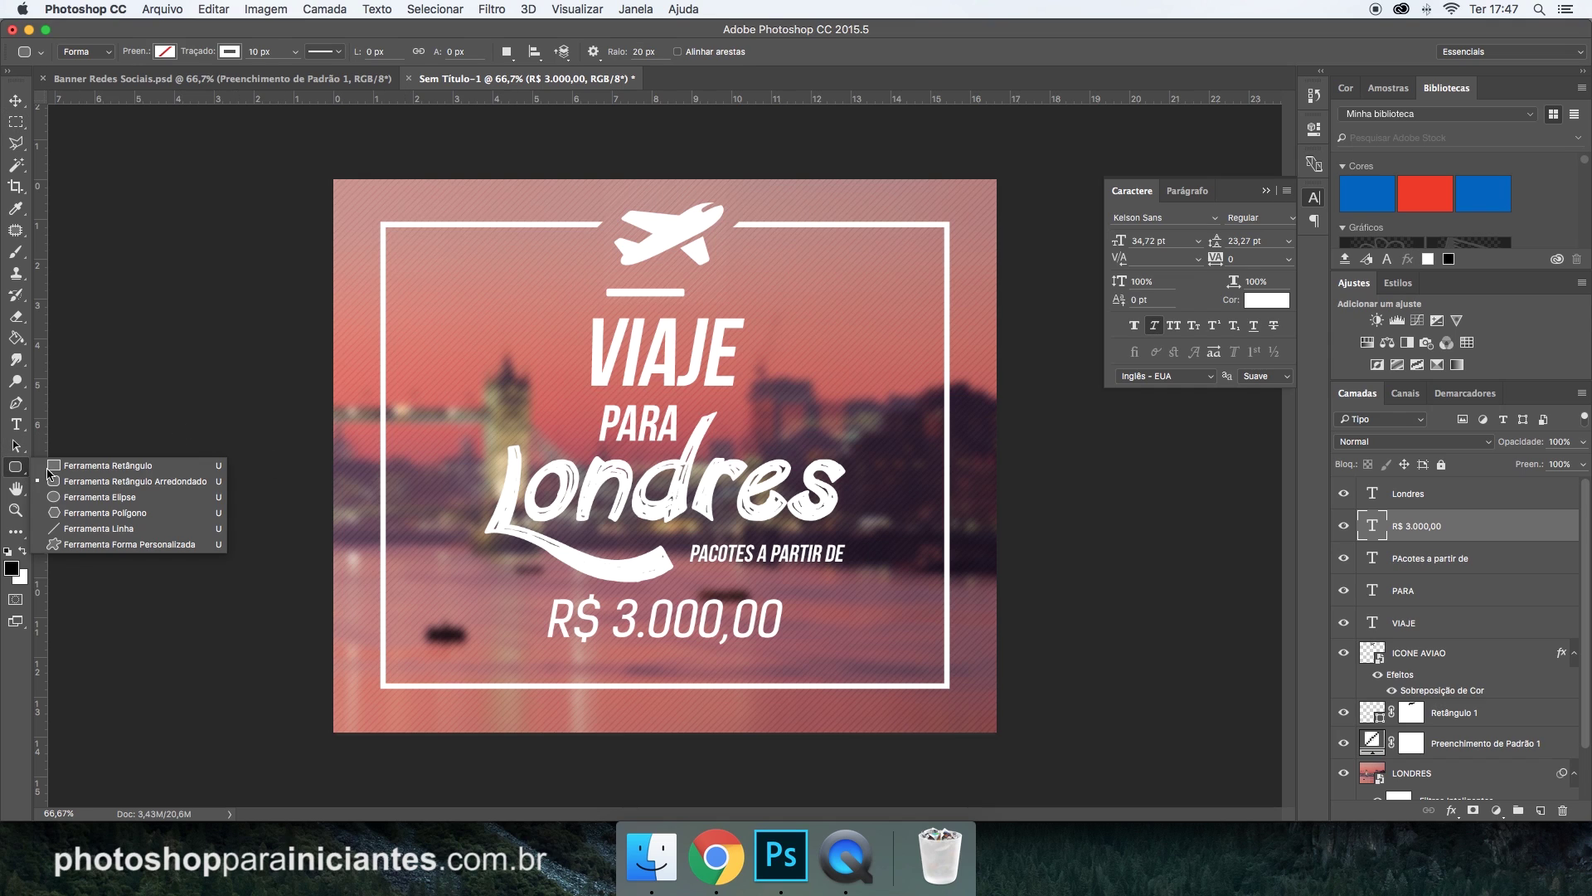
Draw a small 36 px white-outlined circle, Elipse 1, and place it just left of Londres.
left_click(97, 498)
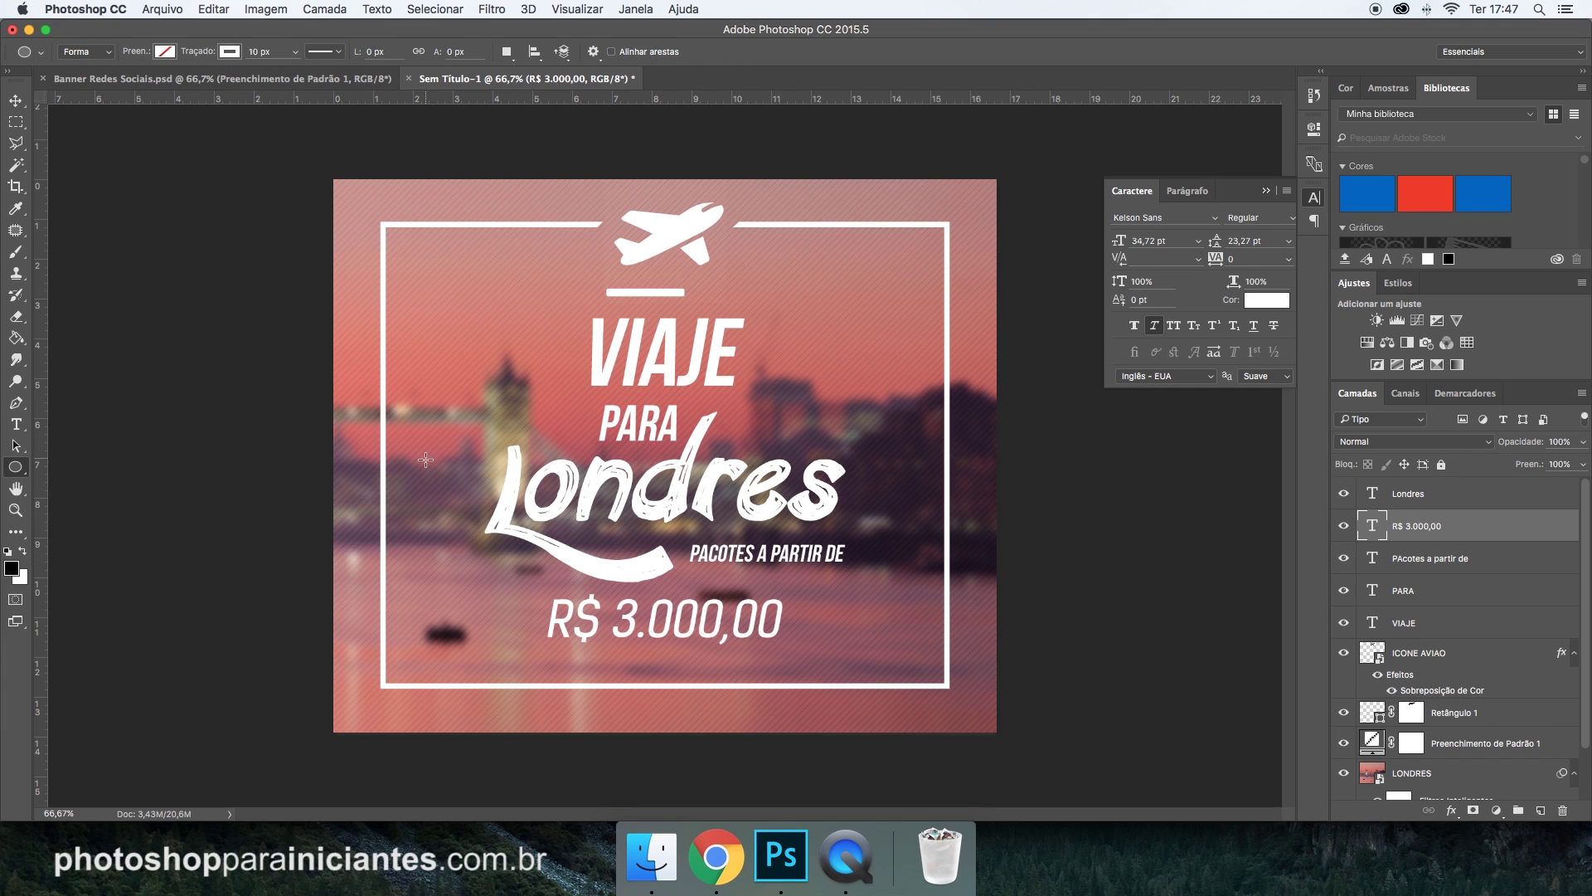
left_click_drag(430, 480, 448, 497)
left_click(15, 100)
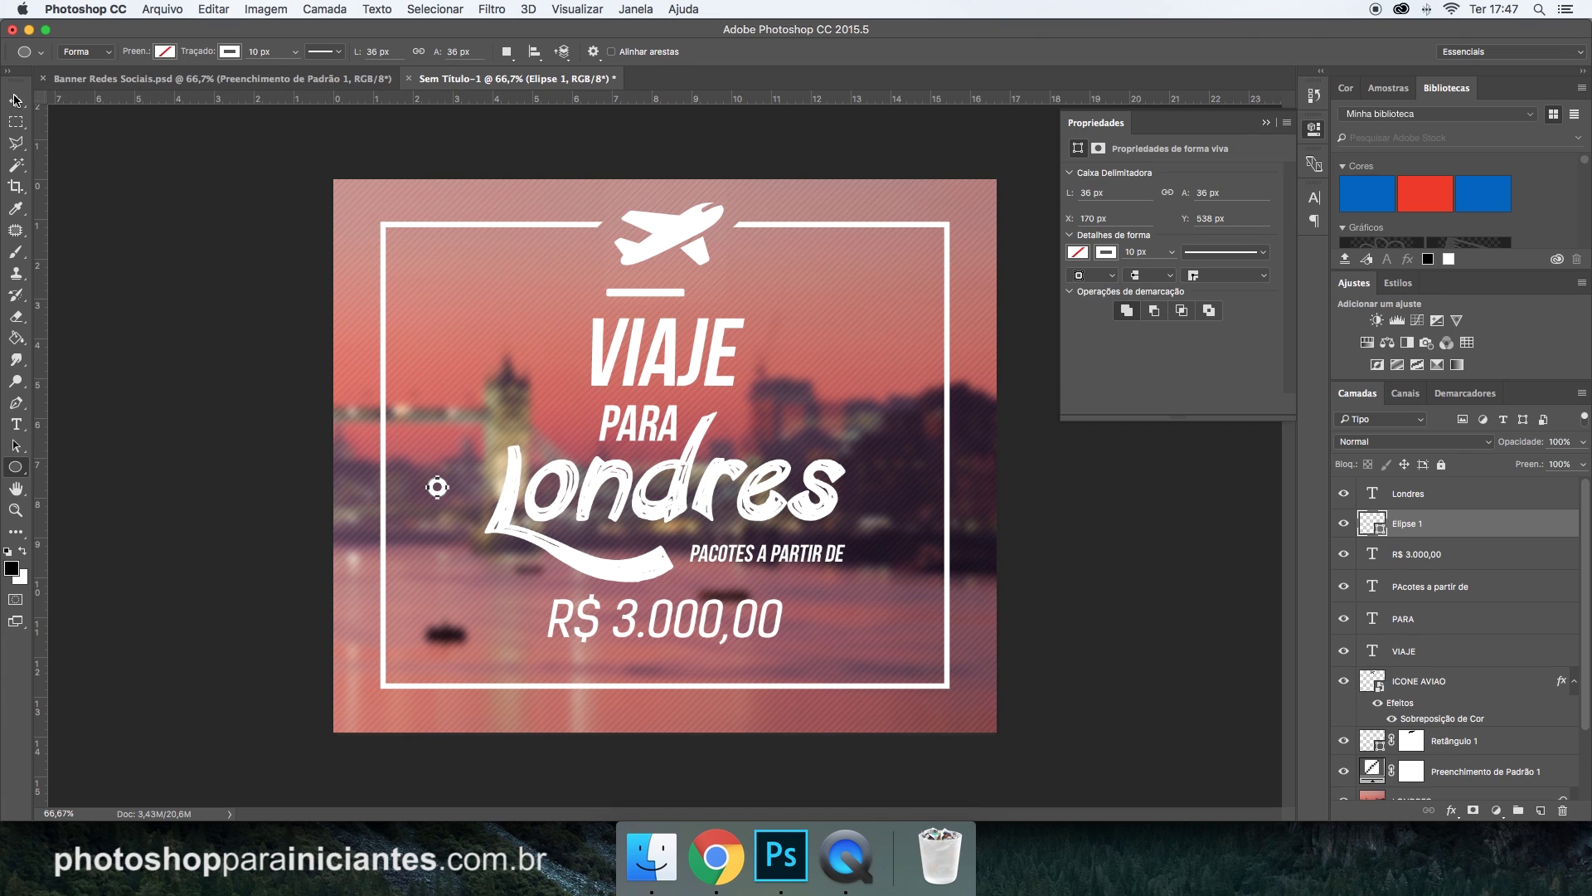
scroll(448, 490, "up", 3)
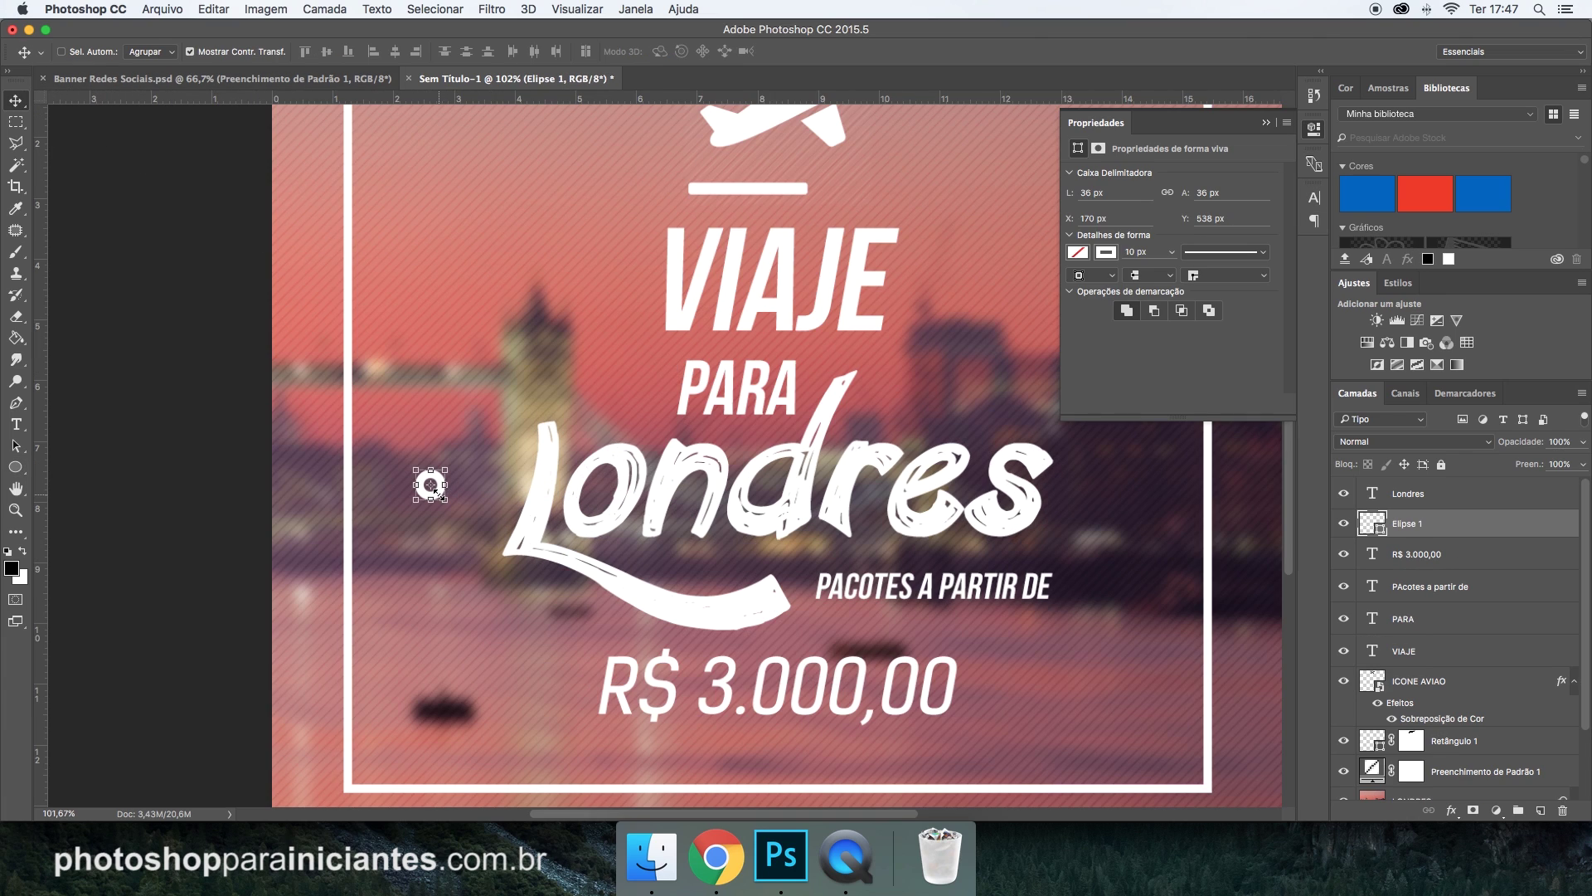
left_click(437, 494)
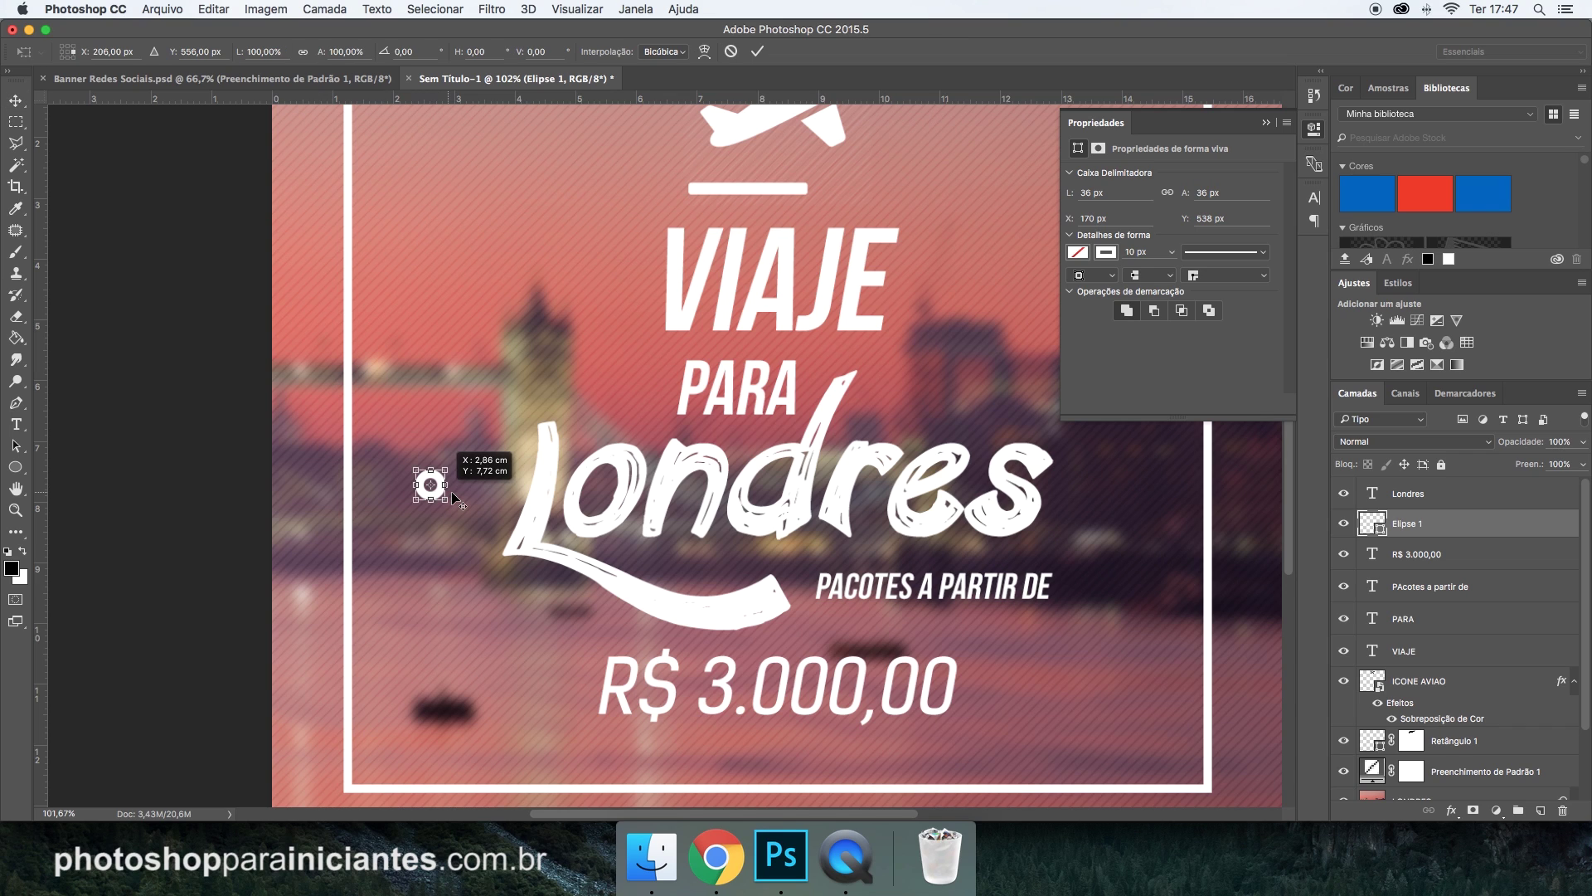
scroll(437, 496, "up", 2)
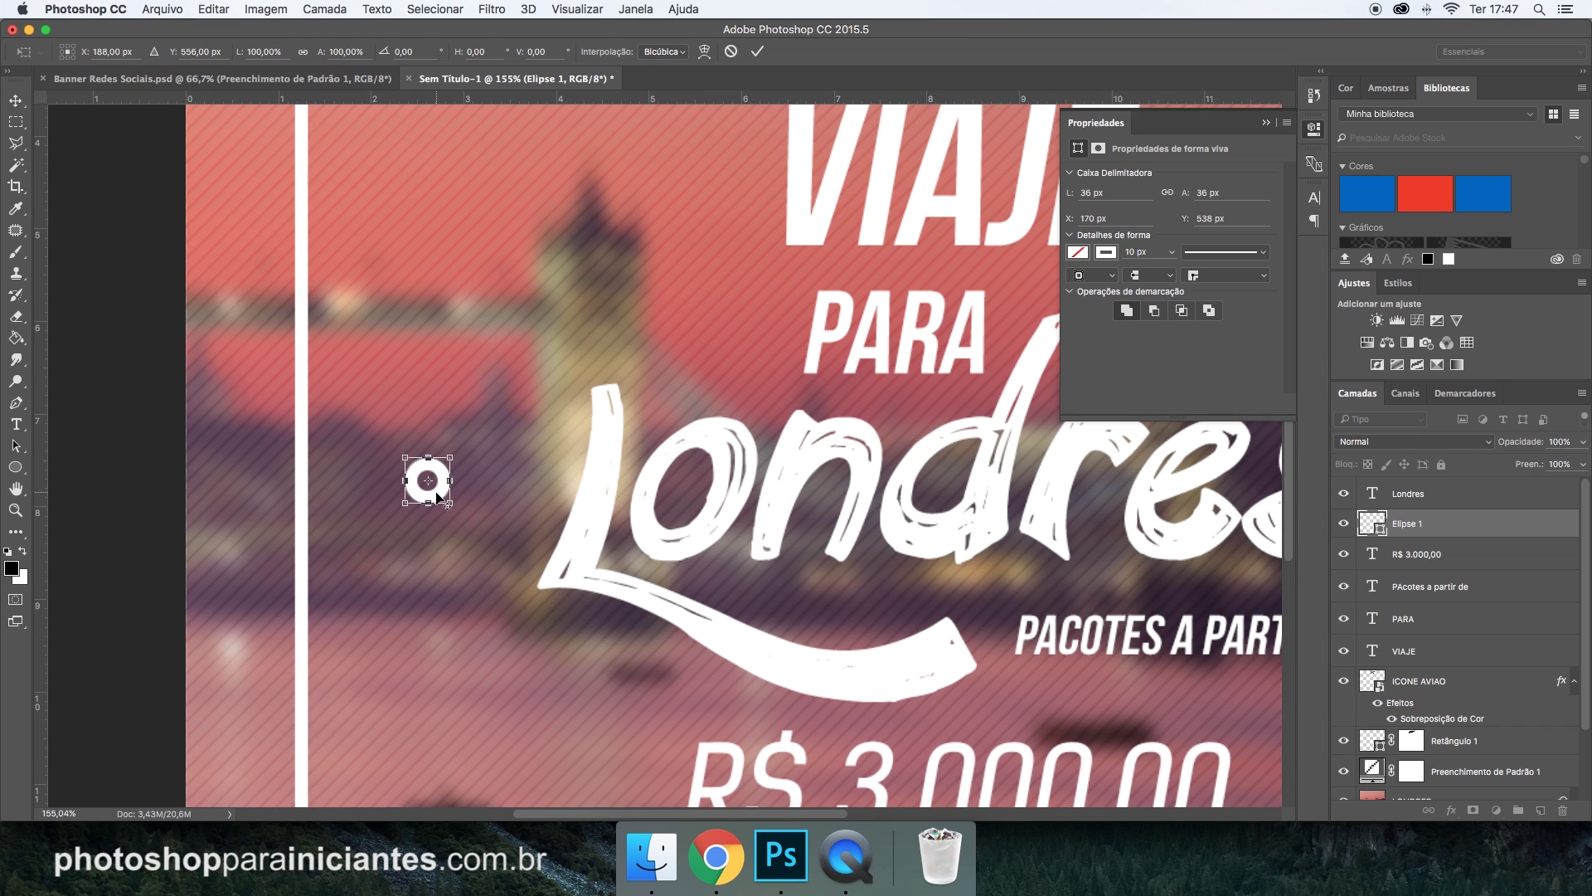
left_click_drag(437, 495, 475, 518)
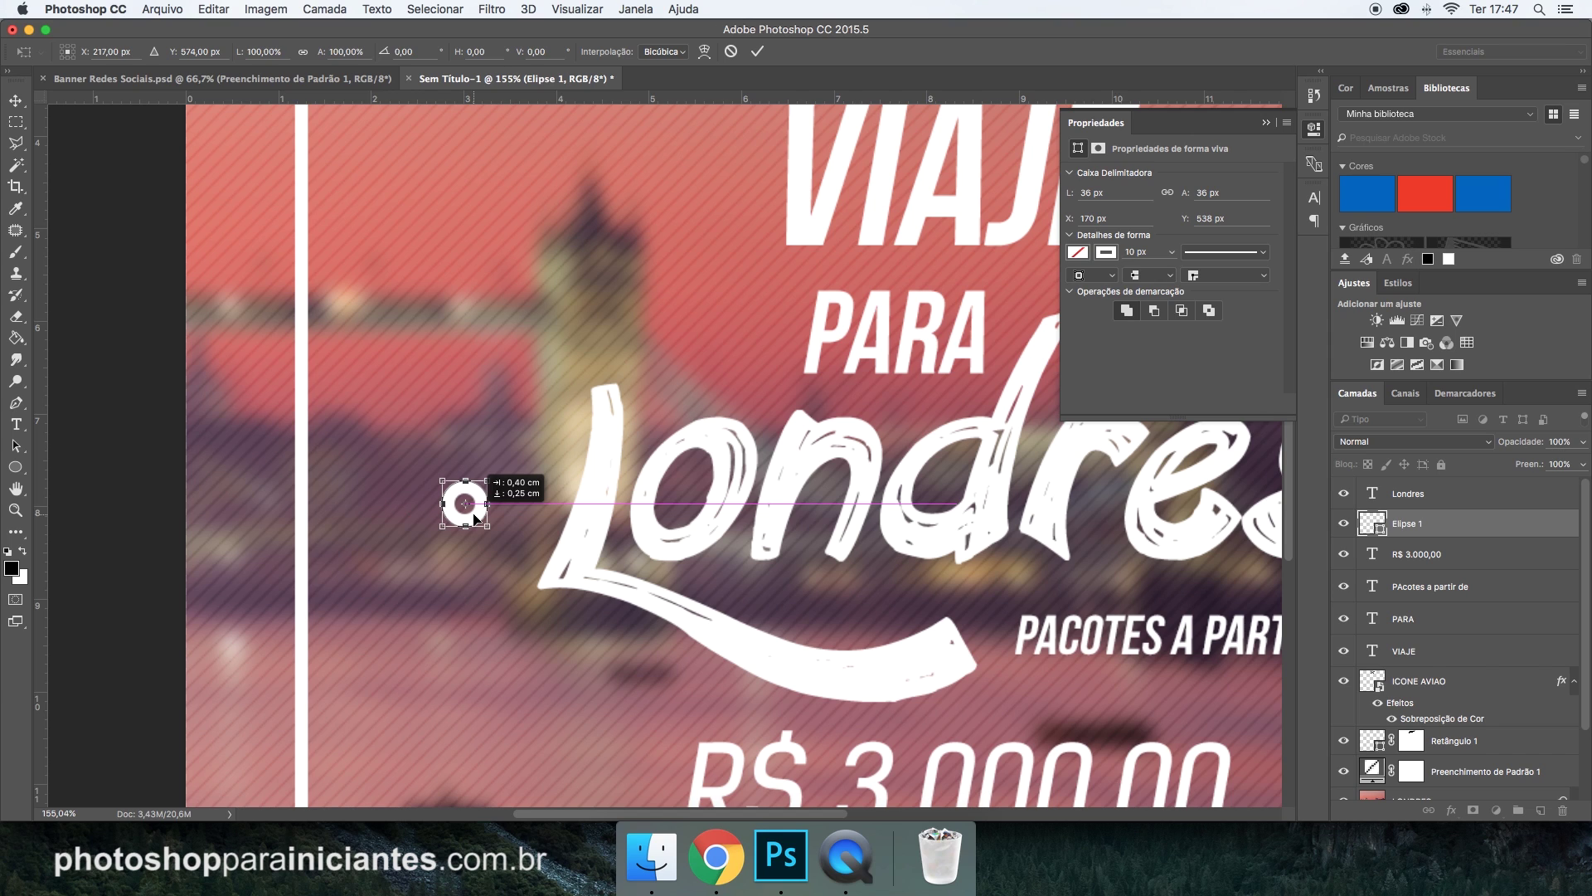
left_click_drag(474, 519, 476, 520)
key("super+0")
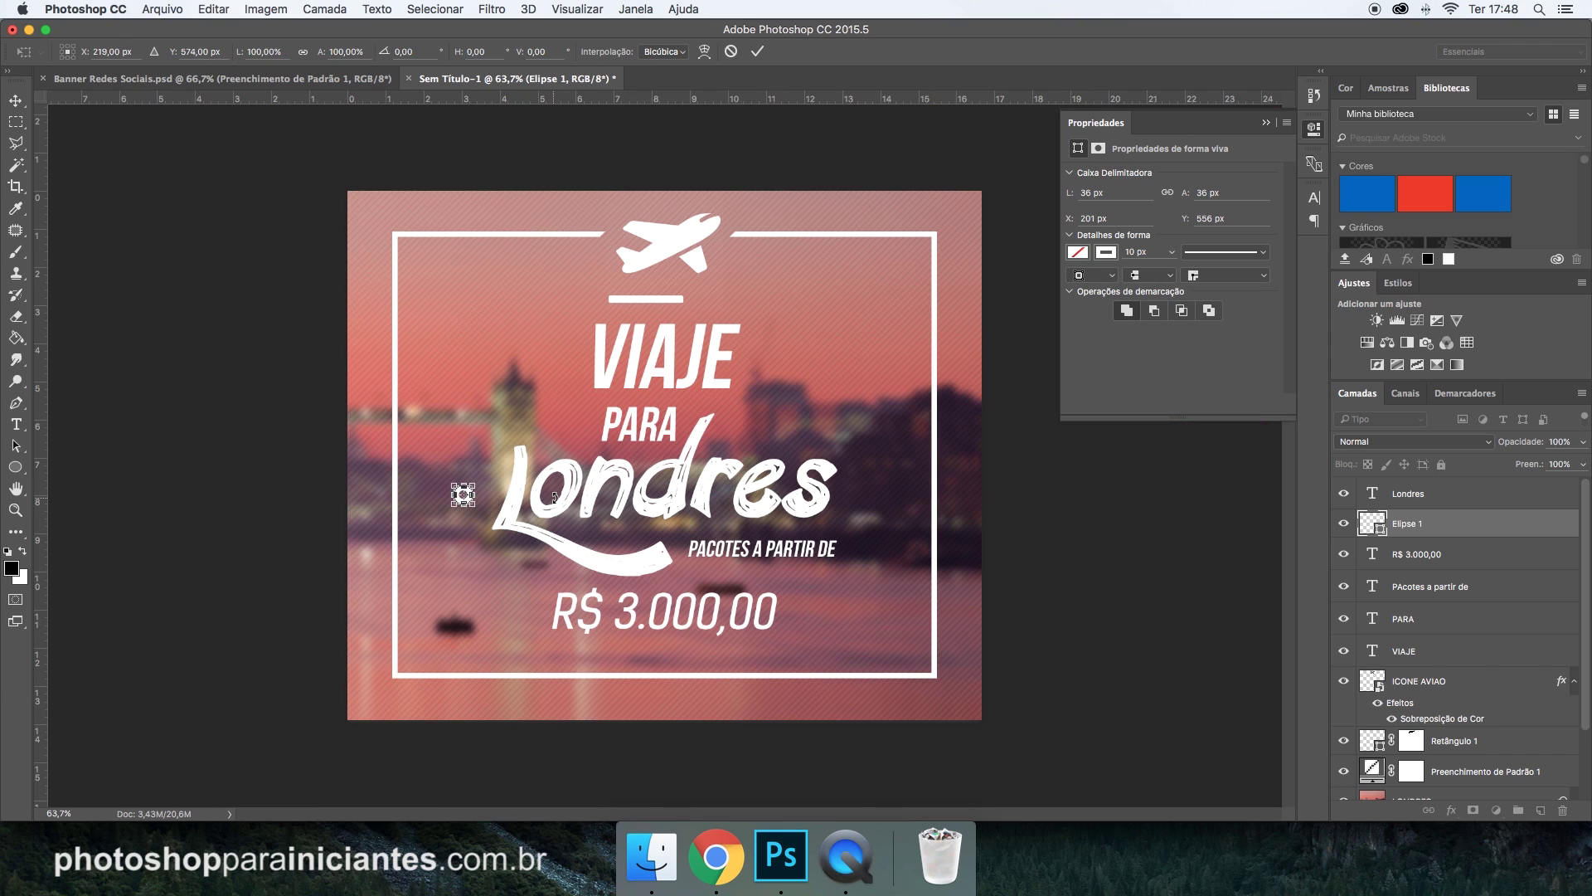
key("Right")
key("Right")
key("Right")
key("Right")
key("Right")
key("Right")
key("Right")
key("Right")
key("Right")
key("Right")
key("Right")
key("Right")
Commit the circle's position and duplicate it as 'Elipse 1 copiar'.
left_click(760, 53)
key("alt+Right")
key("alt+Right")
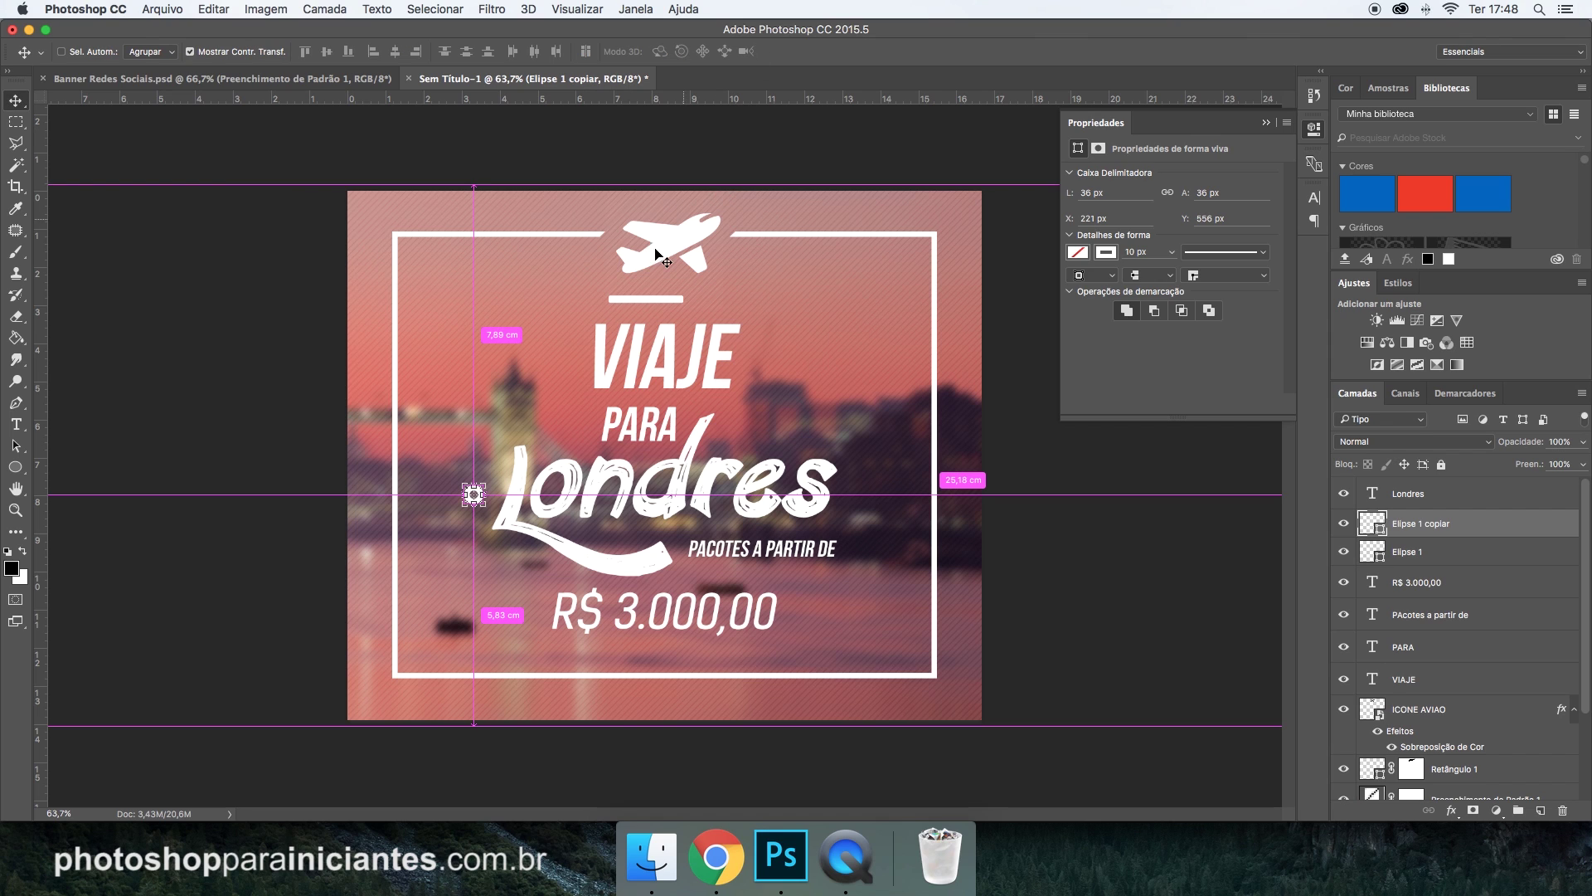
scroll(477, 496, "up", 3)
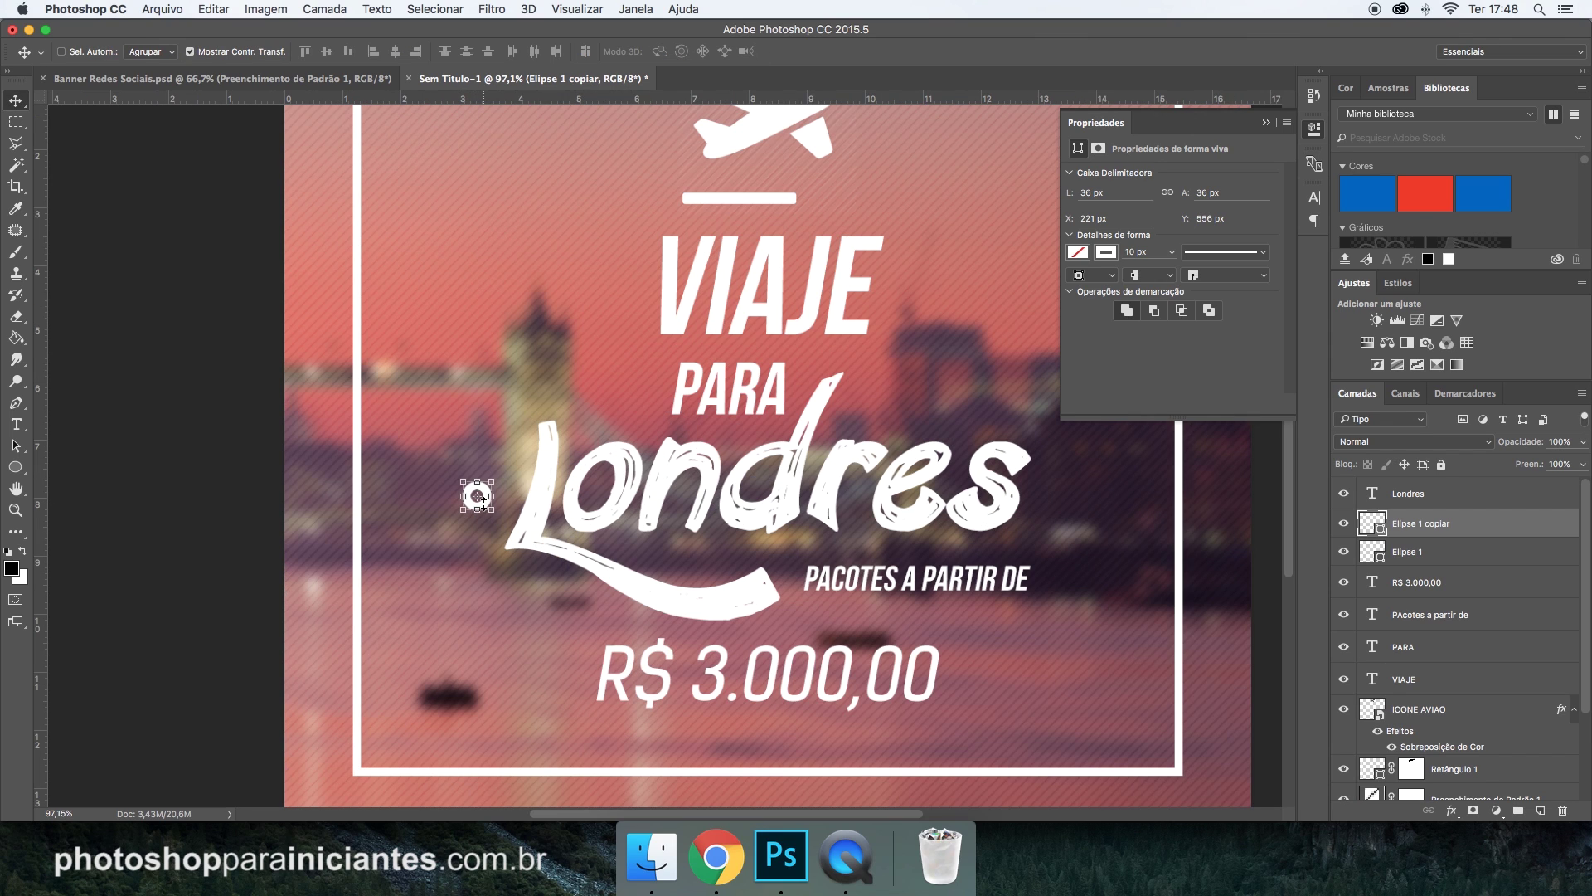
Move the circle copy just right of Londres, mirroring the left circle.
key("ctrl+t")
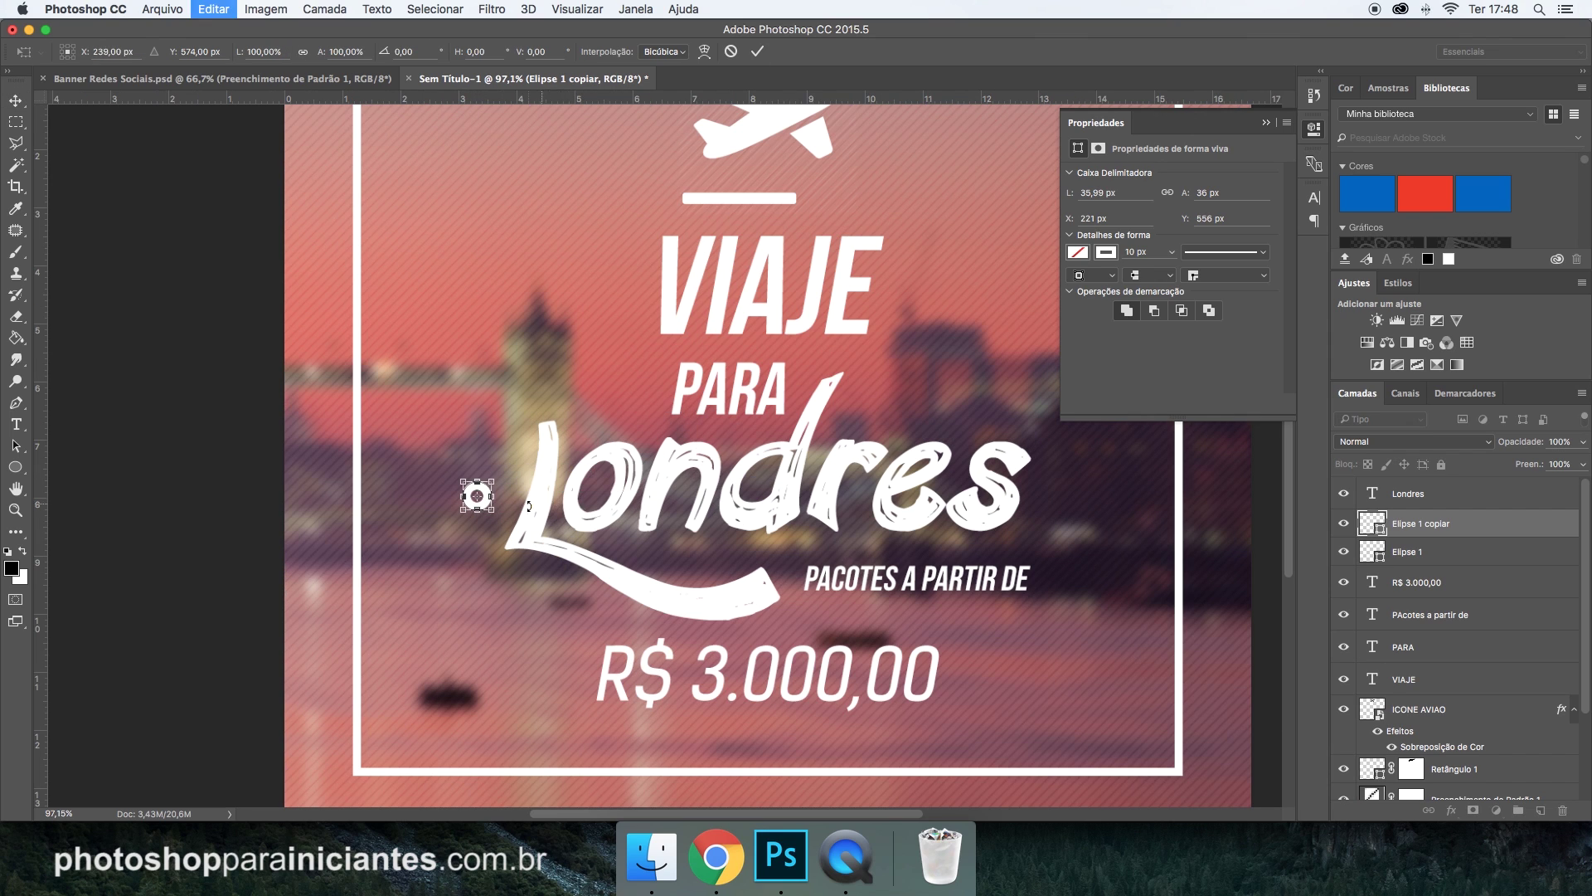
scroll(492, 509, "up", 3)
left_click_drag(481, 504, 1157, 497)
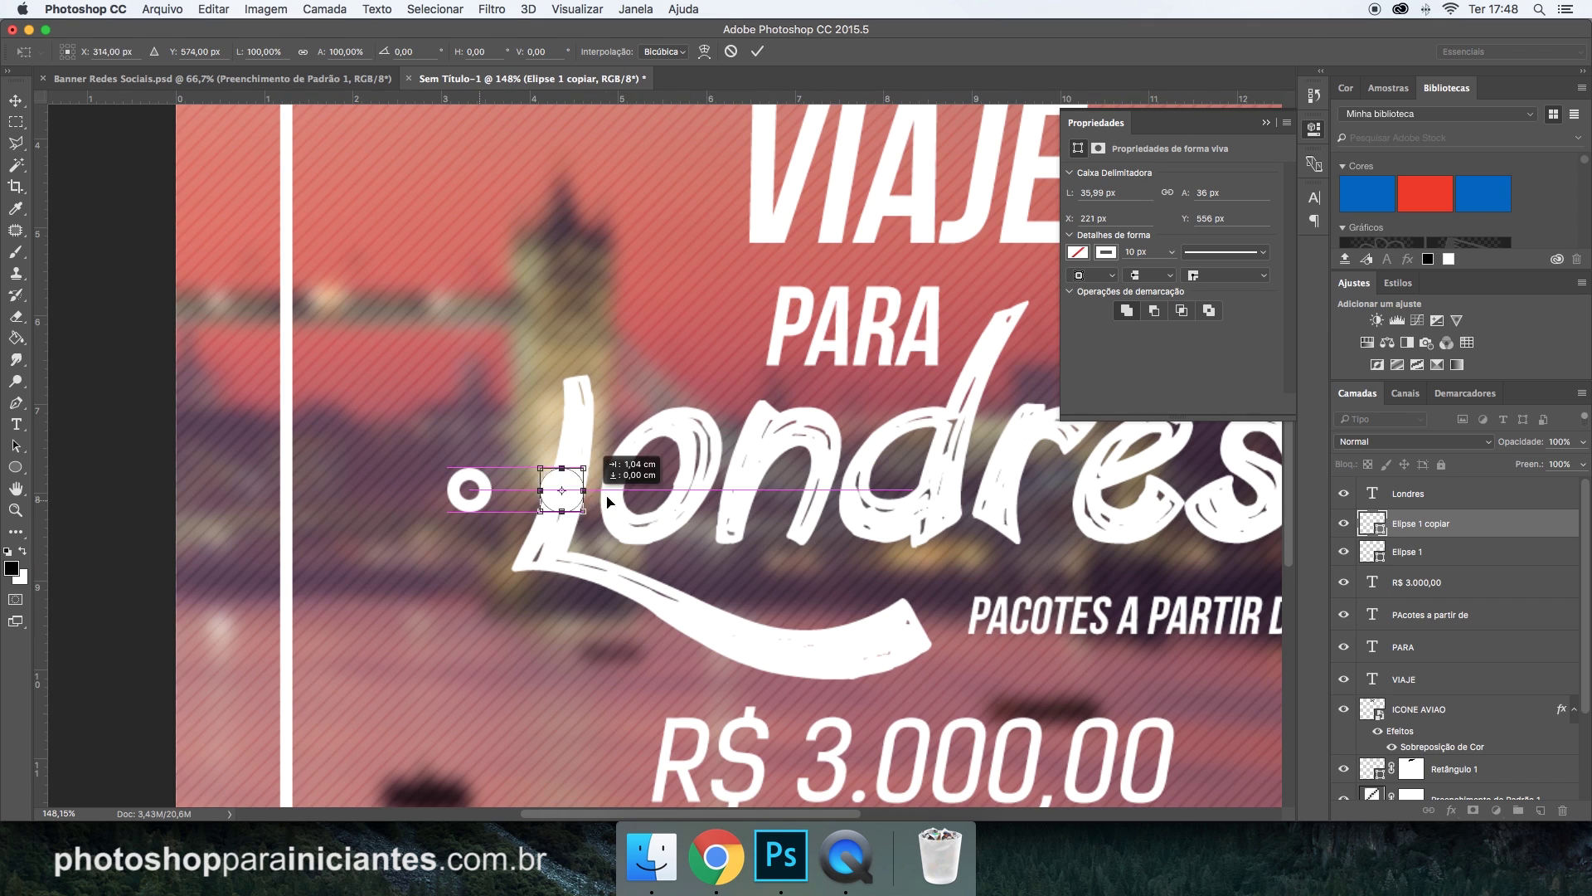
scroll(1161, 484, "down", 3)
scroll(819, 562, "up", 3)
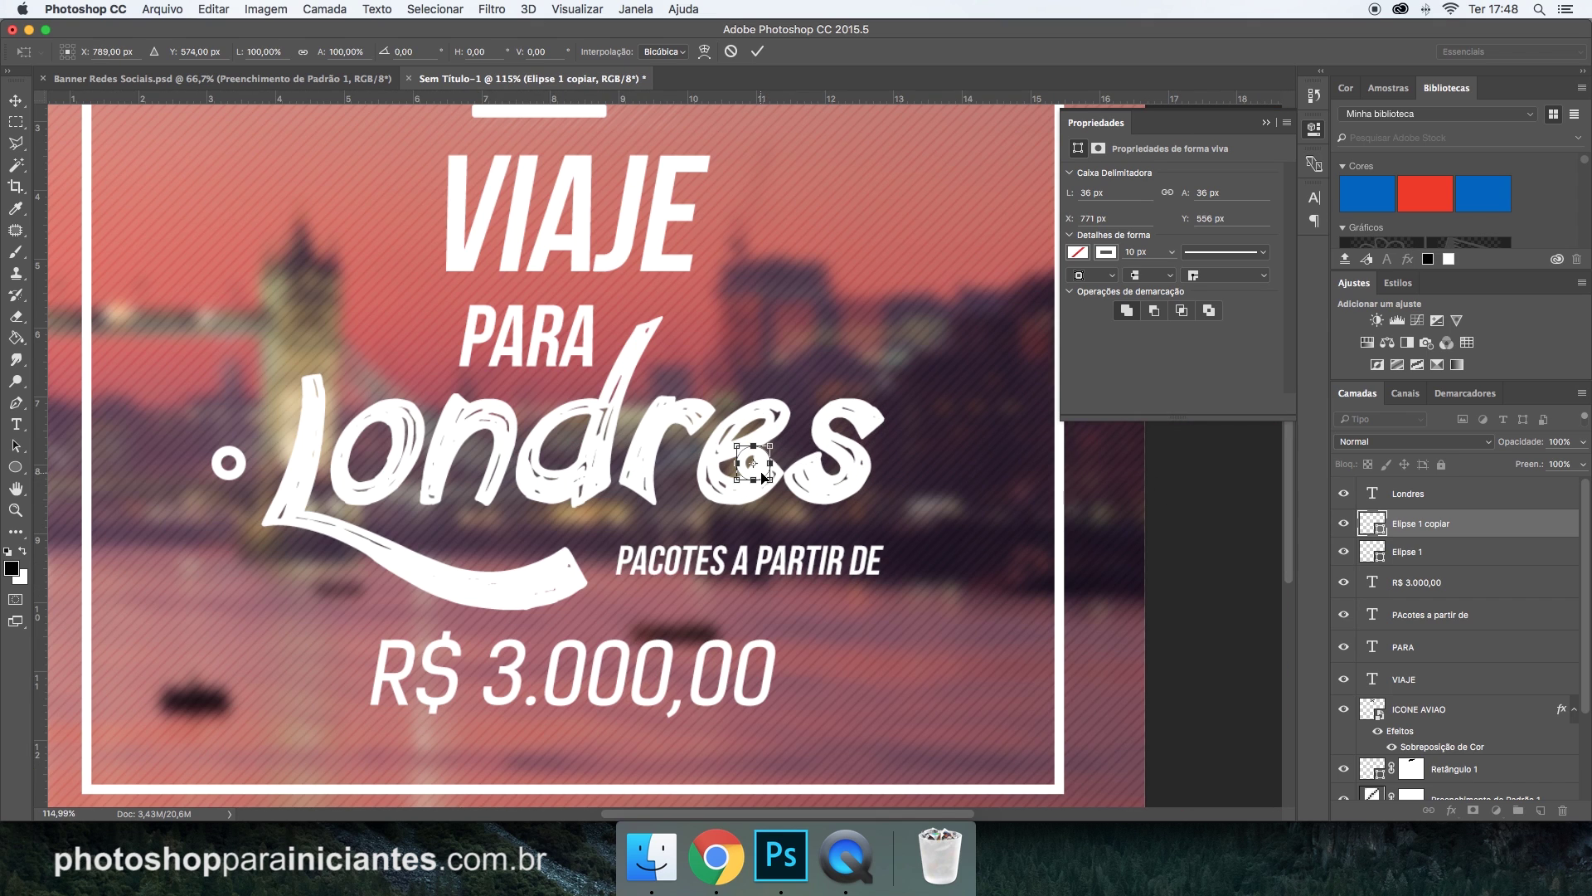
mouse_move(763, 476)
left_mouse_down()
mouse_move(948, 475)
mouse_move(935, 471)
left_mouse_up()
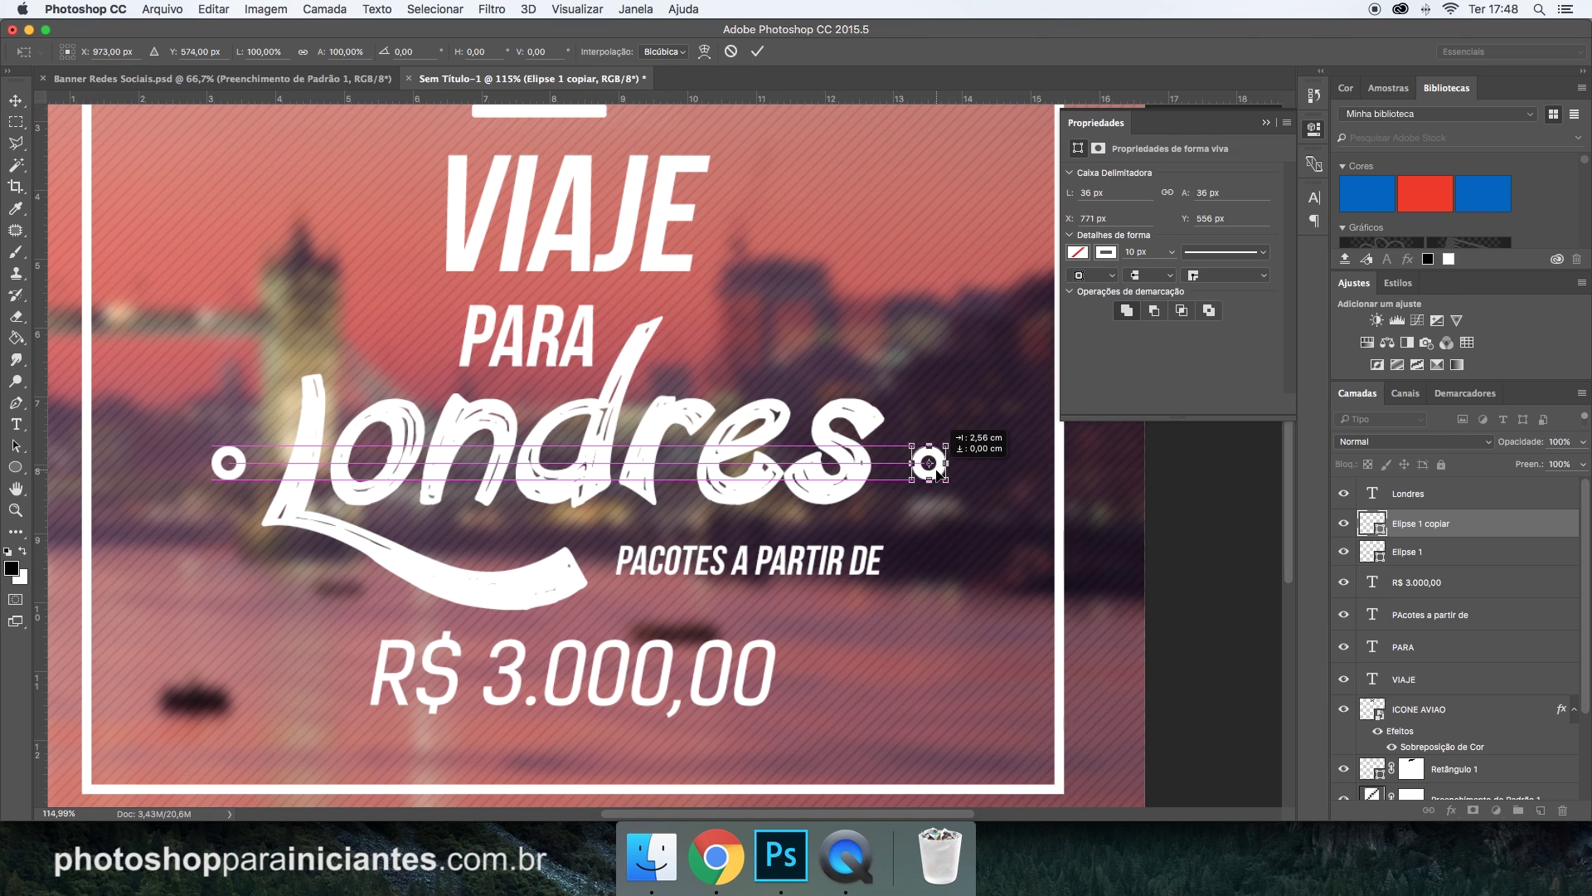
key("Return")
key("ctrl+0")
Draw weight-1 white horizontal lines from each circle outward to the frame edges.
right_click(17, 469)
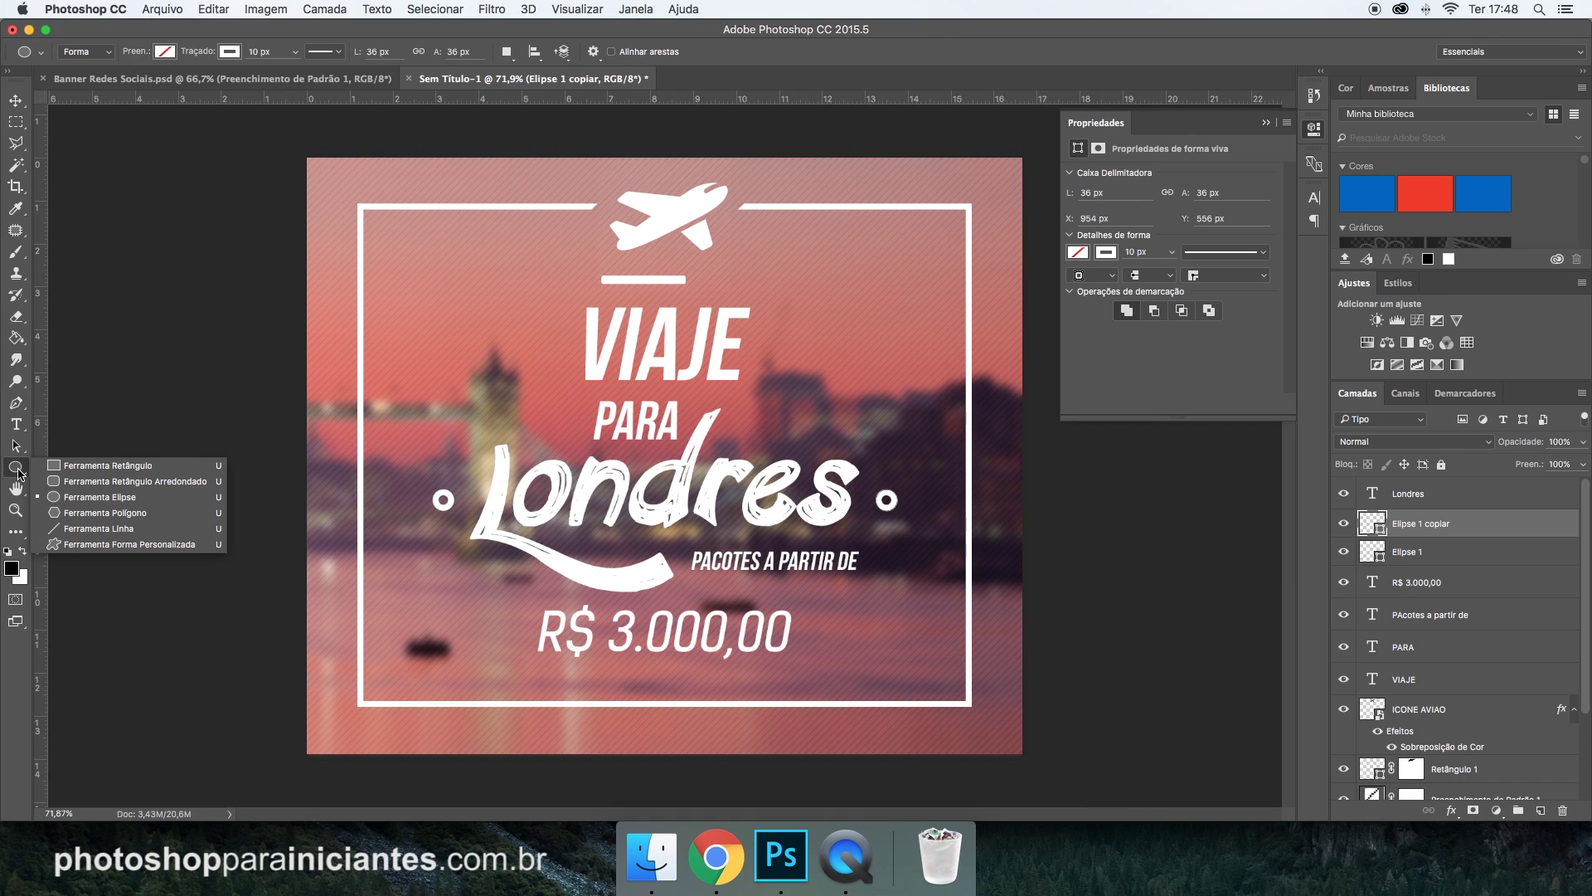
left_click(71, 530)
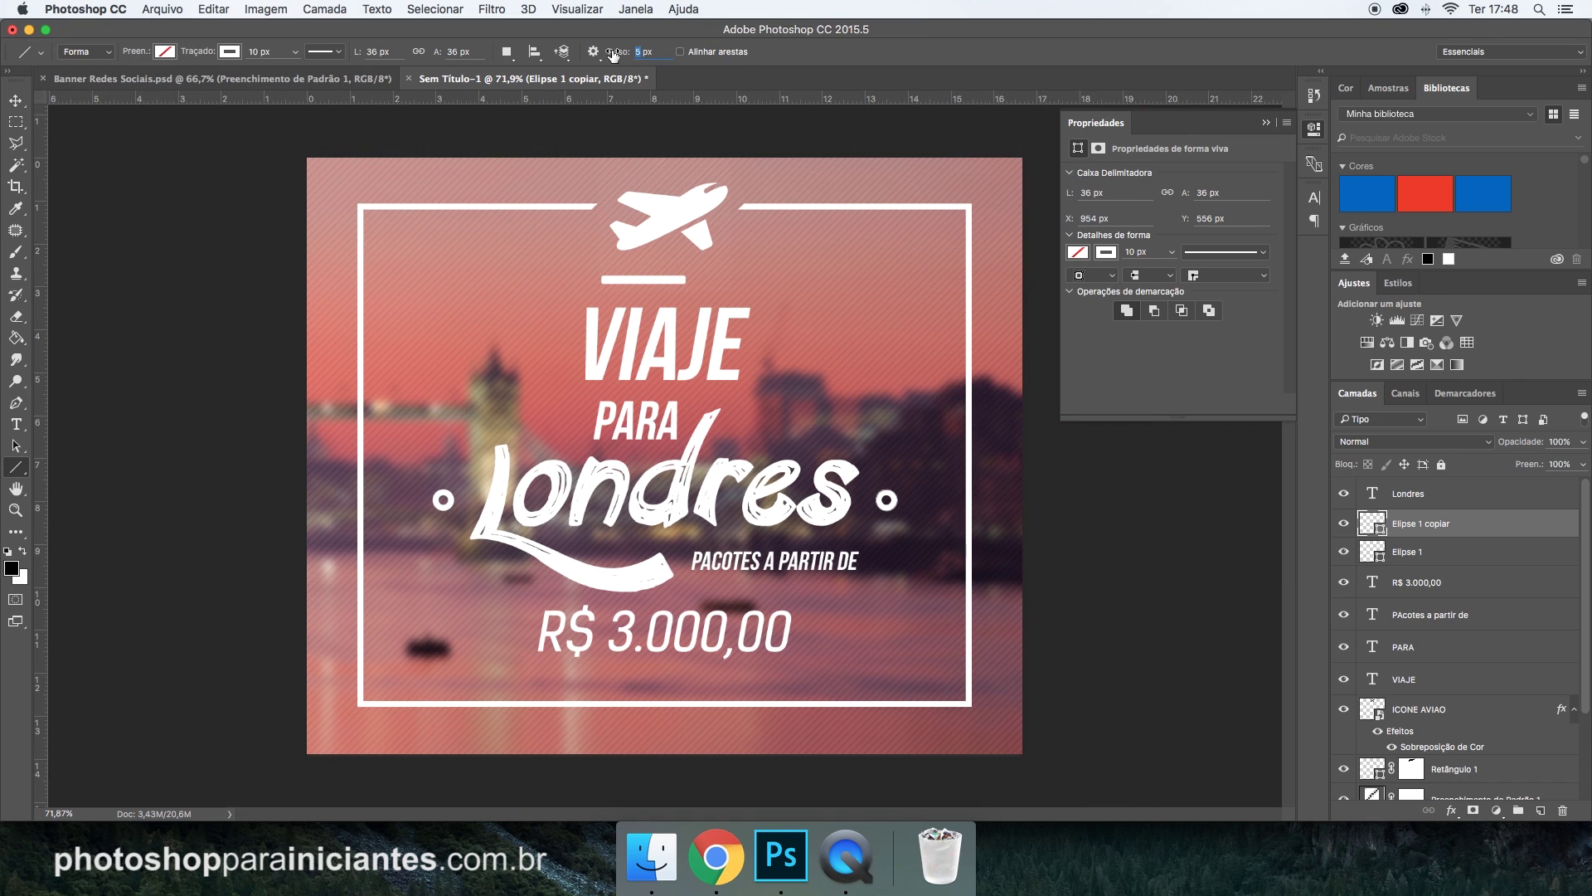
type("10")
left_click_drag(435, 500, 362, 503)
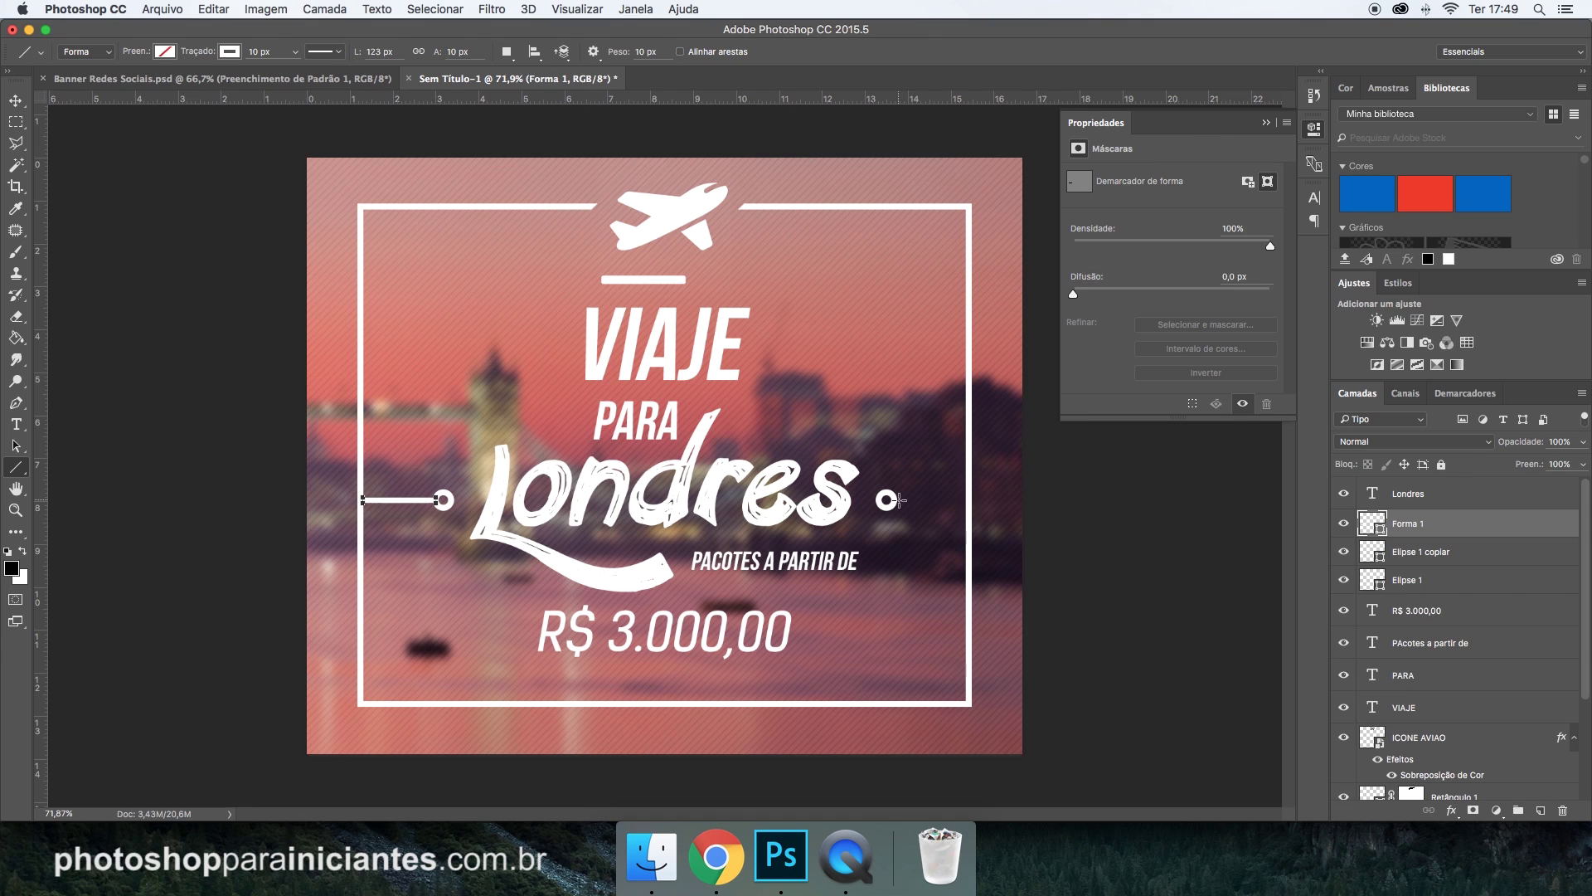
left_click_drag(889, 500, 967, 500)
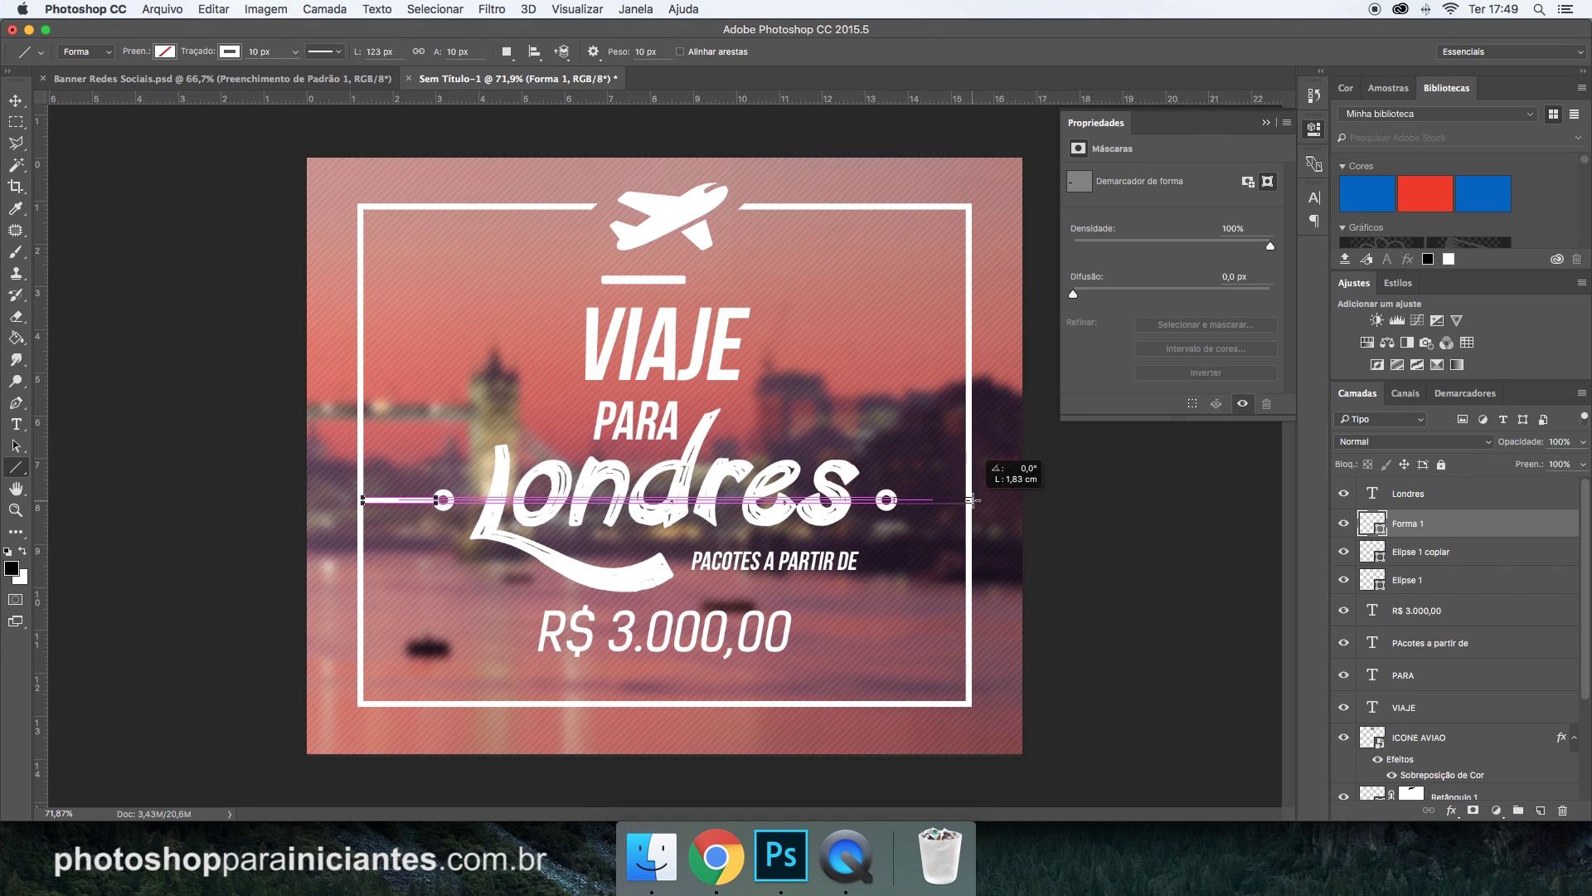
left_click(15, 121)
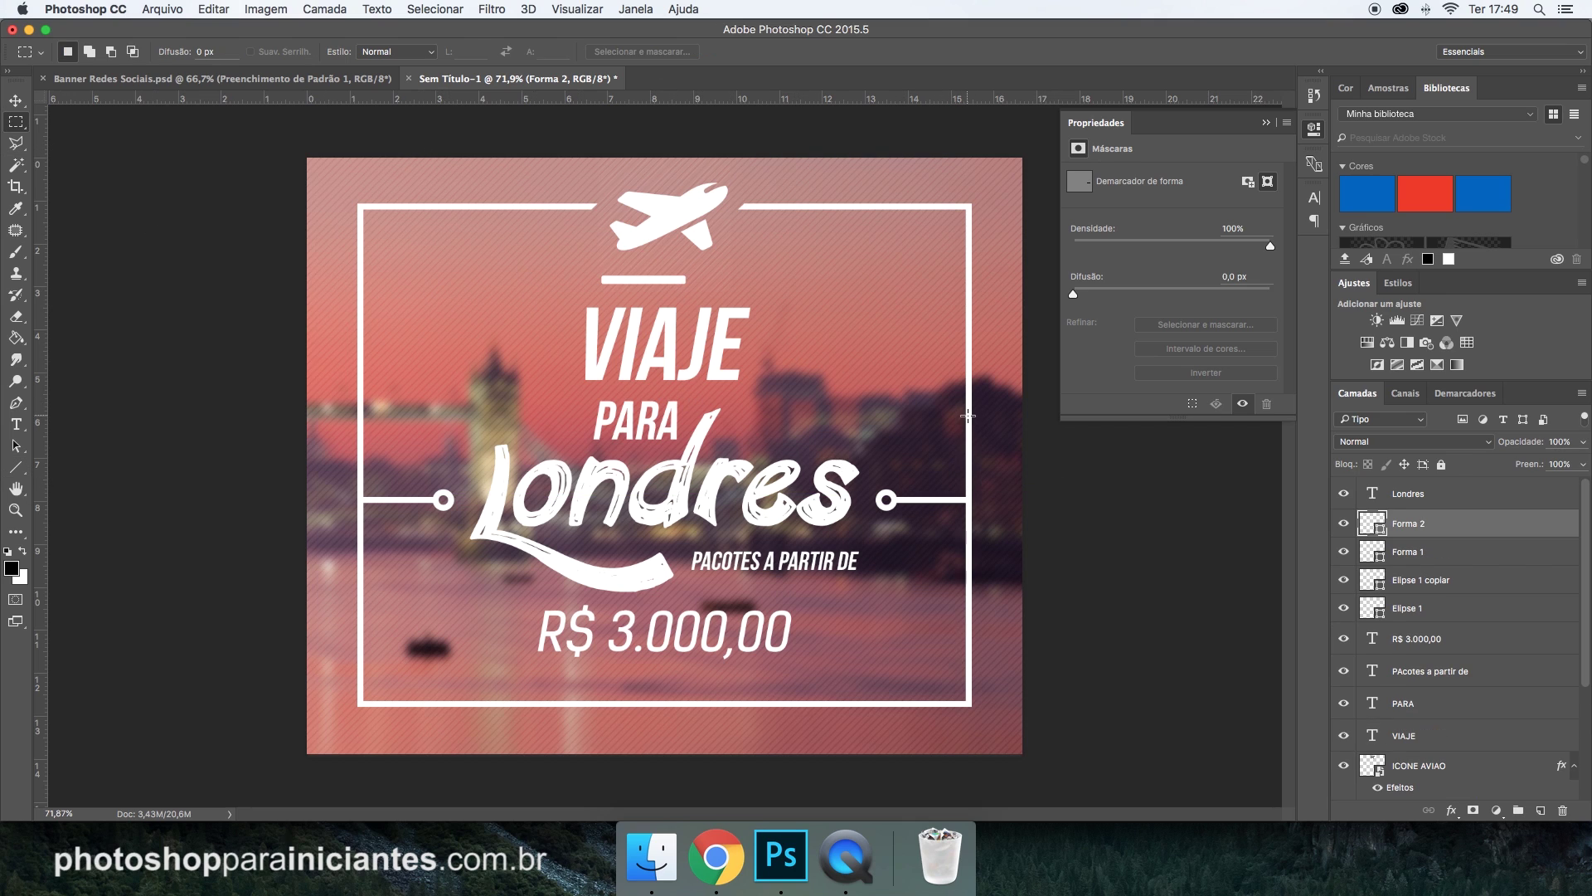
left_click(327, 78)
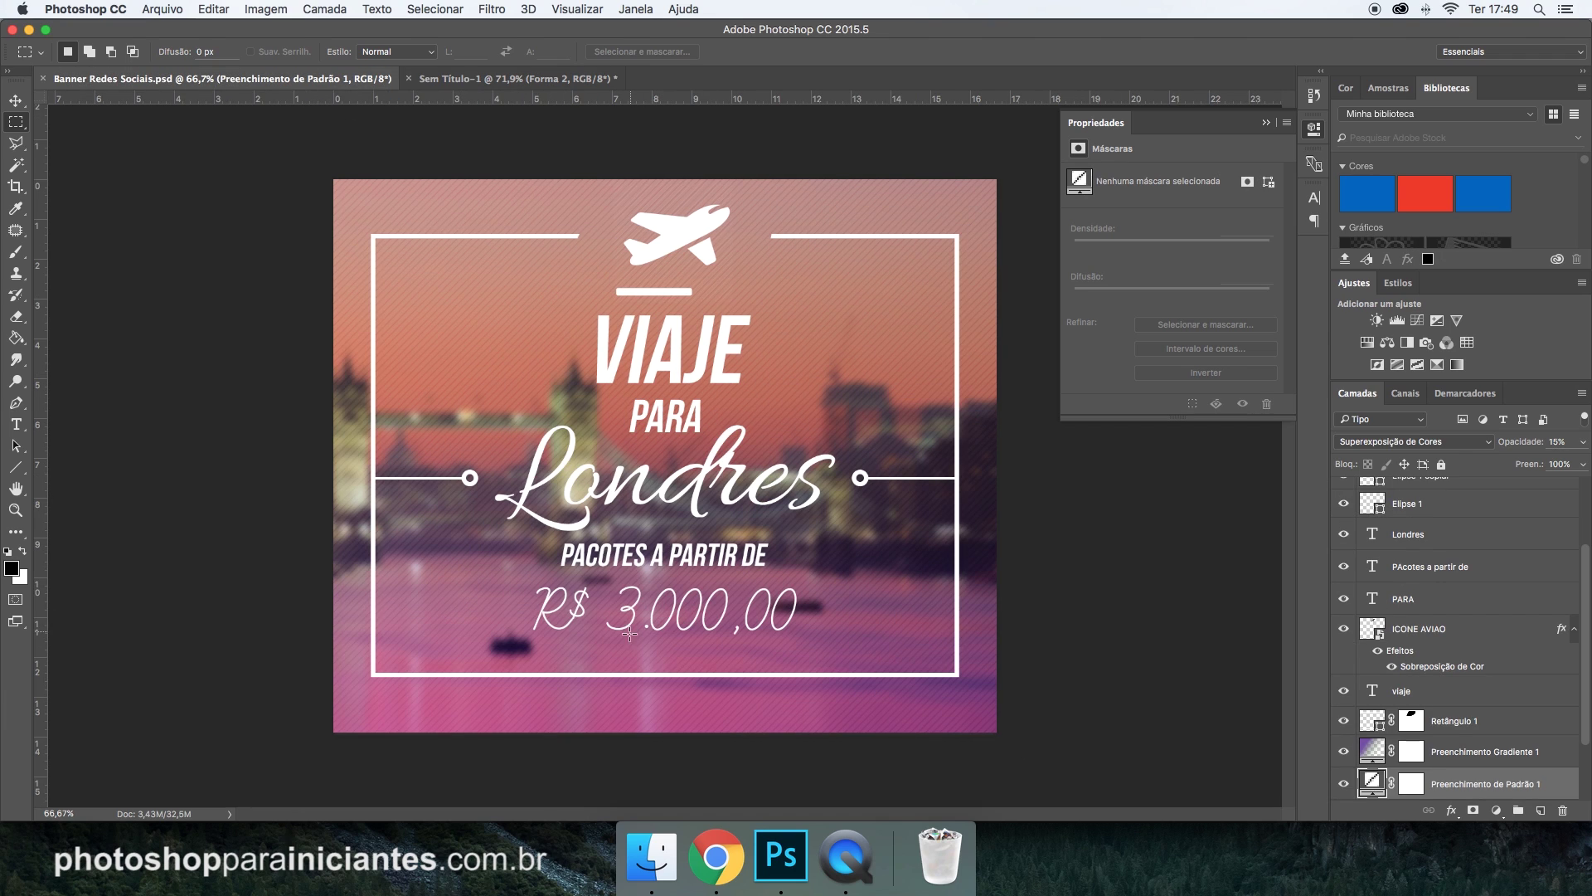
left_click(514, 79)
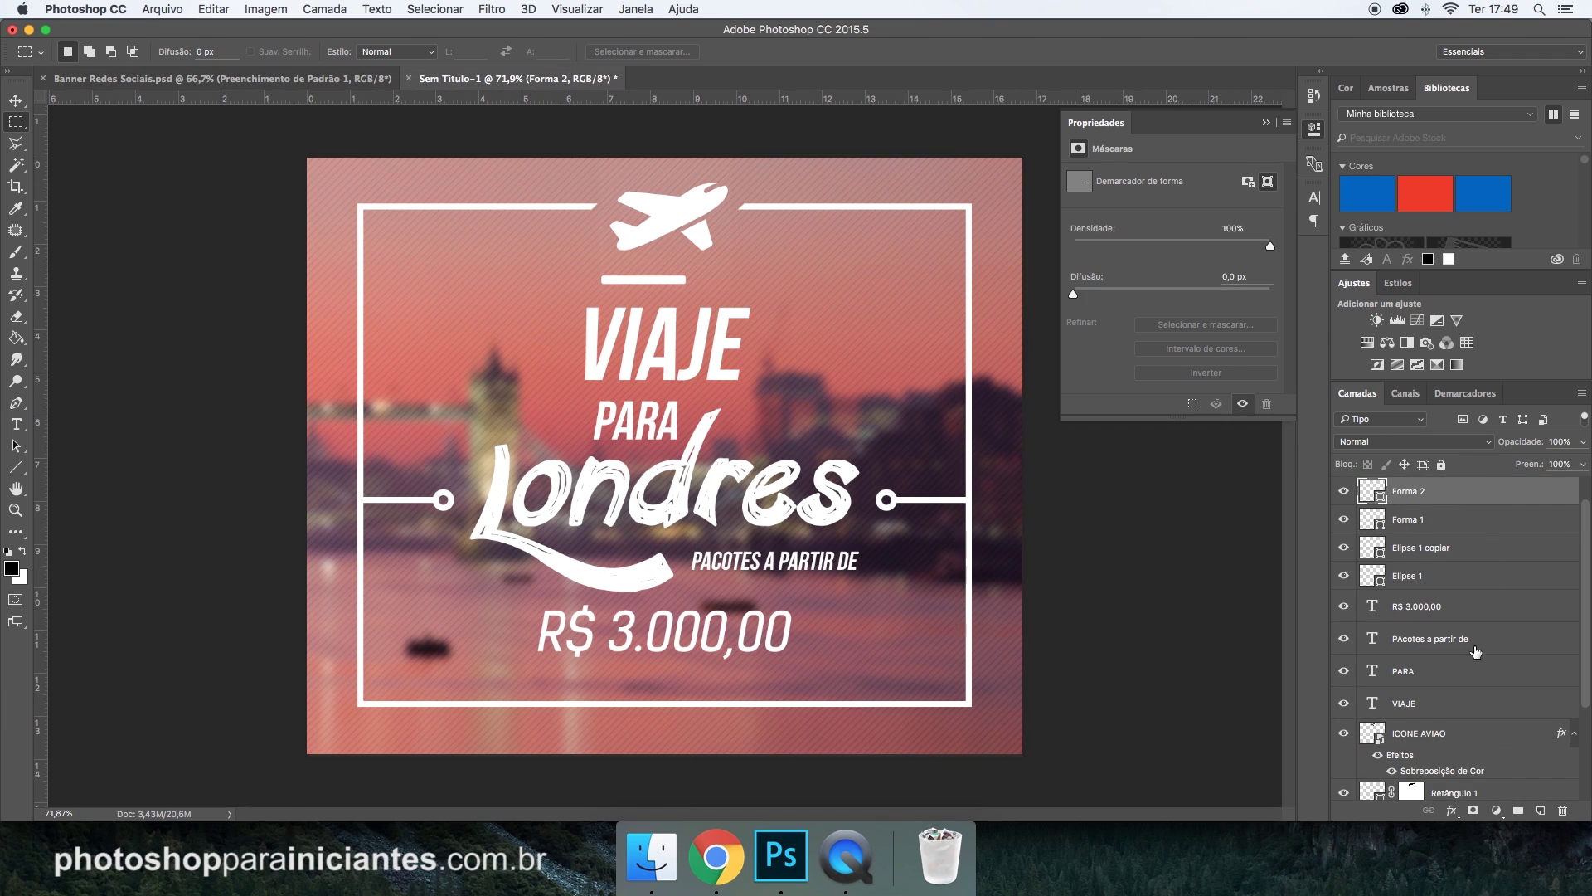
scroll(1476, 652, "down", 5)
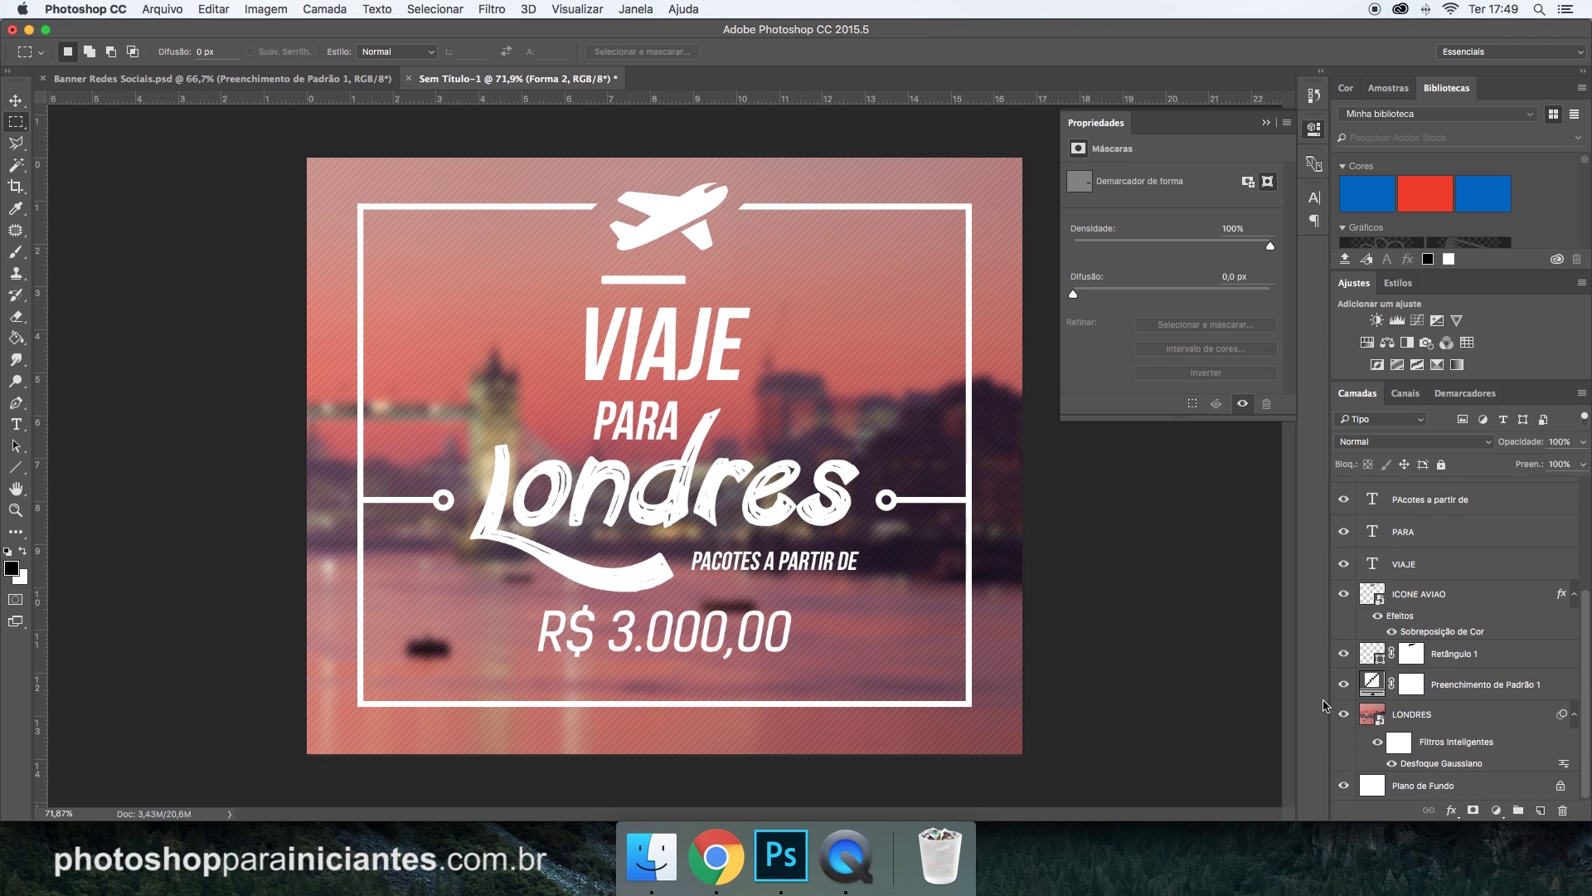
left_click(307, 78)
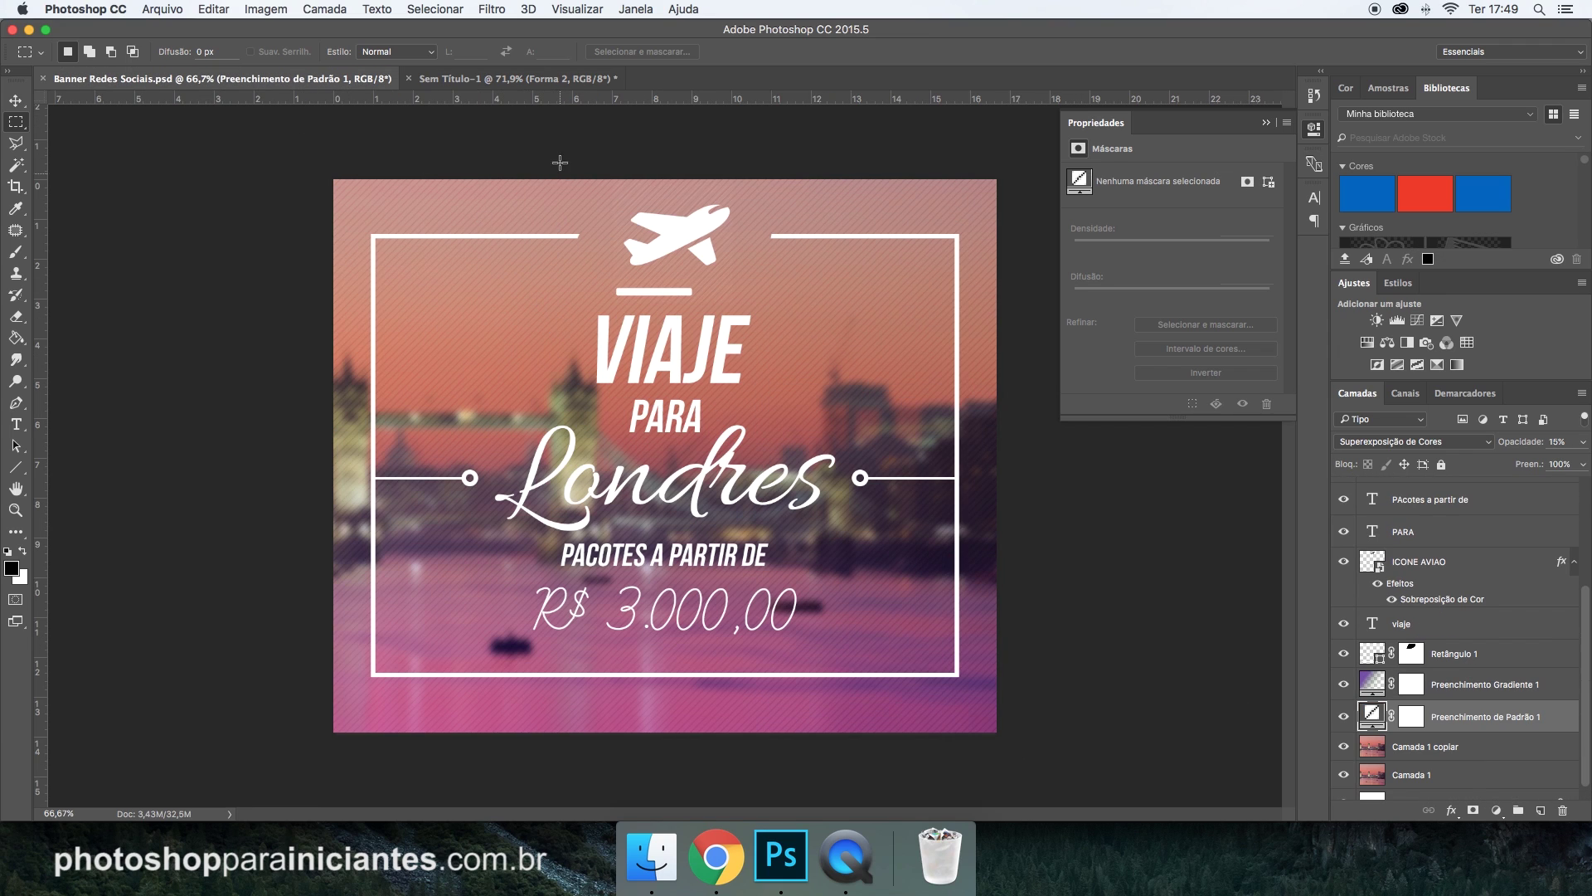
left_click(514, 78)
scroll(1477, 655, "down", 2)
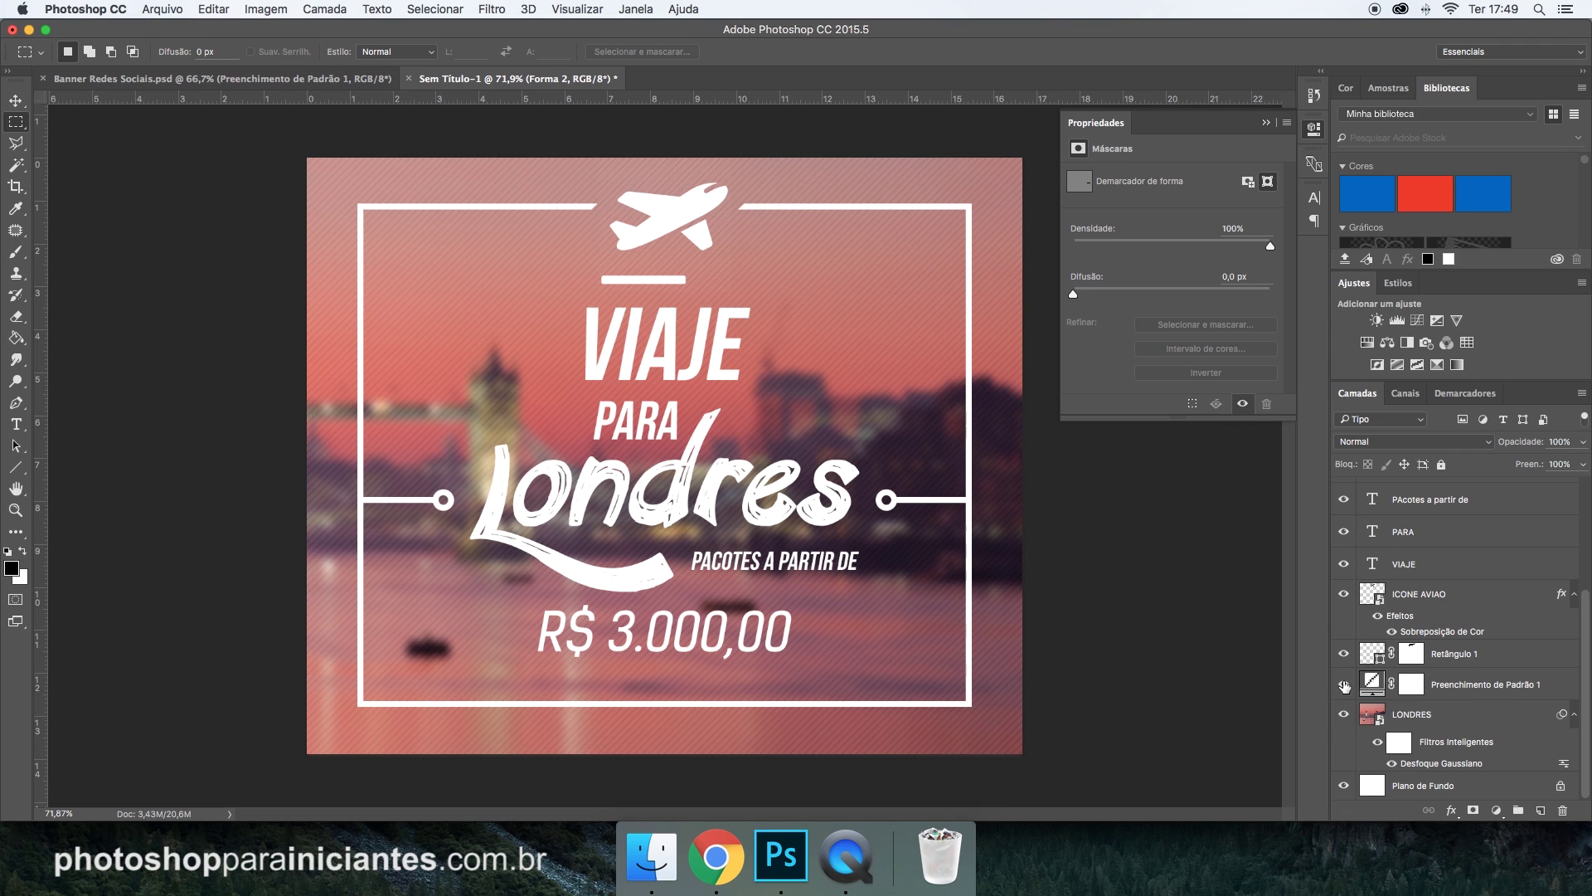
left_click(1450, 687)
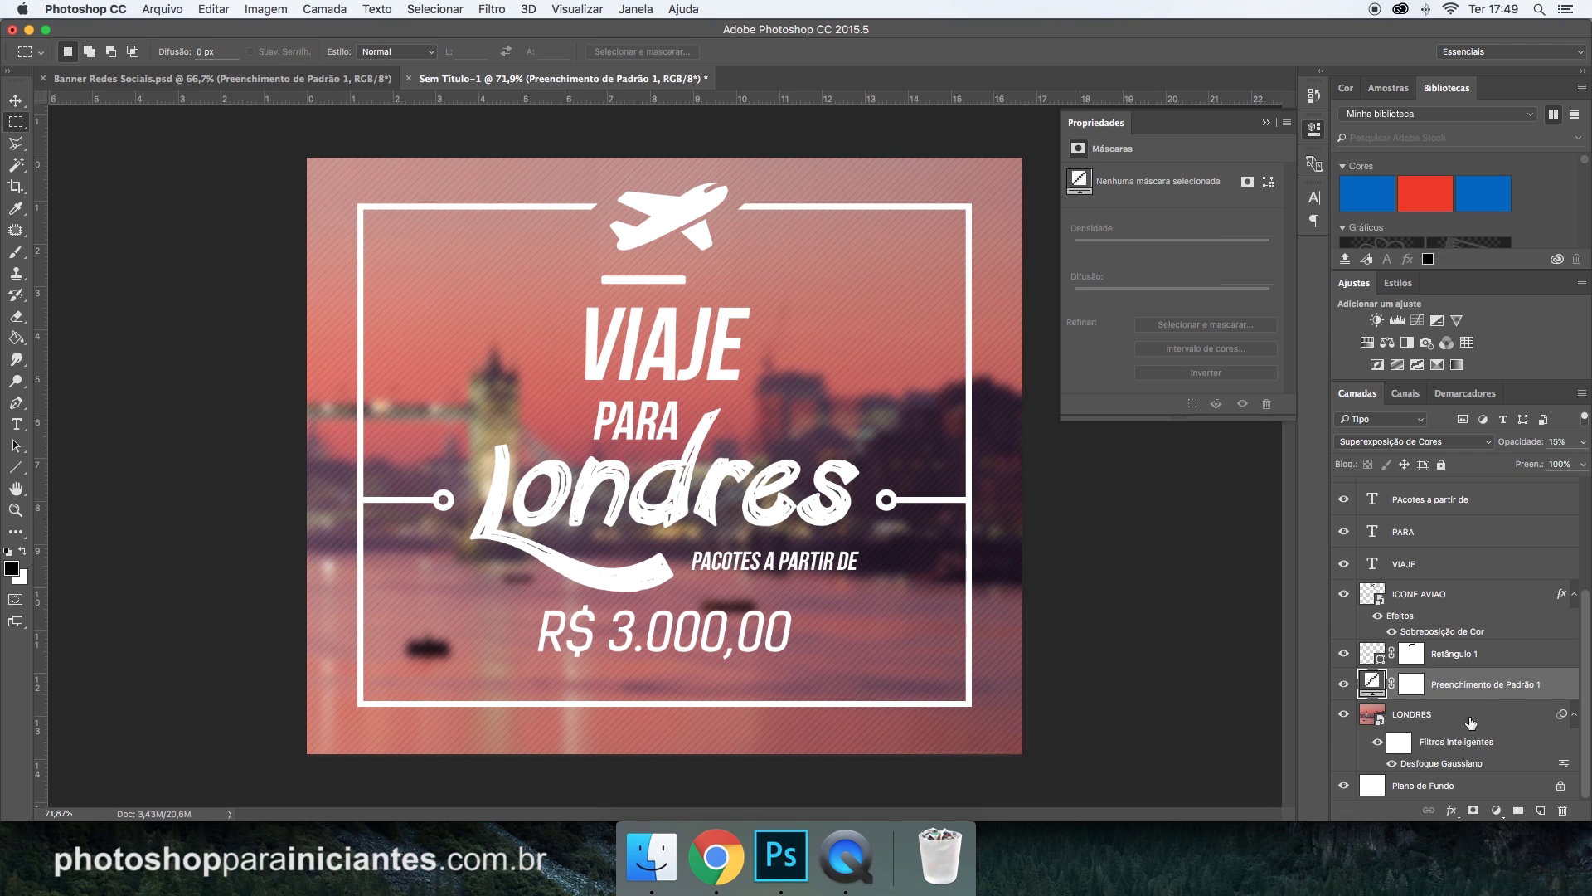
Add a Gradient Fill layer above the pattern and open its gradient editor.
left_click(1496, 813)
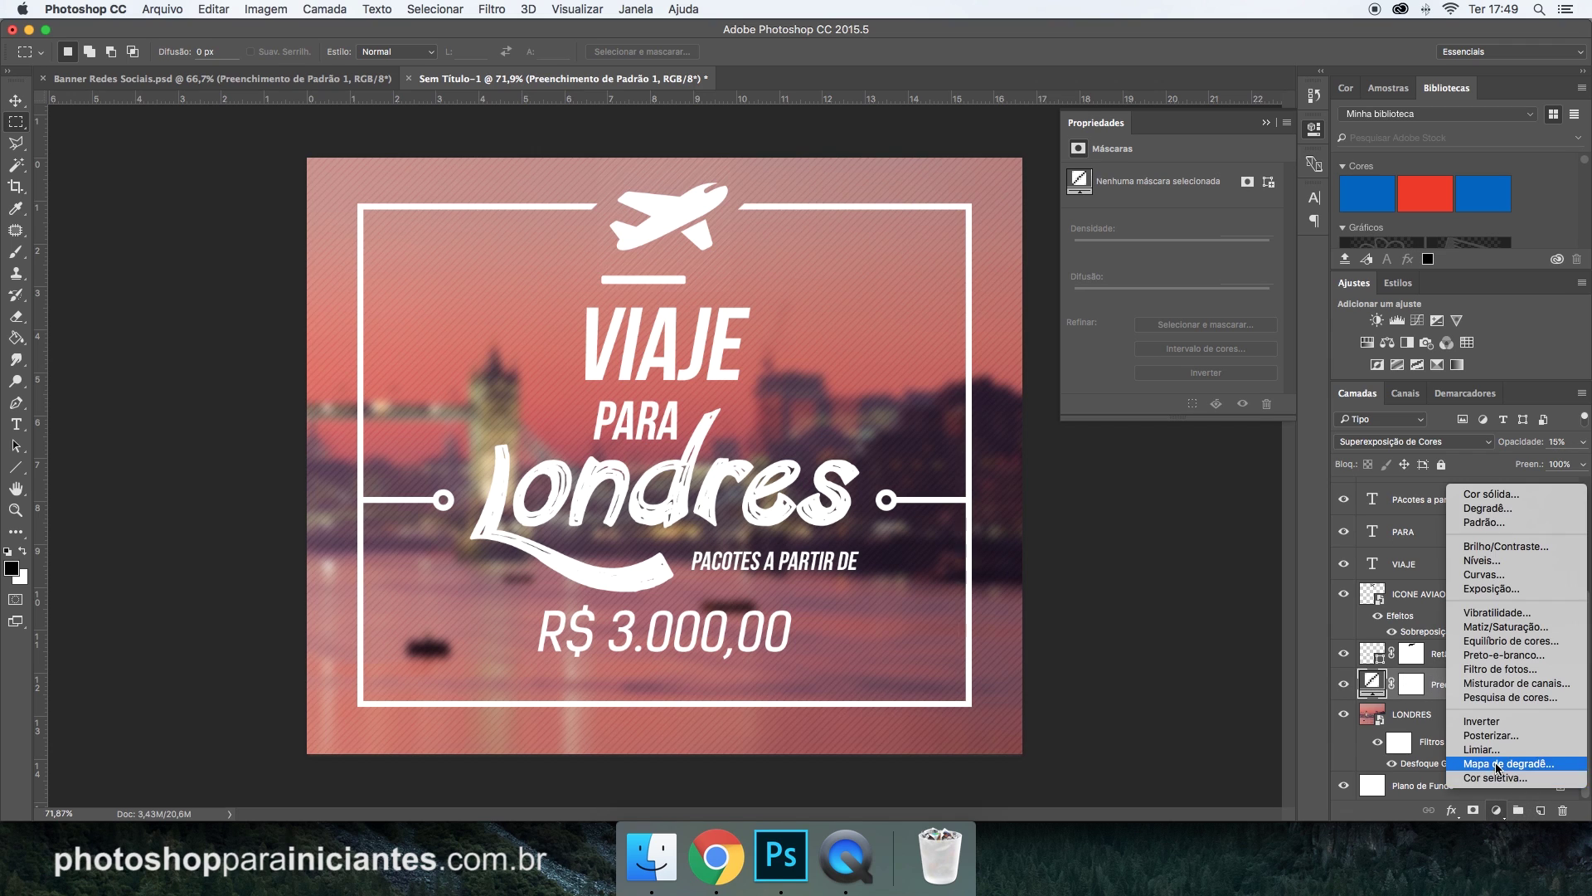
left_click(1500, 509)
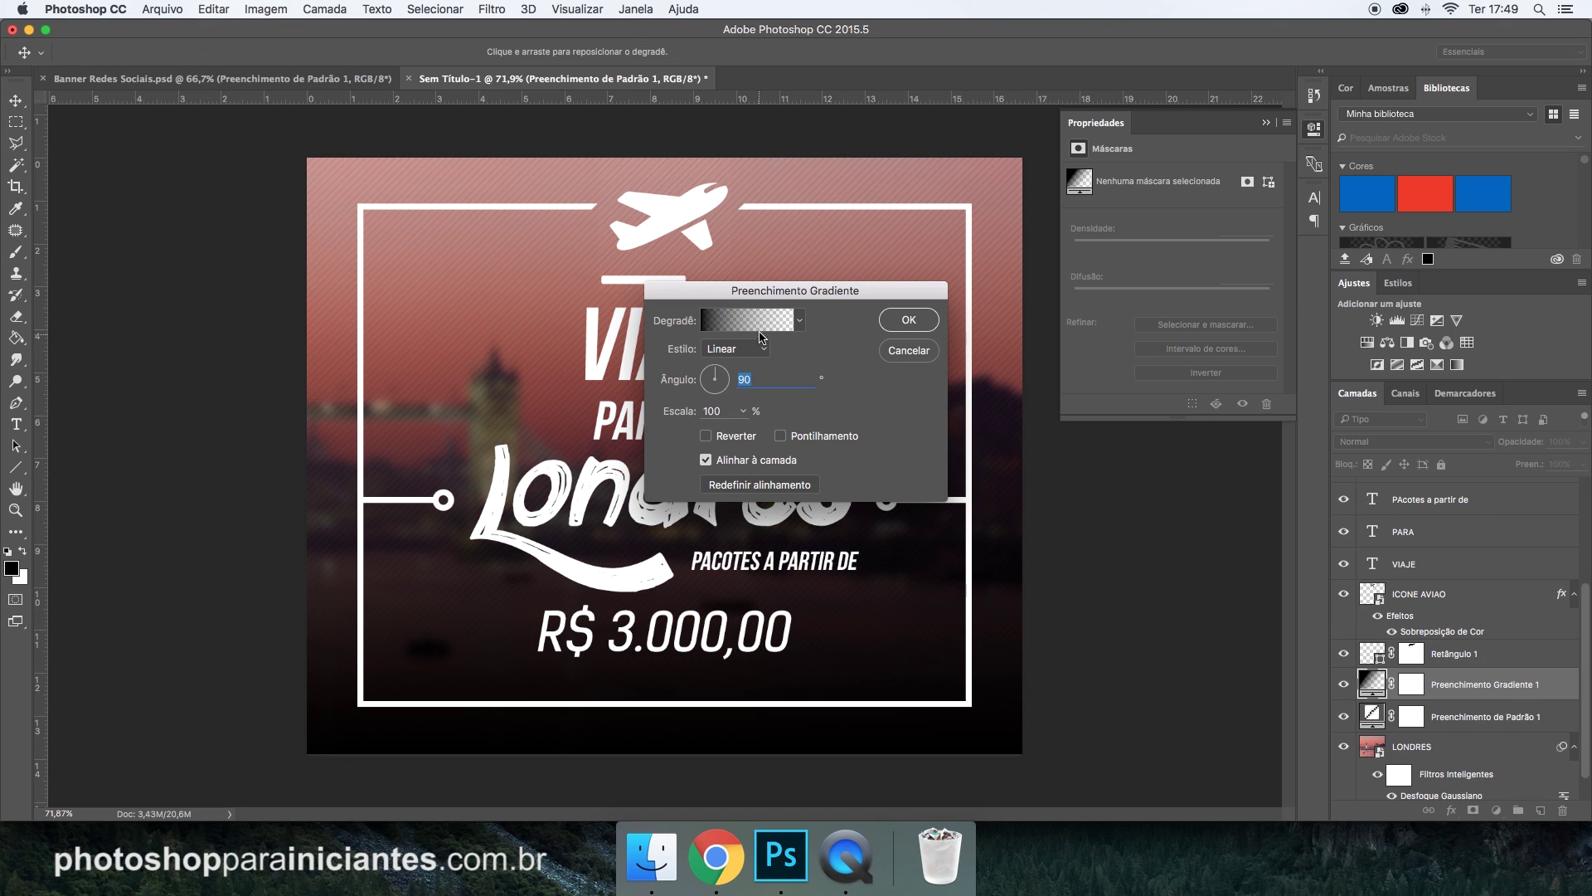
left_click(761, 325)
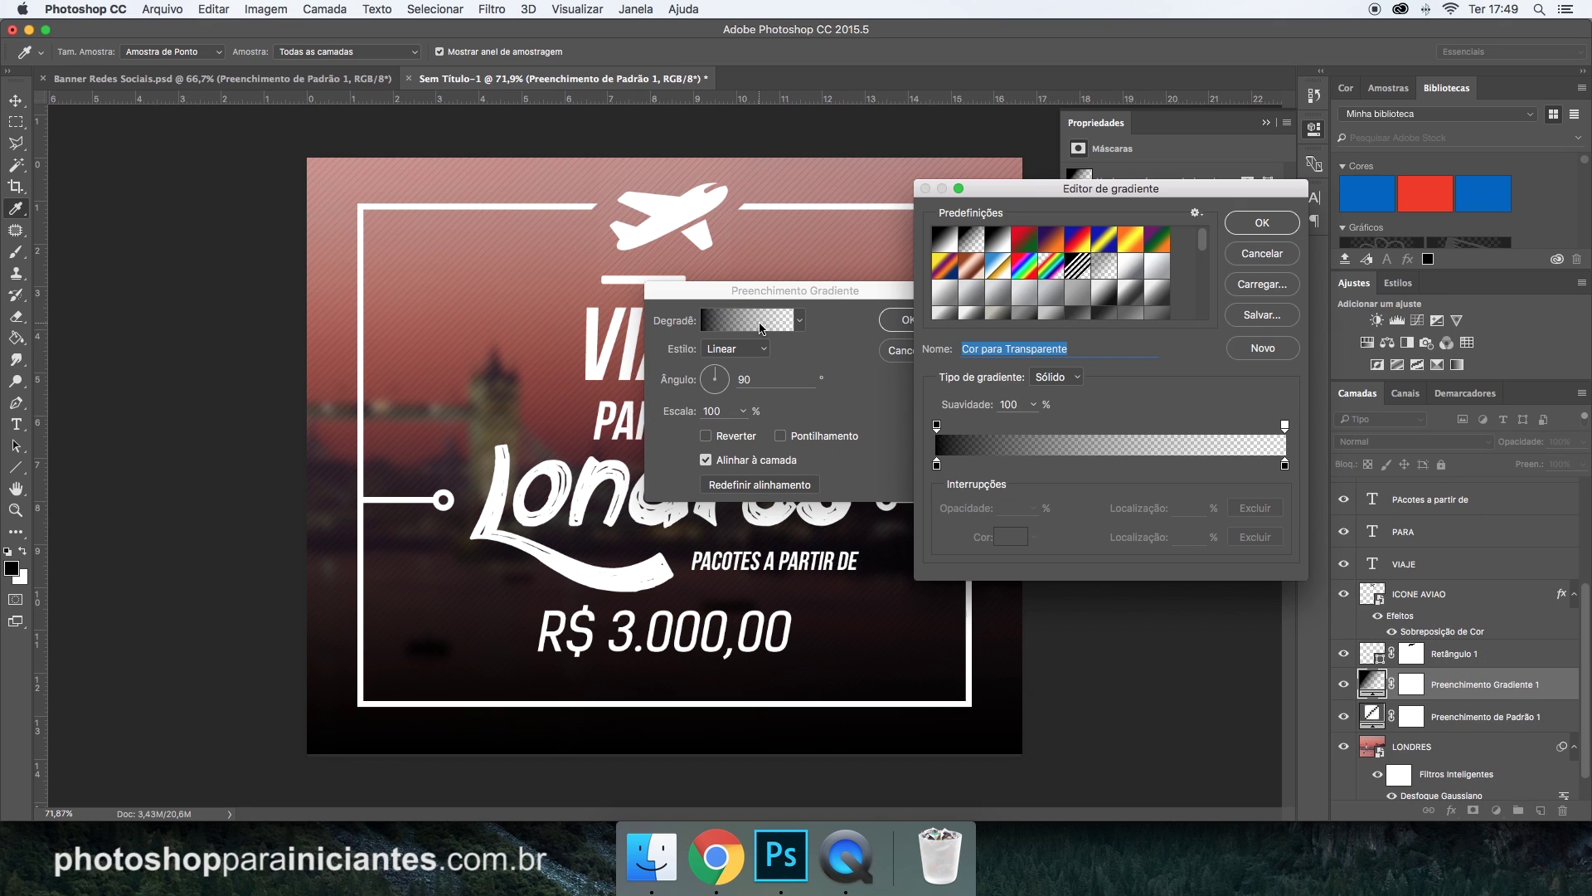
left_click(1285, 428)
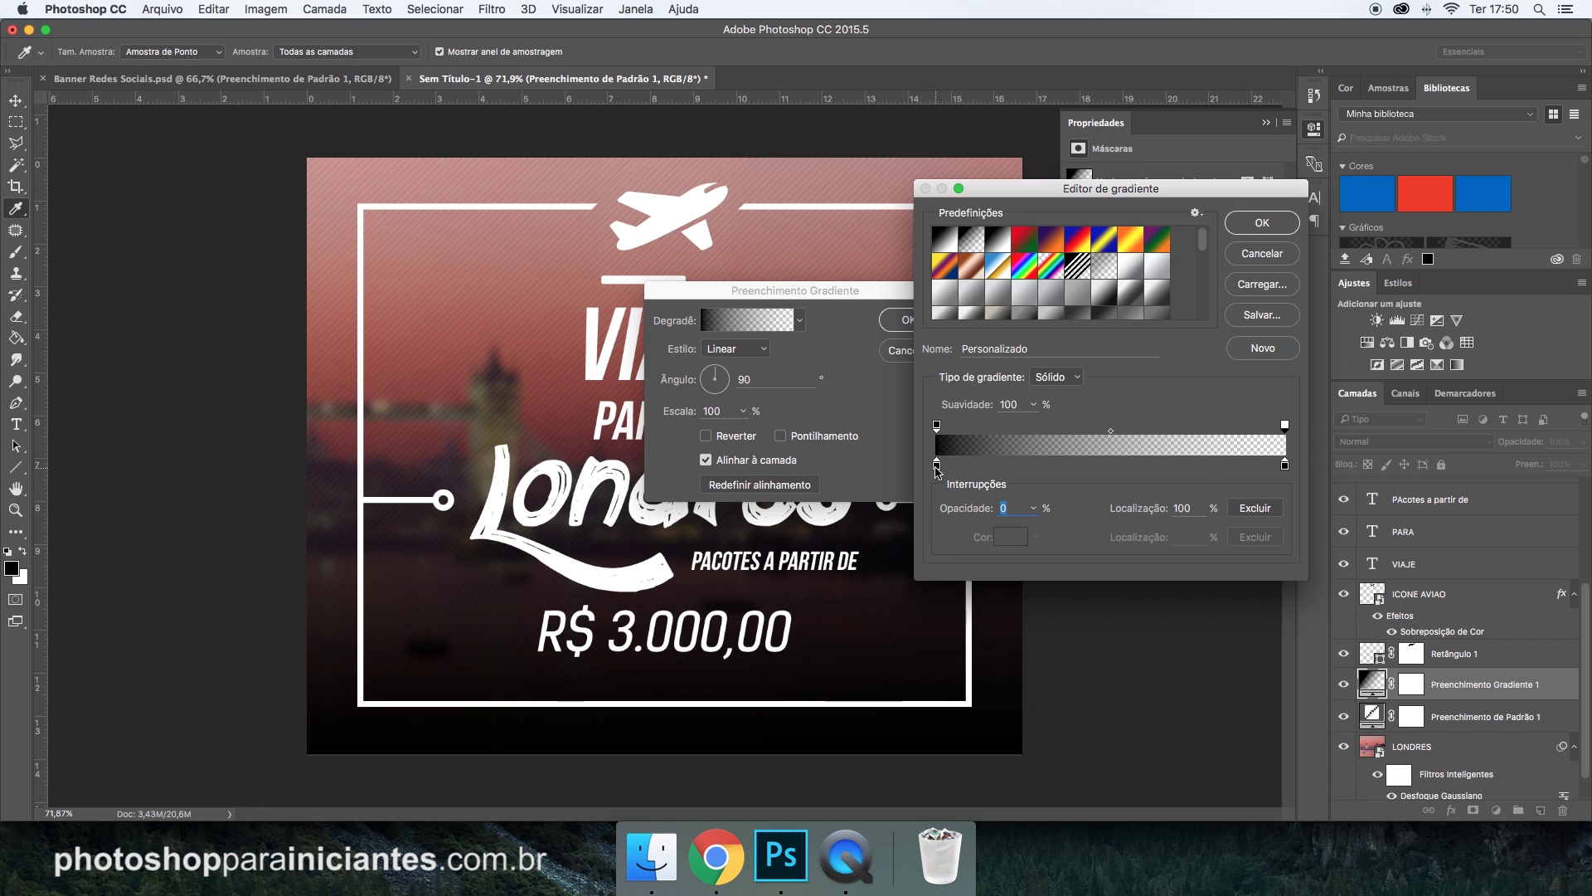
Change the gradient's red colour stop to muted purple #8b3ebc and accept the gradient.
left_click(936, 464)
left_click(1005, 536)
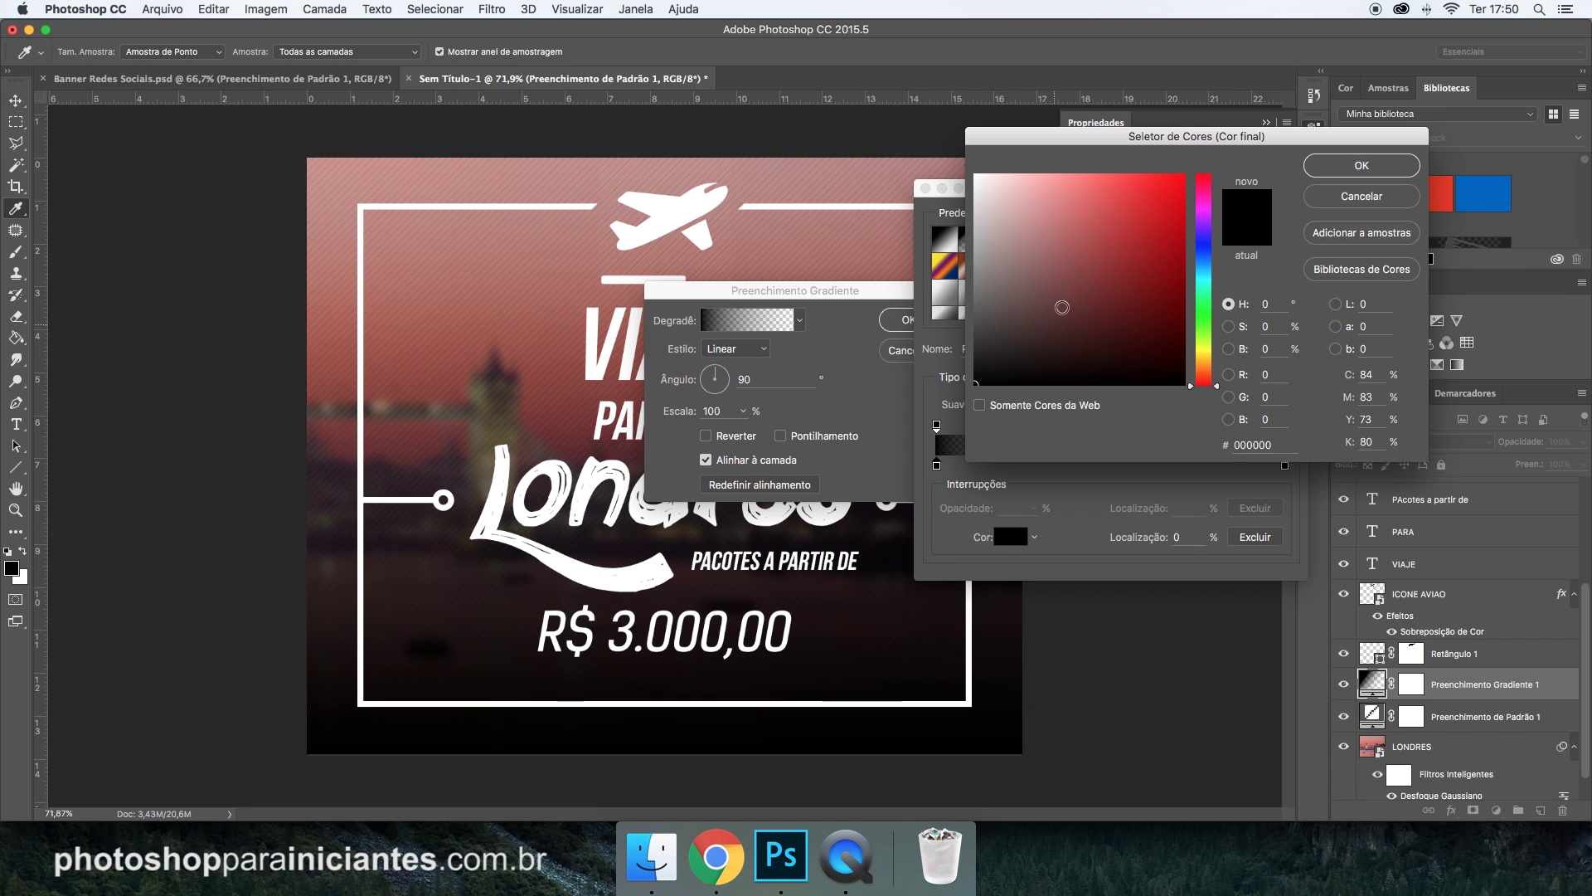
left_click_drag(1061, 307, 1171, 175)
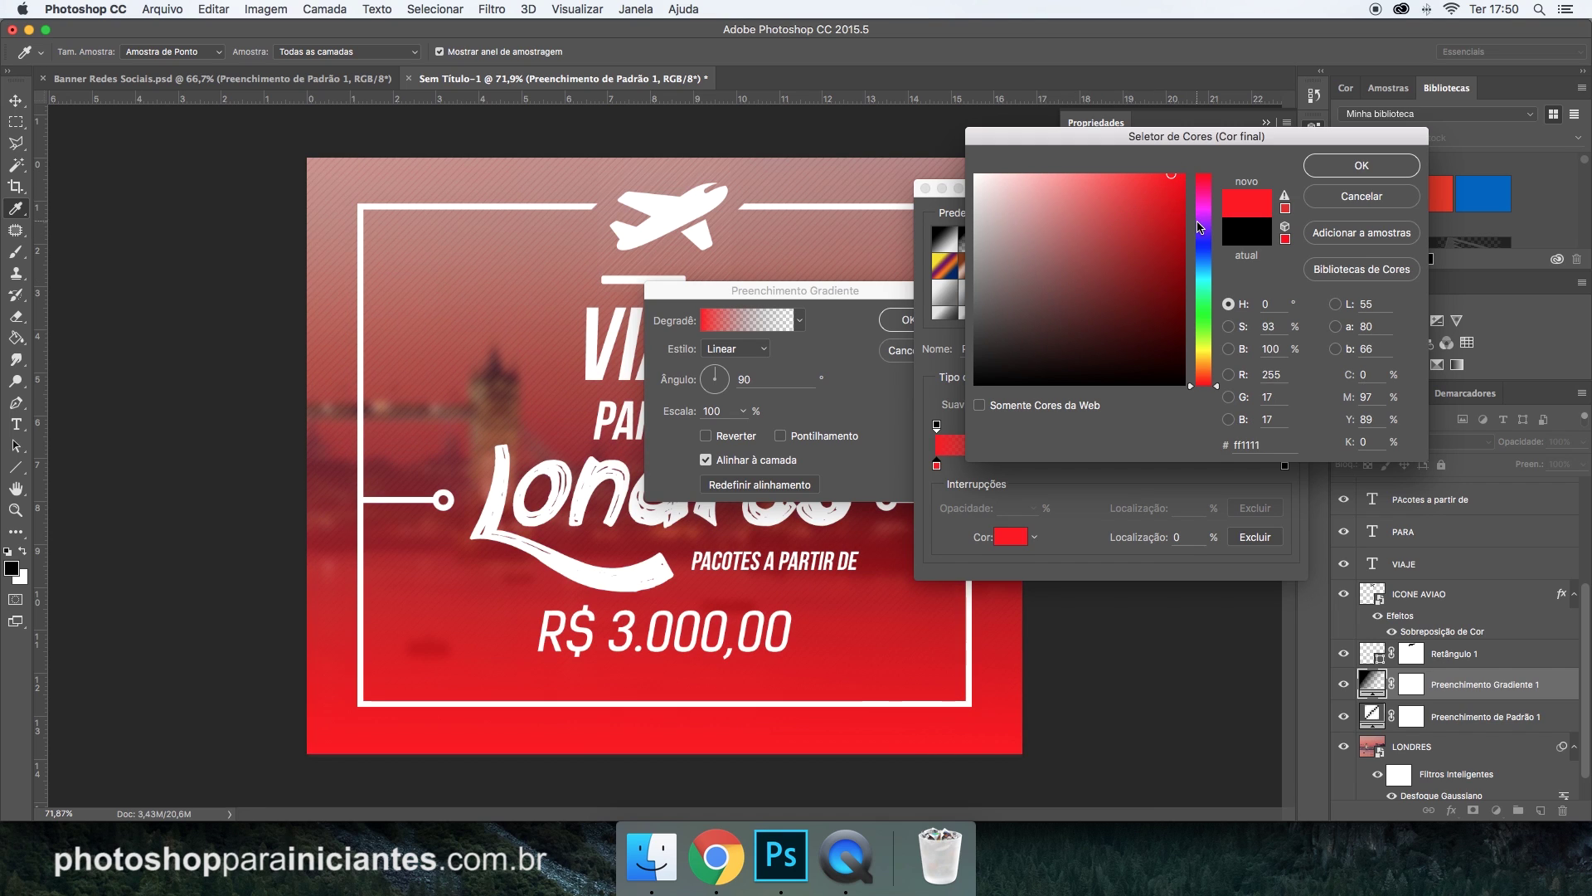
left_click(1199, 220)
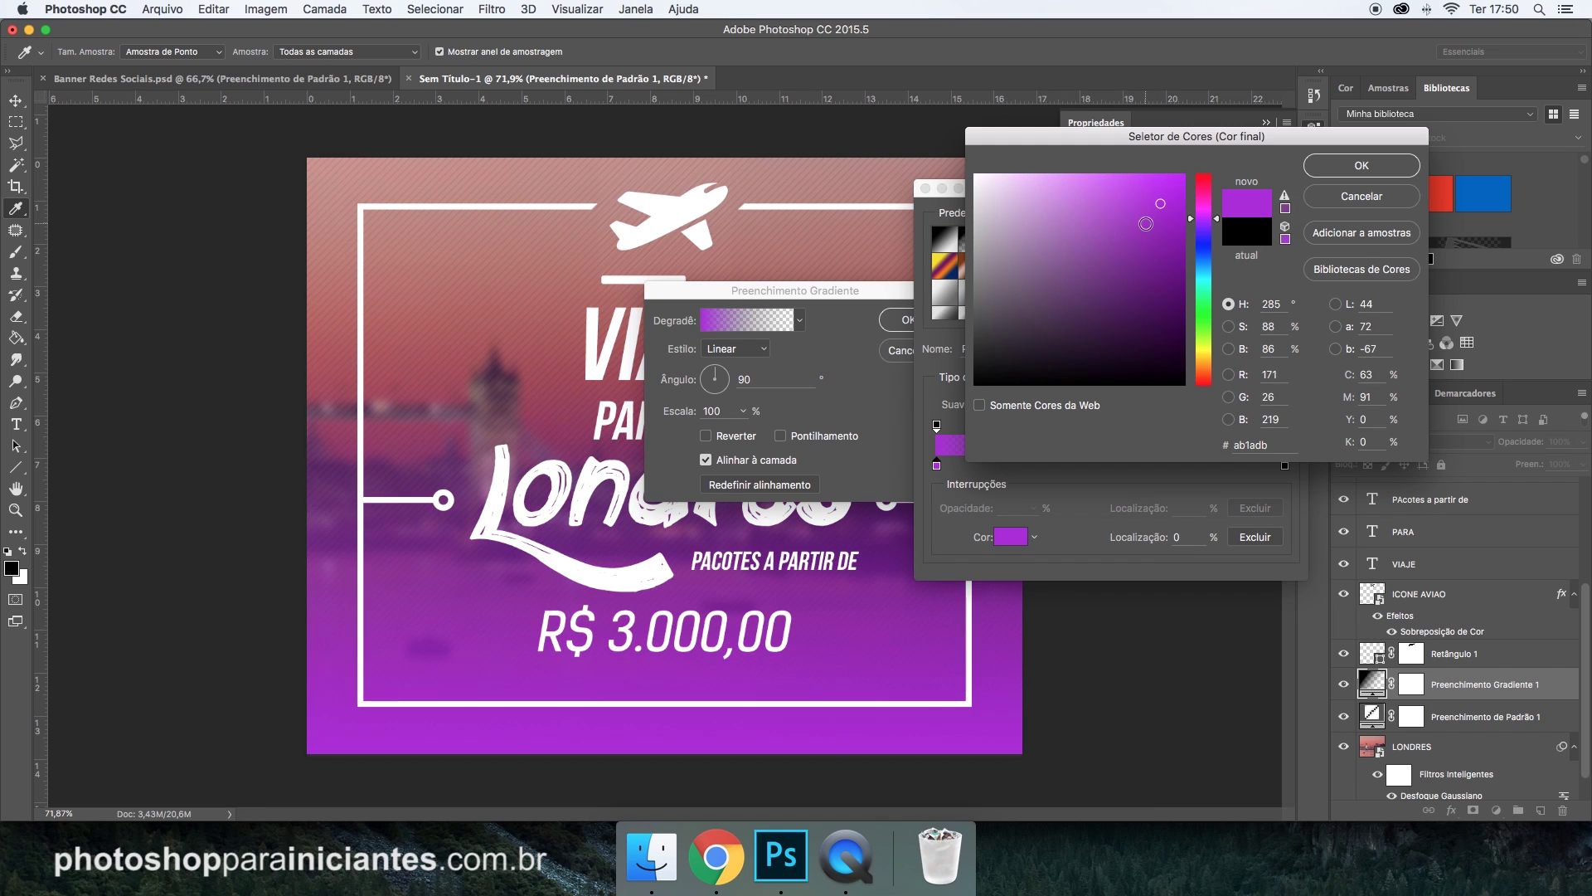
left_click(1115, 229)
left_click_drag(1212, 223, 1213, 223)
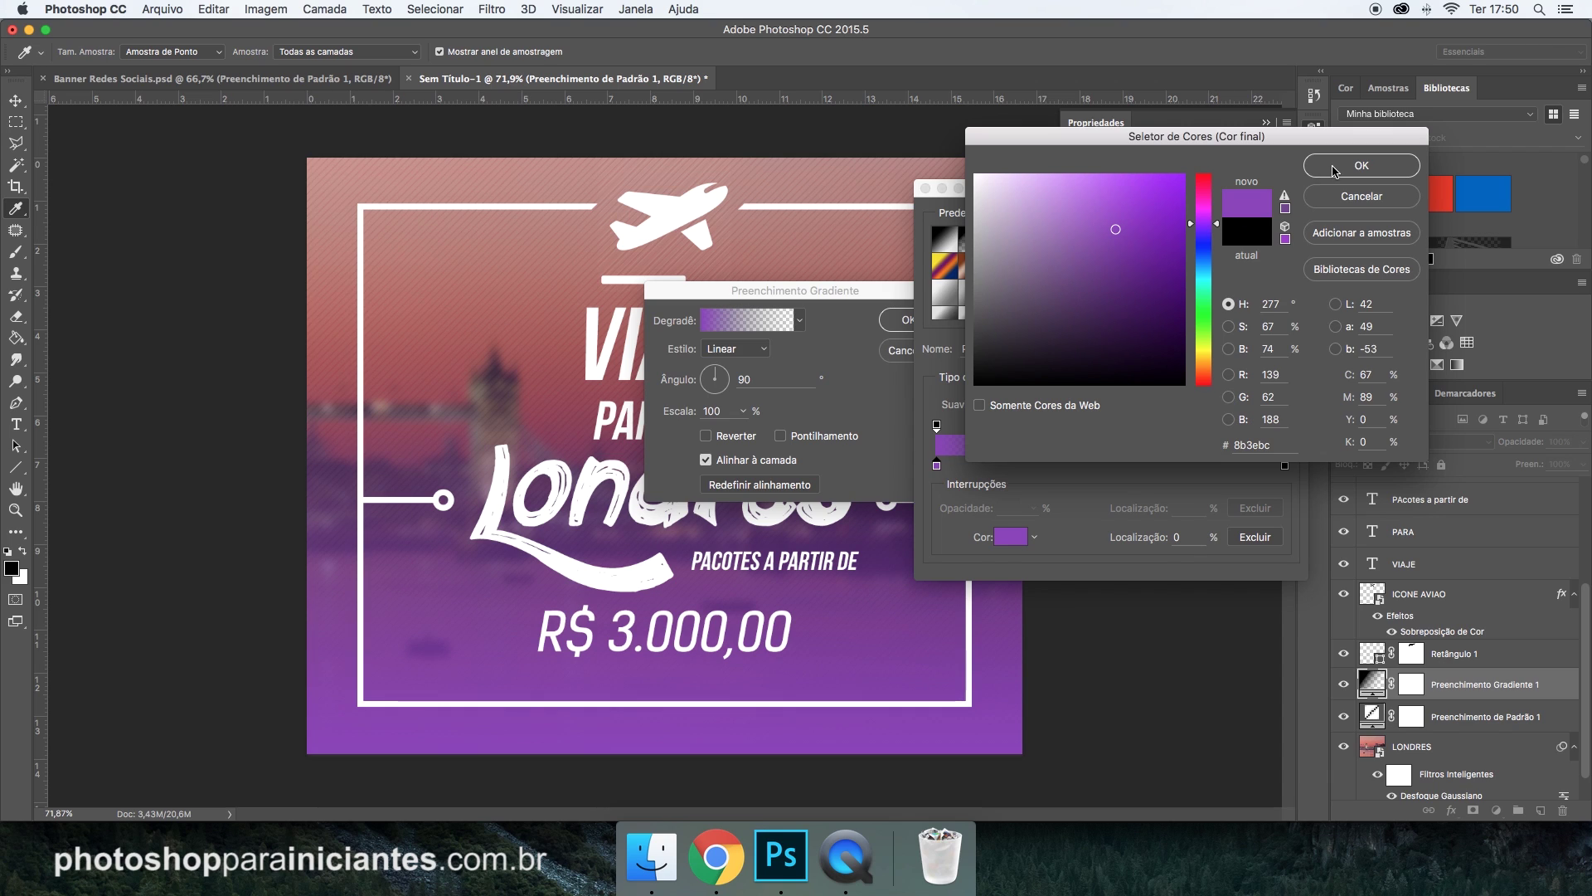
left_click(1334, 169)
left_click(1366, 208)
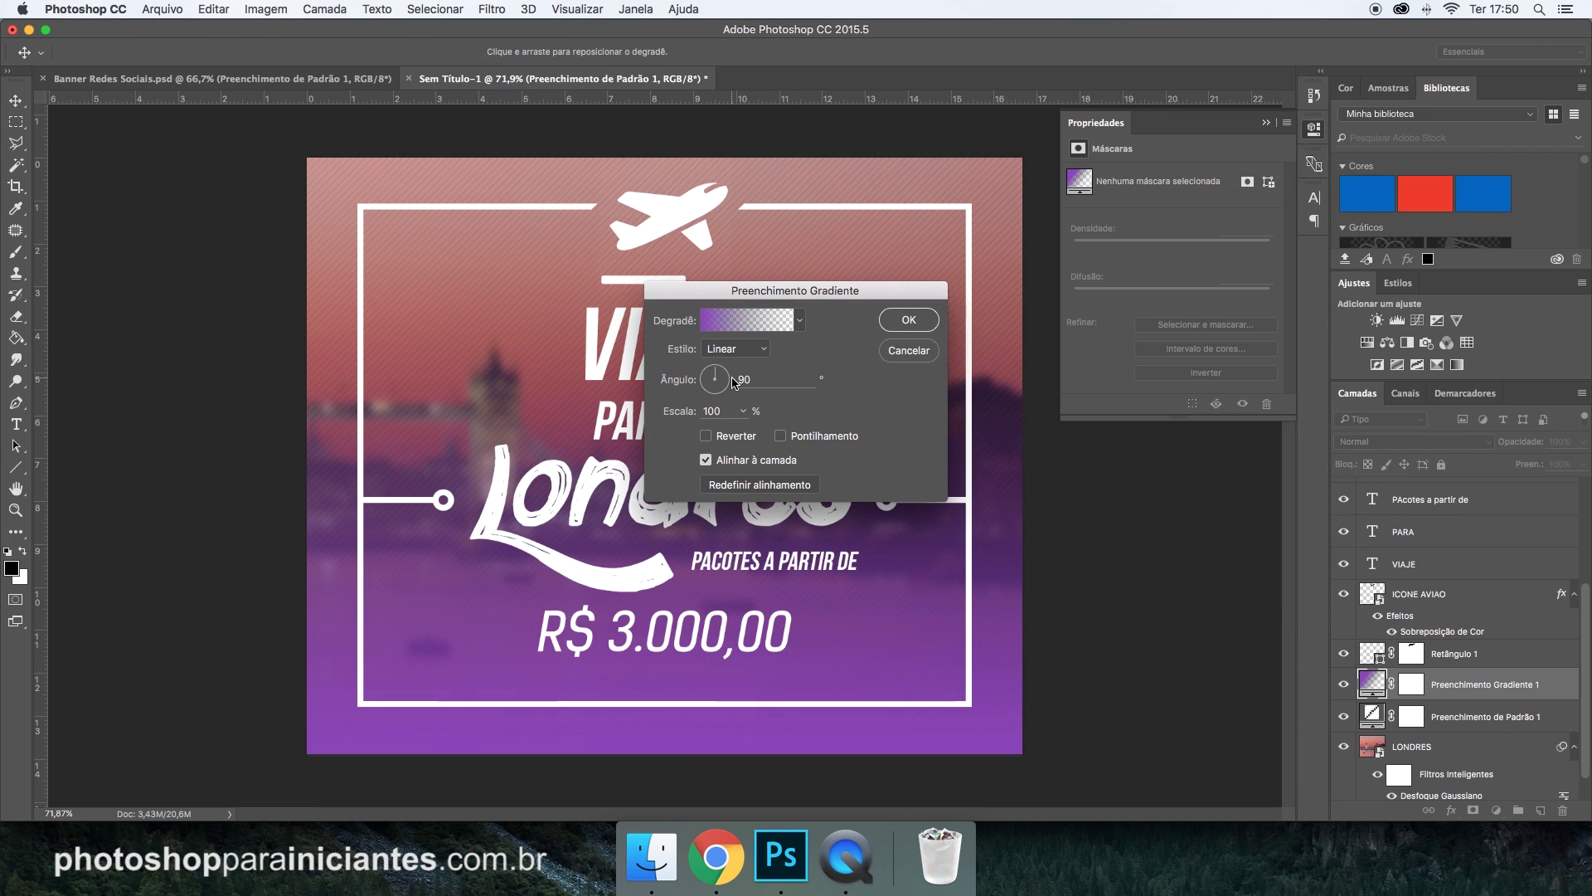
Apply the gradient fill, blend it in Clarear mode at 70% opacity, and close Properties.
left_click(909, 320)
left_click(1430, 442)
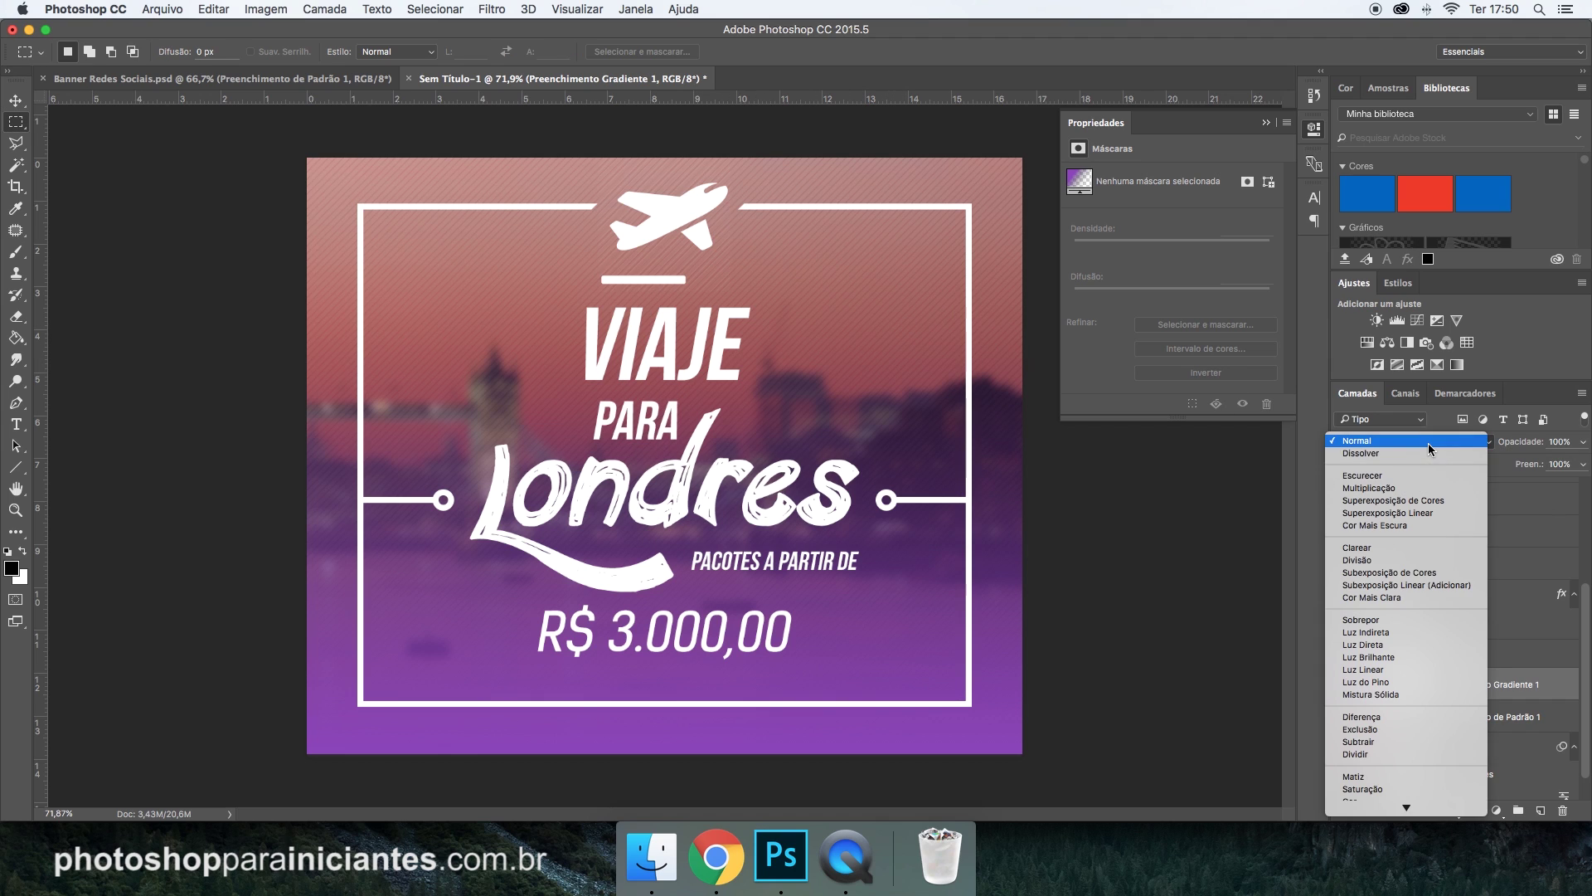
left_click(1390, 548)
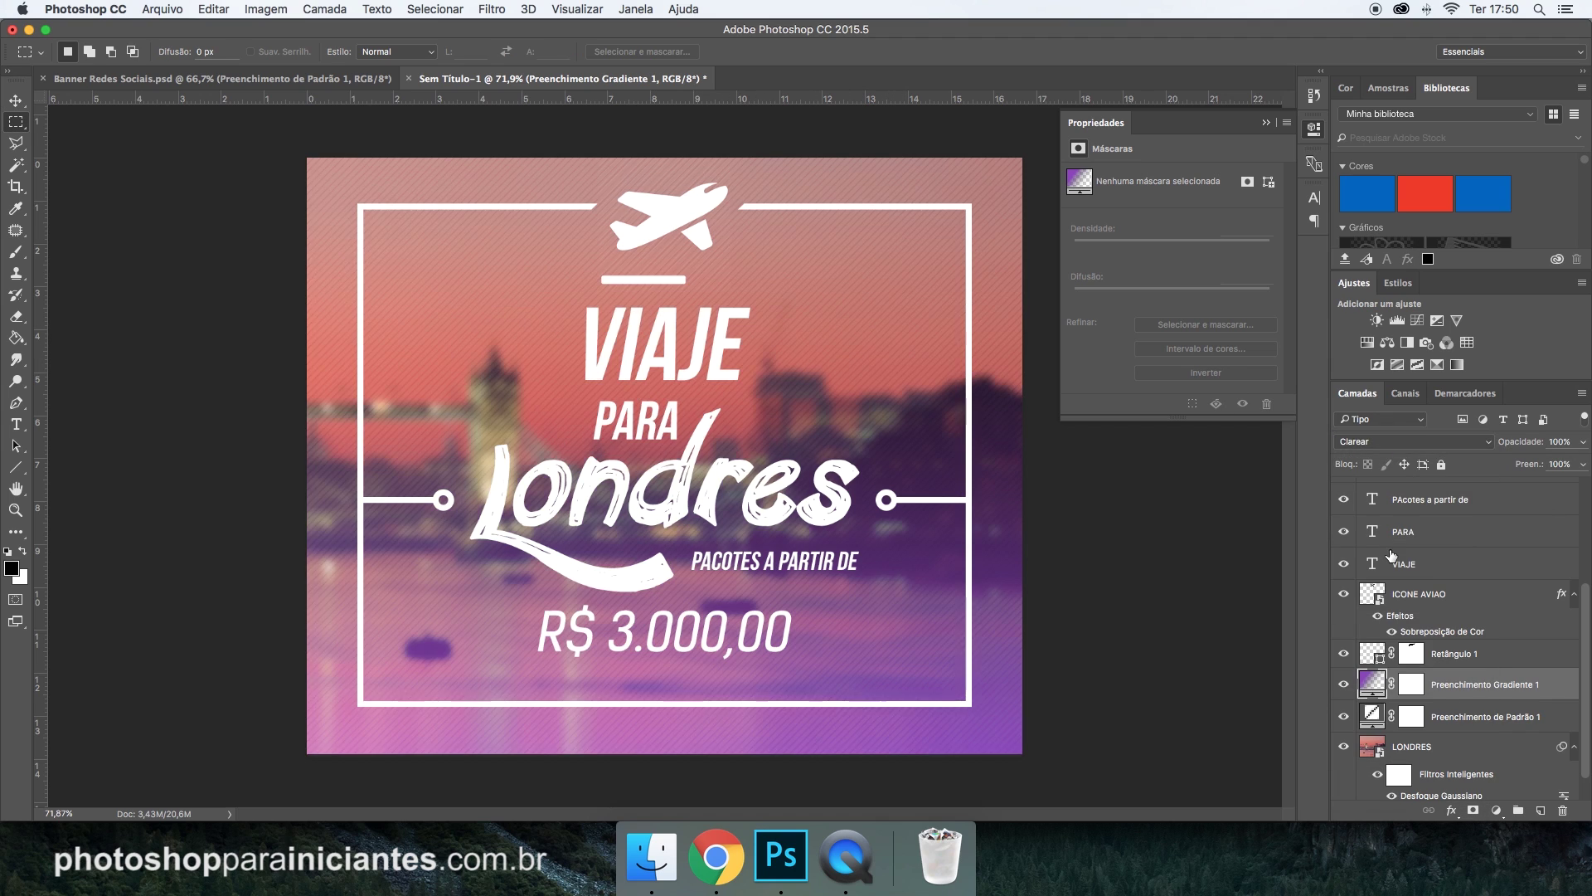
left_click(1387, 441)
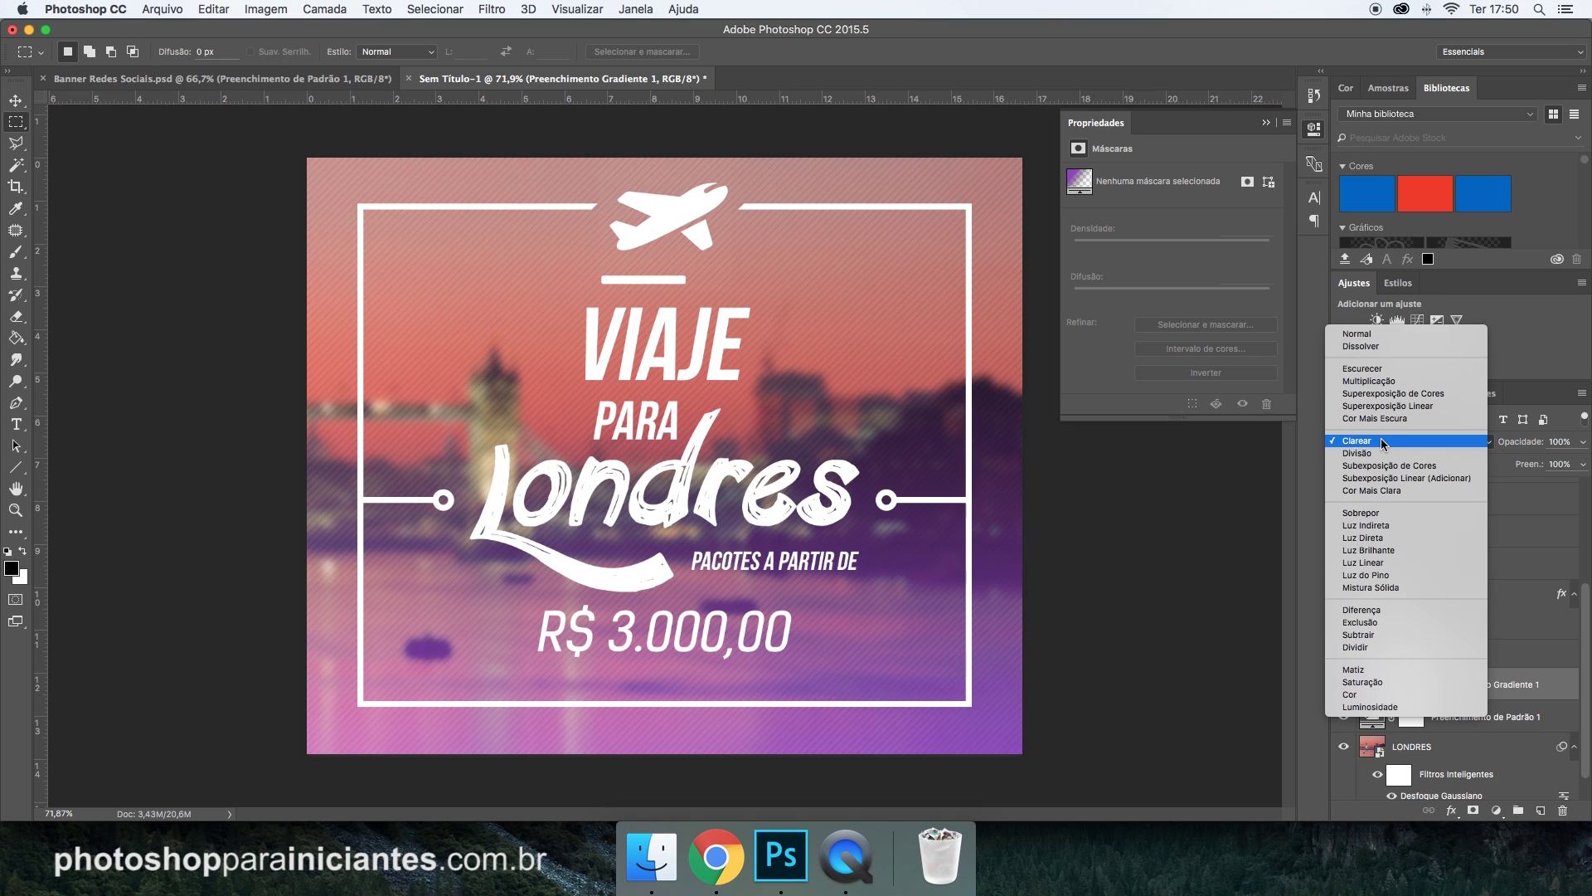
left_click(1384, 444)
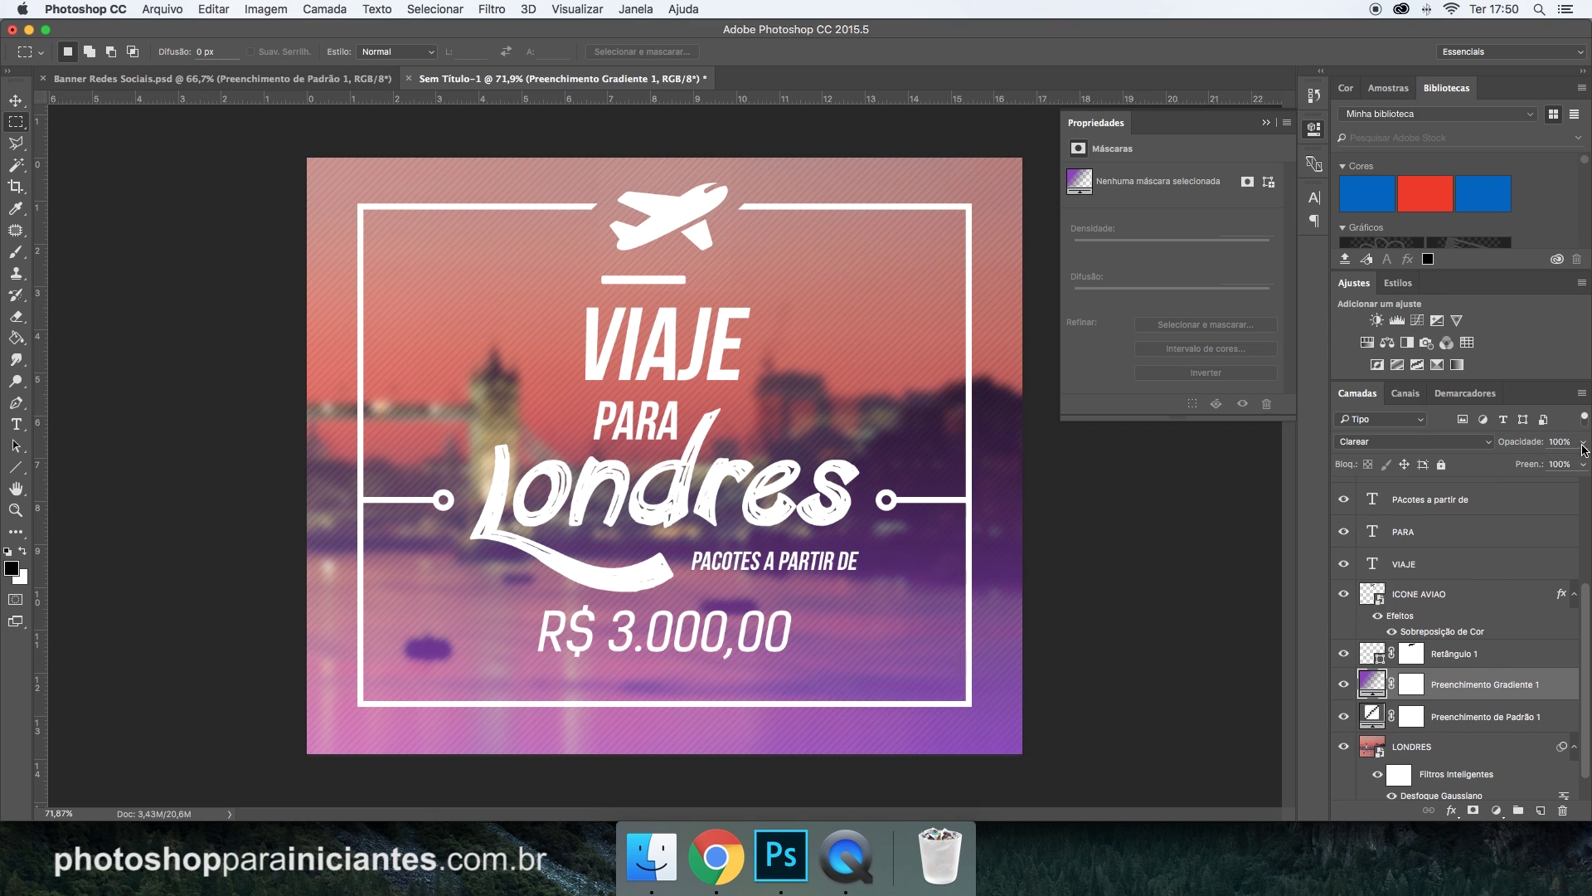
left_click_drag(1583, 441, 1556, 462)
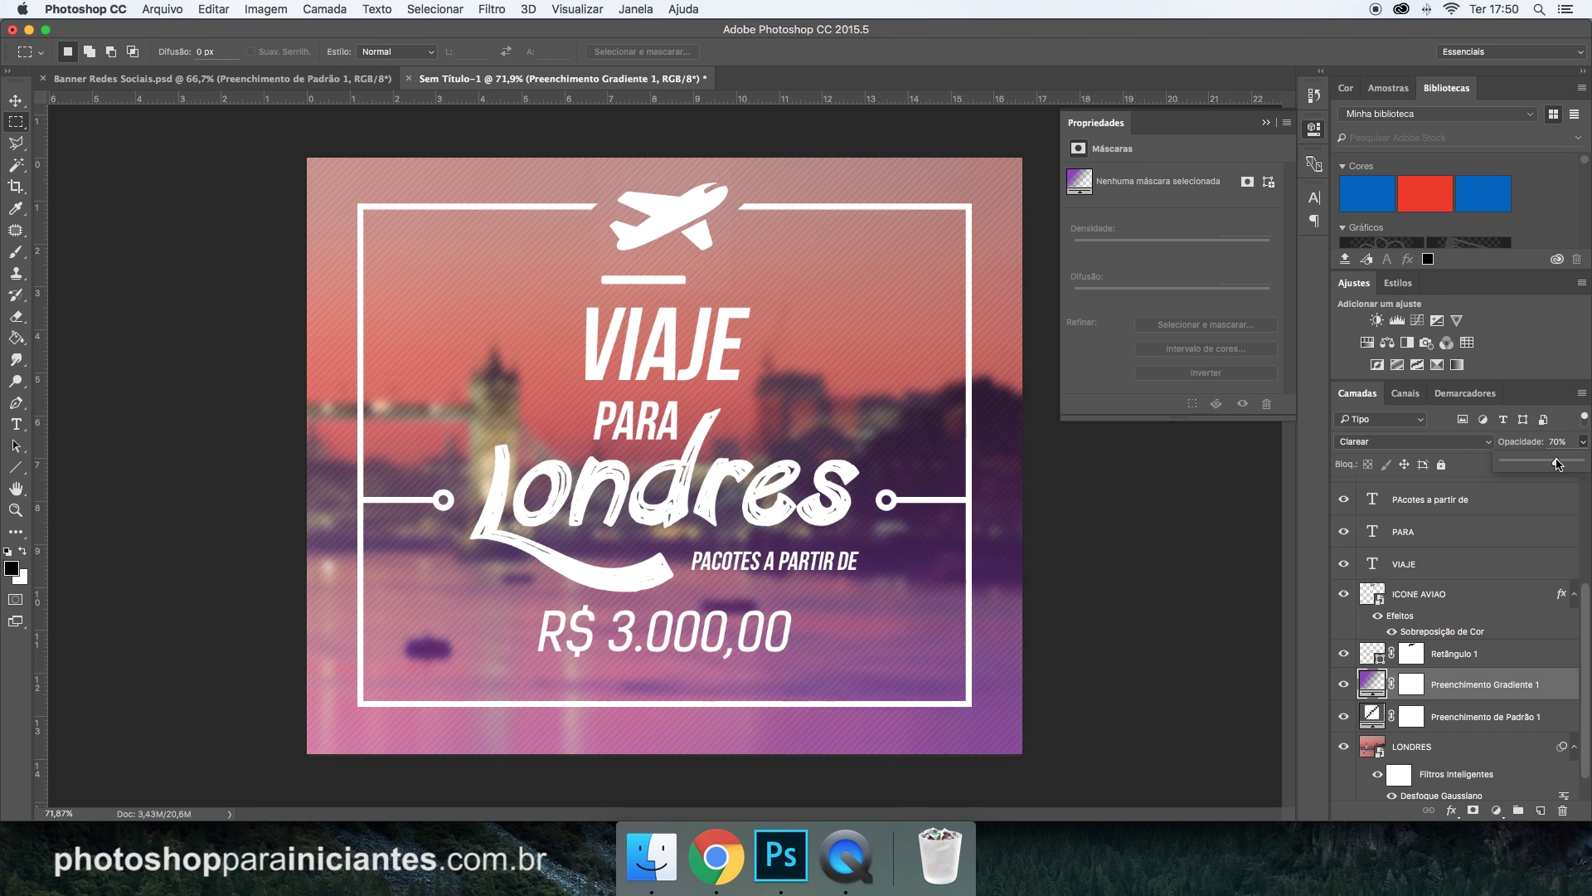
left_click(1344, 684)
left_click(1344, 685)
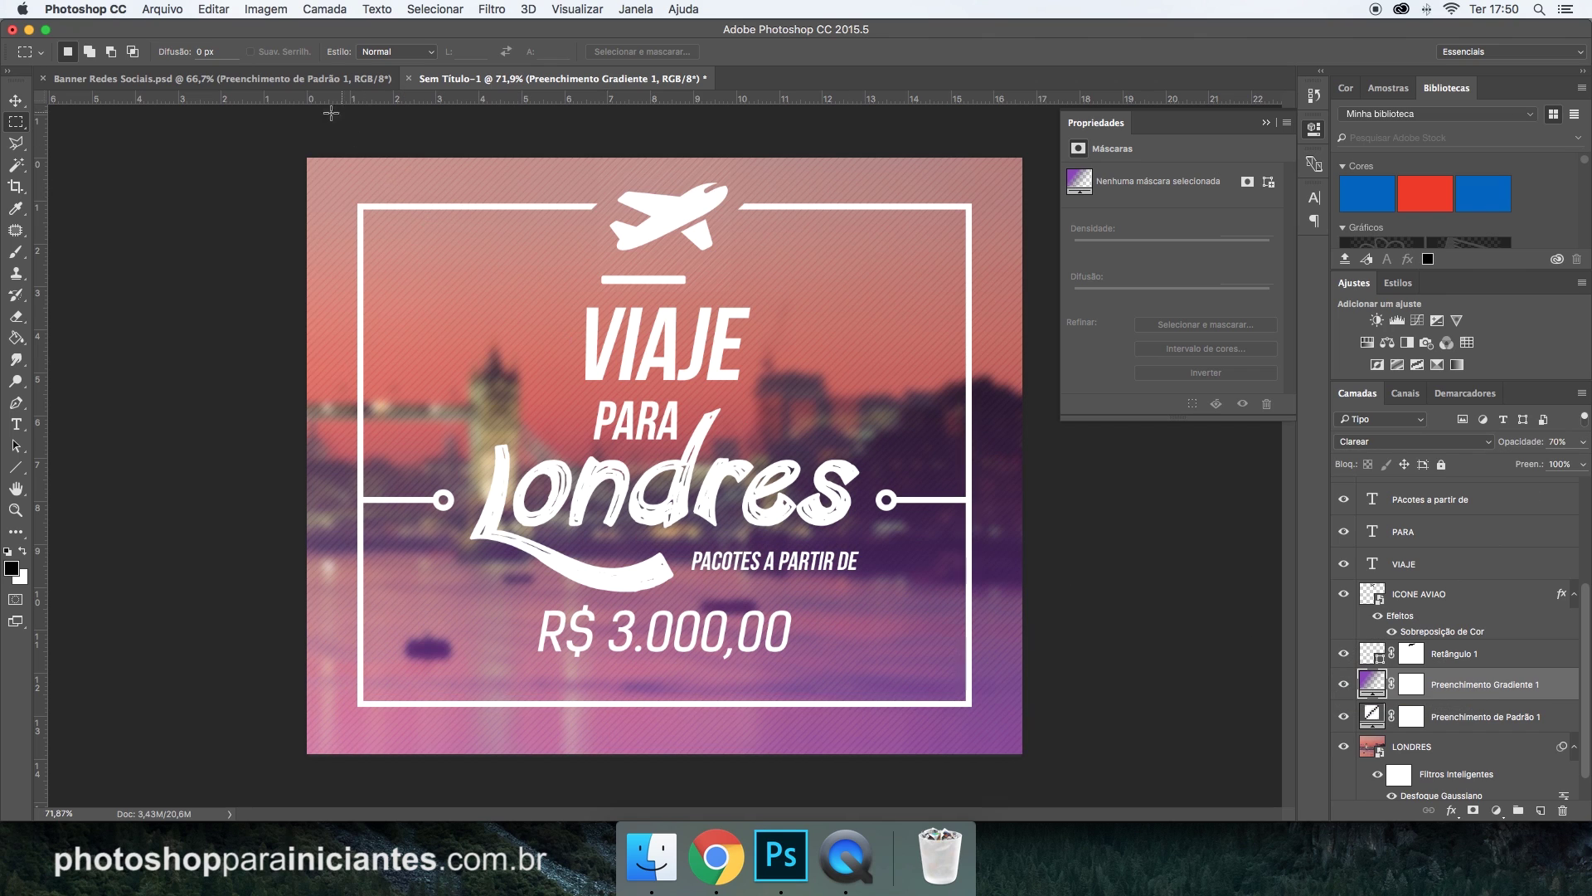
left_click(1265, 125)
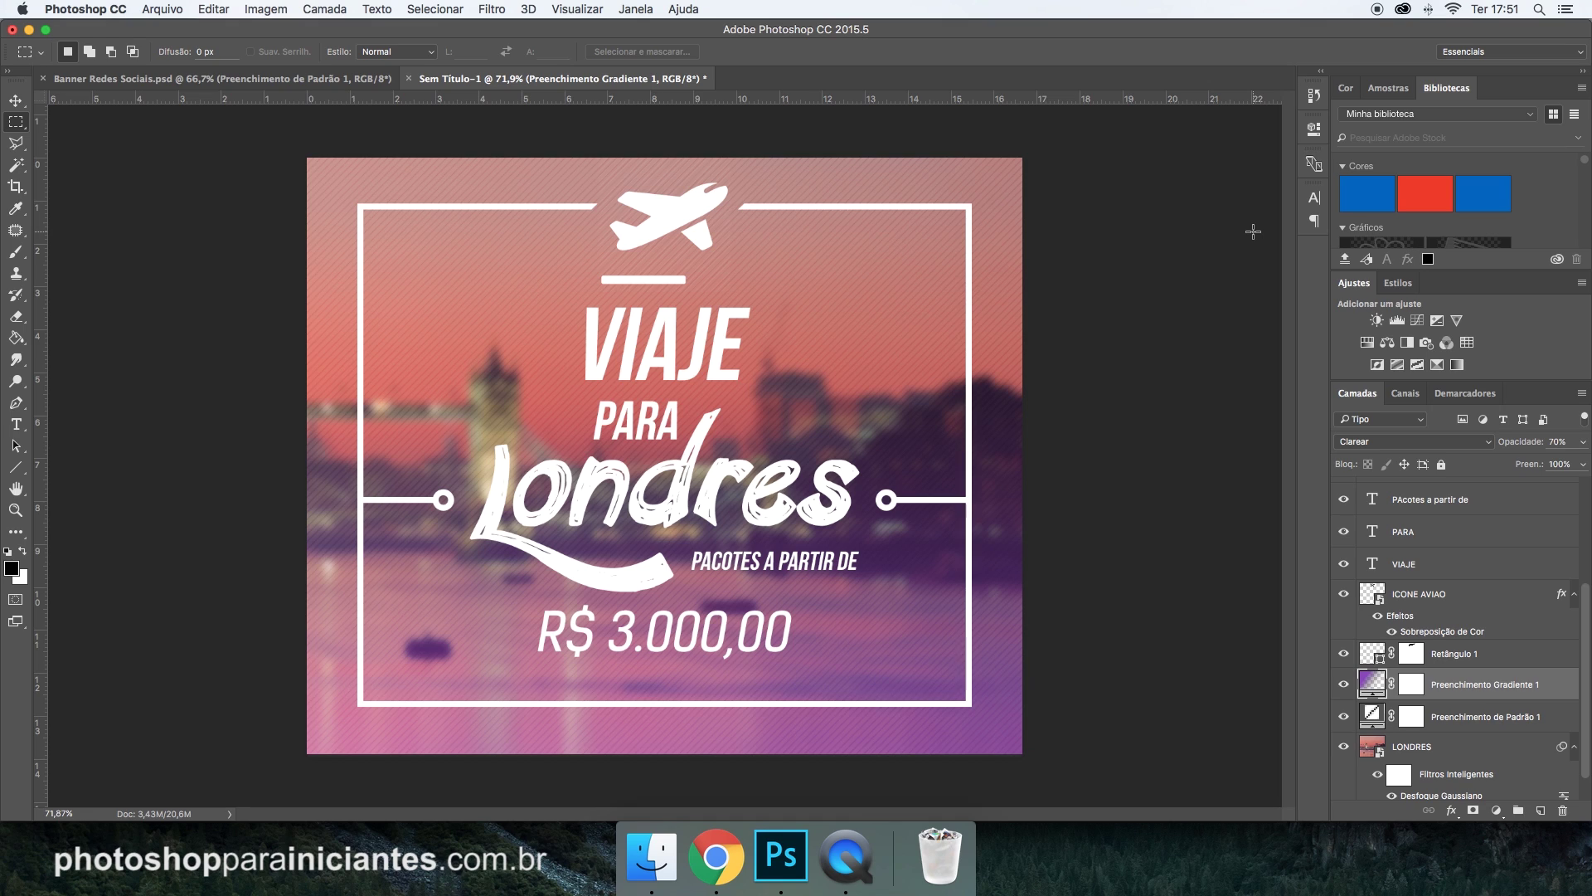
Save the banner as a PNG named 'LONDRES 01', accepting the default PNG options.
left_click(161, 9)
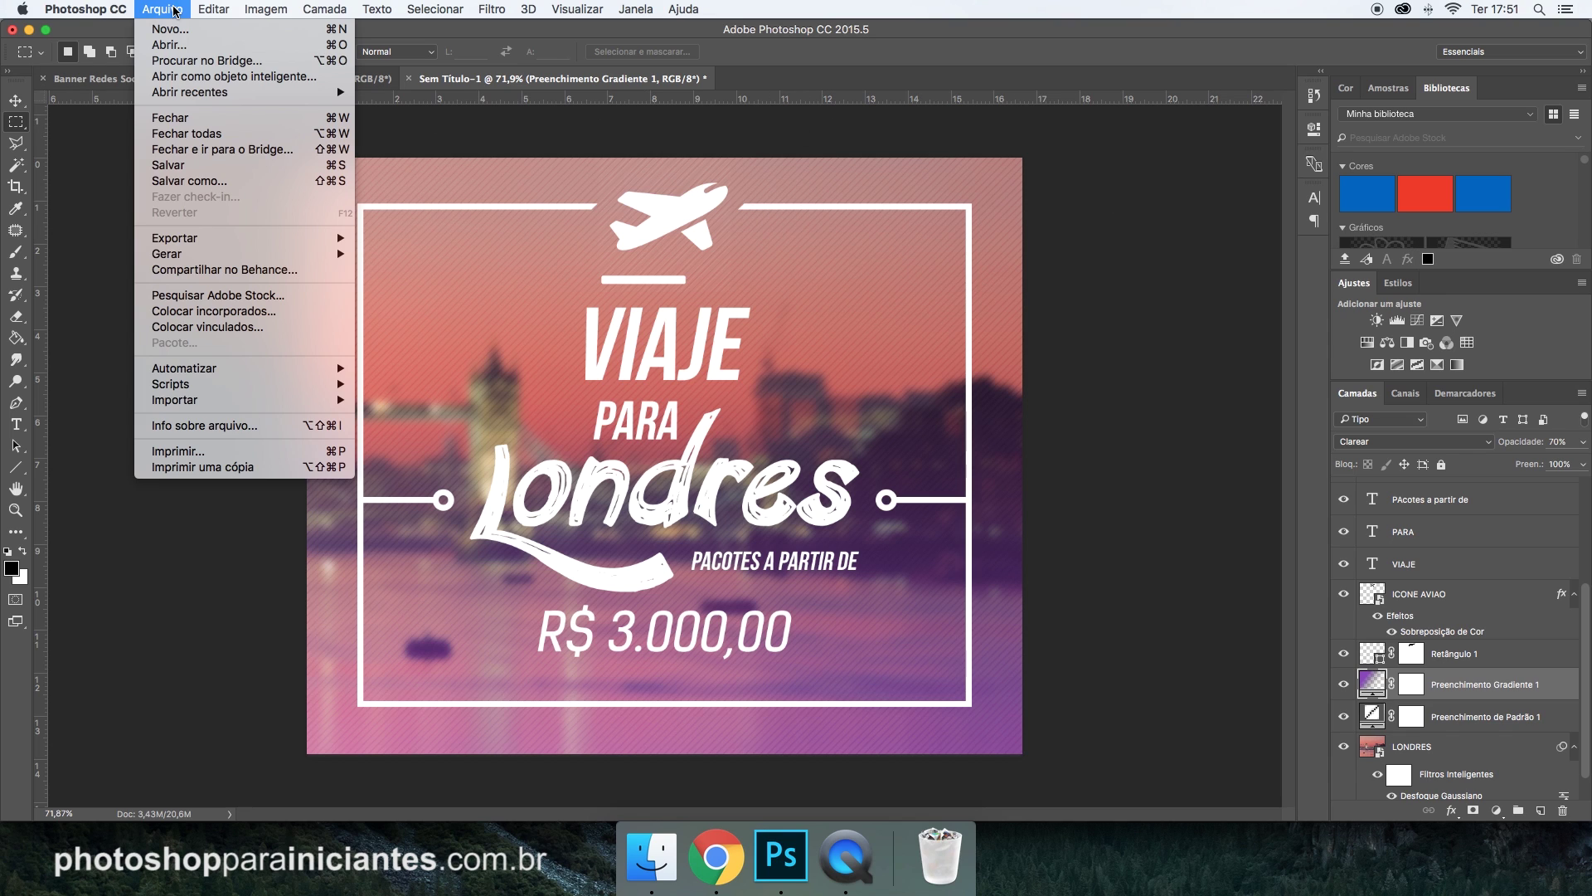
left_click(222, 184)
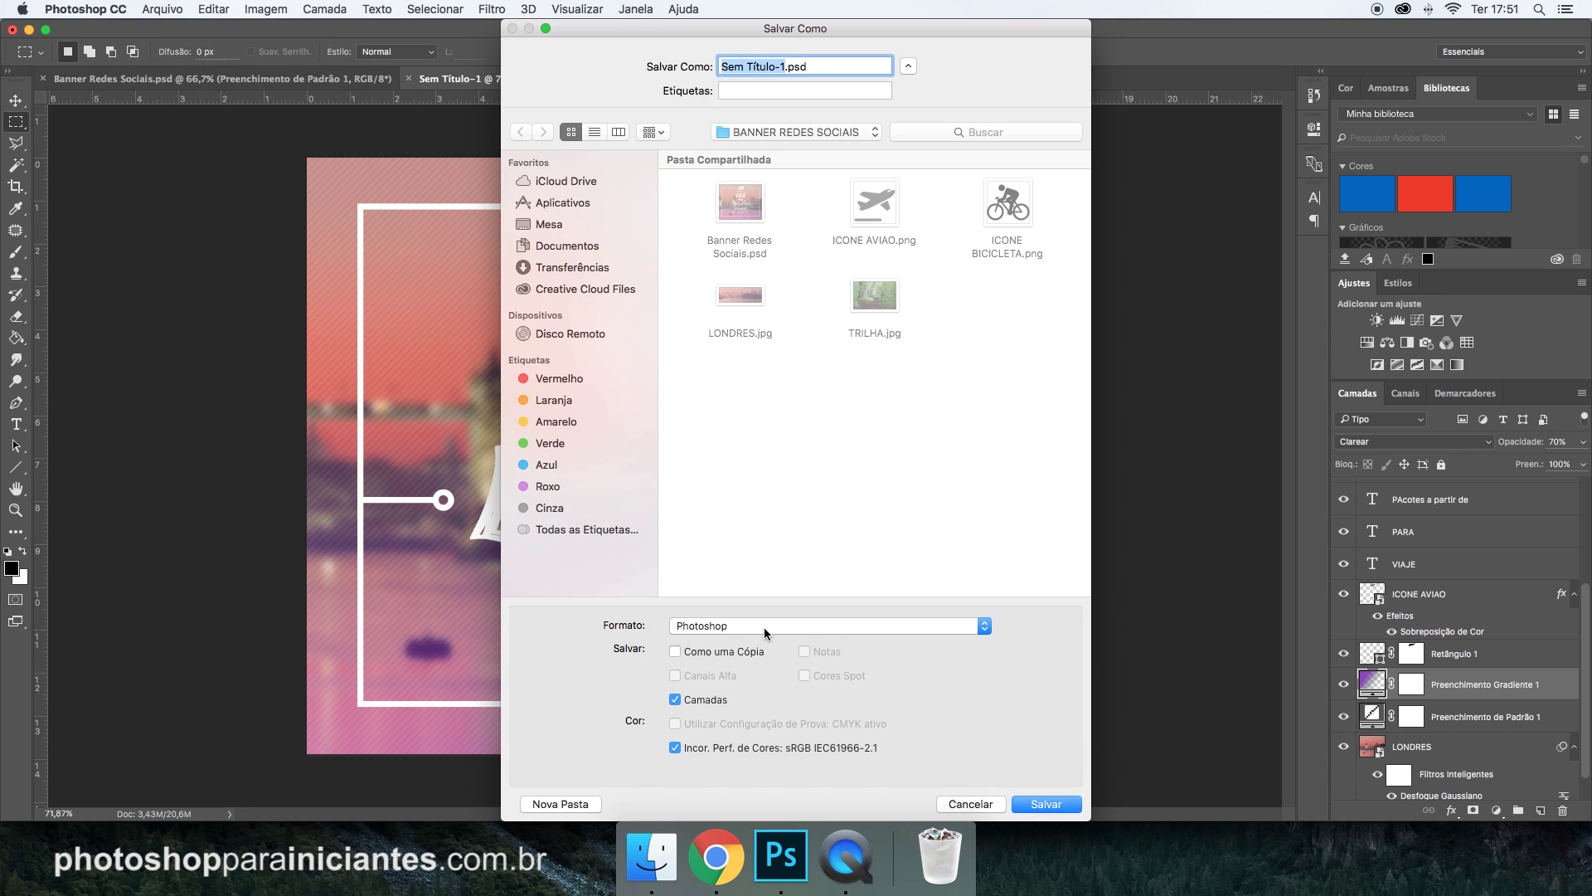
left_click(763, 627)
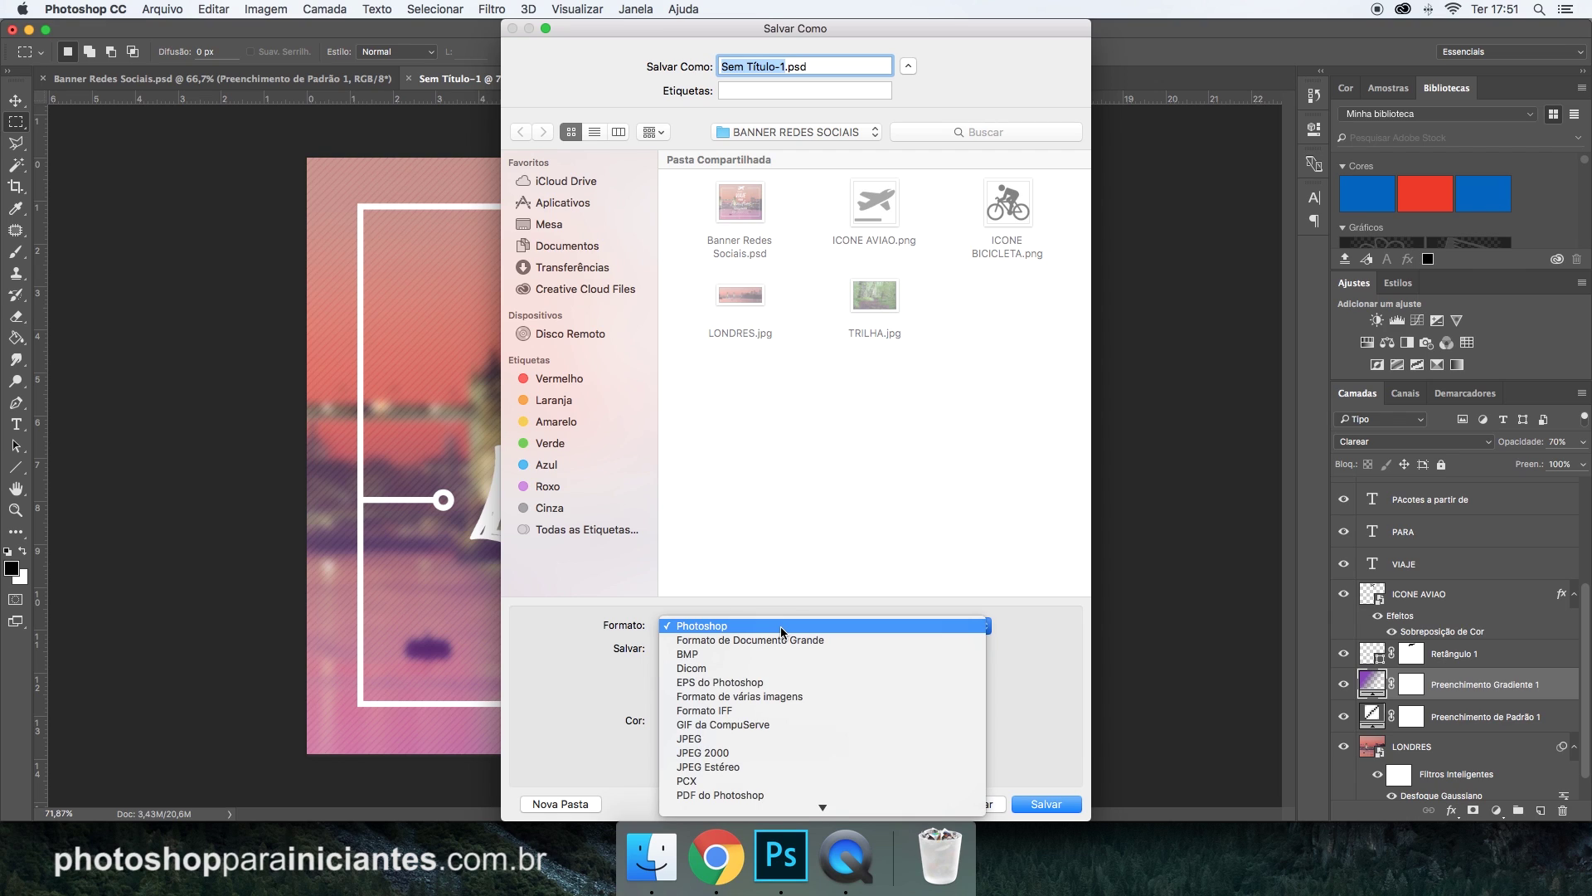
scroll(779, 663, "down", 2)
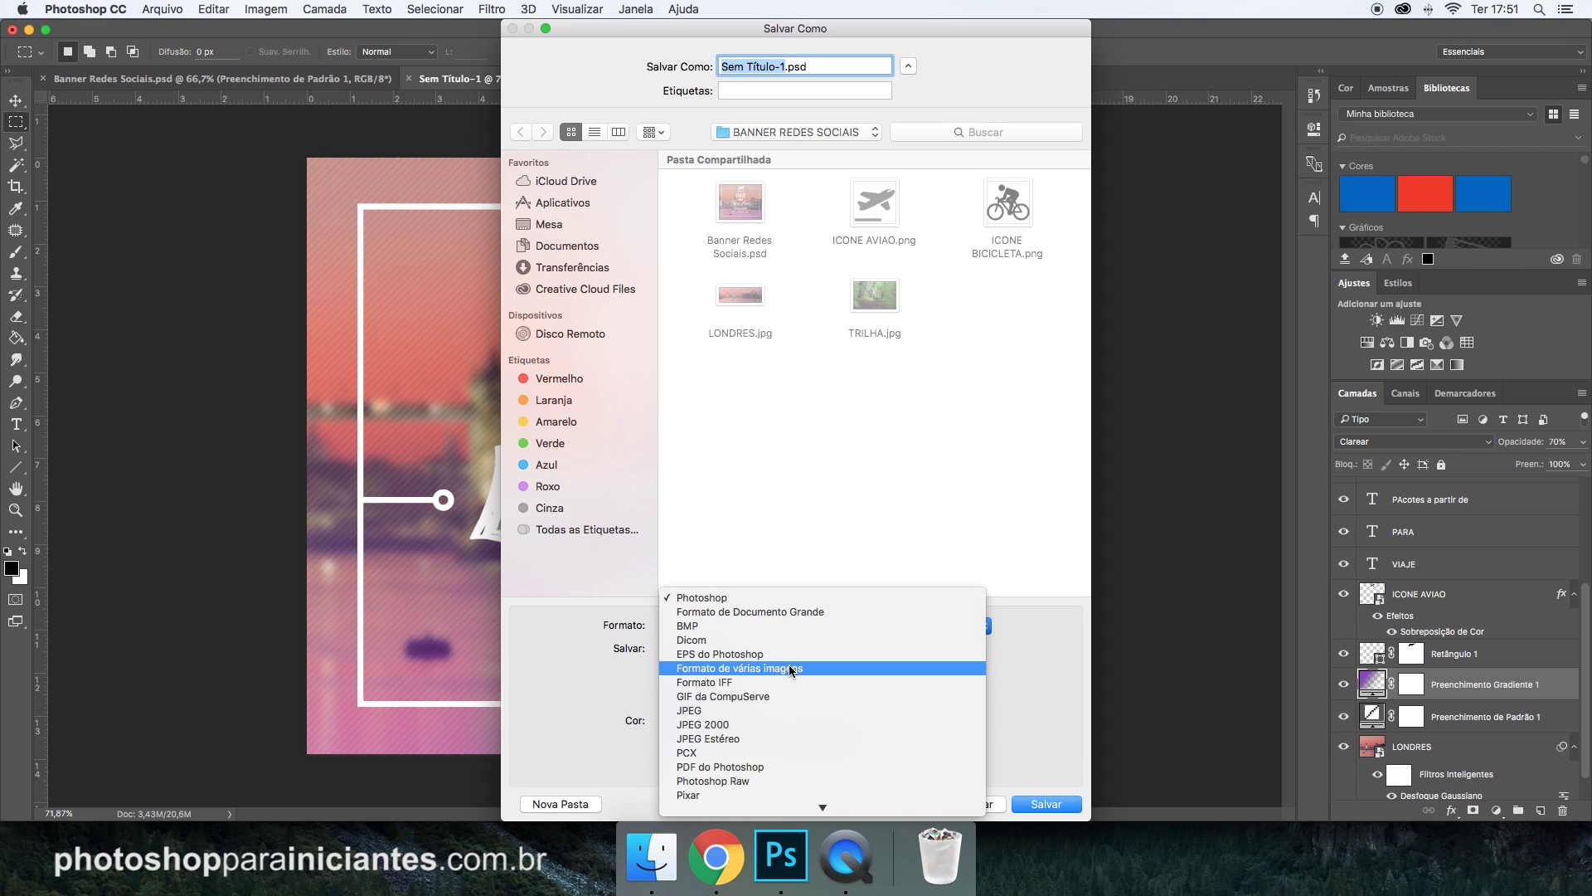
scroll(760, 708, "down", 4)
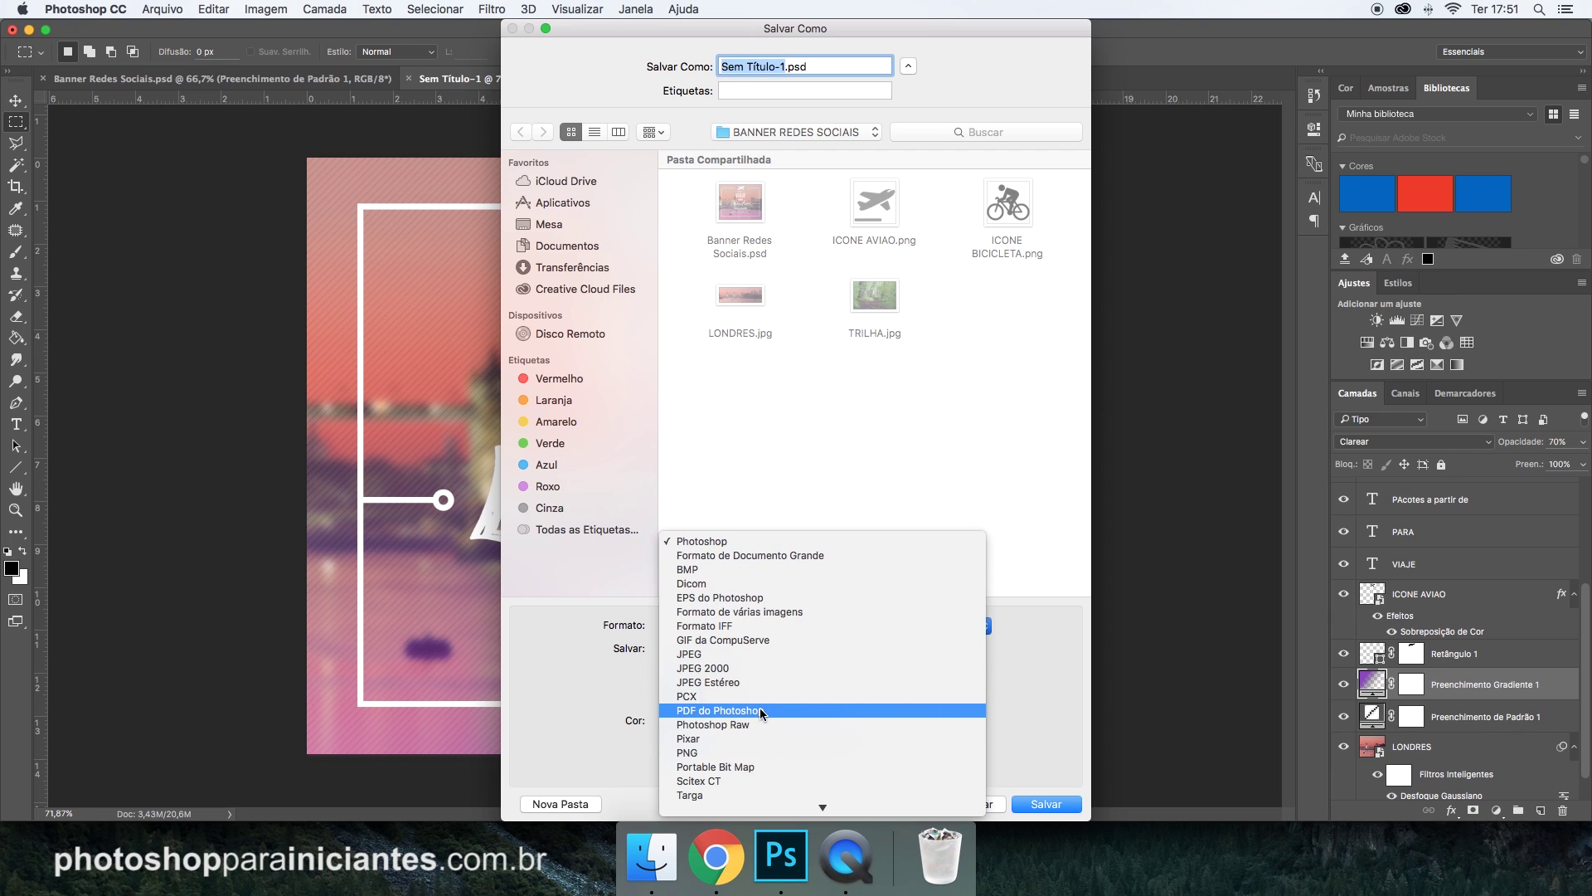
left_click(713, 752)
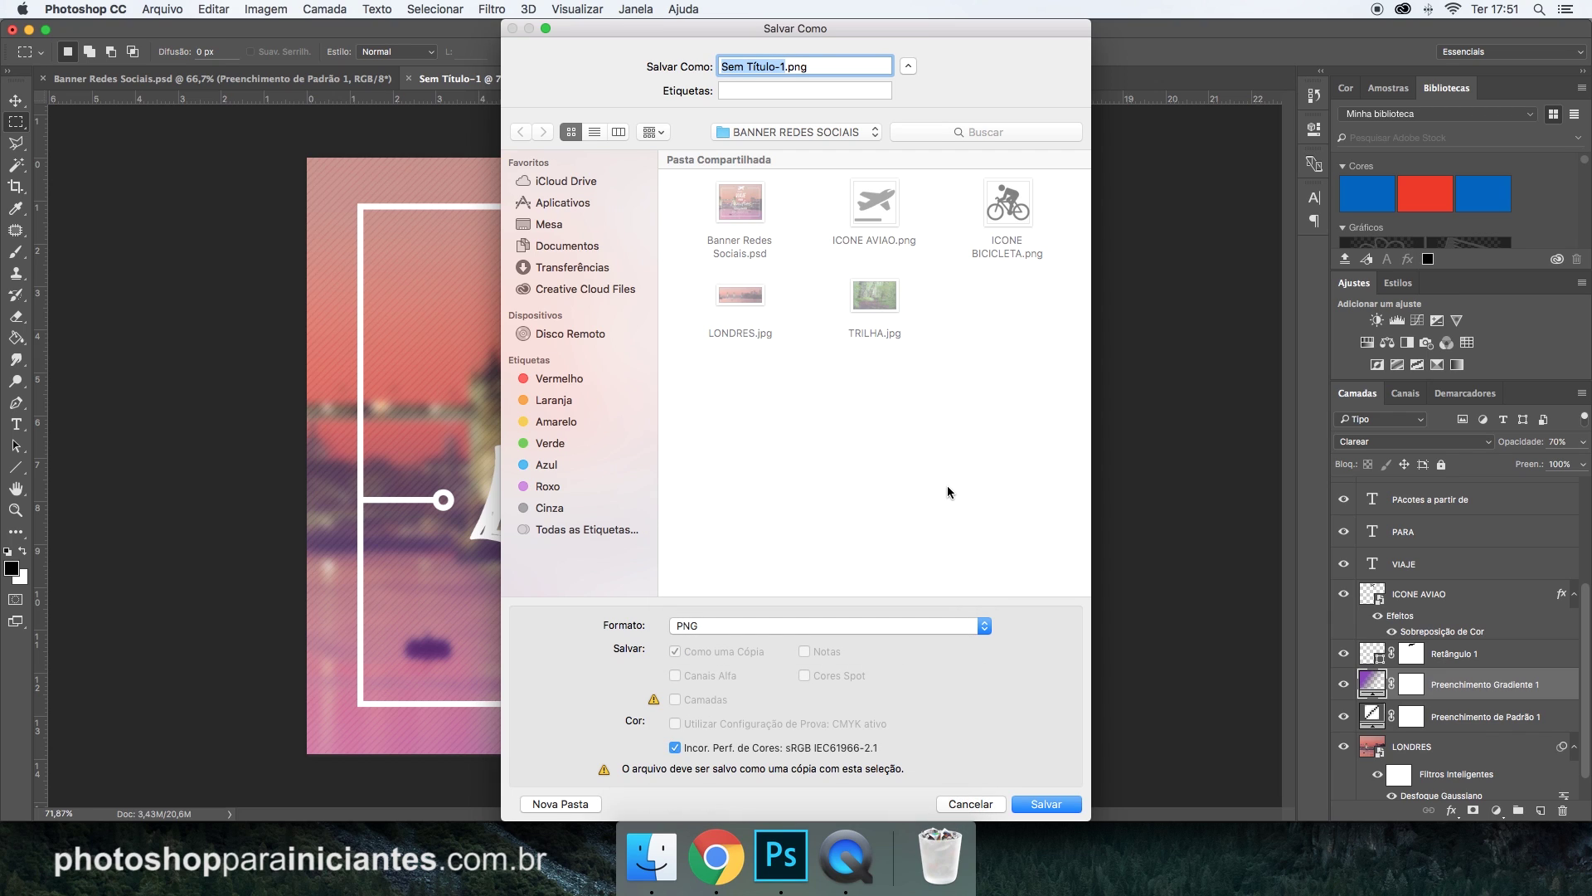
type("LONDRE")
type("S ")
type("01")
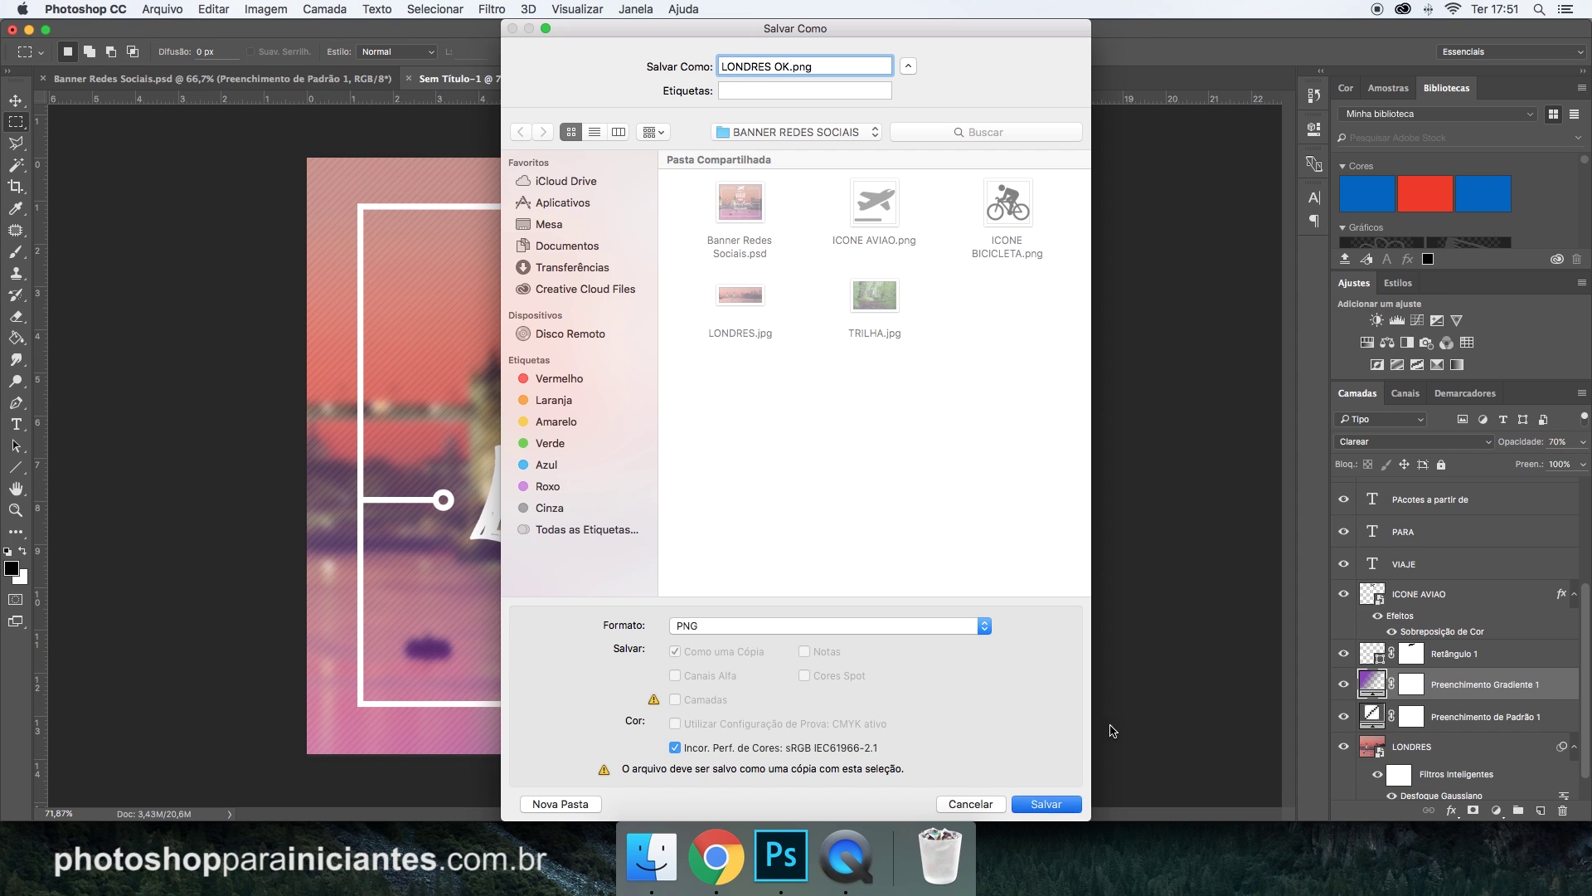
left_click(1043, 804)
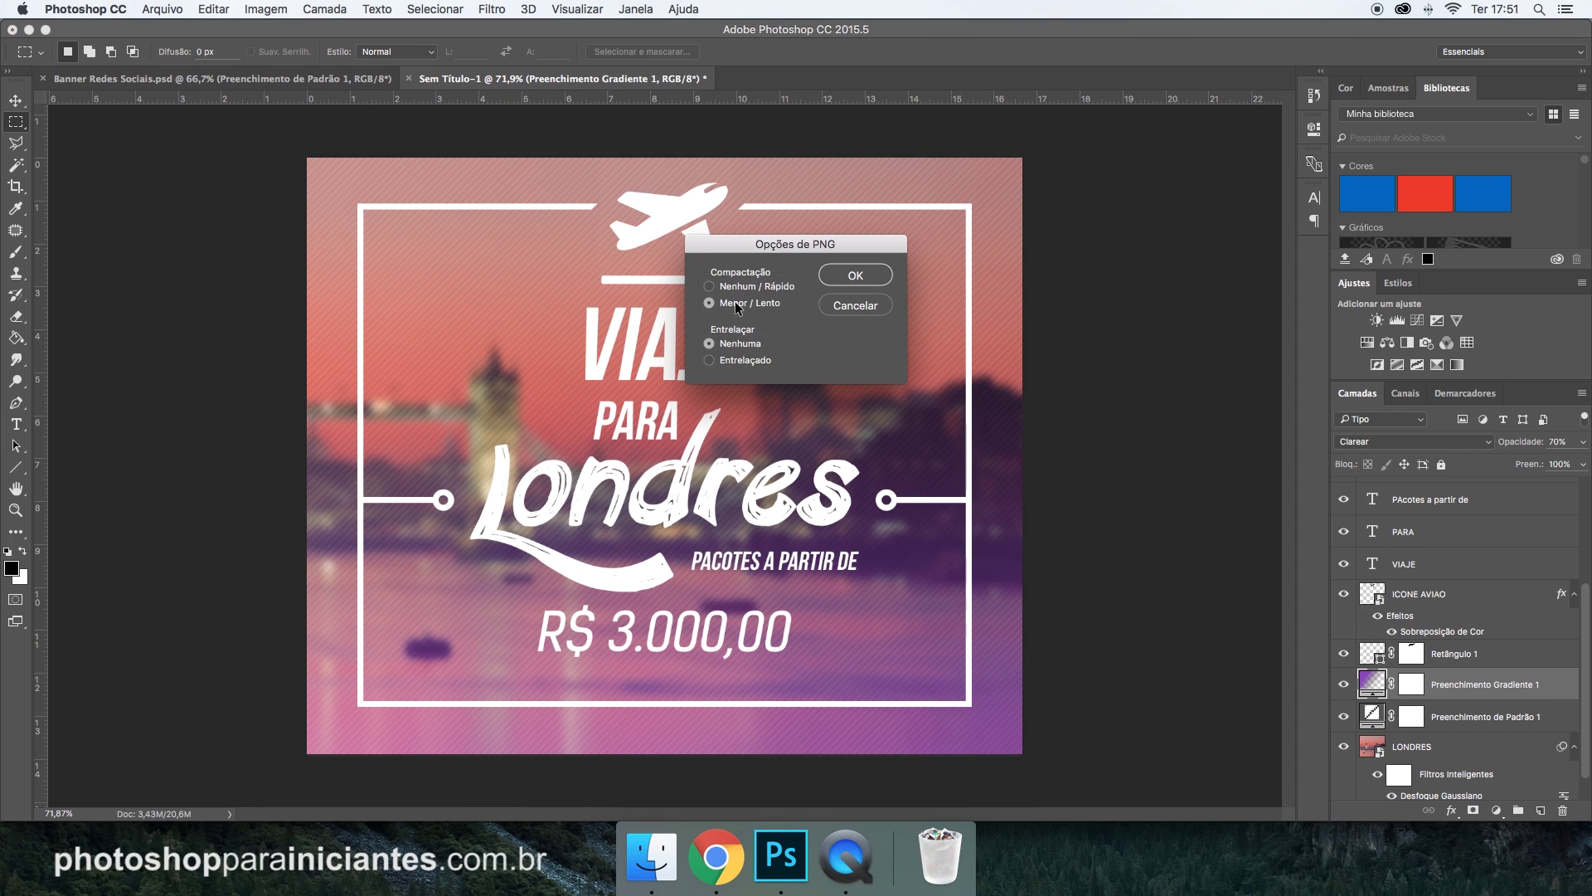
left_click(852, 272)
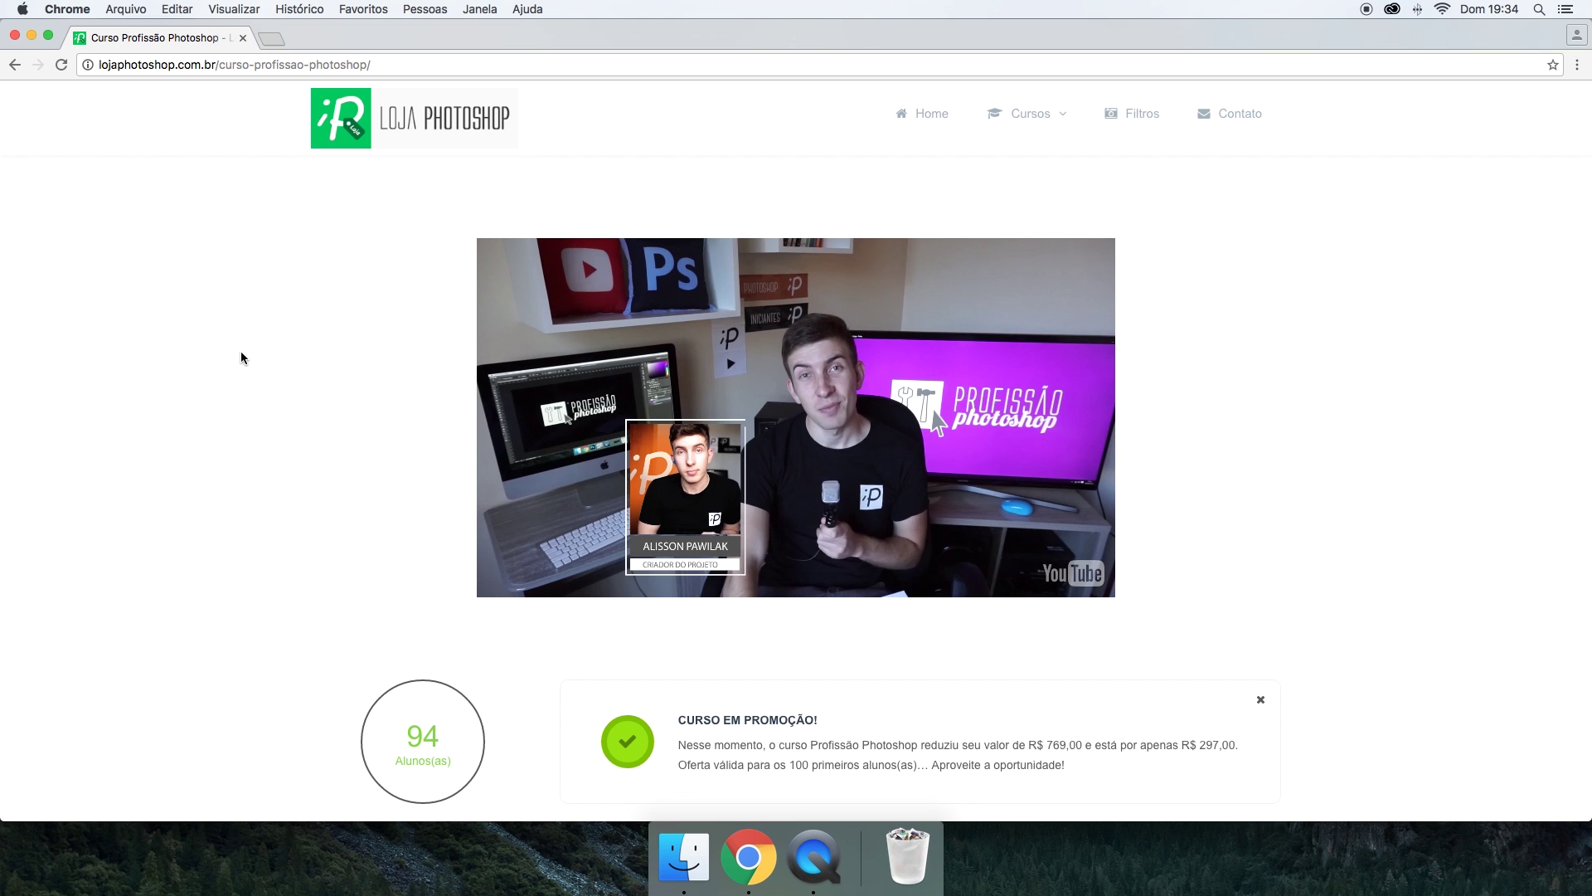
Scroll down the course page and expand the Profissão Photoshop lesson list.
scroll(240, 358, "down", 2)
scroll(241, 360, "down", 3)
scroll(241, 360, "down", 1)
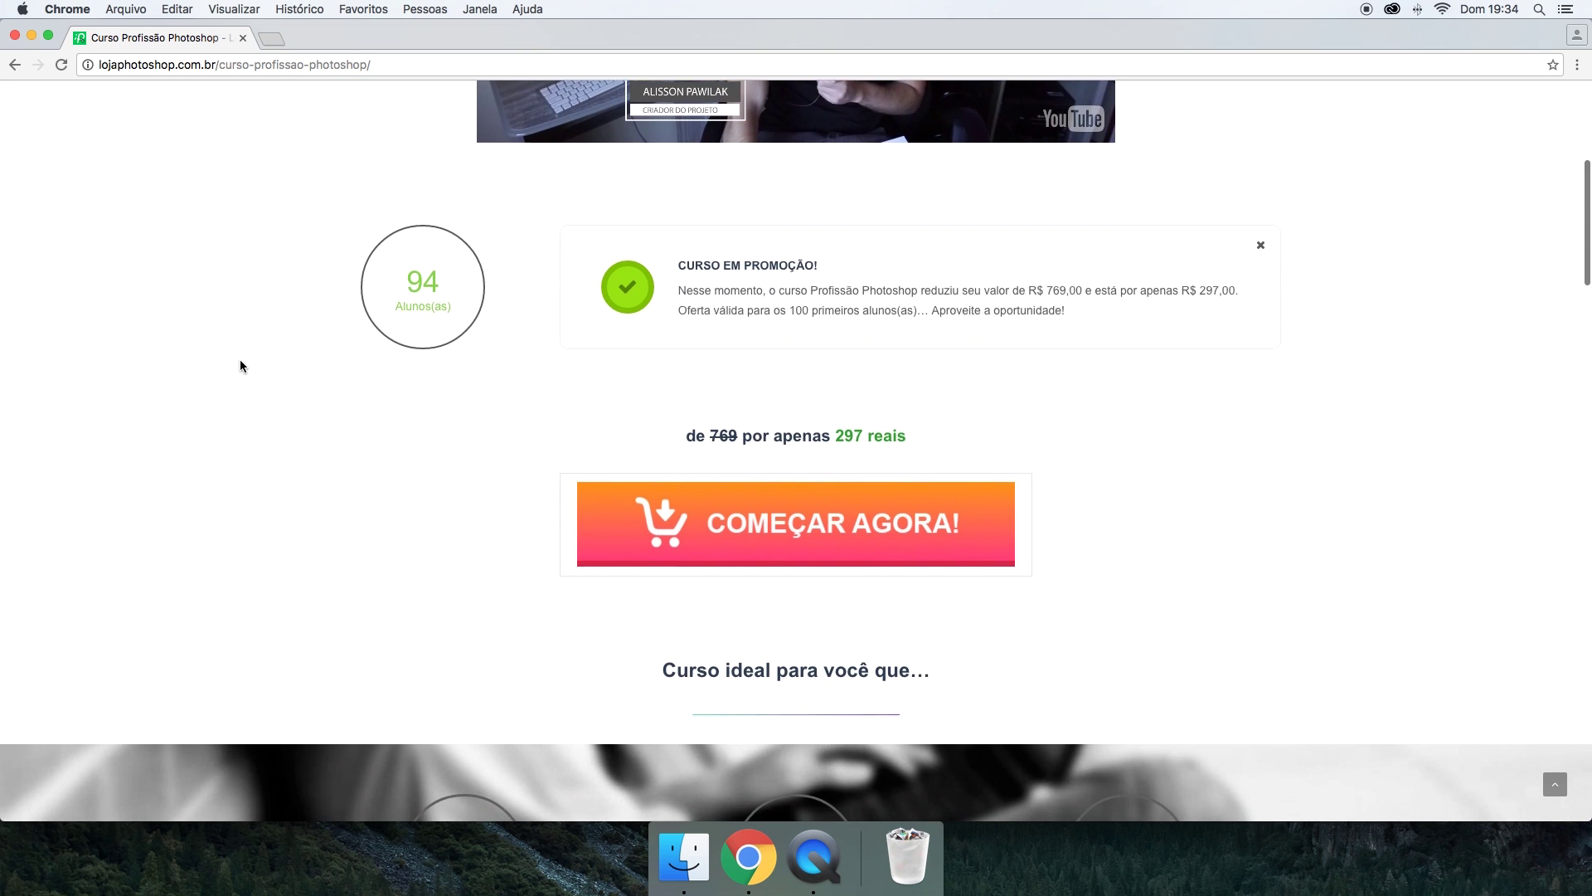
scroll(241, 359, "down", 4)
scroll(241, 360, "down", 4)
scroll(240, 359, "down", 4)
scroll(240, 360, "down", 3)
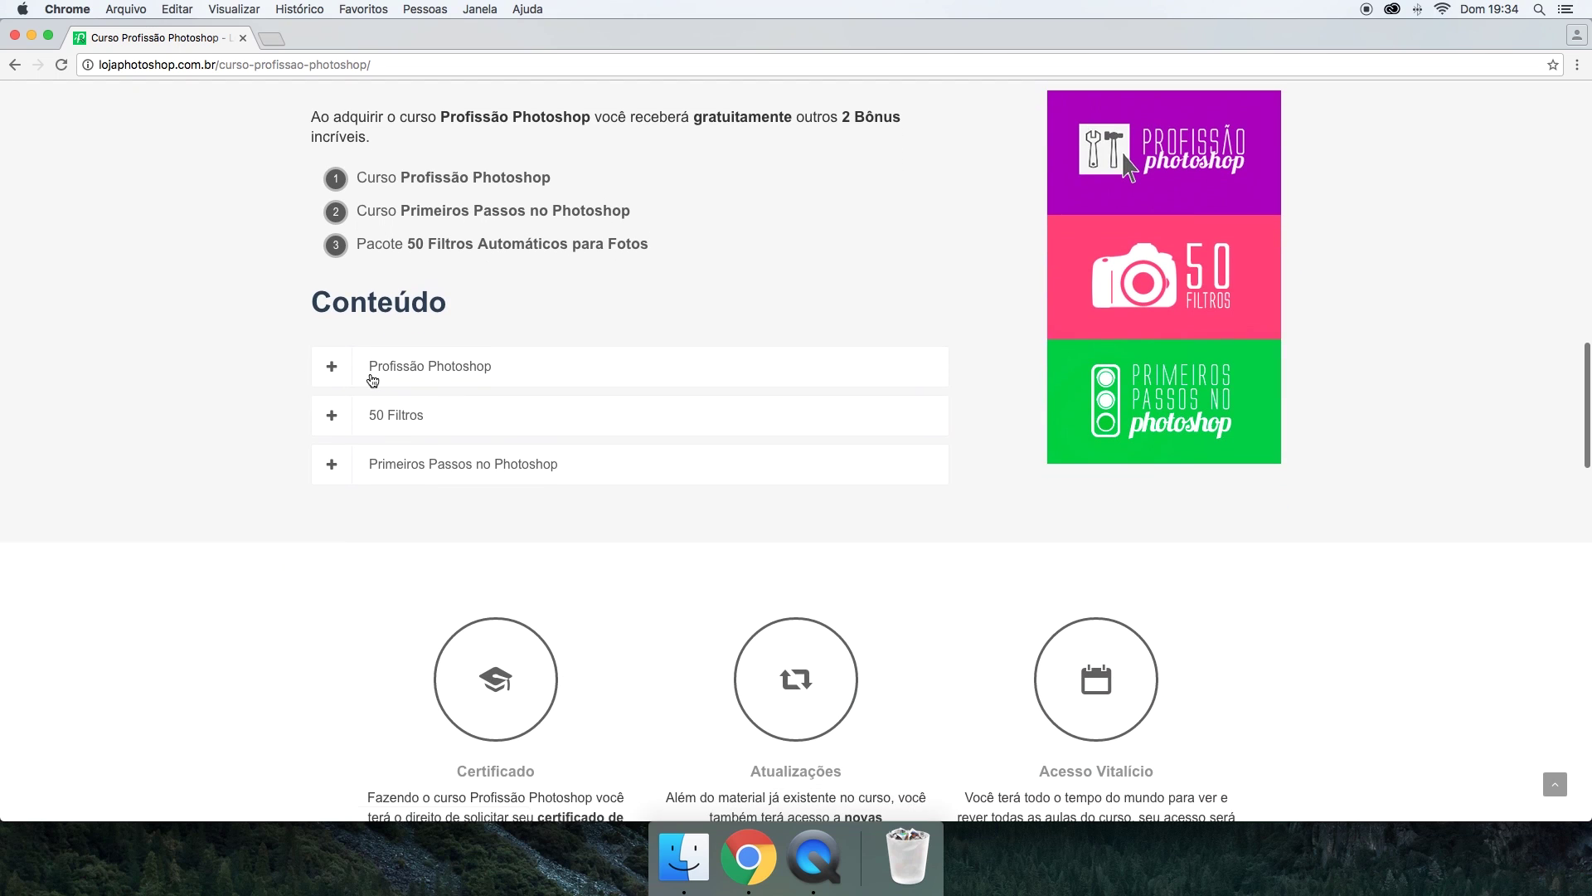
left_click(340, 375)
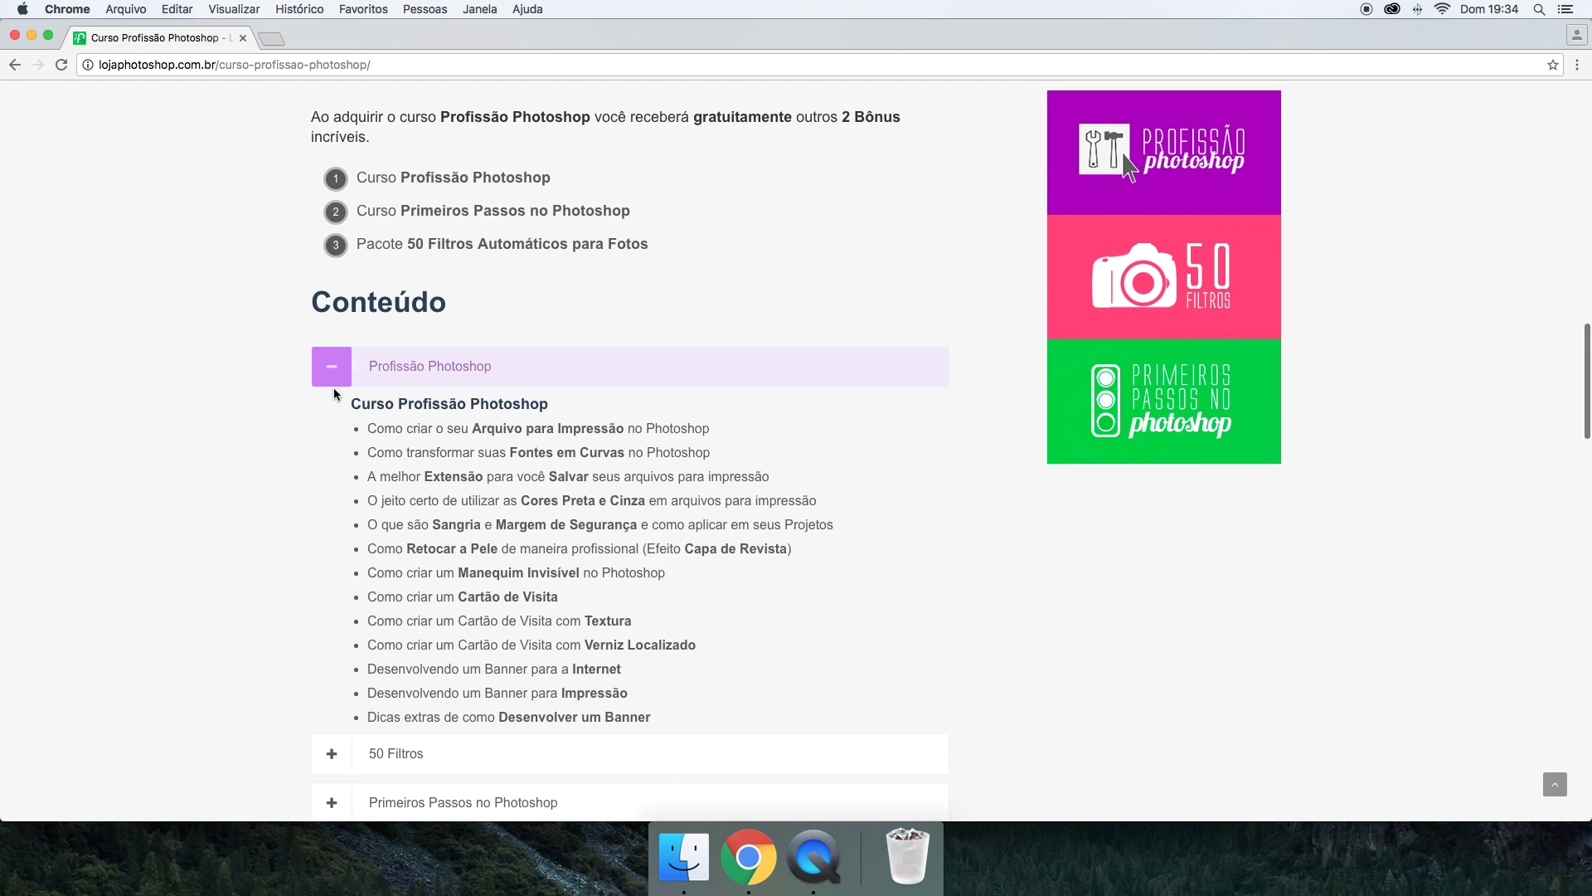
Scroll through the expanded lesson list, then return to the top of the page.
scroll(355, 365, "down", 1)
scroll(415, 402, "down", 3)
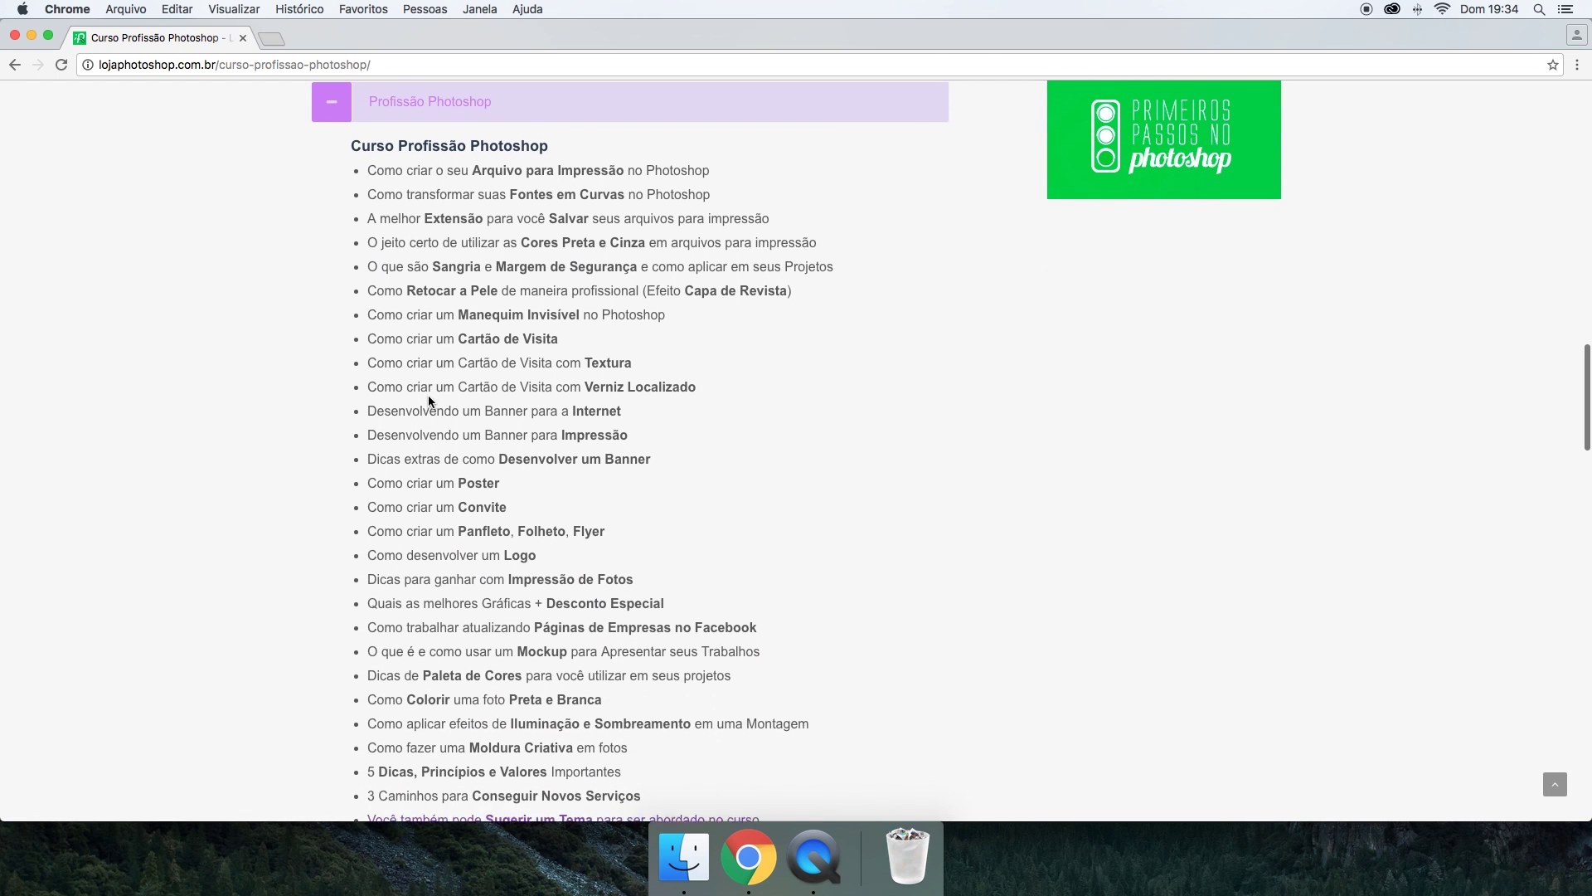
scroll(429, 399, "down", 2)
scroll(429, 400, "up", 3)
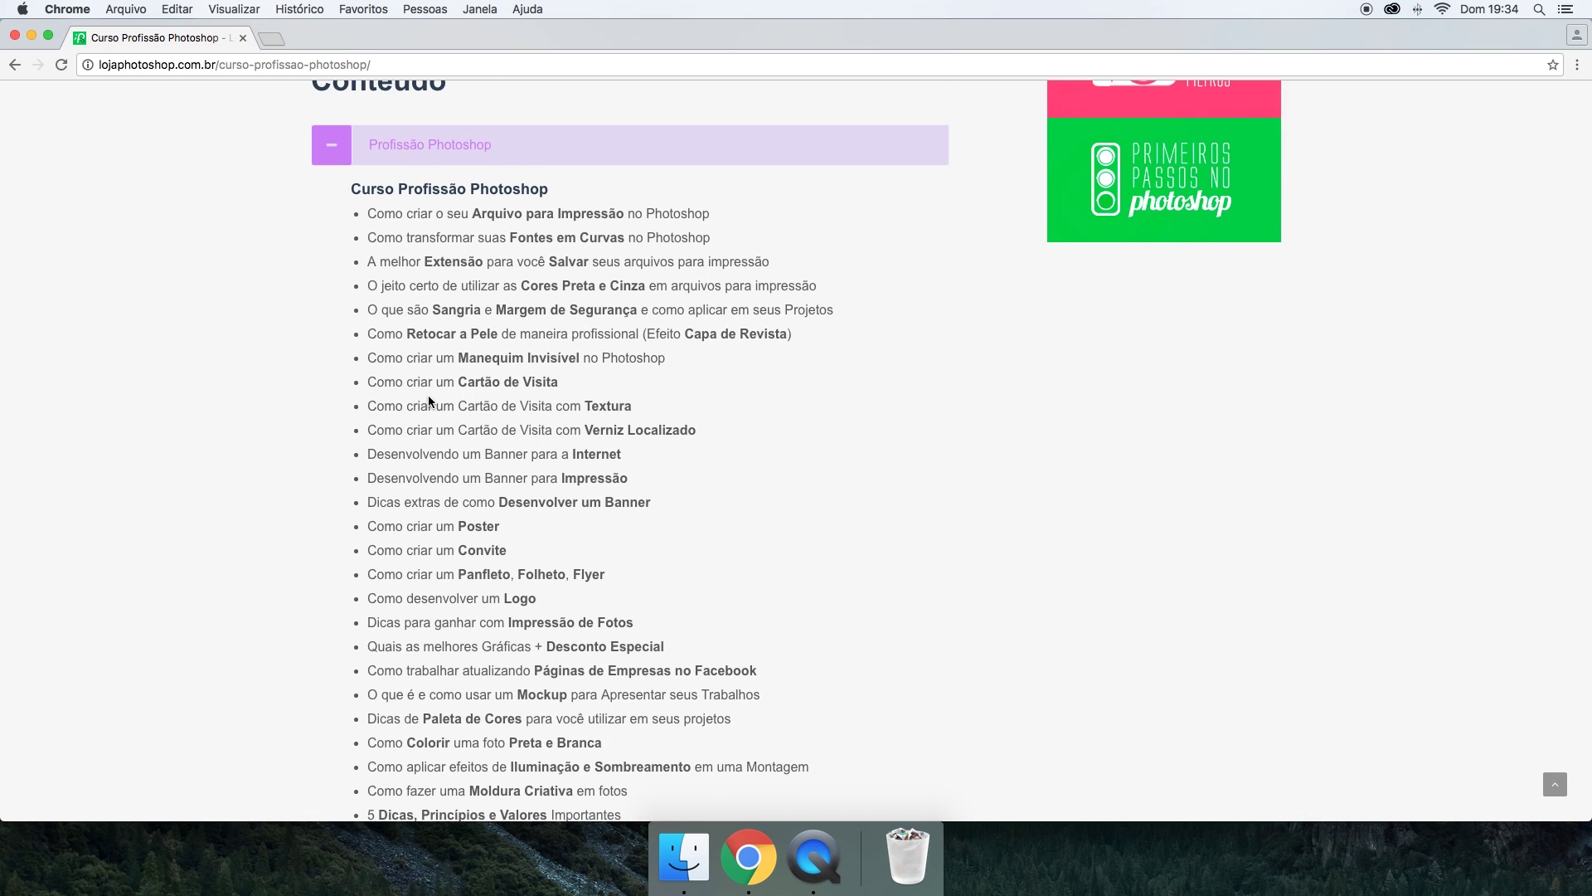
scroll(428, 395, "up", 6)
scroll(396, 400, "up", 7)
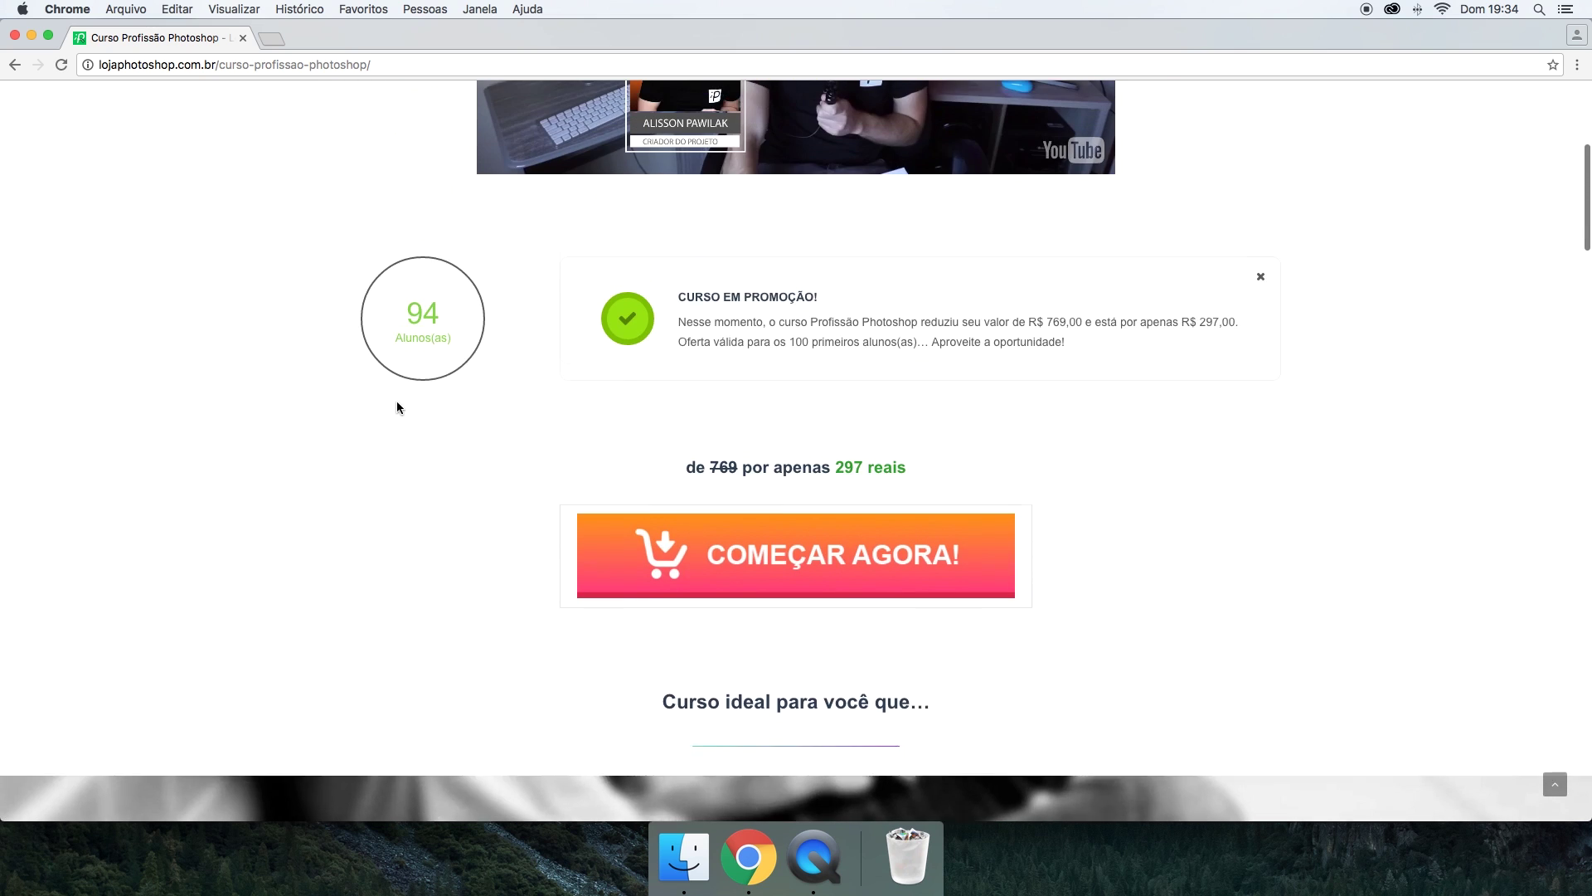
scroll(400, 411, "up", 5)
scroll(369, 461, "down", 1)
scroll(370, 461, "down", 3)
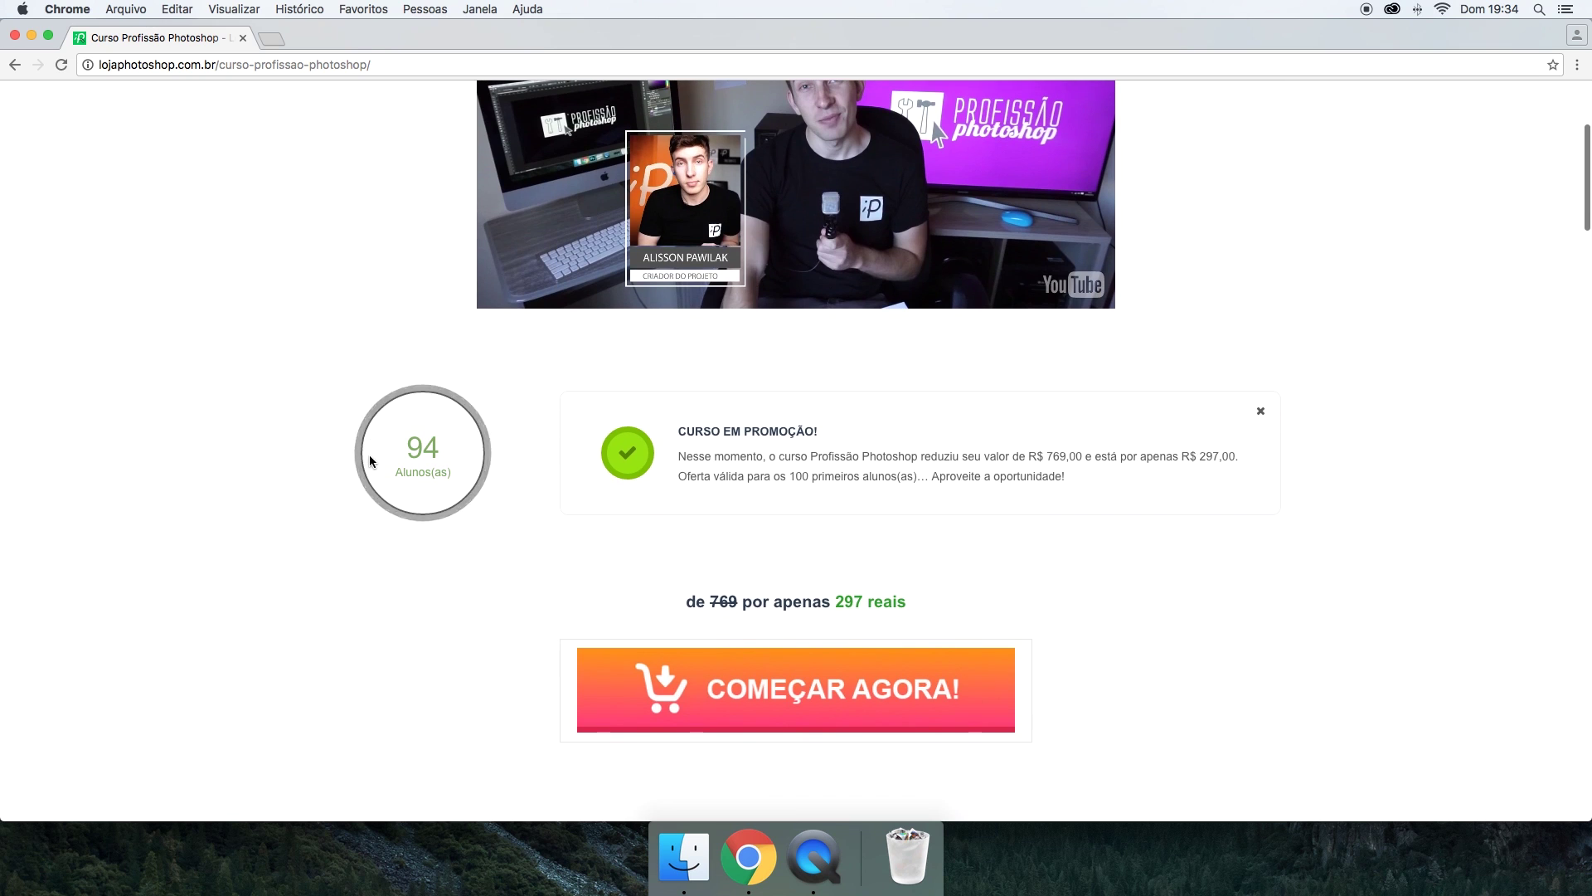
scroll(171, 331, "up", 4)
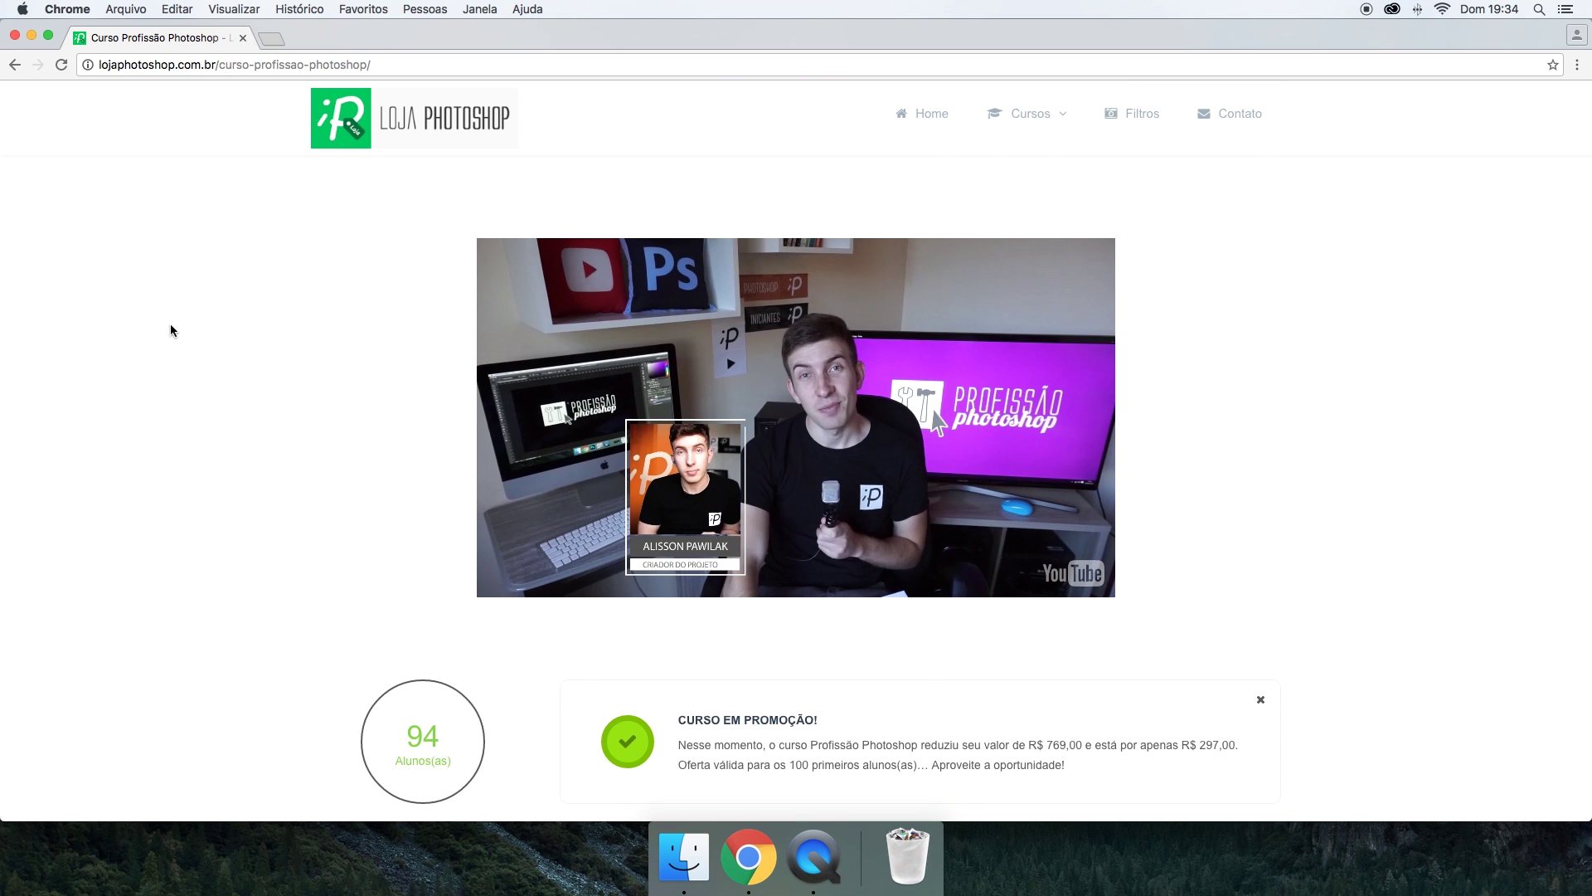